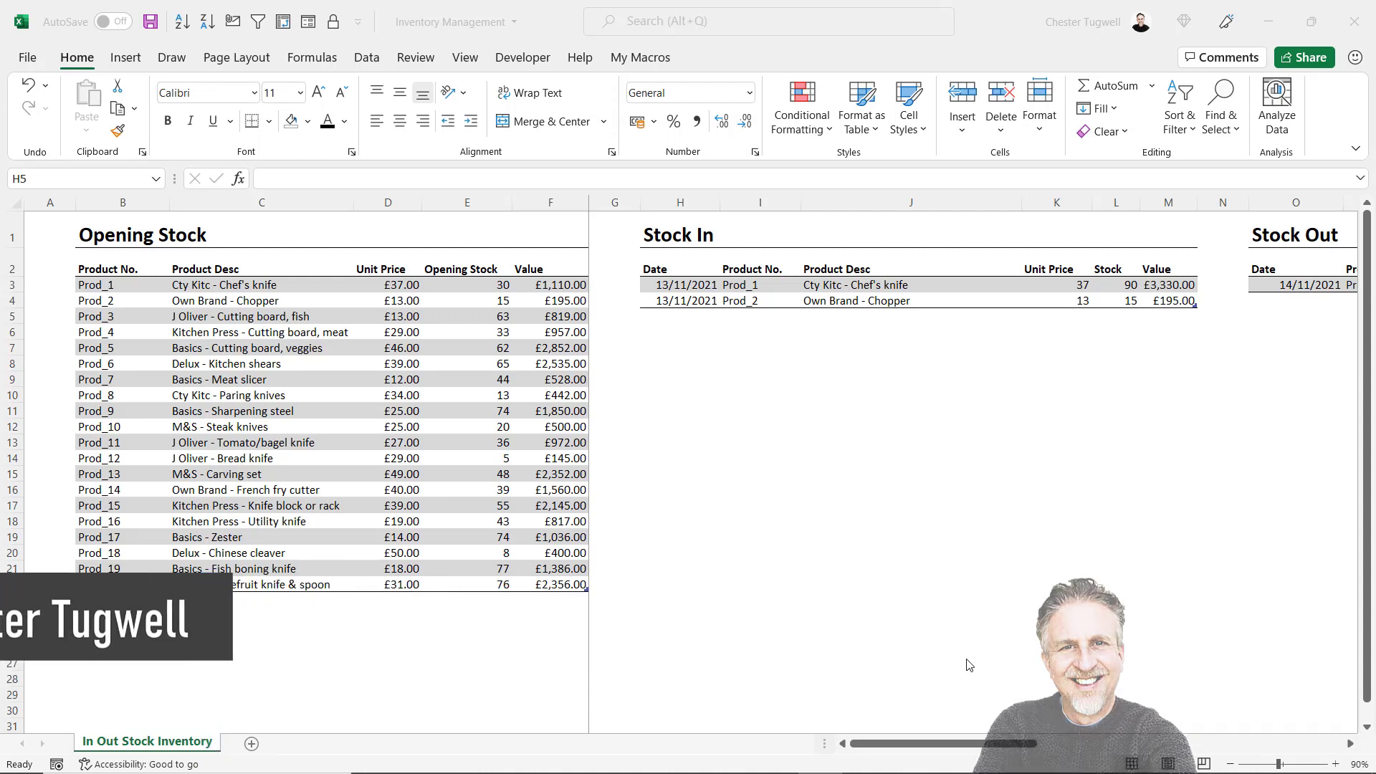
# - Switch to the Demo sheet of the Inventory Management Demo workbook
pyautogui.click(944, 743)
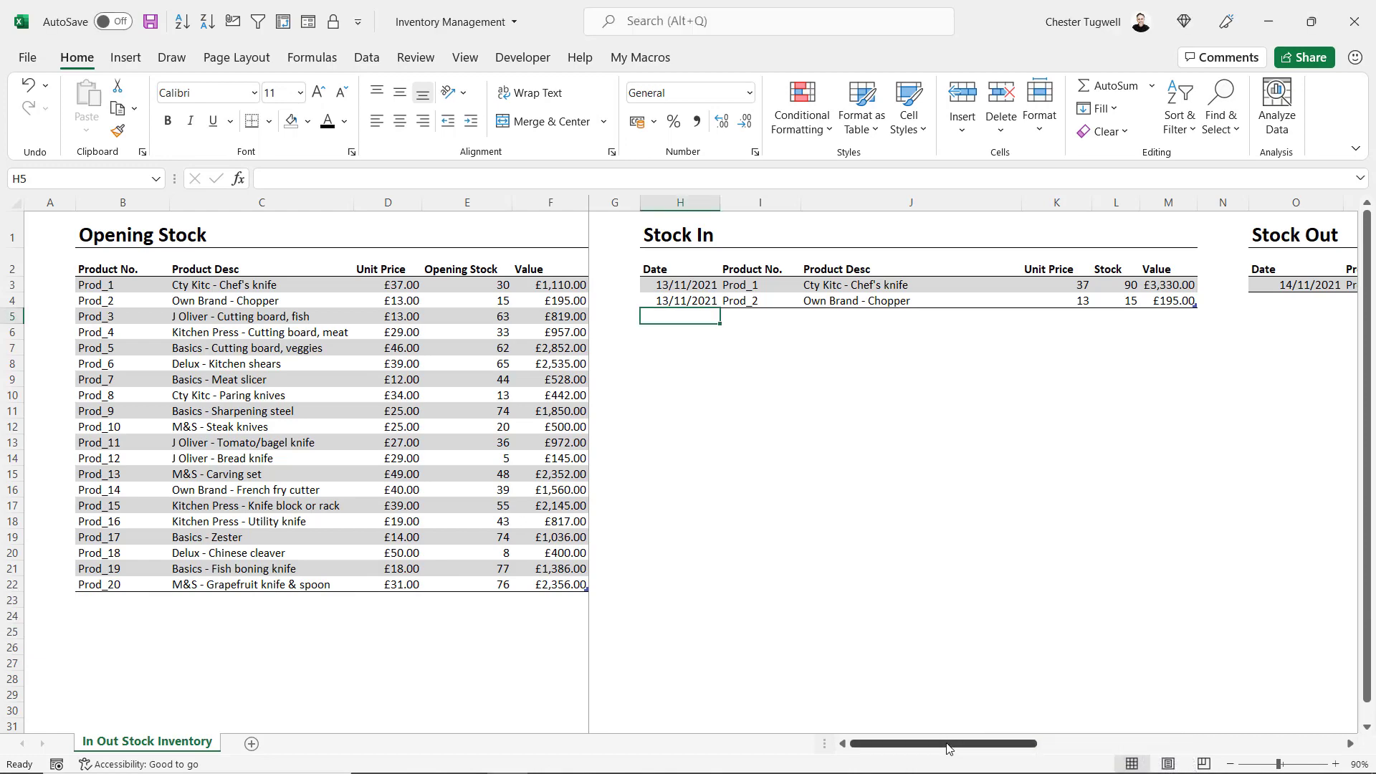
pyautogui.moveTo(946, 748); pyautogui.dragTo(1256, 748)
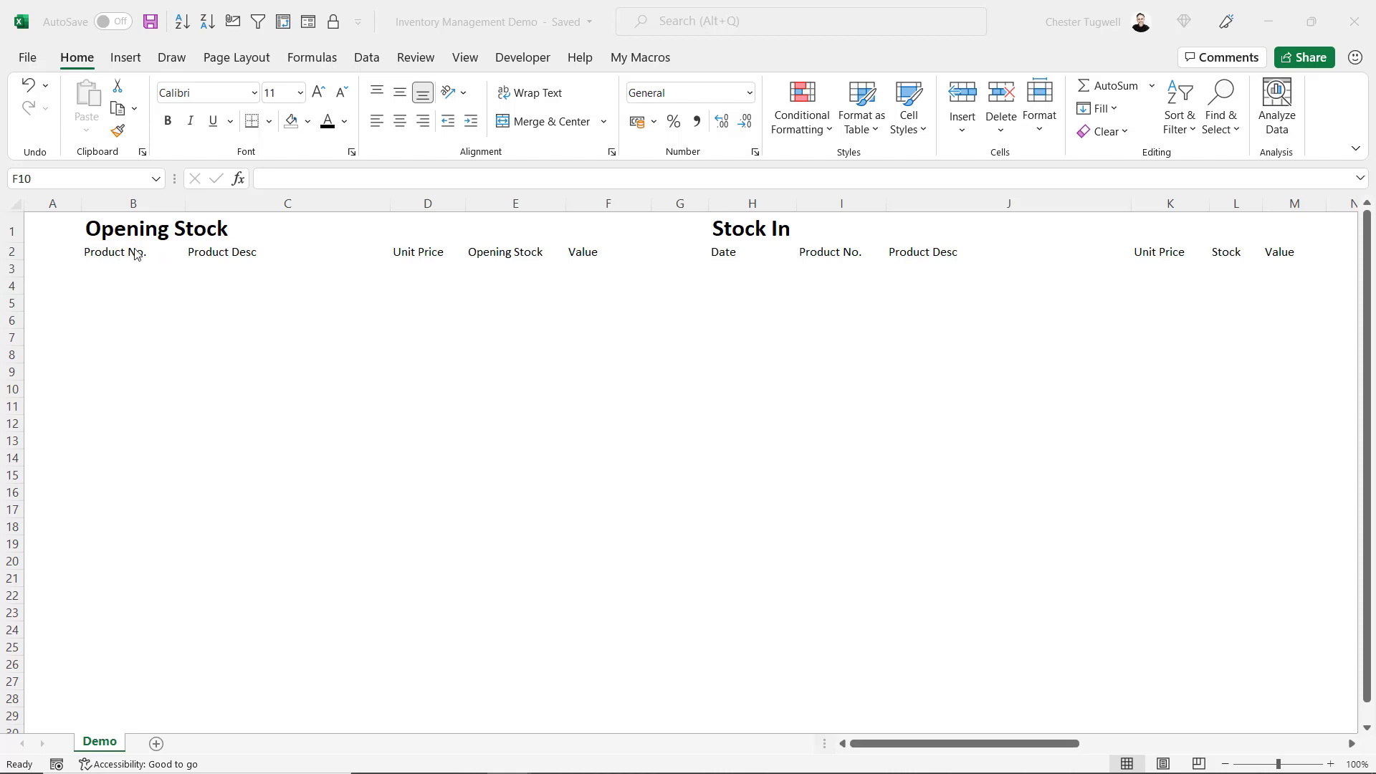
# - Convert the Opening Stock headers B2:F2 into a table using them as its header row
pyautogui.click(209, 260)
pyautogui.moveTo(111, 252); pyautogui.dragTo(630, 252)
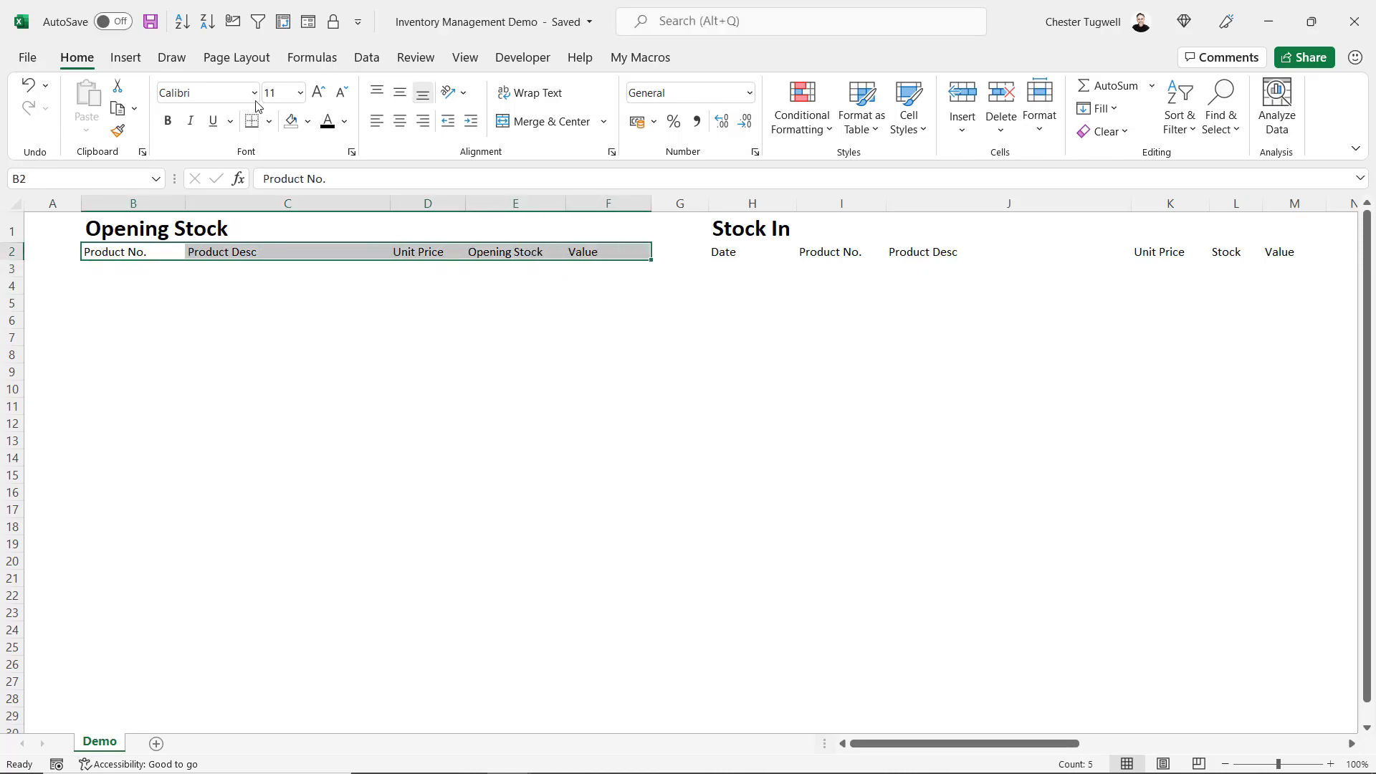
pyautogui.click(131, 63)
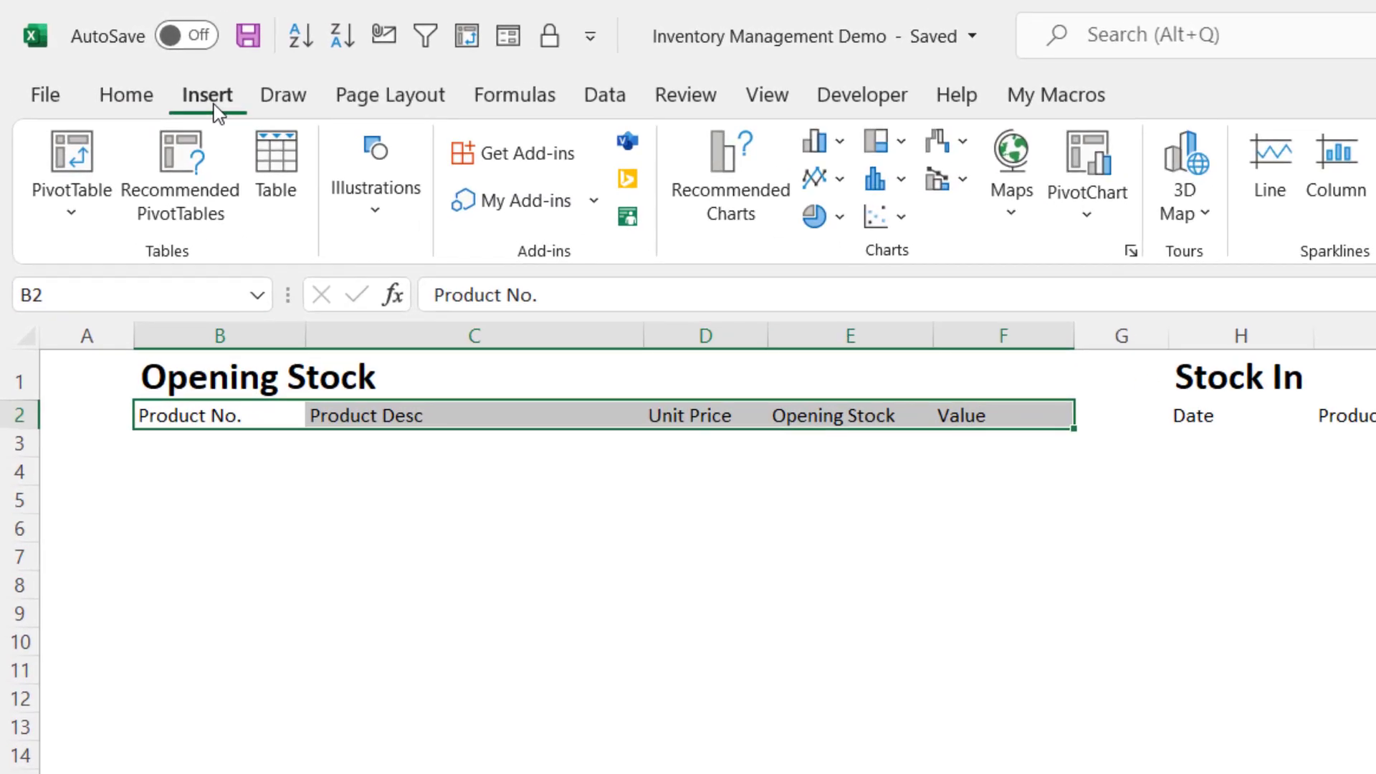
pyautogui.click(273, 179)
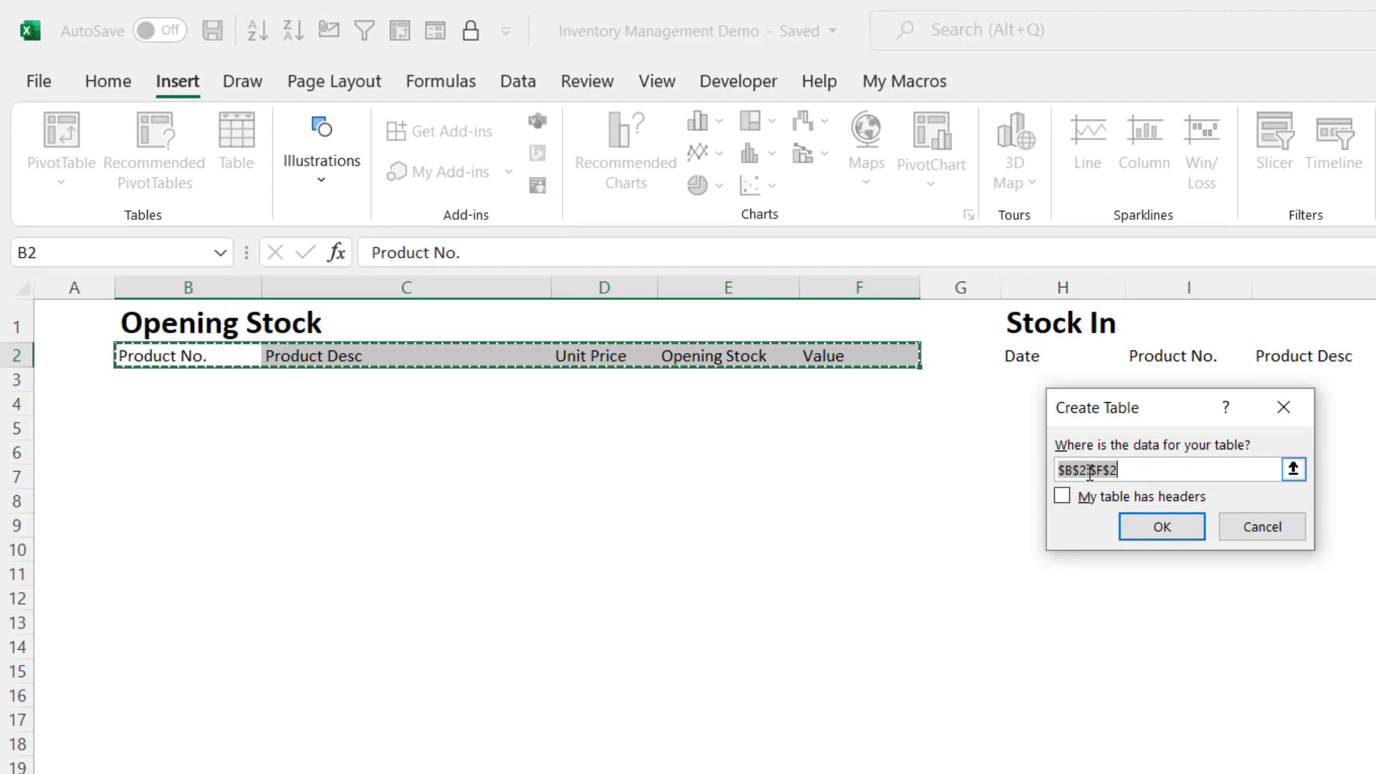
pyautogui.click(1062, 500)
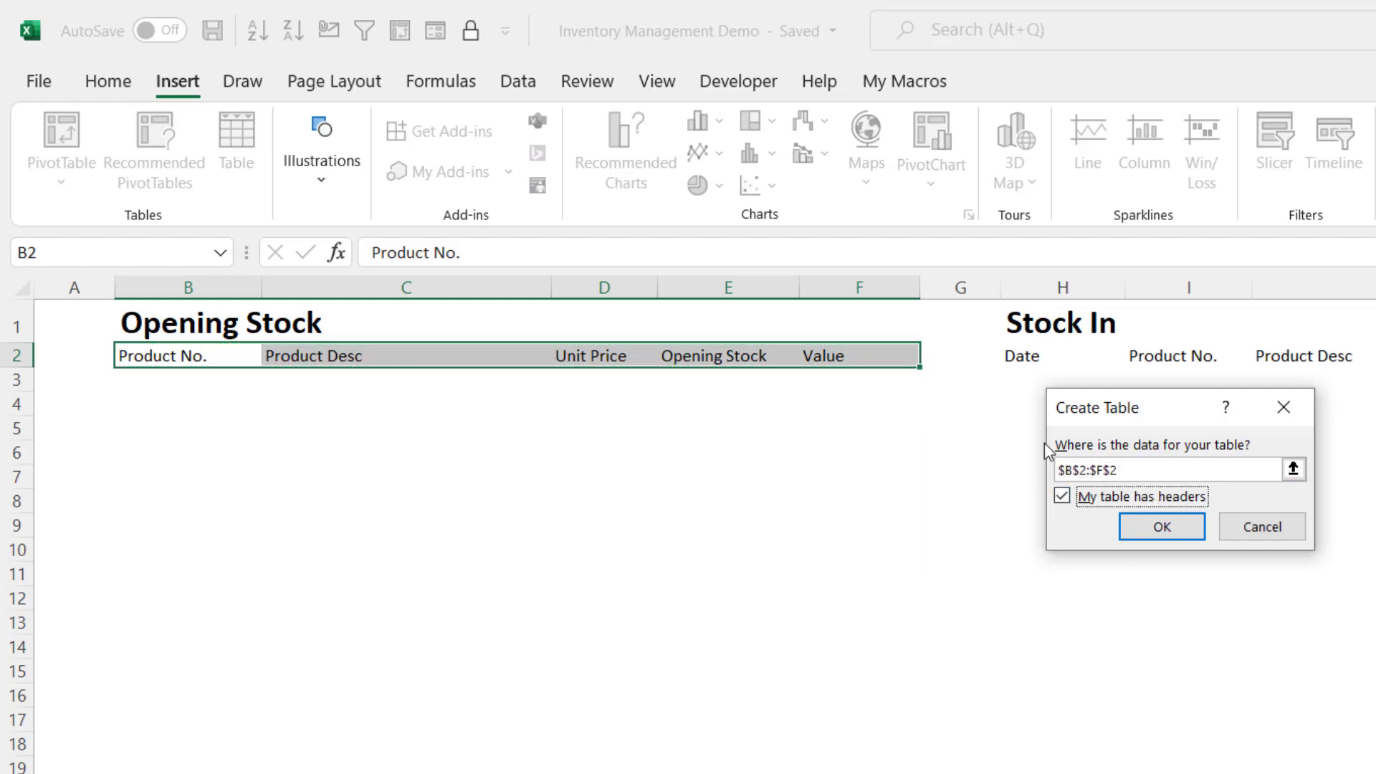
pyautogui.click(1161, 528)
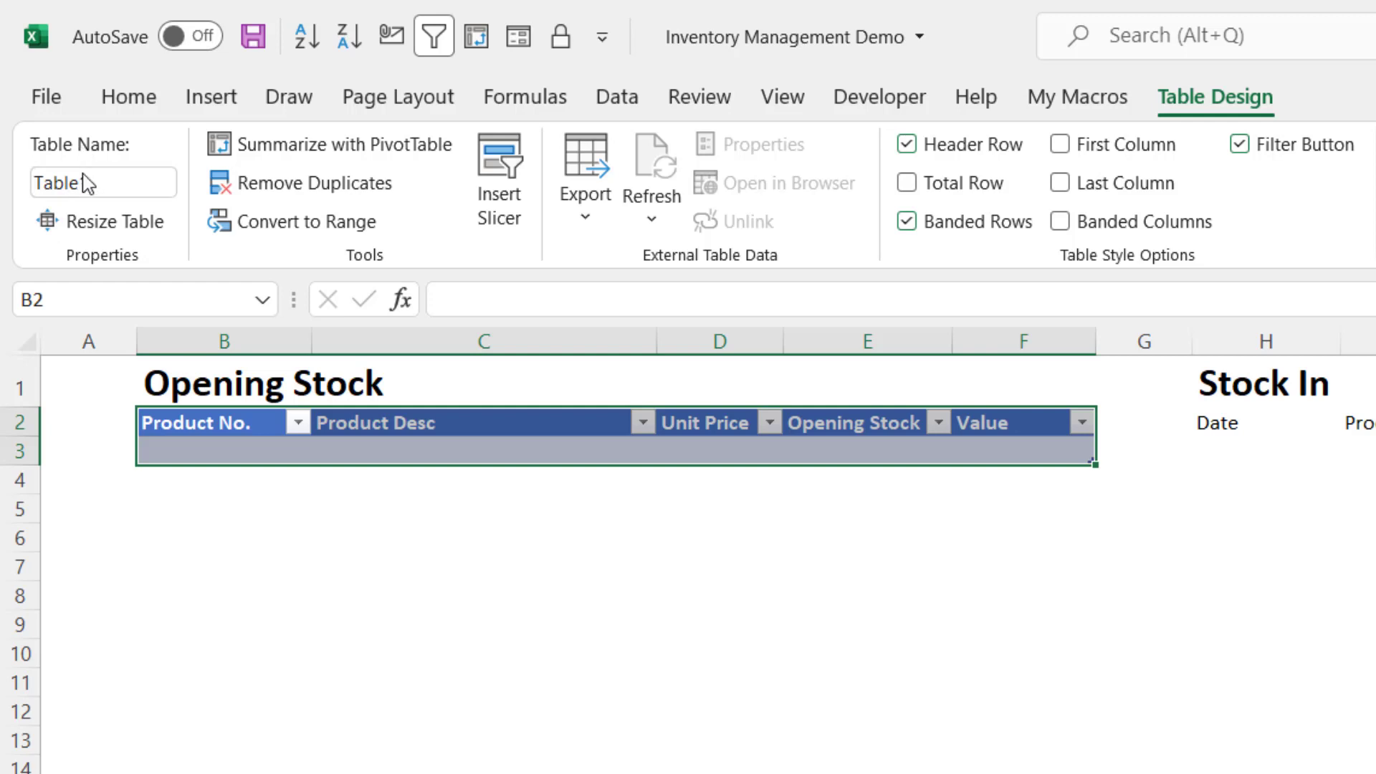
# - Rename the table to Opening_Stock
pyautogui.click(123, 183)
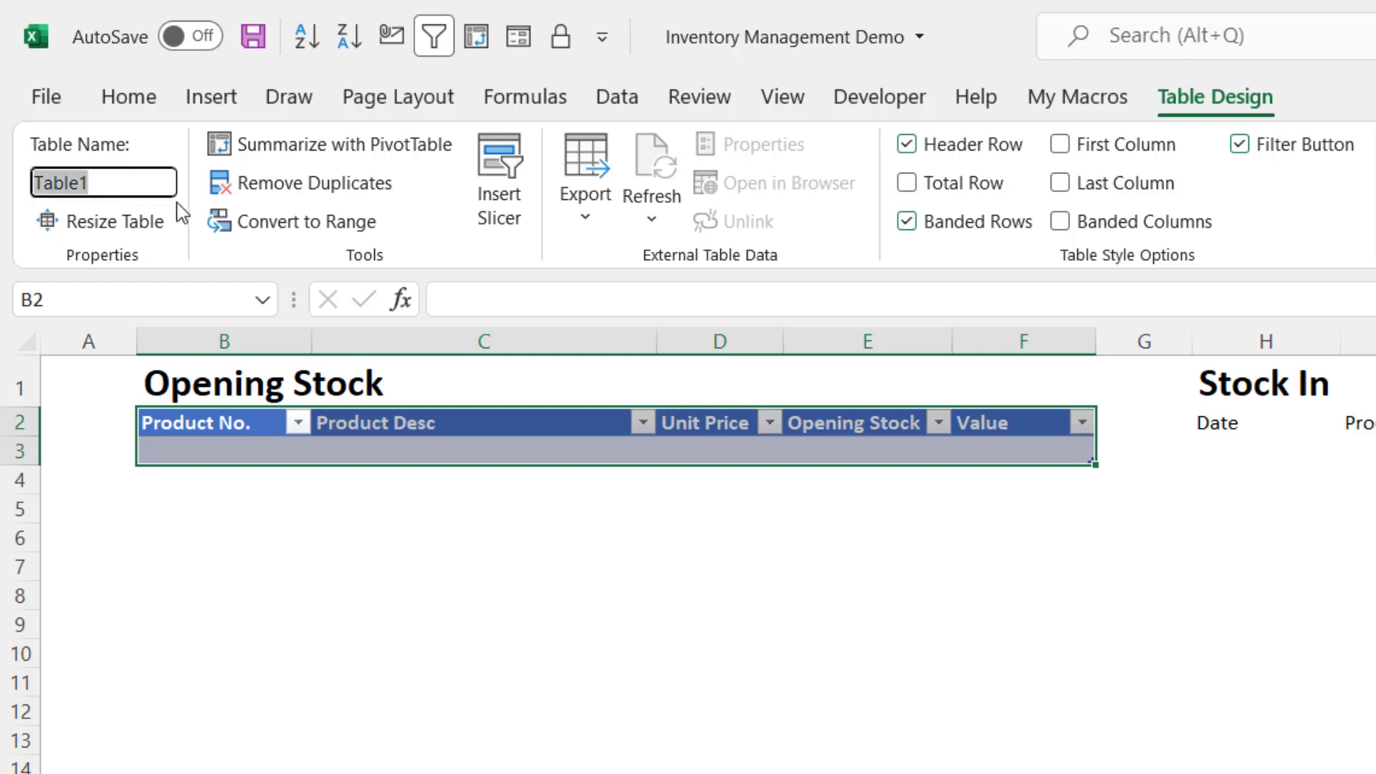
pyautogui.write('Opening')
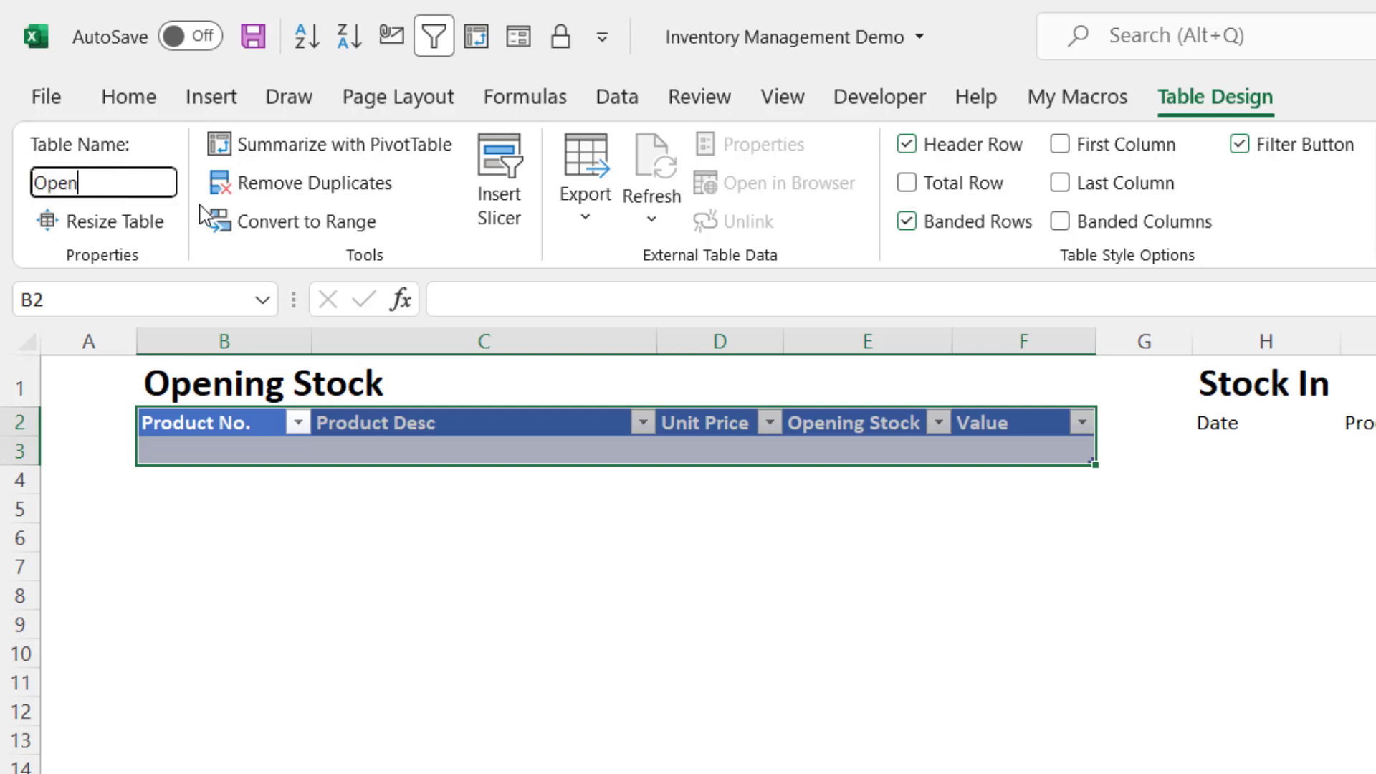
pyautogui.write('_Sto')
pyautogui.press('BackSpace')
pyautogui.write('i')
pyautogui.press('BackSpace')
pyautogui.write('ock')
pyautogui.press('Return')
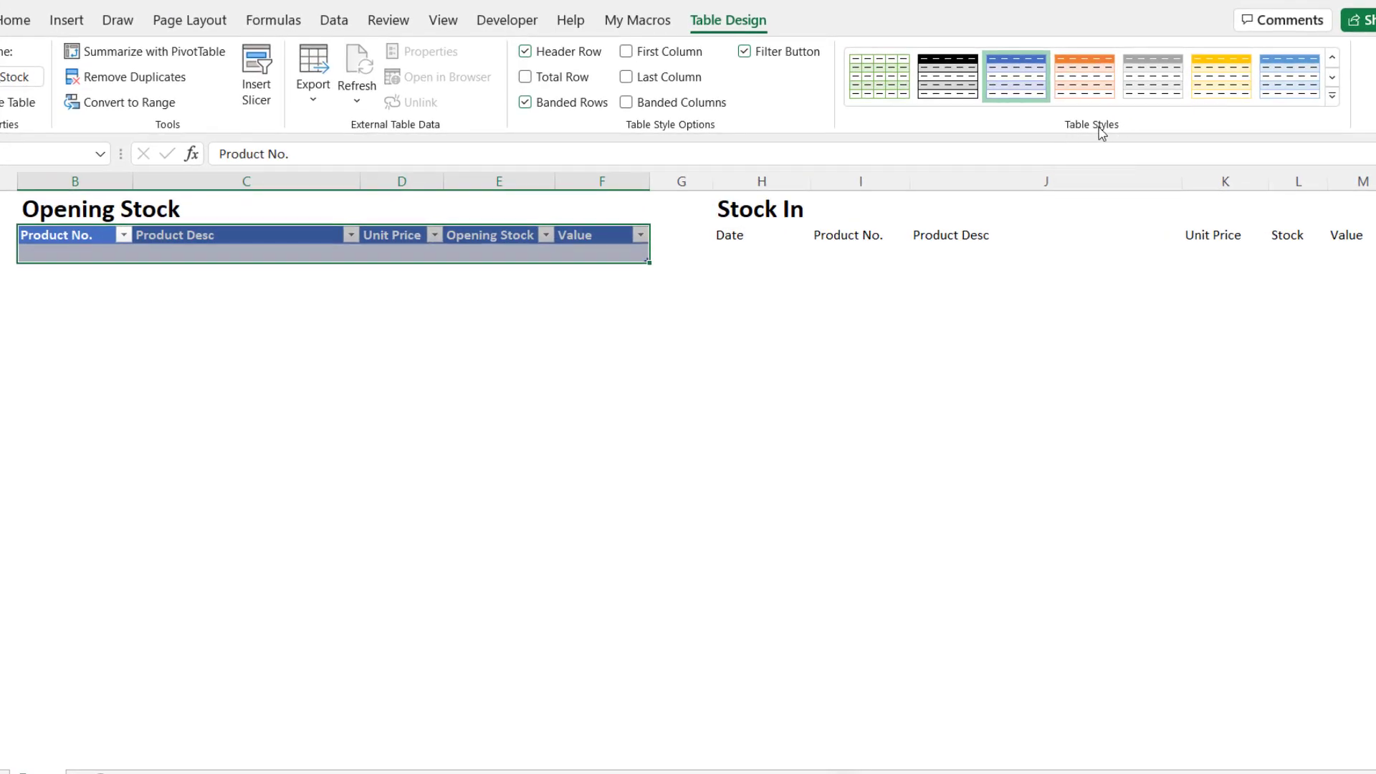
# - Apply the White, Table Style Light 1 style to the Opening_Stock table
pyautogui.click(1332, 95)
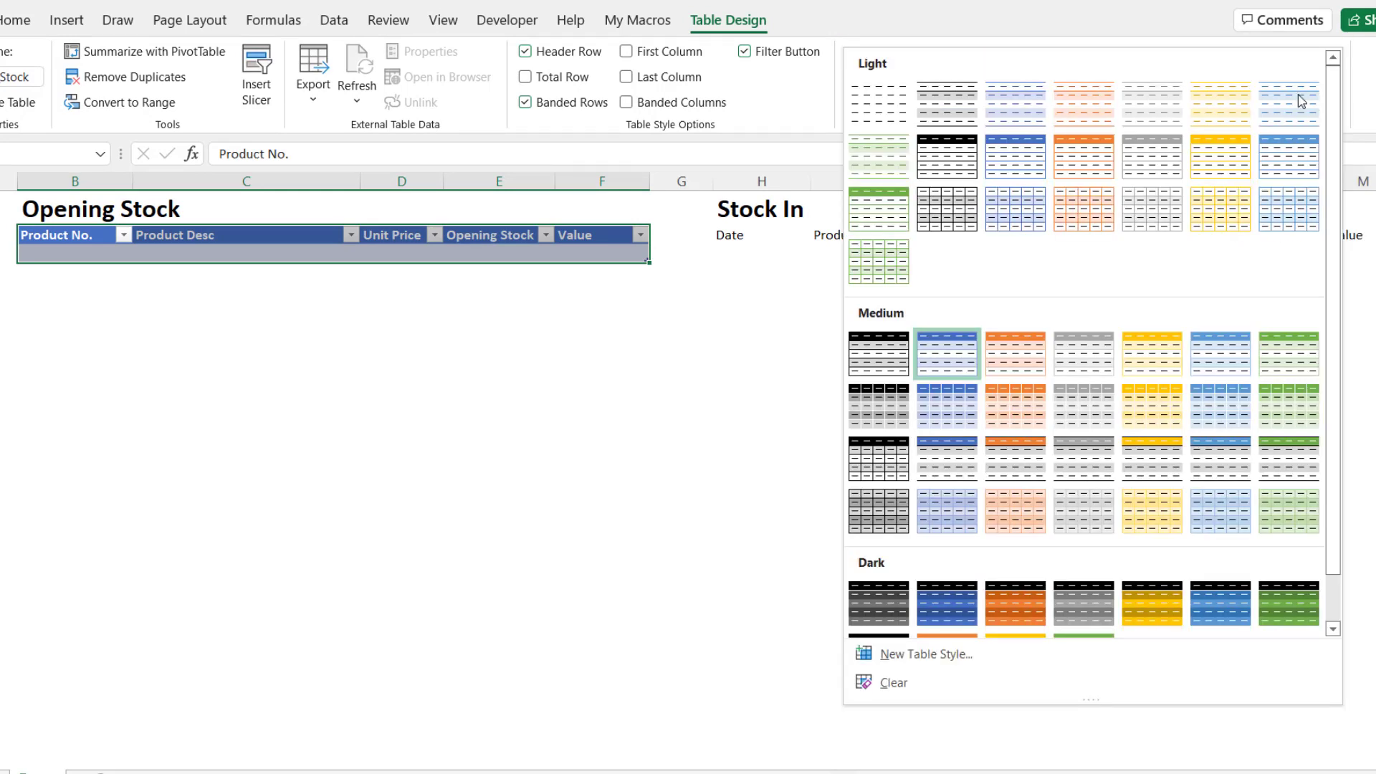
pyautogui.click(947, 108)
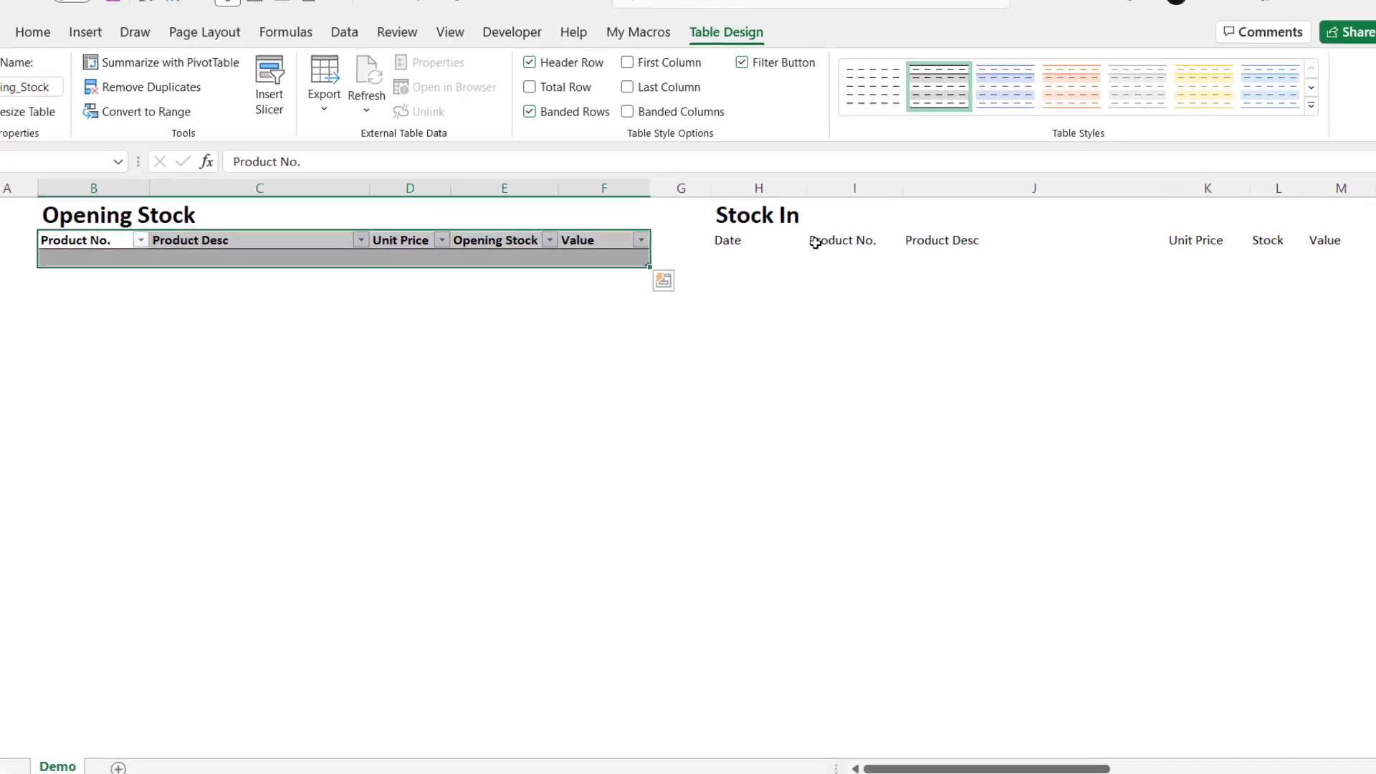
pyautogui.click(833, 235)
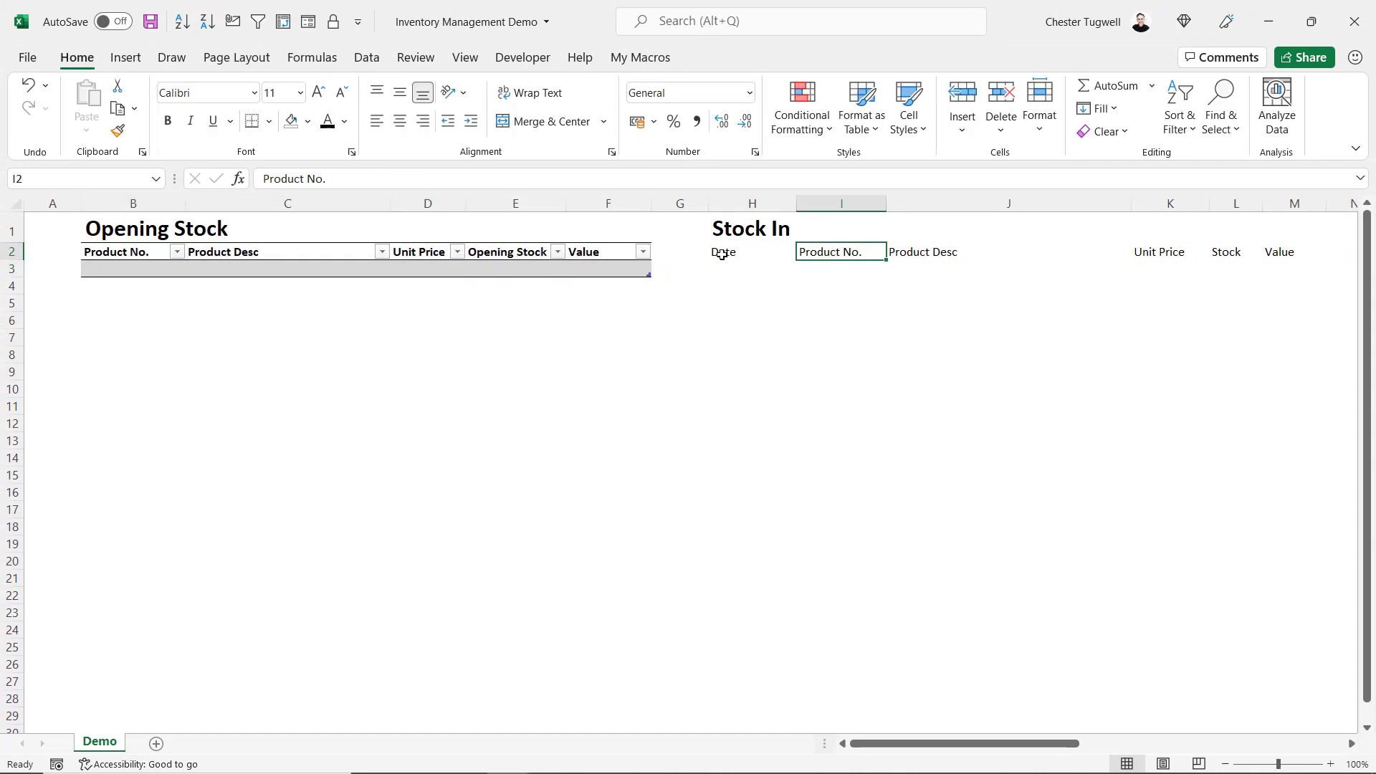
pyautogui.moveTo(722, 254); pyautogui.dragTo(1290, 251)
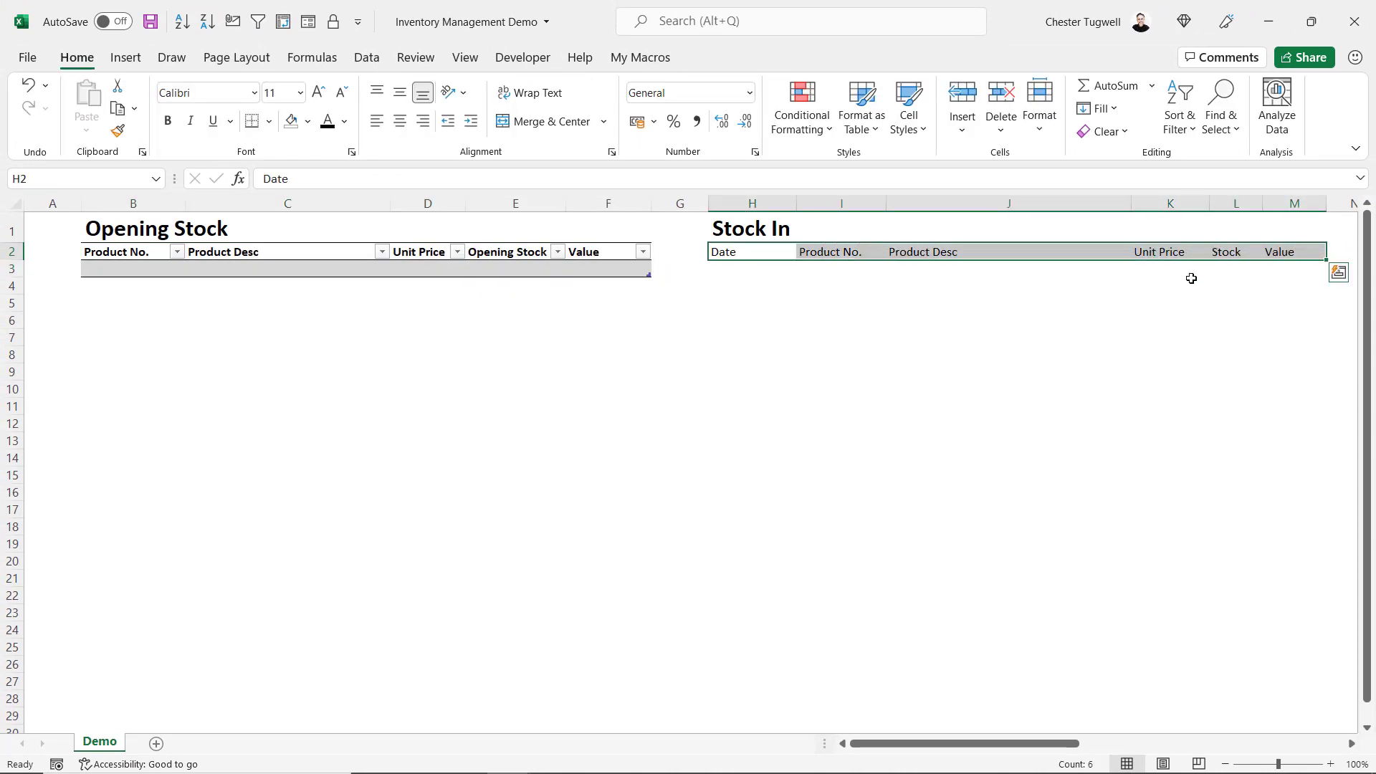
# - Create a table from the Stock In headers H2:M2 with headers ticked
pyautogui.click(163, 84)
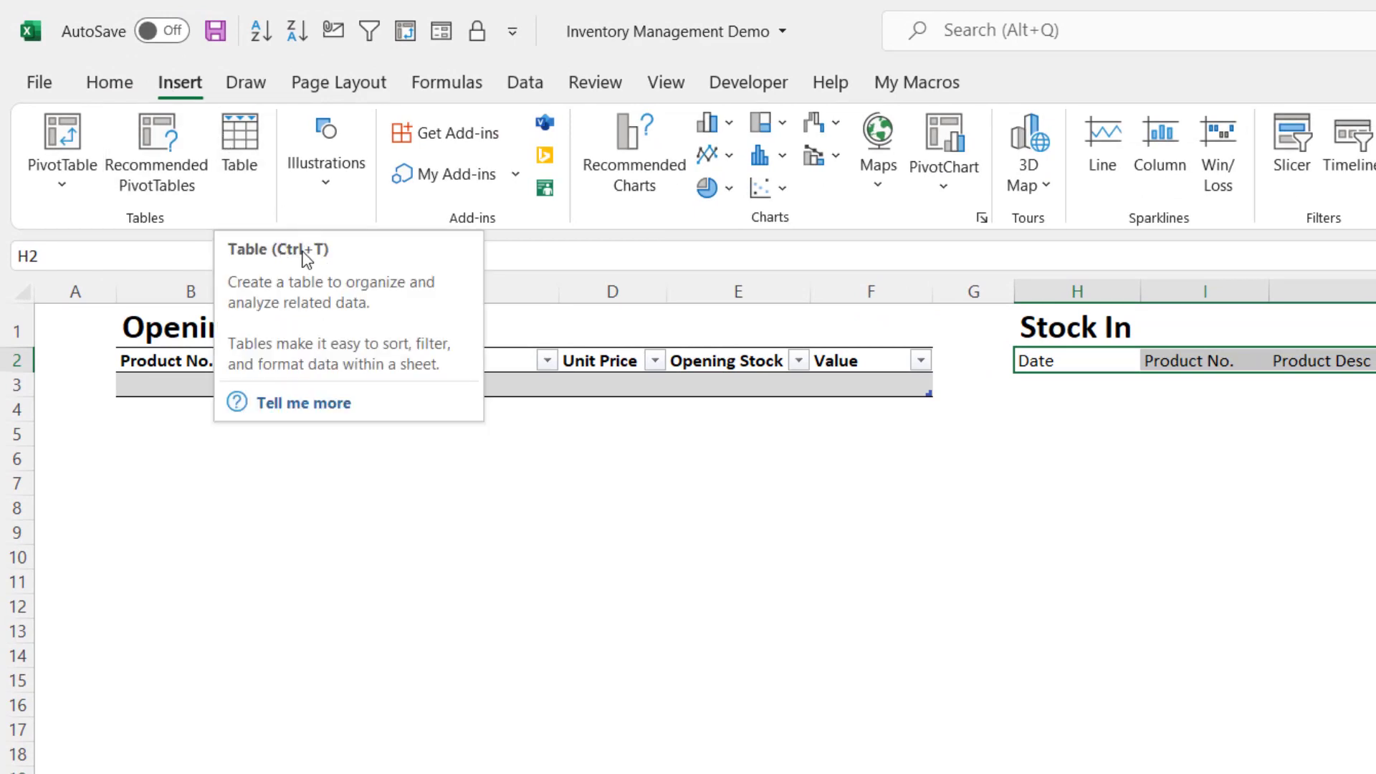
pyautogui.click(1151, 360)
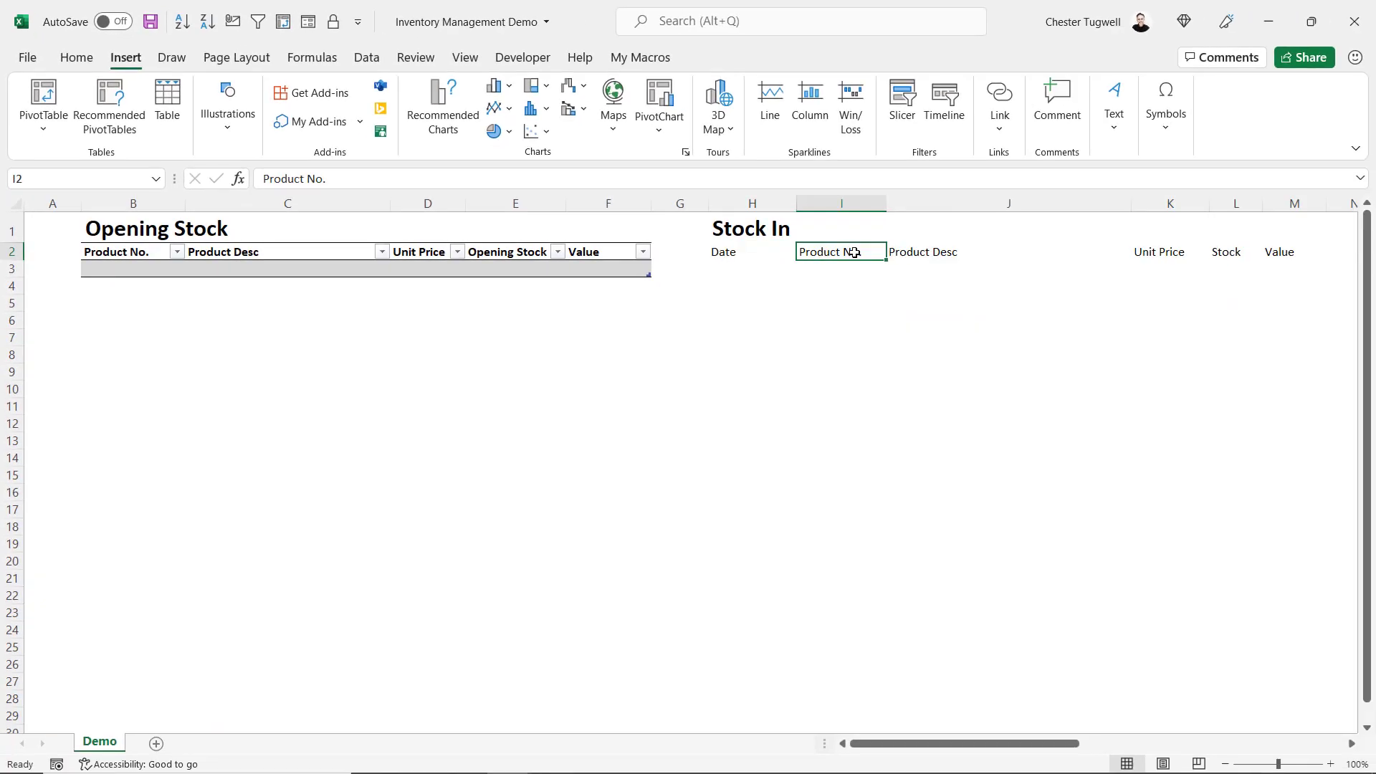
pyautogui.moveTo(749, 246); pyautogui.dragTo(1289, 251)
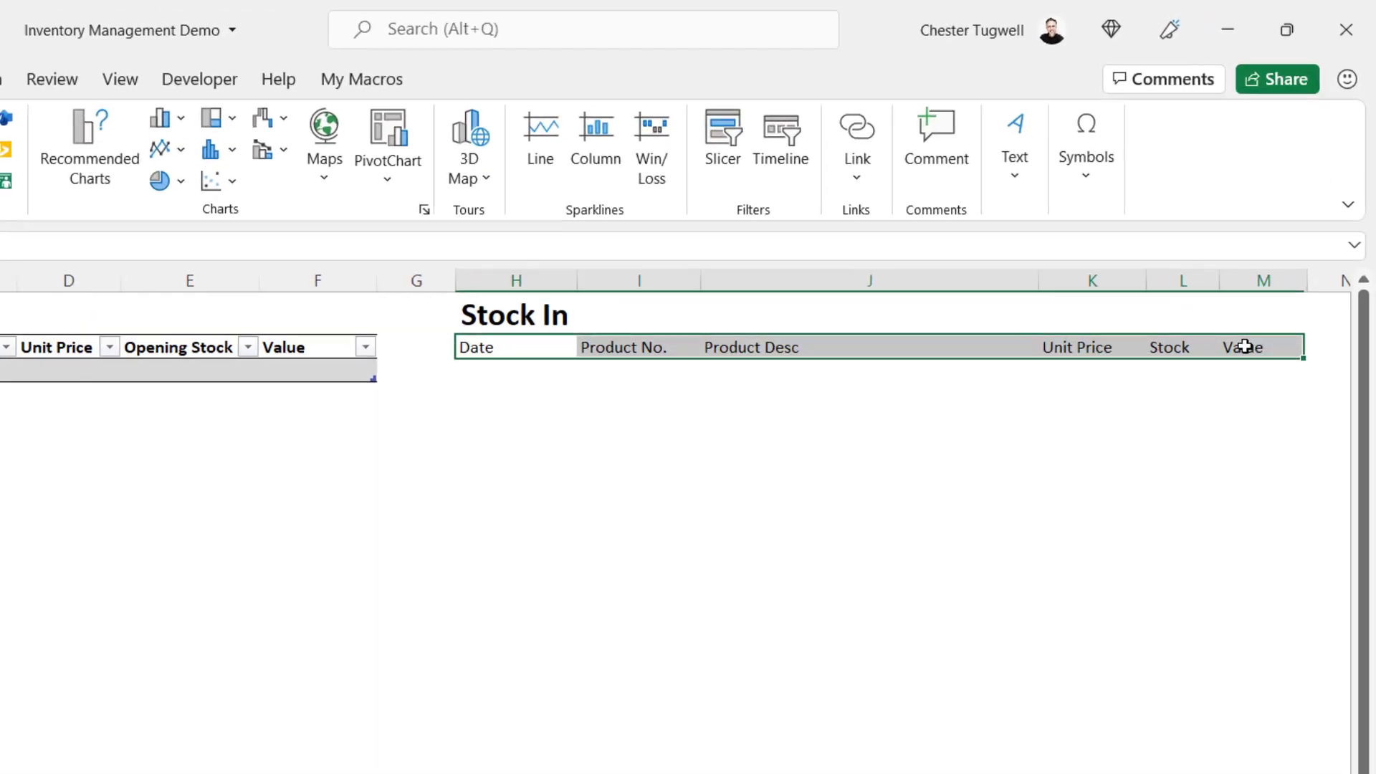
pyautogui.hotkey('ctrl', 't')
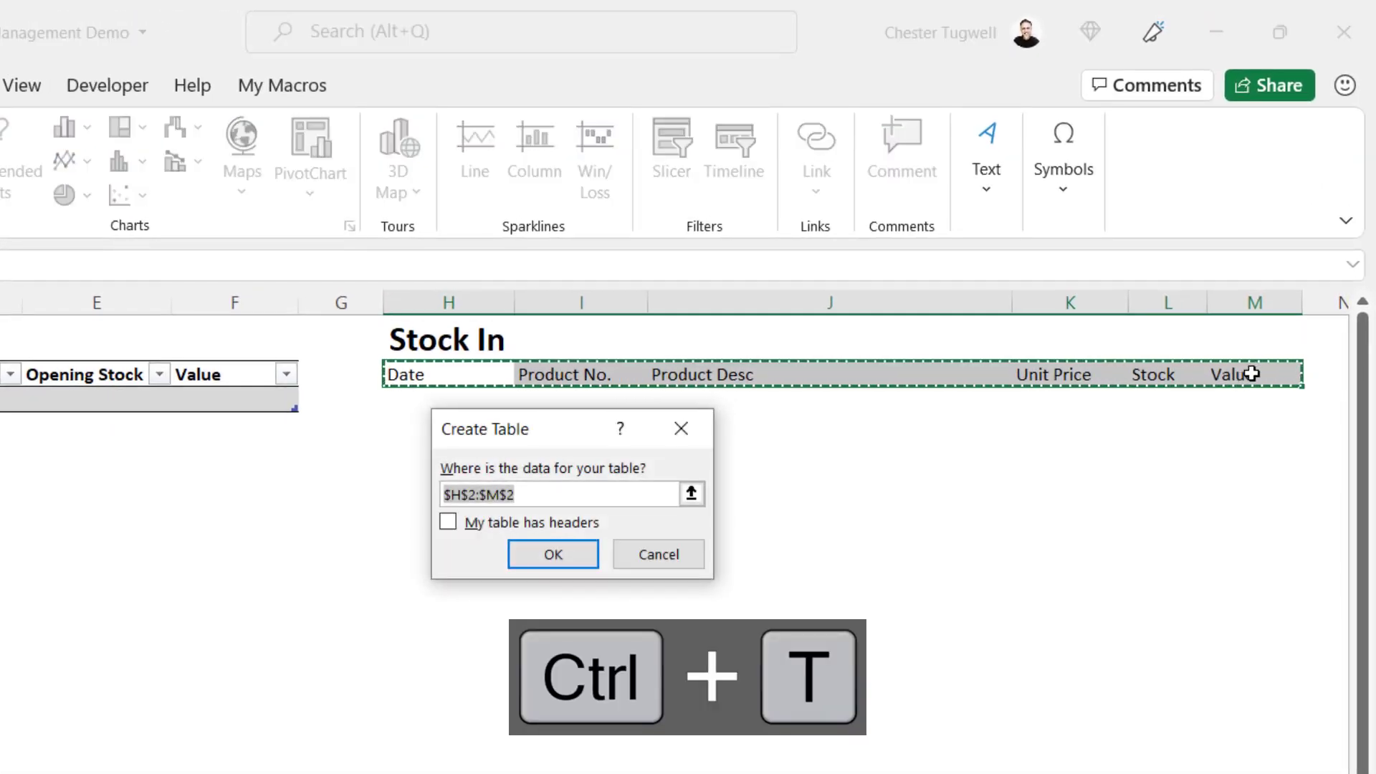
pyautogui.click(448, 523)
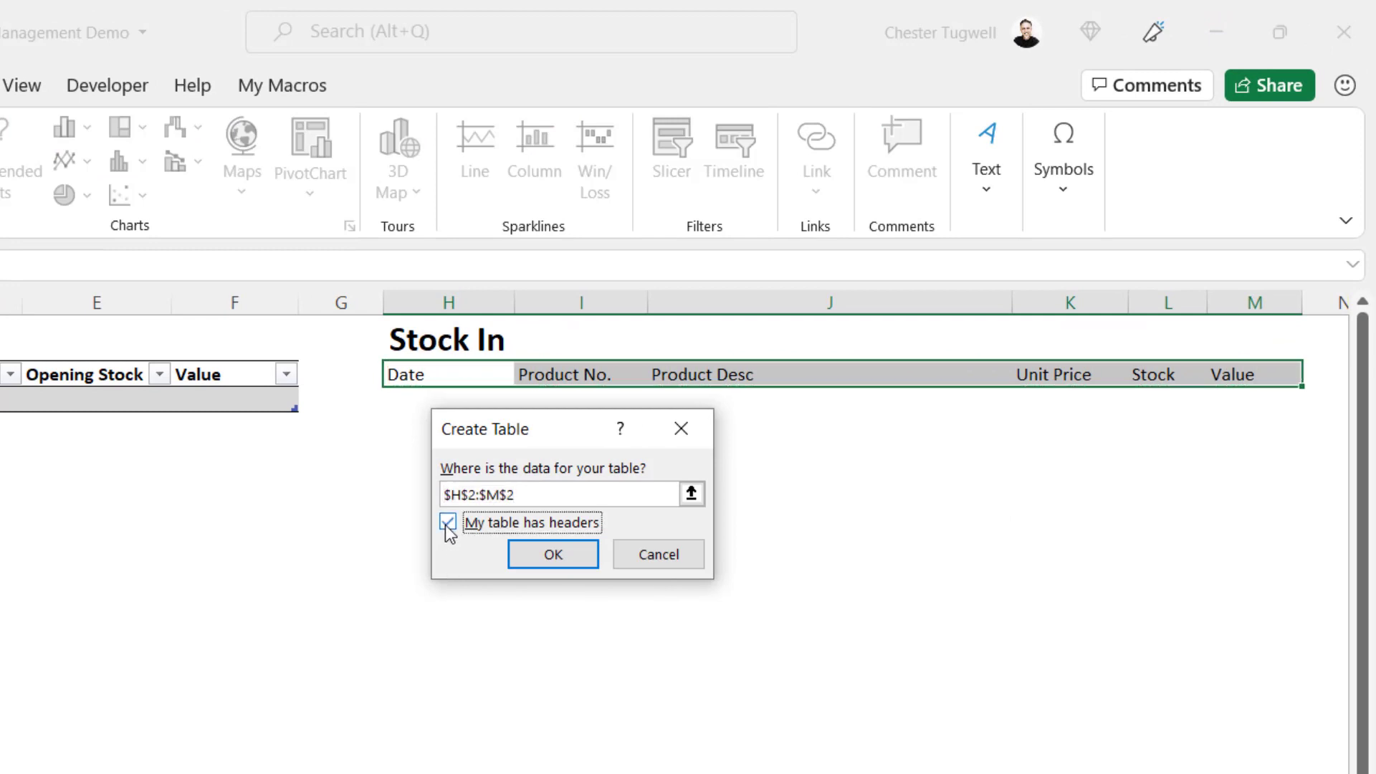
pyautogui.click(553, 555)
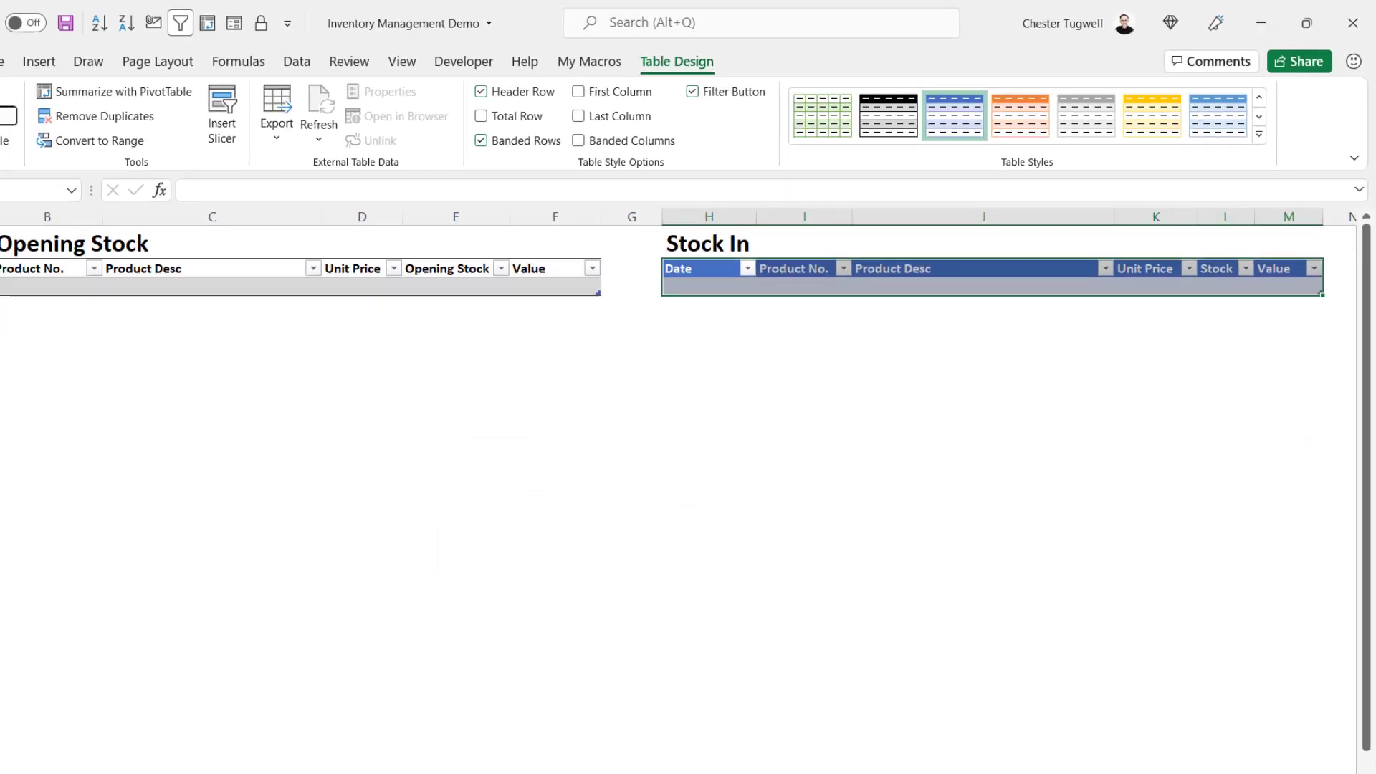
# - Name the new table Stock_in and style it White, Table Style Light 15
pyautogui.click(65, 108)
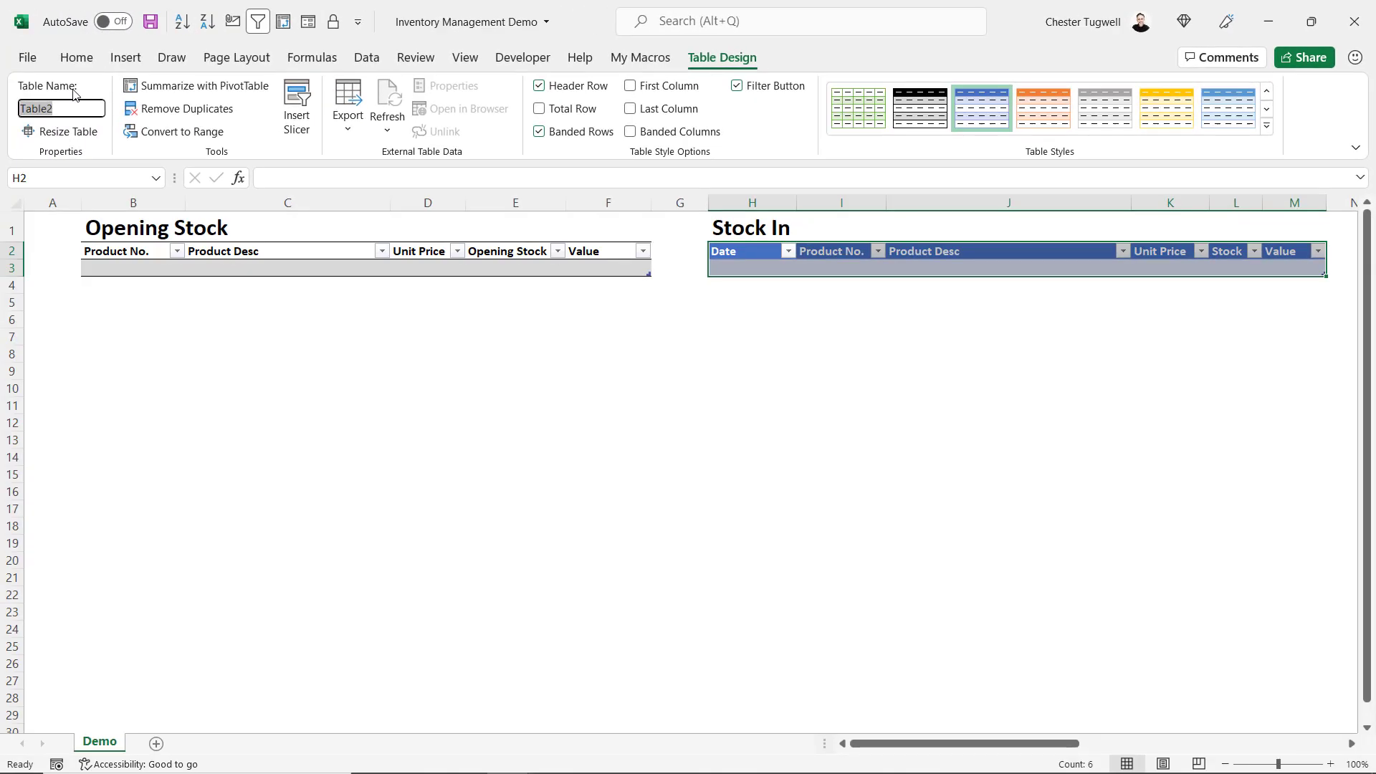
pyautogui.press('BackSpace')
pyautogui.write('St')
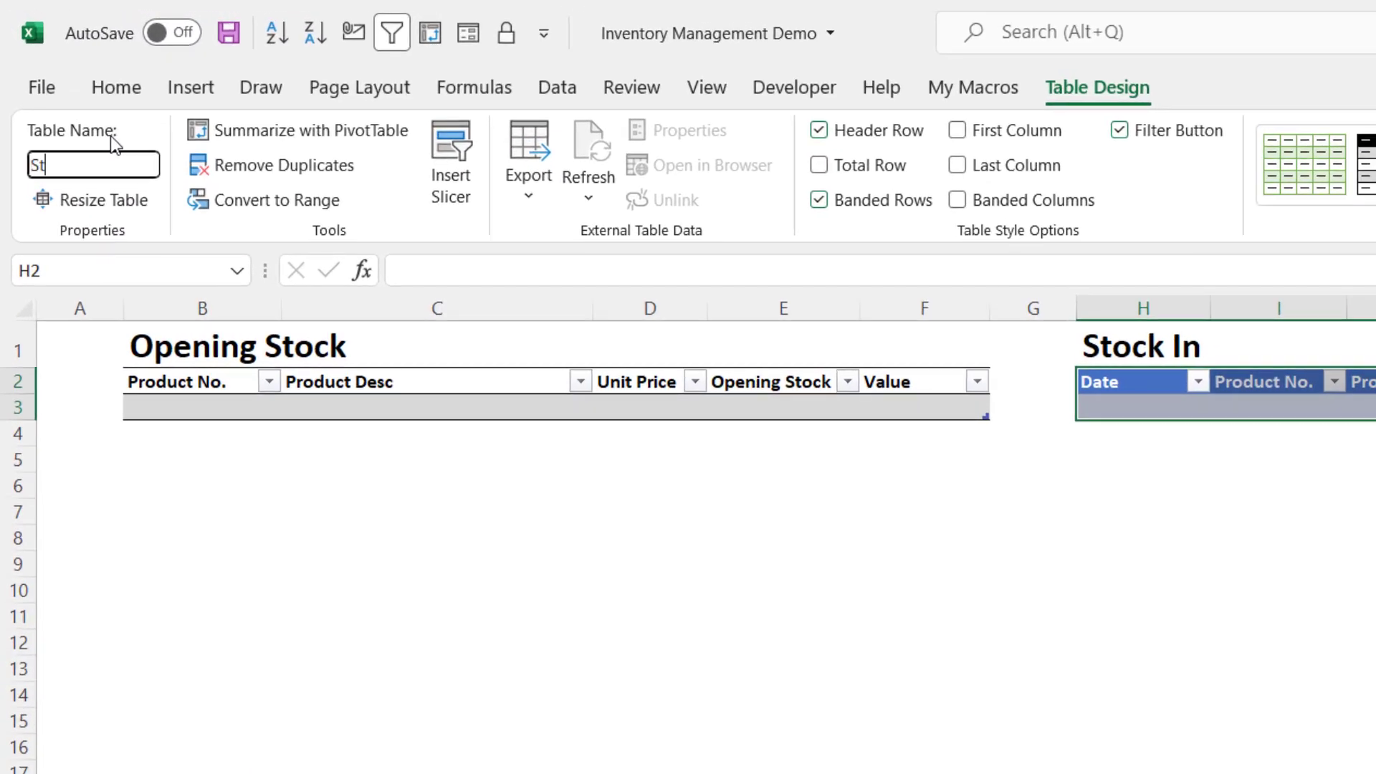
pyautogui.write('ock_in')
pyautogui.press('Return')
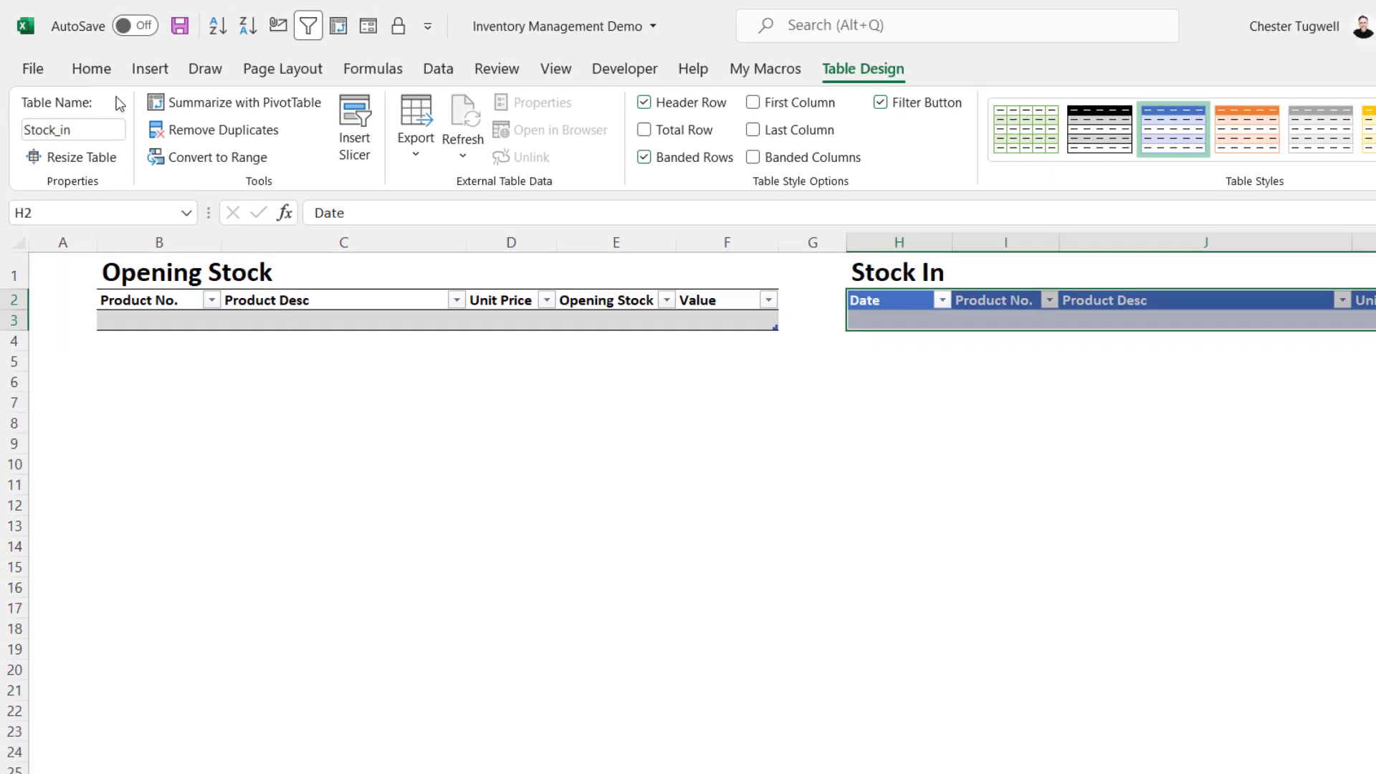
pyautogui.click(1267, 125)
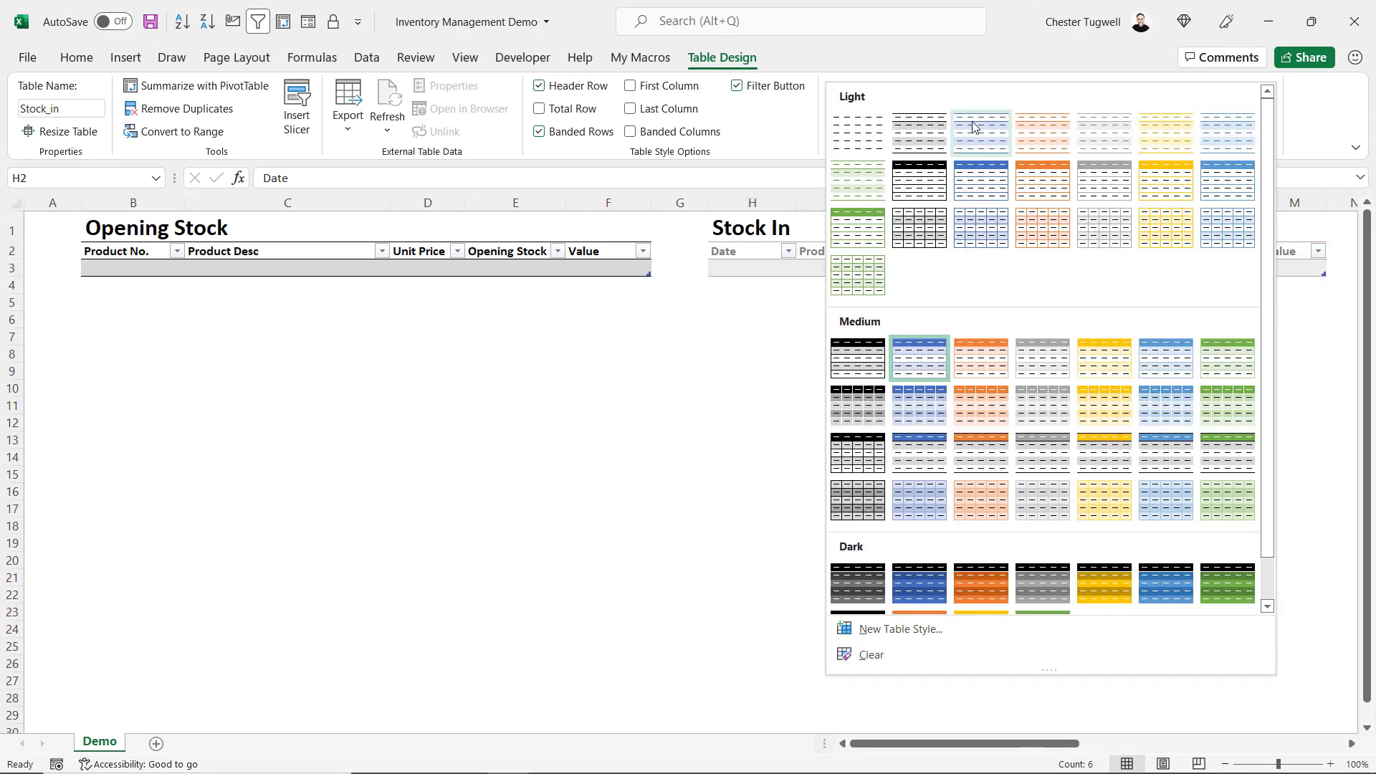
pyautogui.click(940, 133)
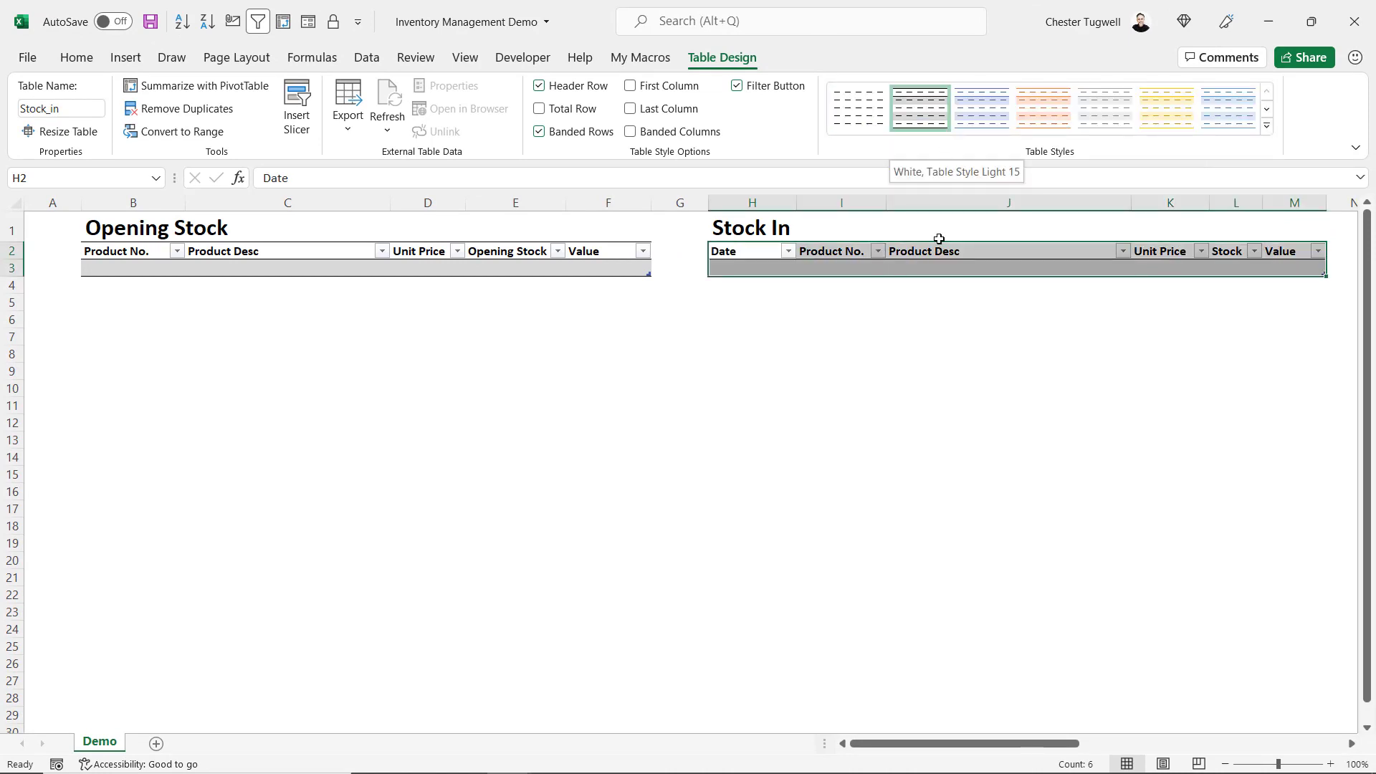
pyautogui.moveTo(976, 752); pyautogui.dragTo(1149, 745)
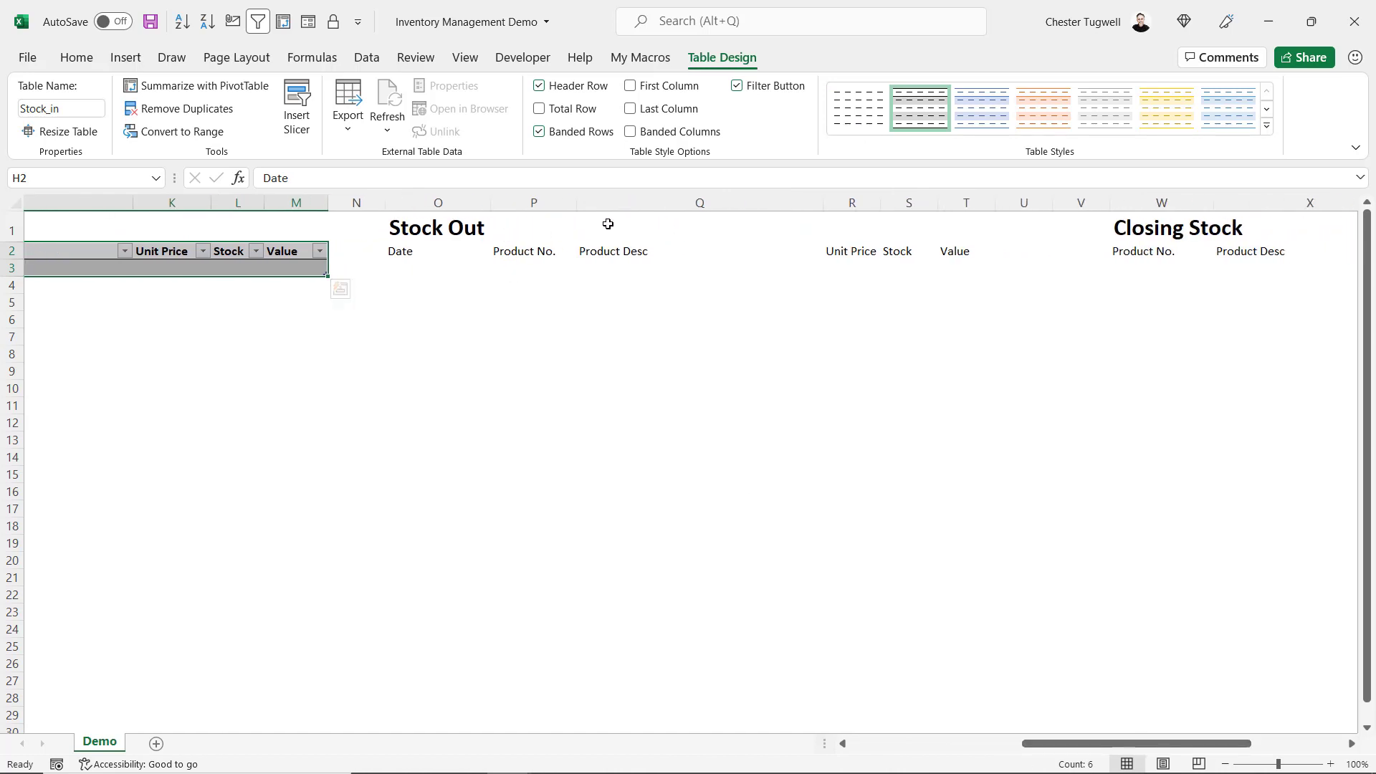
pyautogui.click(536, 251)
# - Turn the Stock Out headers O2:T2 into a light grey table named Stock_out
pyautogui.moveTo(401, 251); pyautogui.dragTo(961, 251)
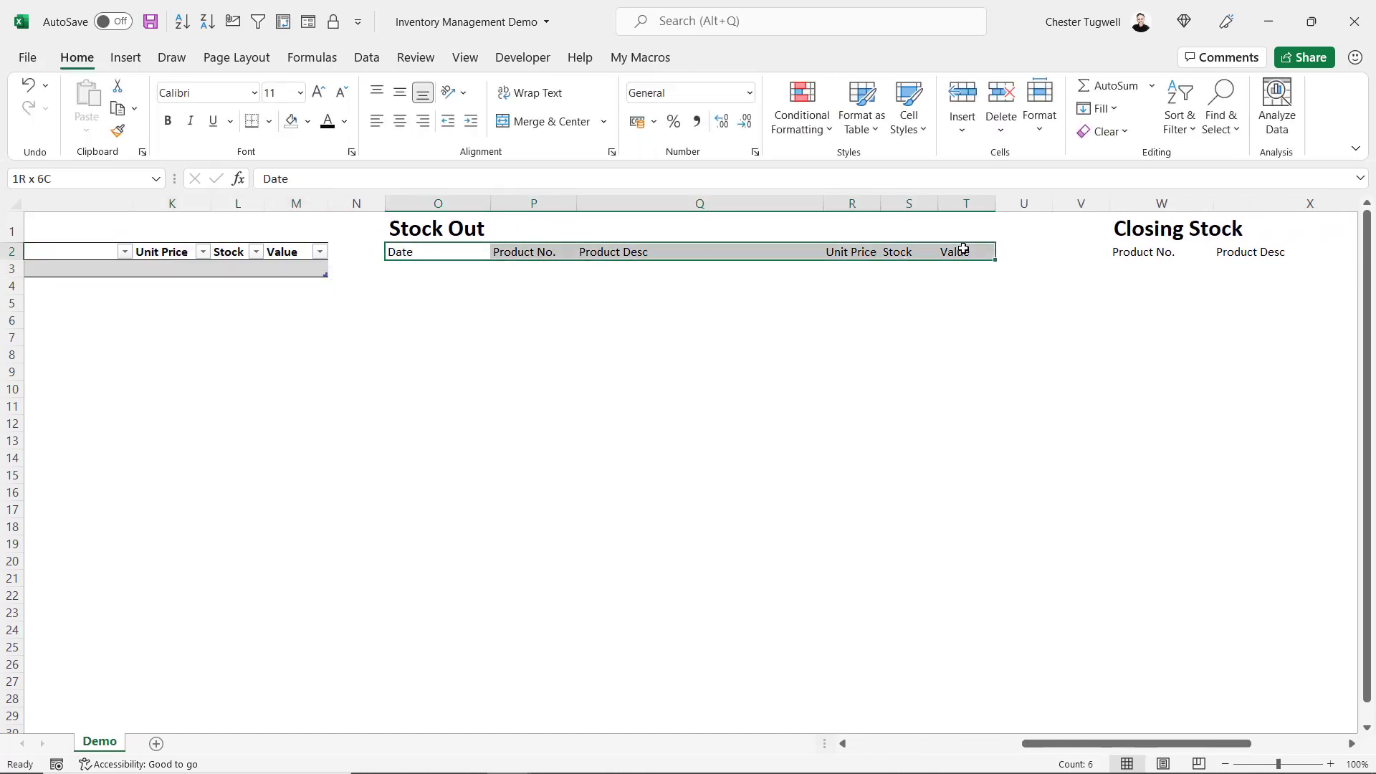
pyautogui.hotkey('ctrl', 't')
pyautogui.press('Return')
pyautogui.click(57, 109)
pyautogui.write('Stock_out')
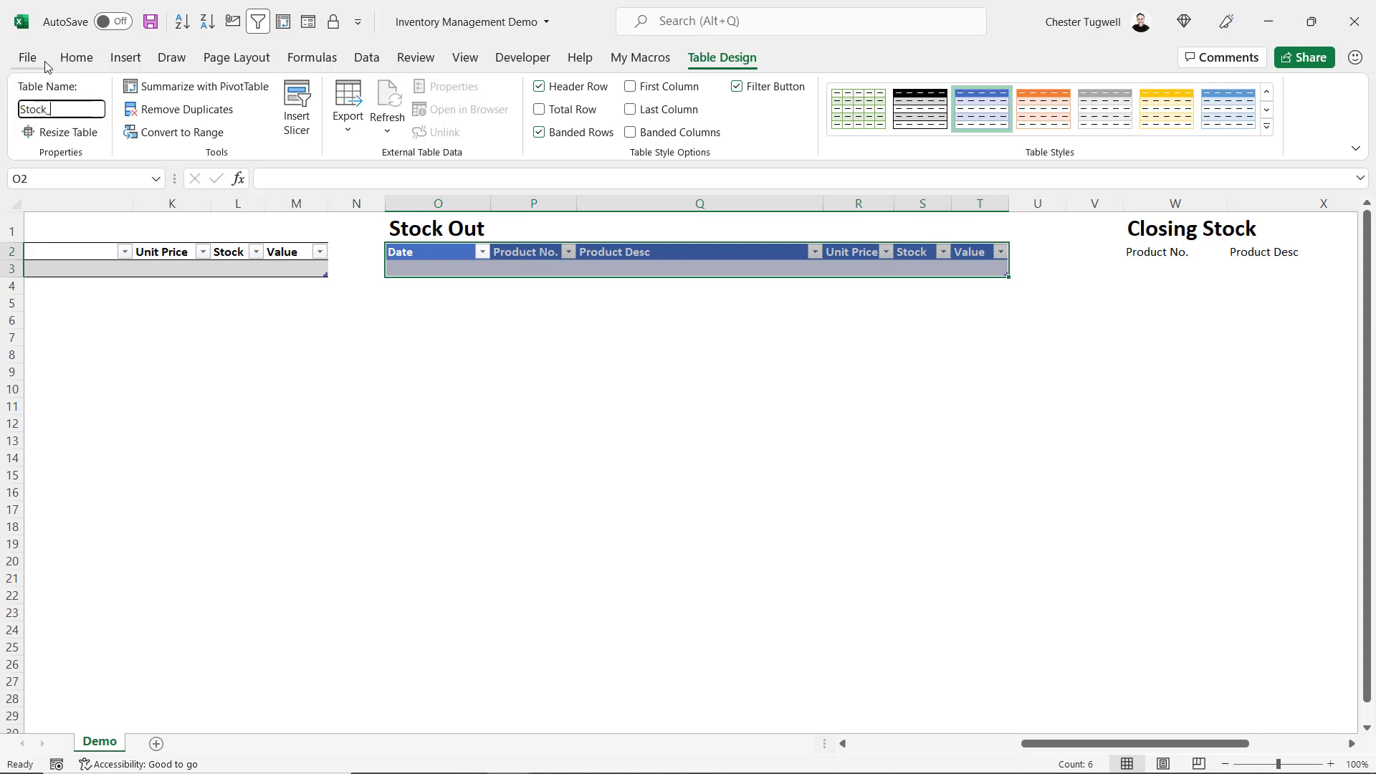
pyautogui.press('Return')
pyautogui.click(1267, 127)
pyautogui.click(904, 129)
pyautogui.moveTo(1155, 748); pyautogui.dragTo(1244, 745)
# - Turn the Closing Stock headers into a light grey table named Closing_stock
pyautogui.click(688, 251)
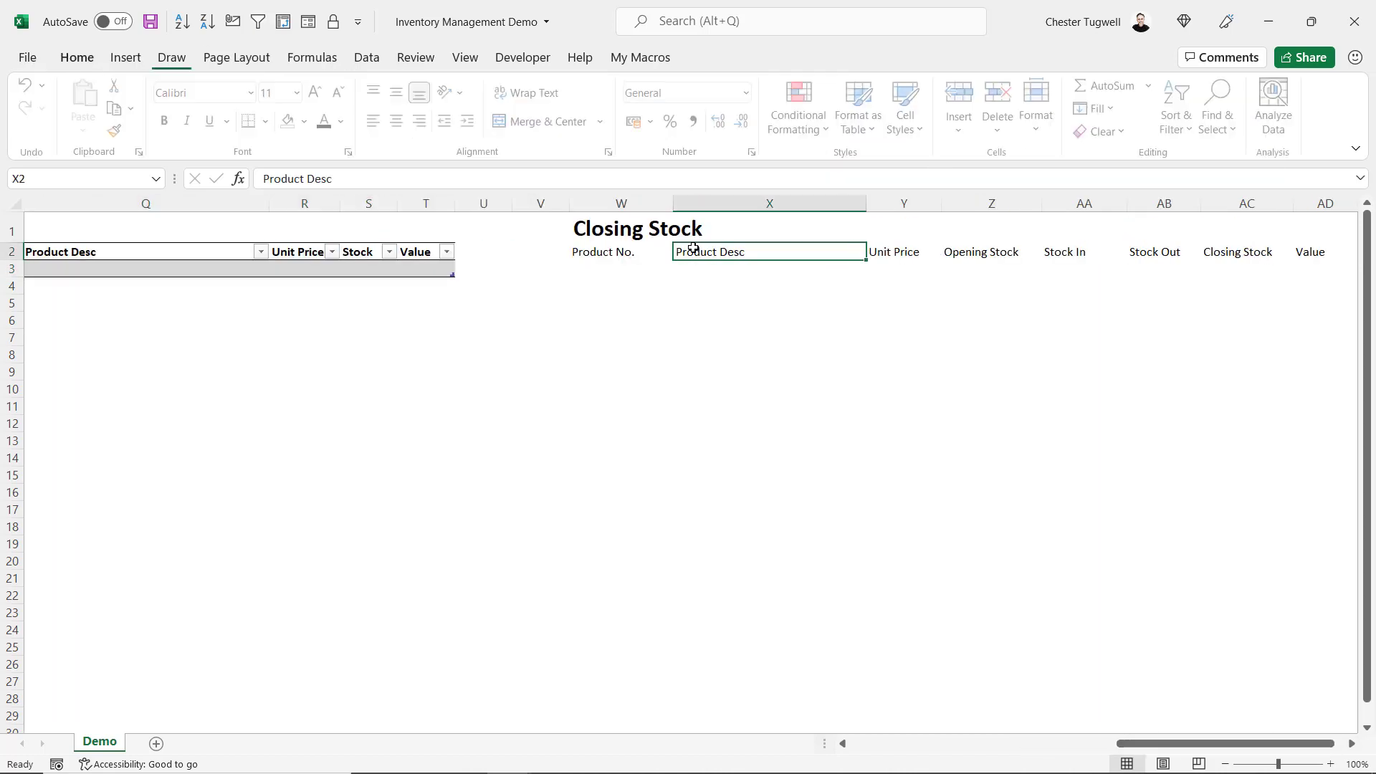
pyautogui.moveTo(609, 252); pyautogui.dragTo(1317, 252)
pyautogui.hotkey('ctrl', 't')
pyautogui.click(823, 373)
pyautogui.click(58, 109)
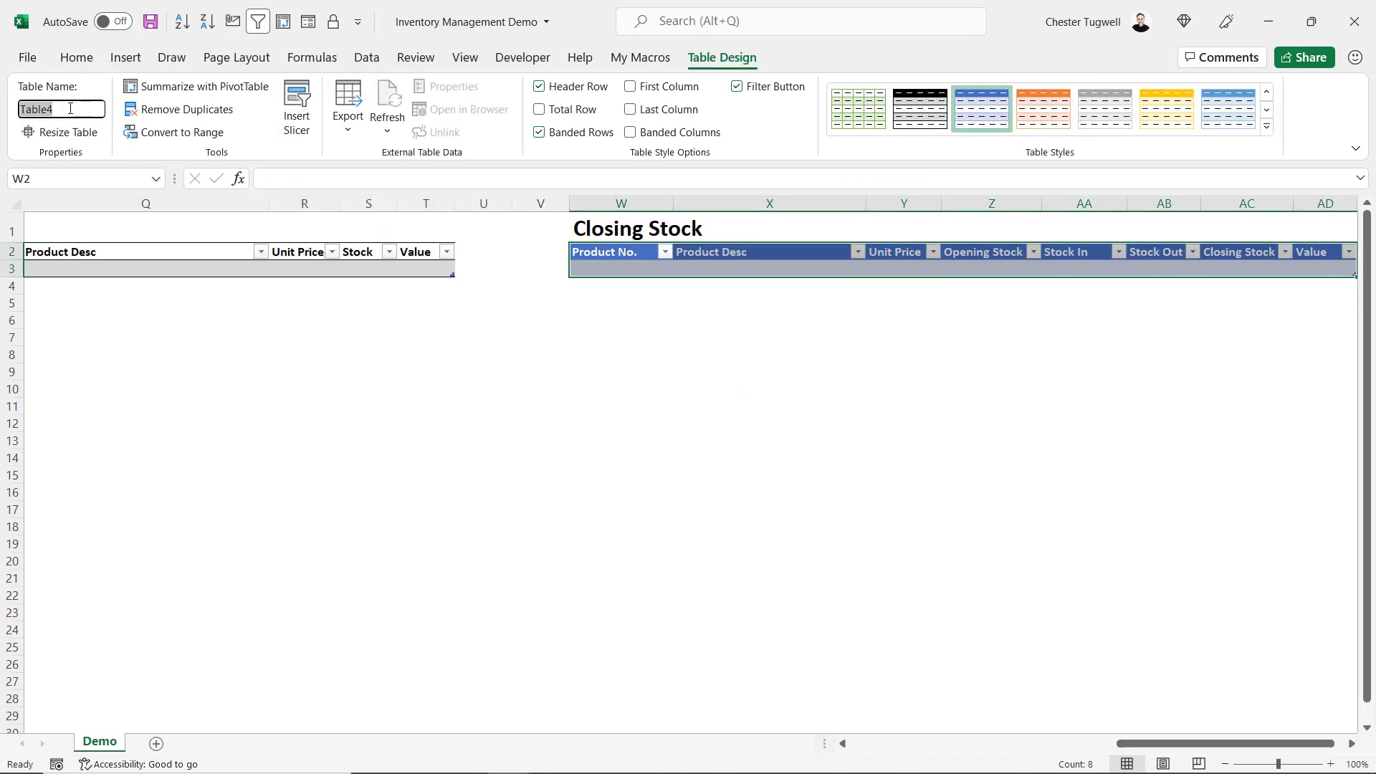
pyautogui.write('Closing_stock')
pyautogui.press('Return')
pyautogui.click(1267, 126)
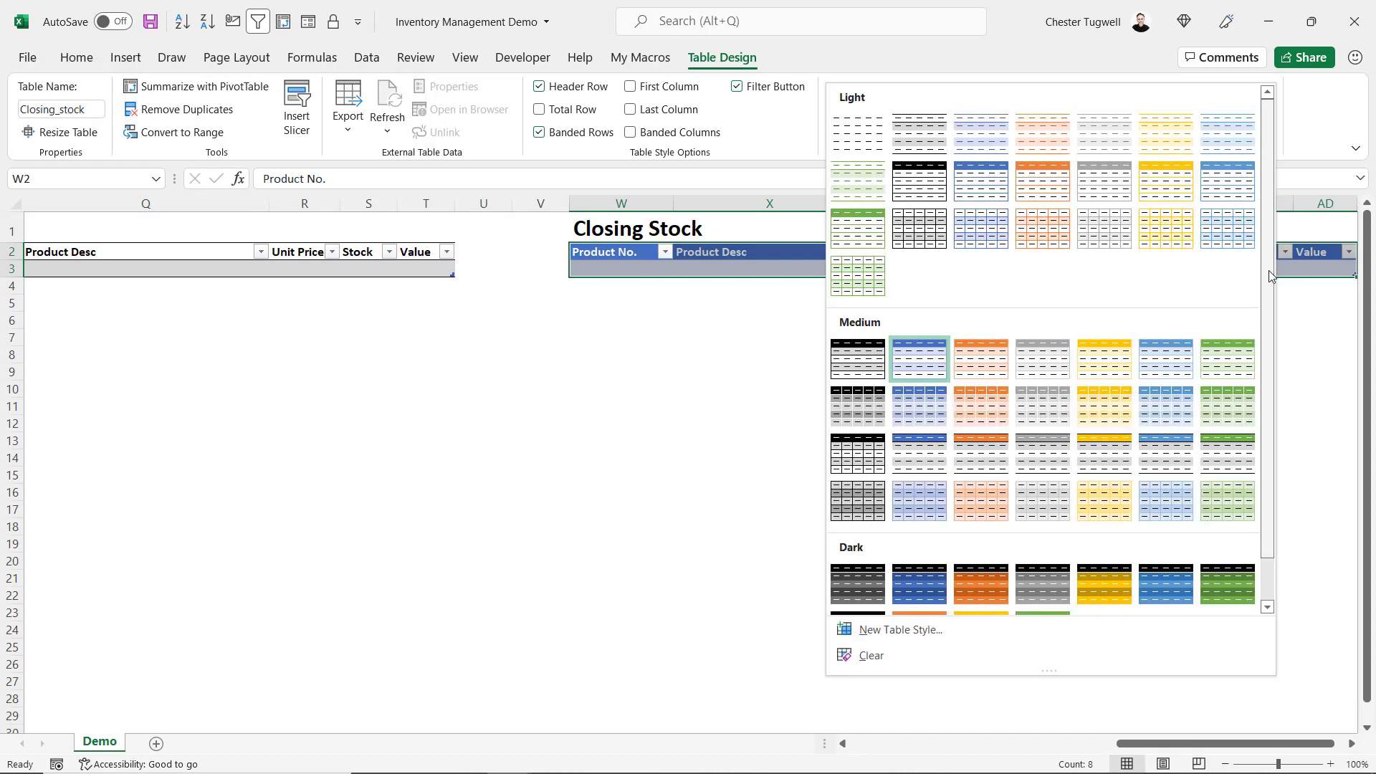
pyautogui.click(921, 128)
pyautogui.moveTo(1226, 743); pyautogui.dragTo(963, 743)
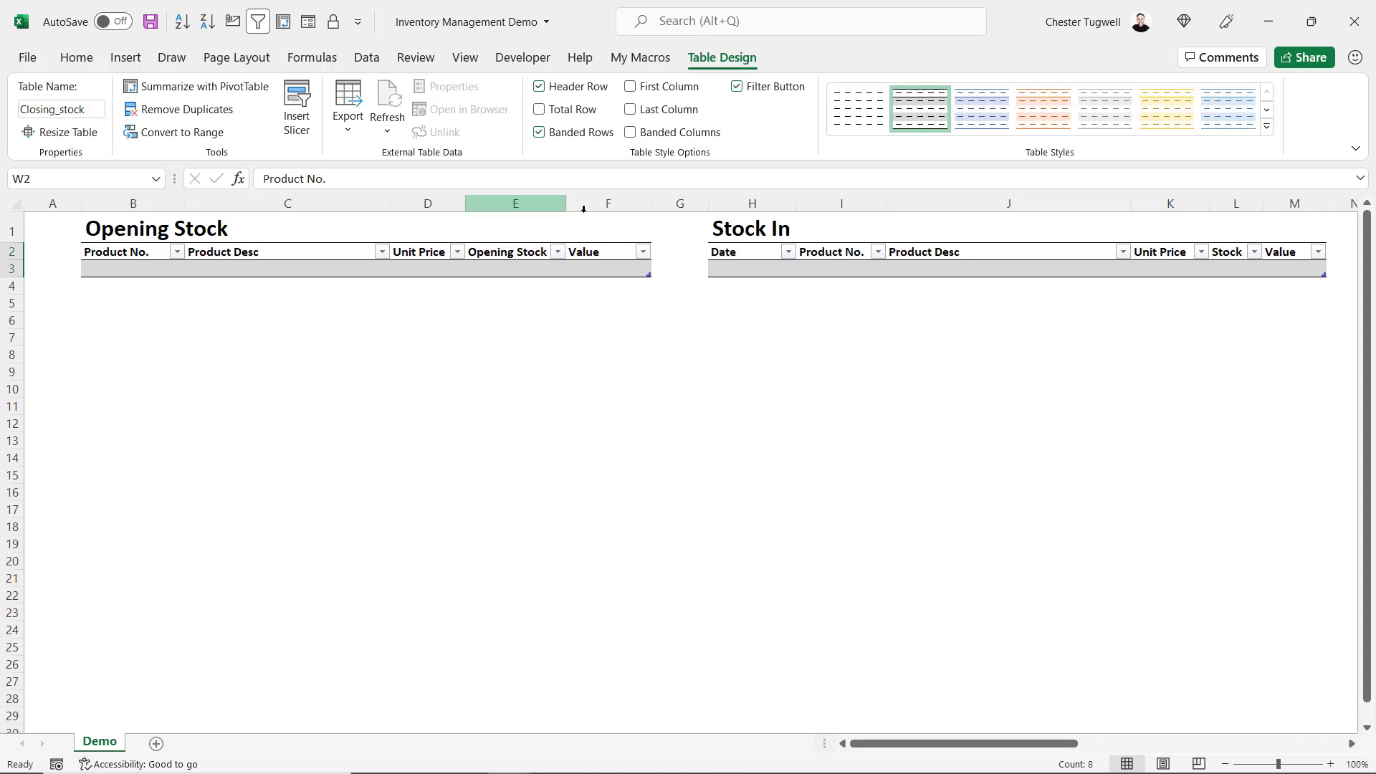
pyautogui.click(675, 250)
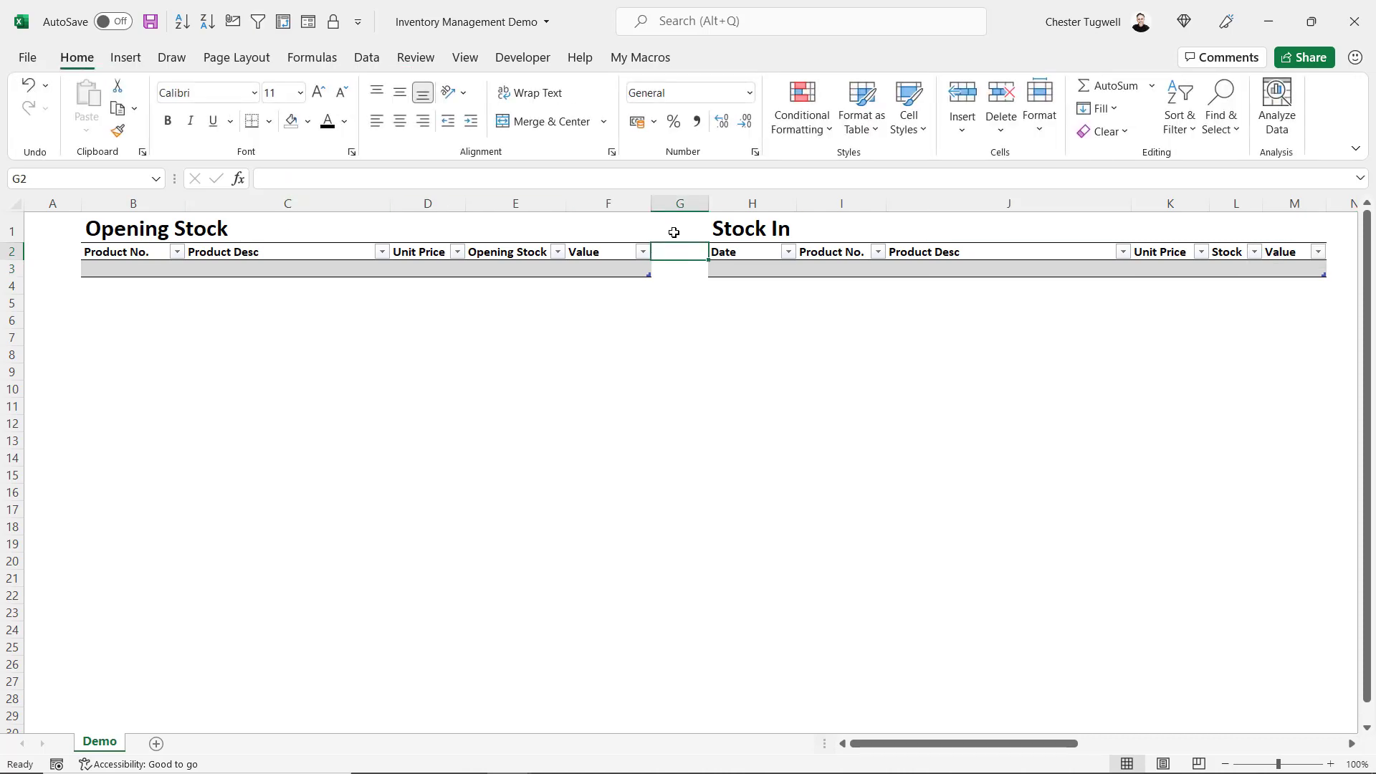
# - Freeze panes at column G so columns A–F stay fixed, then bring up the Inventory Management workbook
pyautogui.click(675, 226)
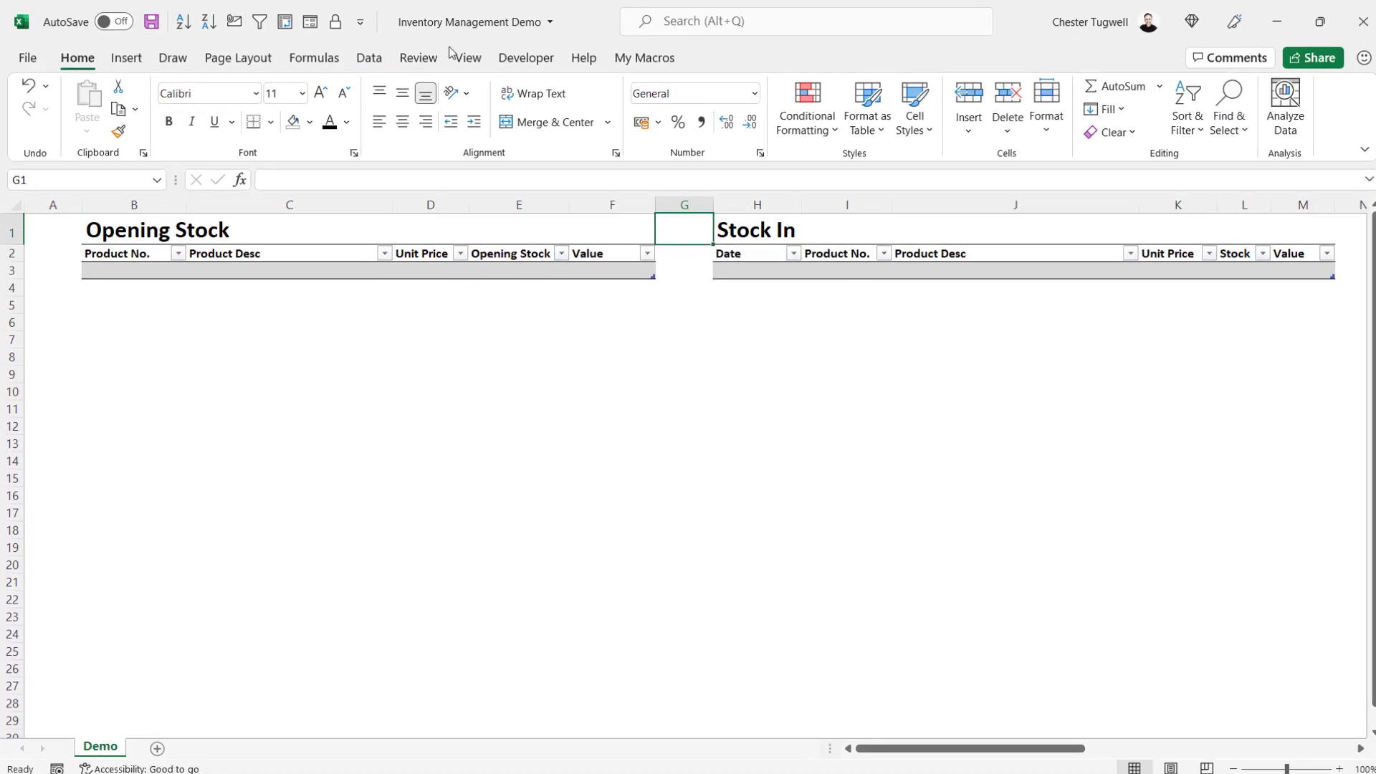
pyautogui.click(556, 71)
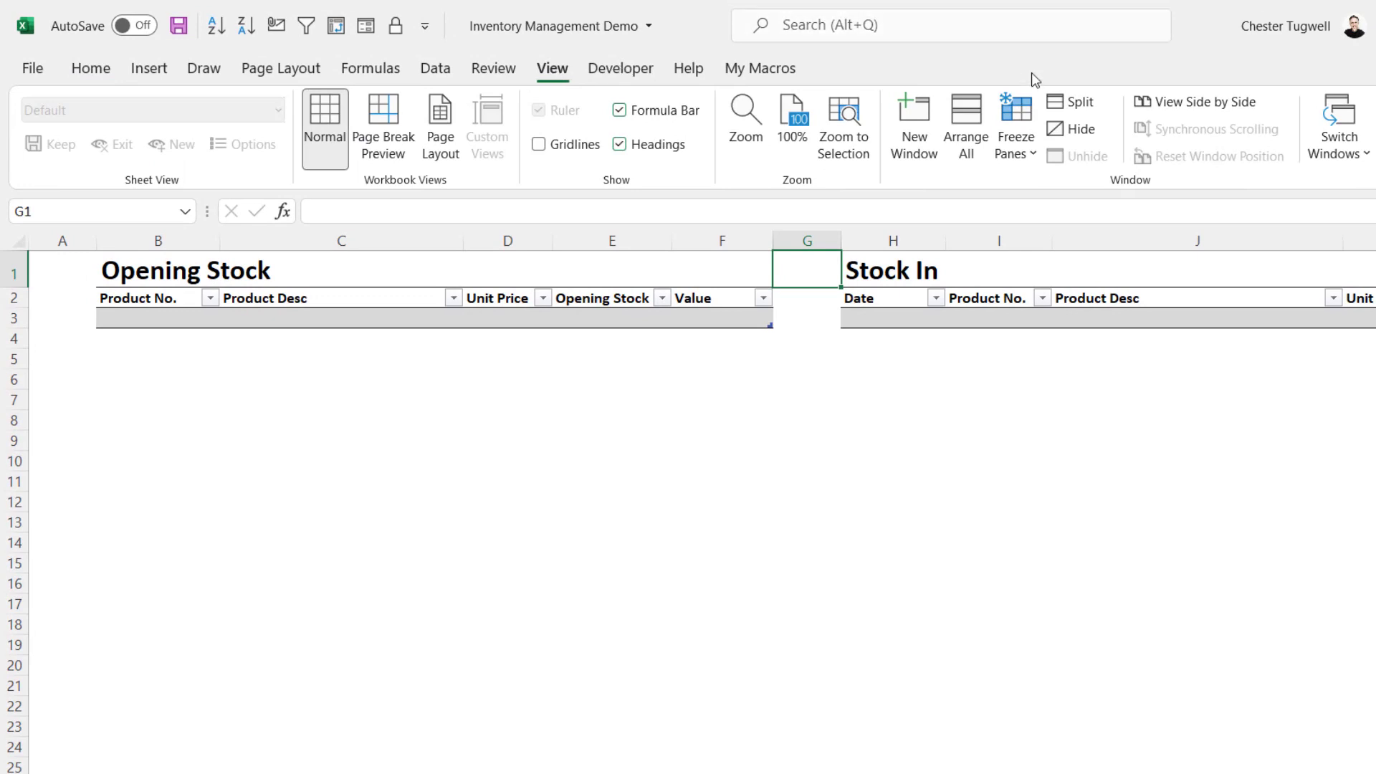
pyautogui.click(1015, 144)
pyautogui.click(1085, 200)
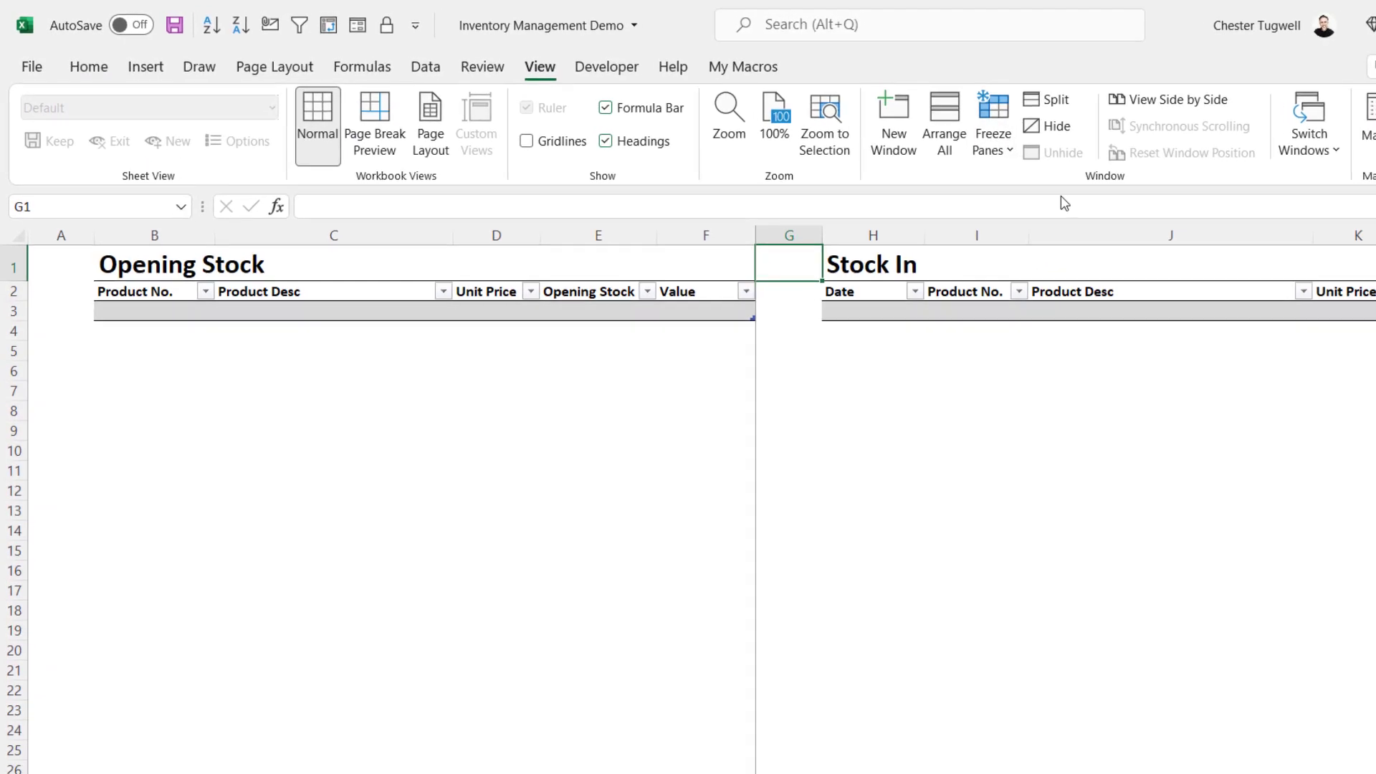
pyautogui.moveTo(955, 746); pyautogui.dragTo(1274, 745)
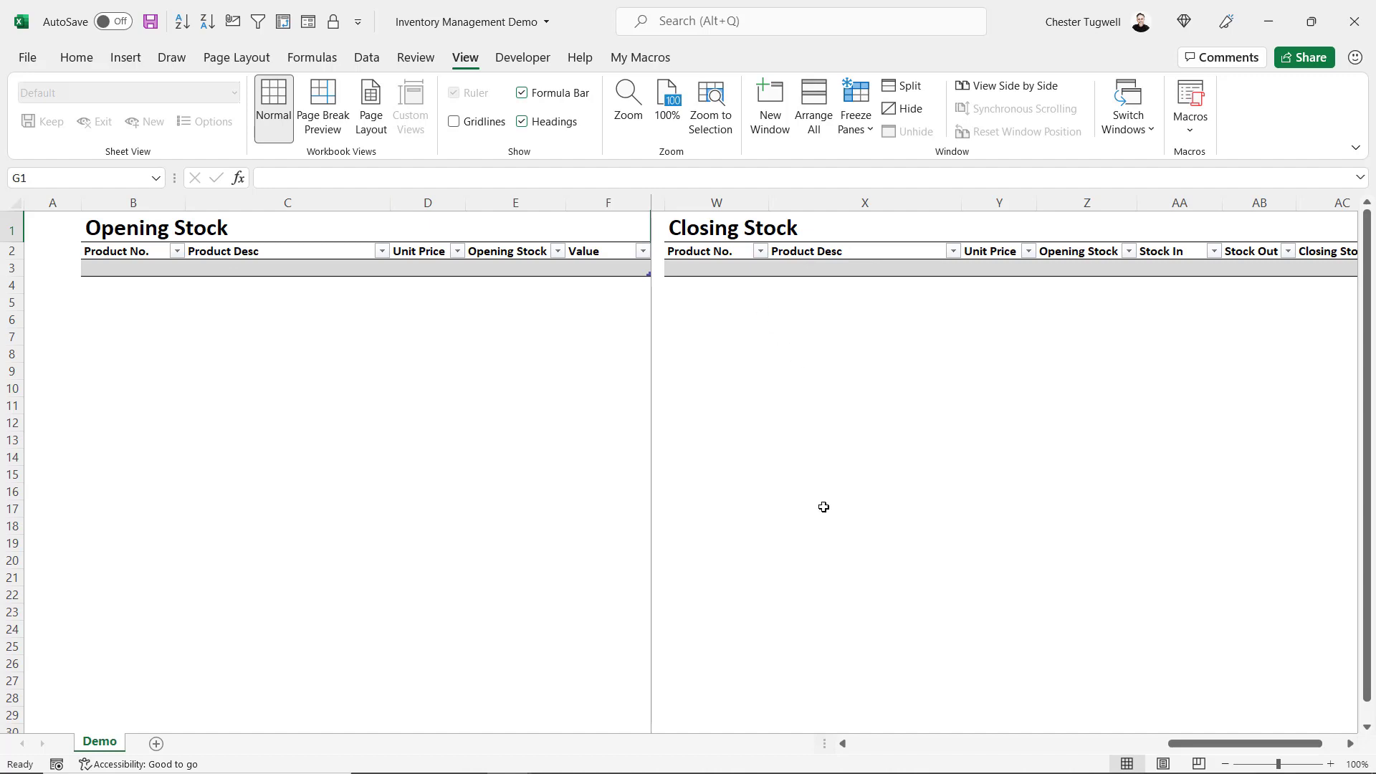
pyautogui.moveTo(1175, 743); pyautogui.dragTo(857, 743)
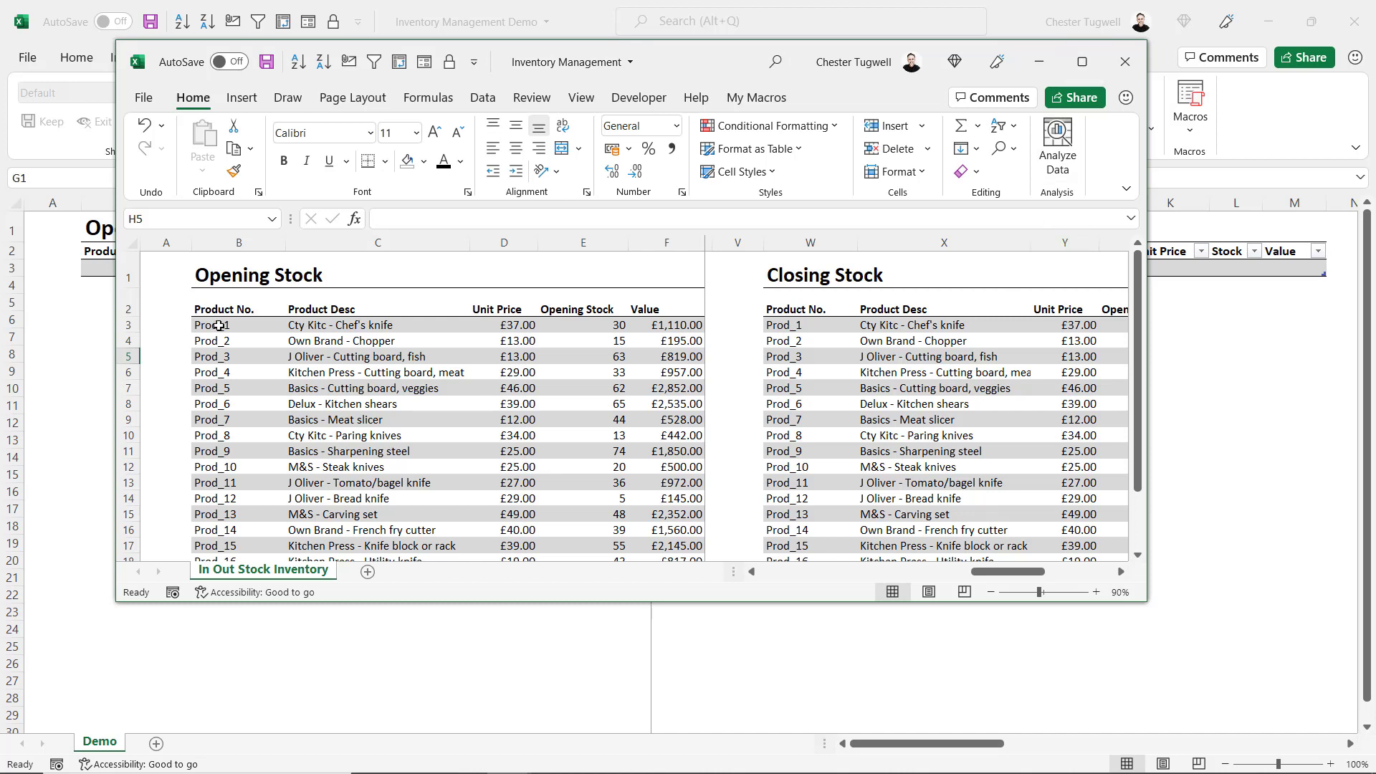
# - Copy the source product data B3:E22 into the Opening_Stock table starting at B3
pyautogui.moveTo(218, 325); pyautogui.dragTo(600, 554)
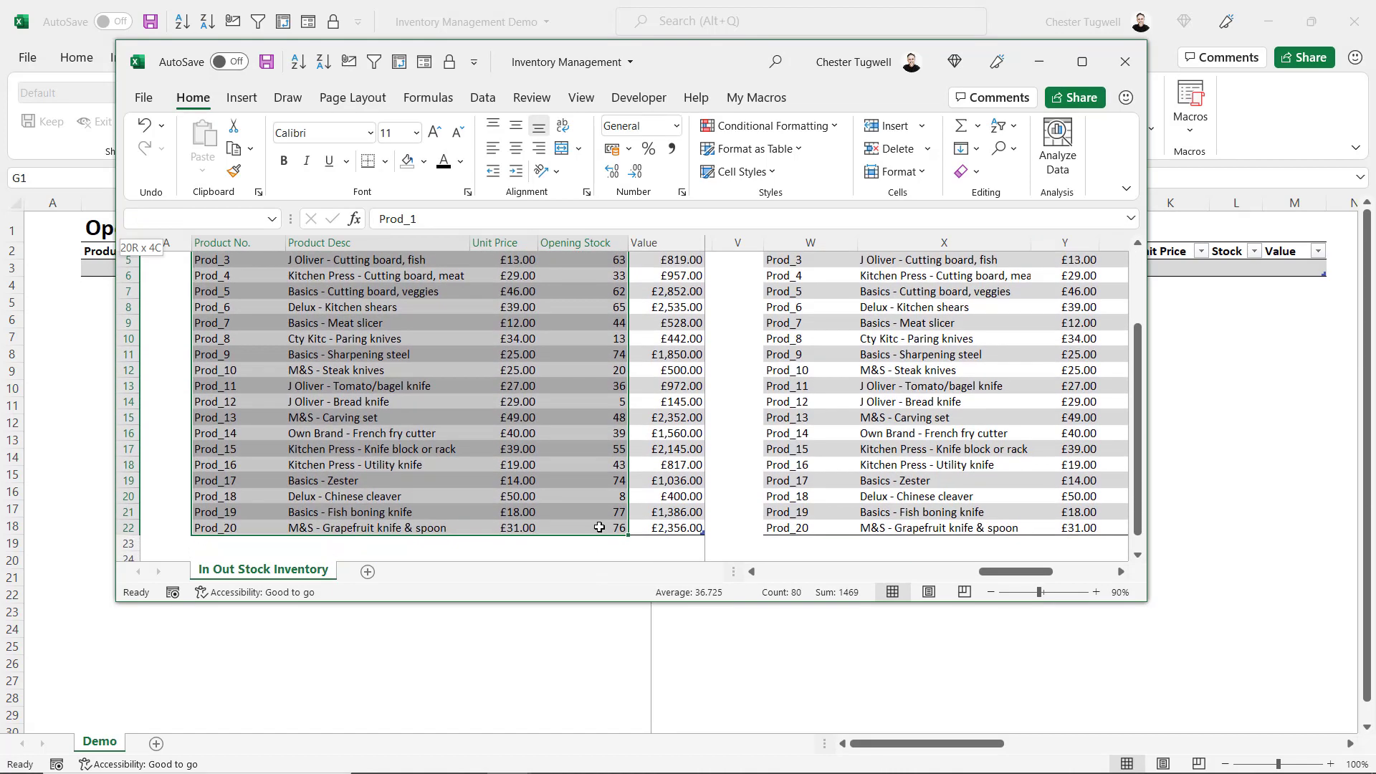
pyautogui.hotkey('ctrl', 'c')
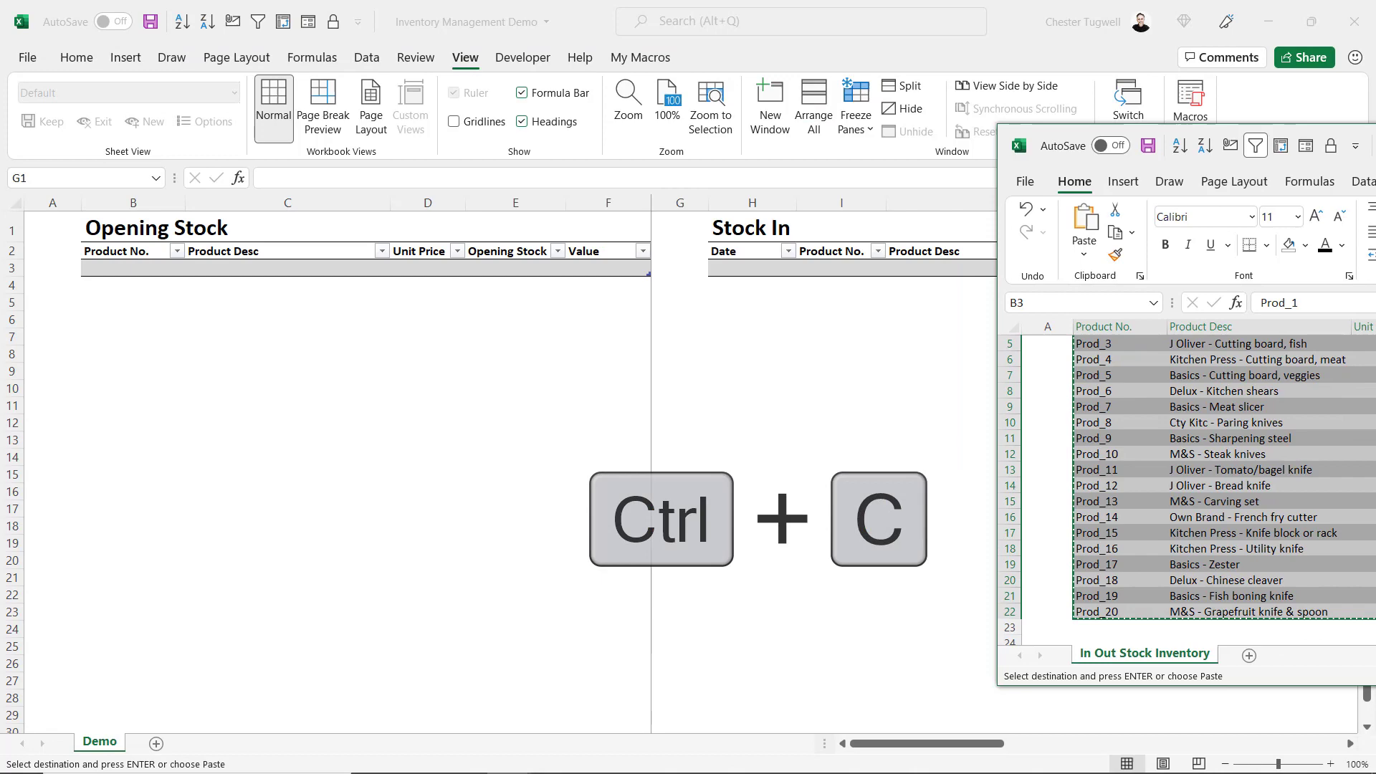
pyautogui.hotkey('alt', 'Tab')
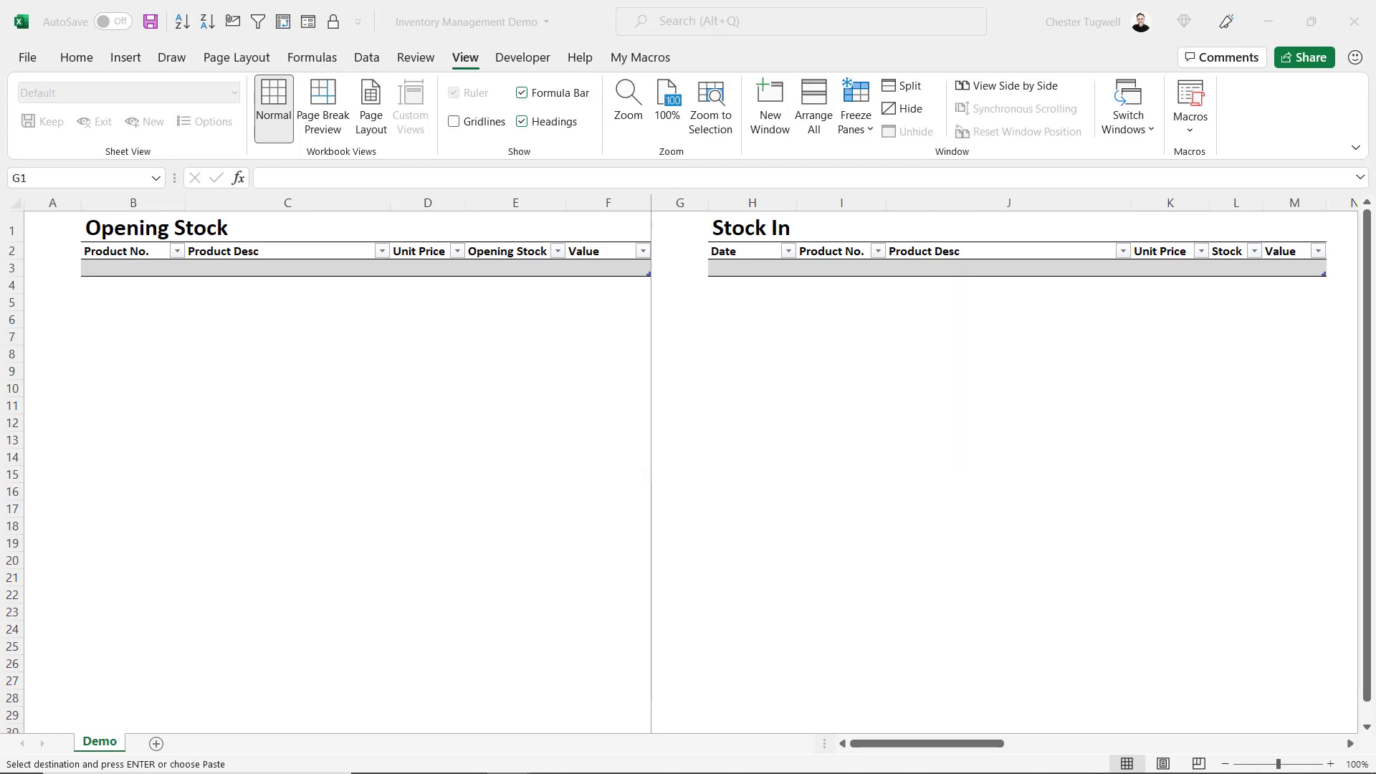
pyautogui.click(119, 271)
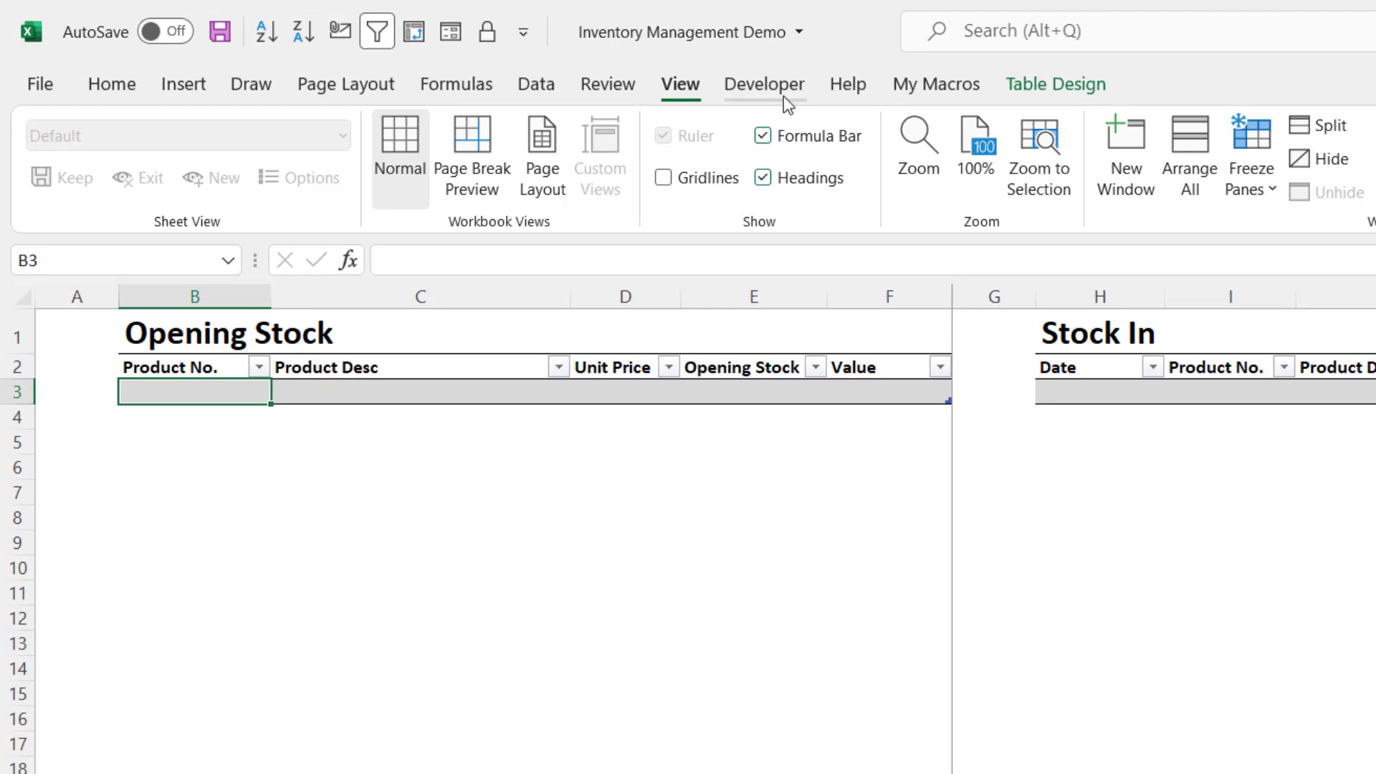
pyautogui.hotkey('ctrl', 'v')
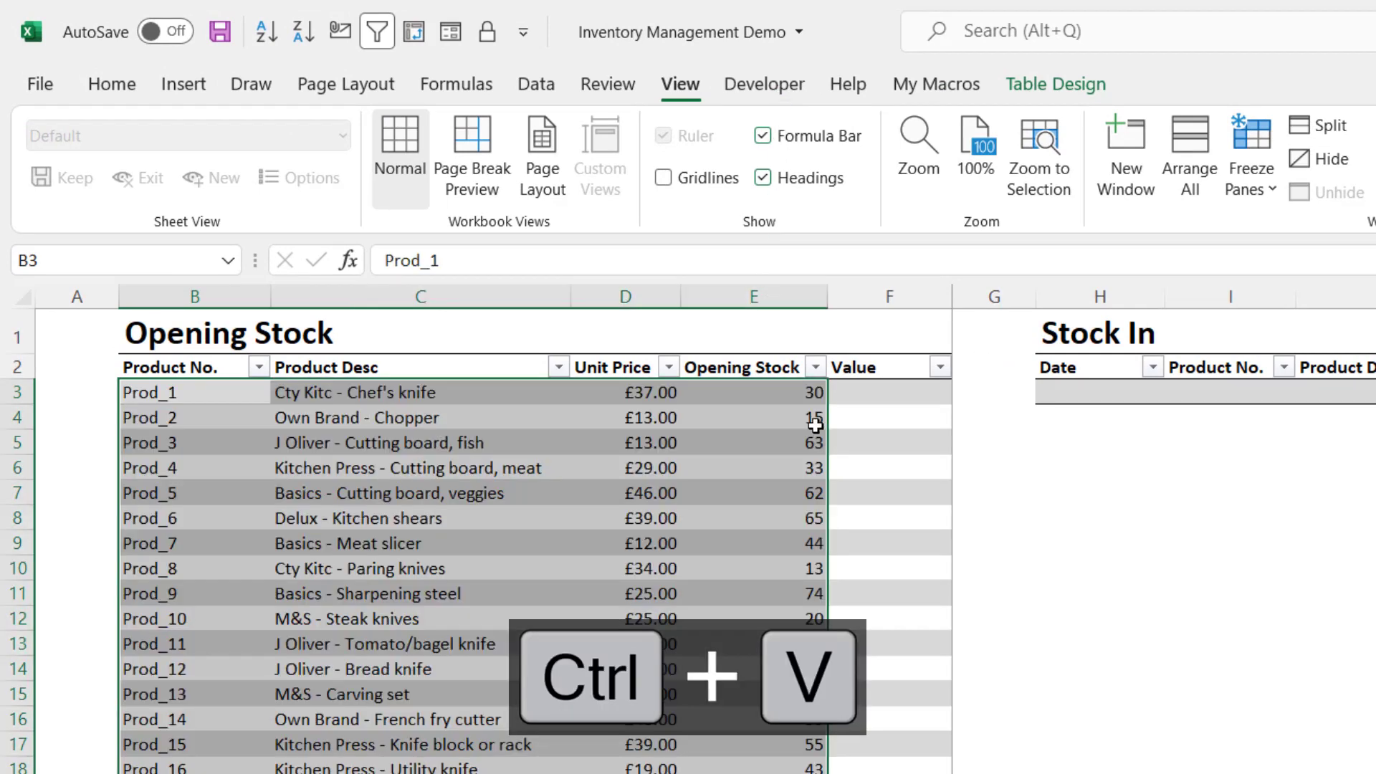
pyautogui.click(888, 390)
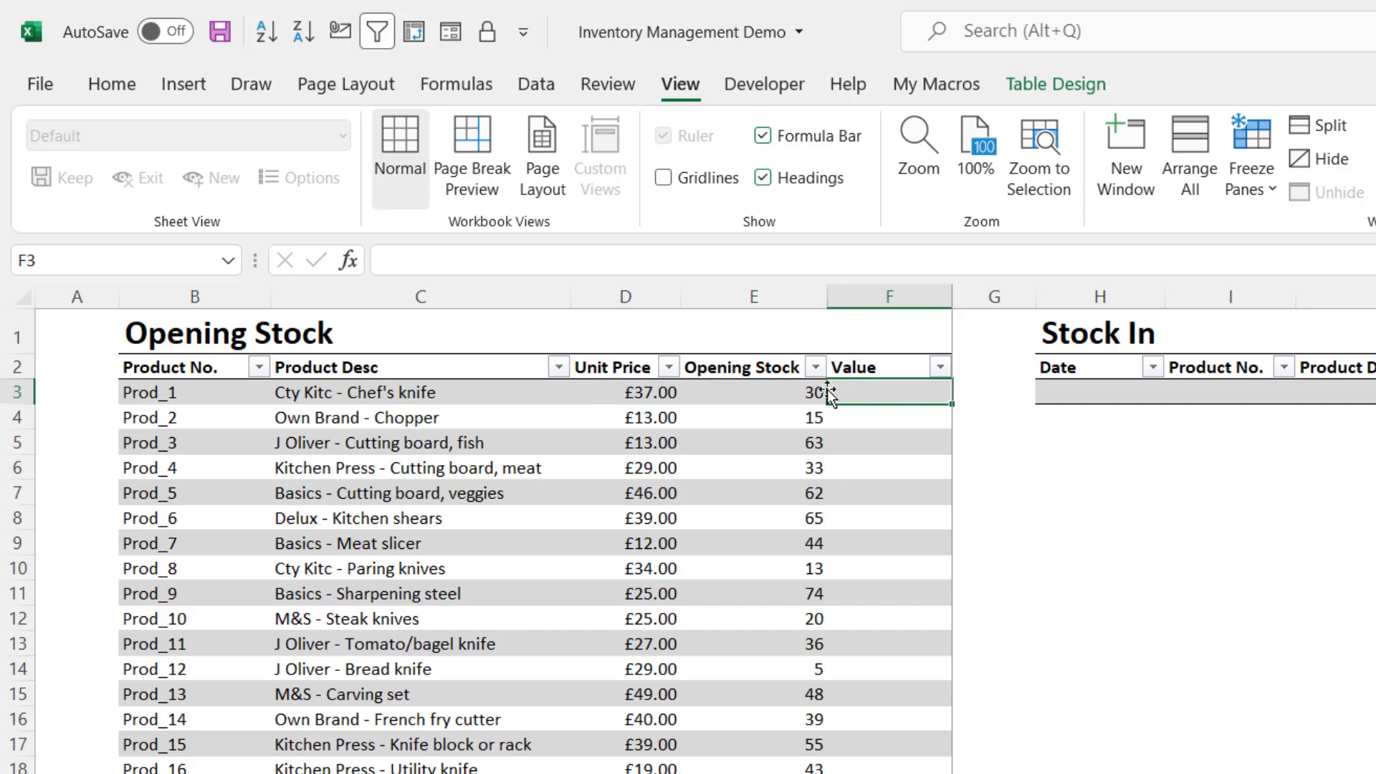
# - Enter a Unit Price × Opening Stock formula in the Value column, giving £1,110.00 for Prod_1
pyautogui.write('=')
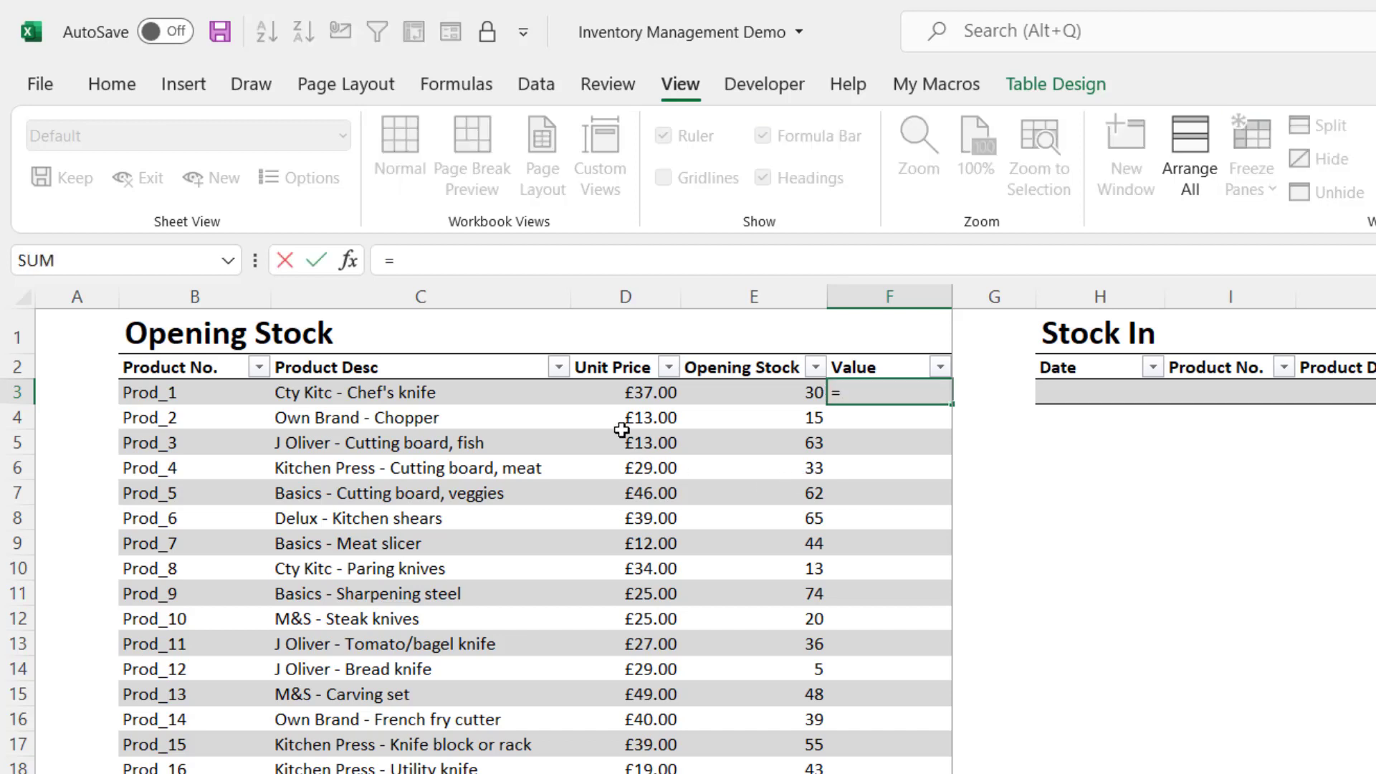
pyautogui.click(624, 394)
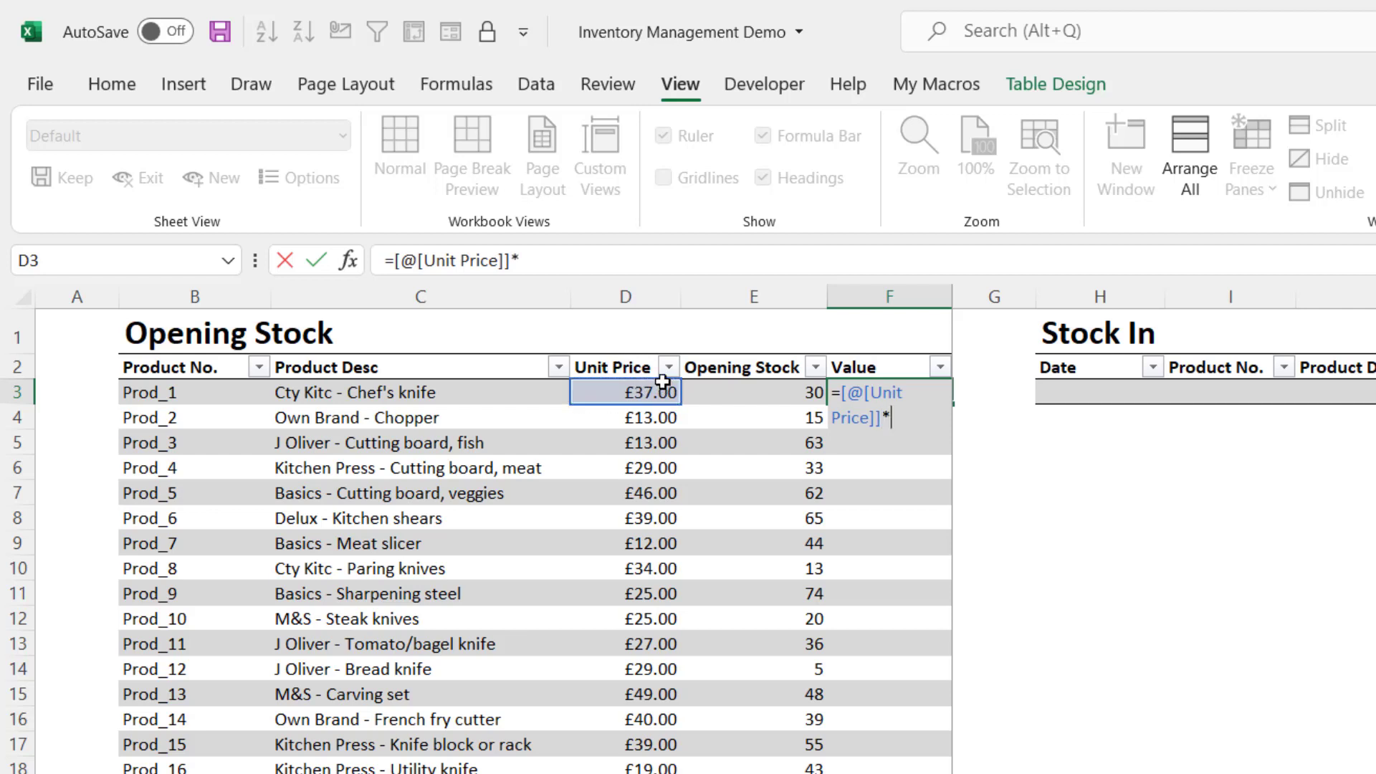
pyautogui.click(756, 395)
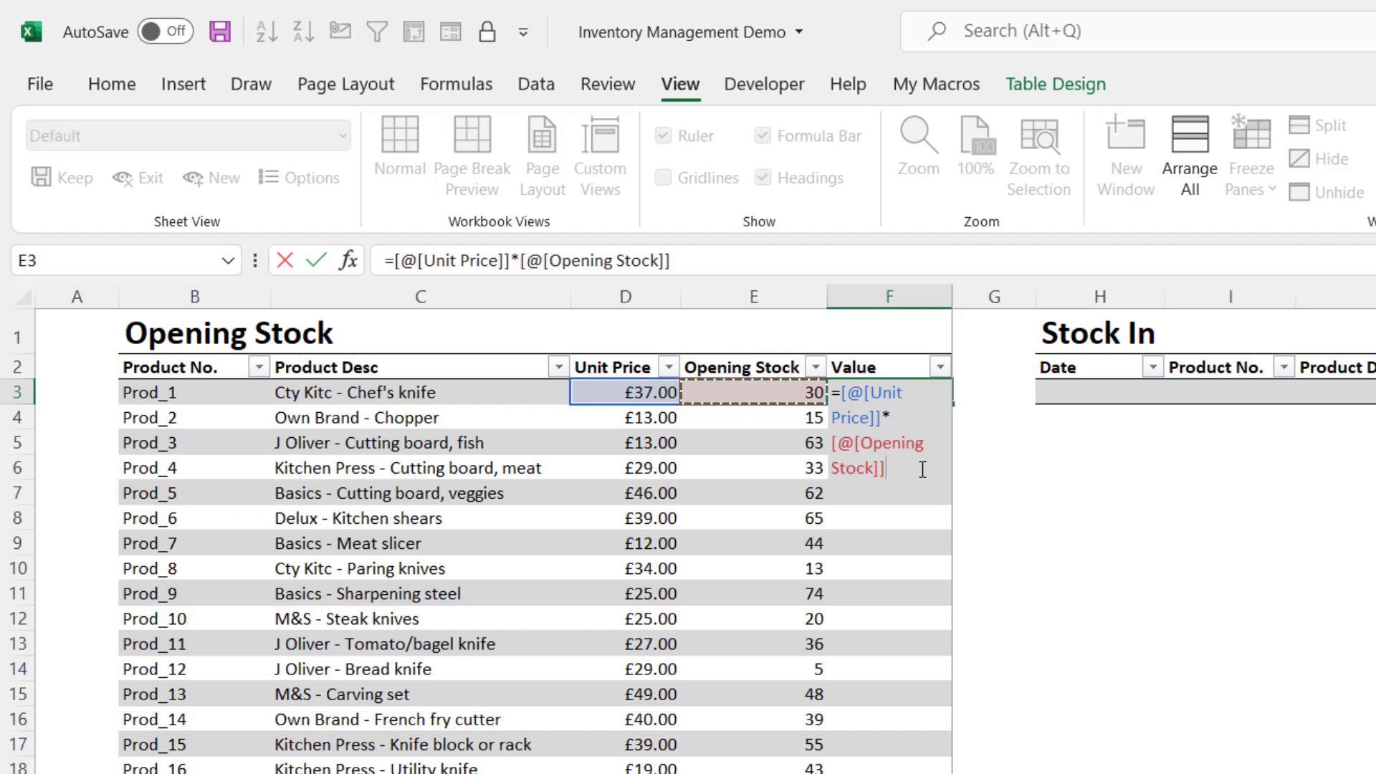
pyautogui.press('Return')
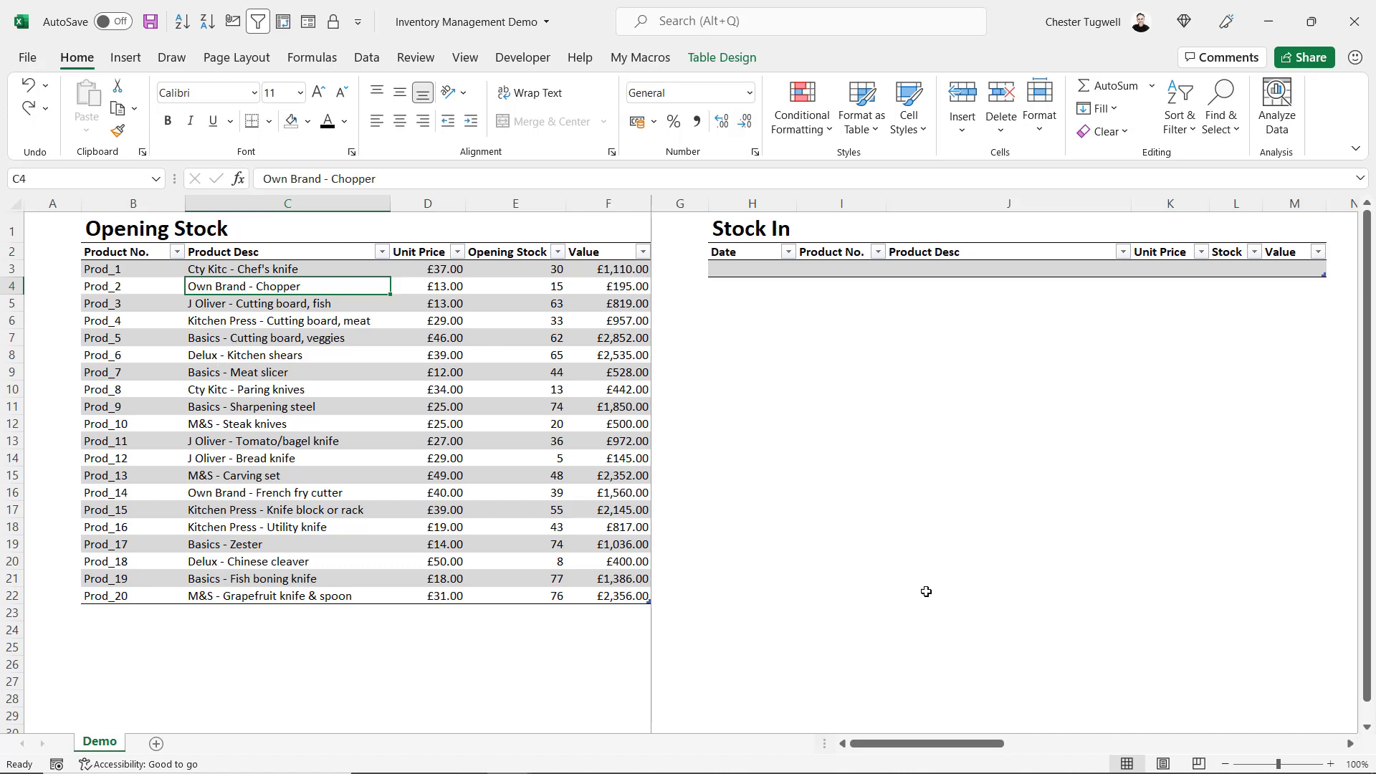
pyautogui.moveTo(946, 745); pyautogui.dragTo(1265, 720)
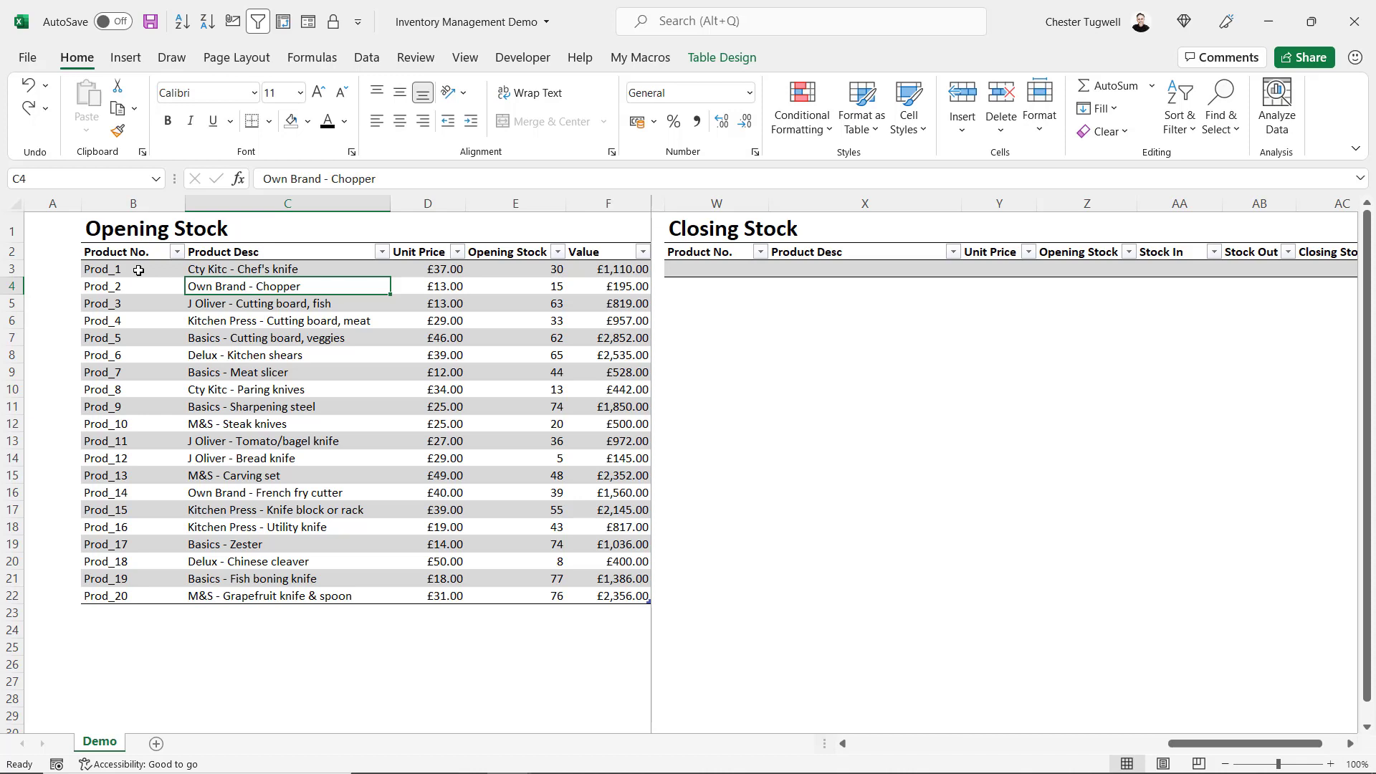
pyautogui.moveTo(138, 270); pyautogui.dragTo(541, 587)
# - Paste the Opening Stock product data as links into Closing Stock at W3
pyautogui.hotkey('ctrl', 'c')
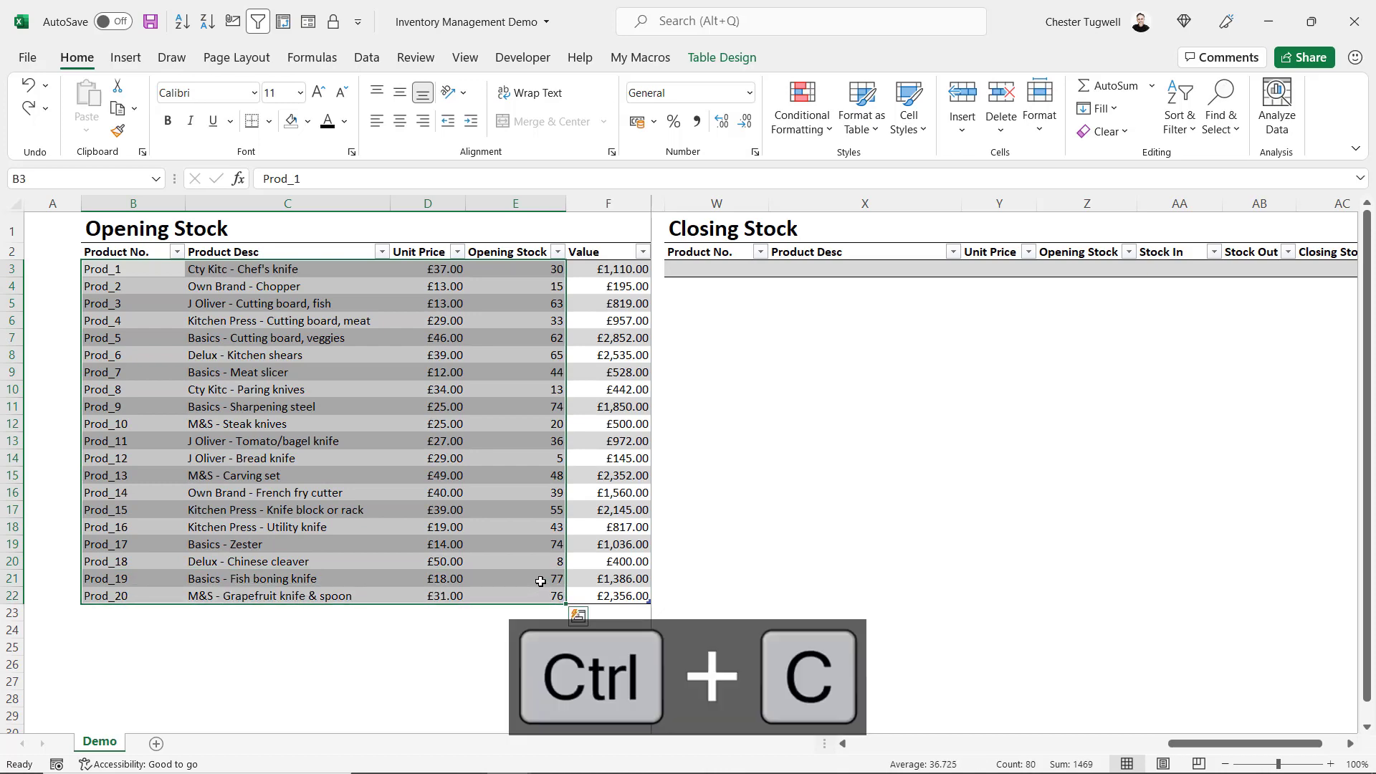
pyautogui.click(694, 268)
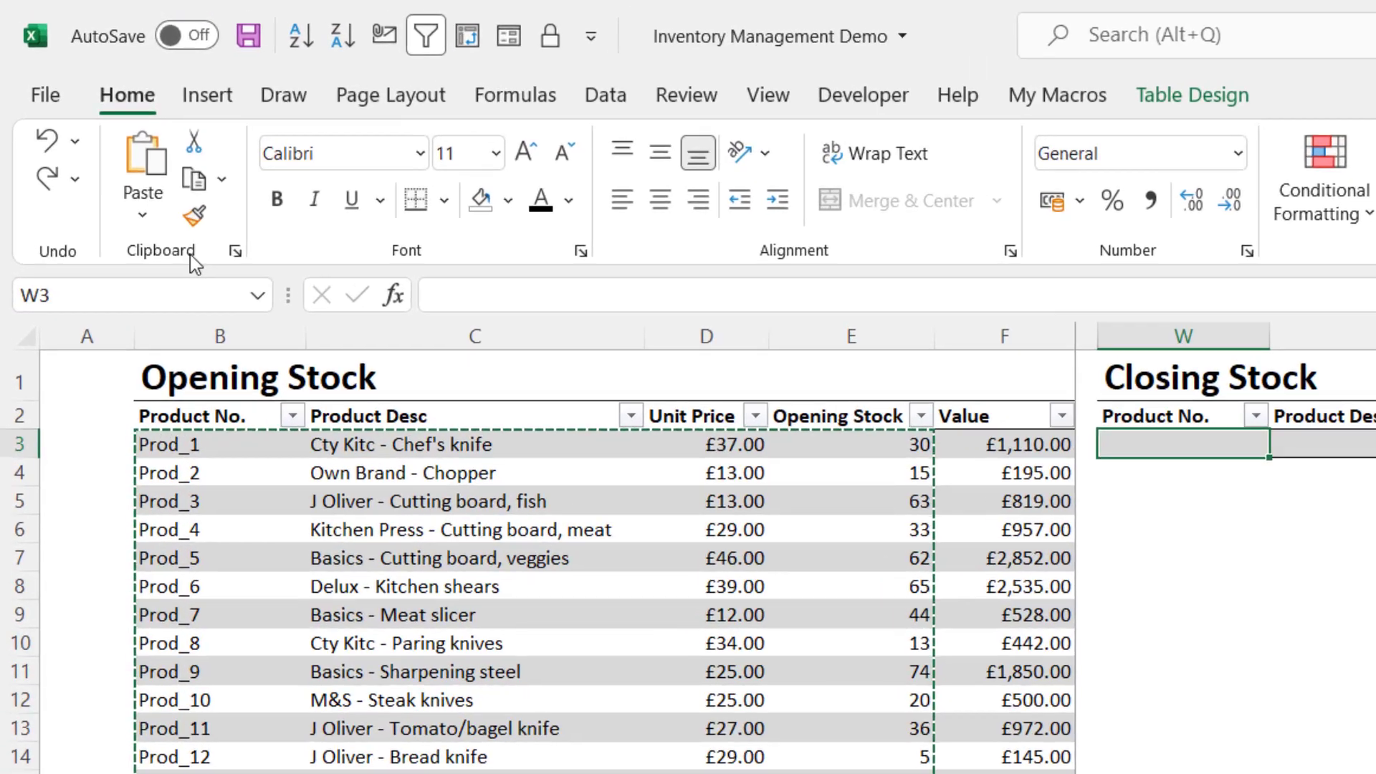
pyautogui.click(143, 204)
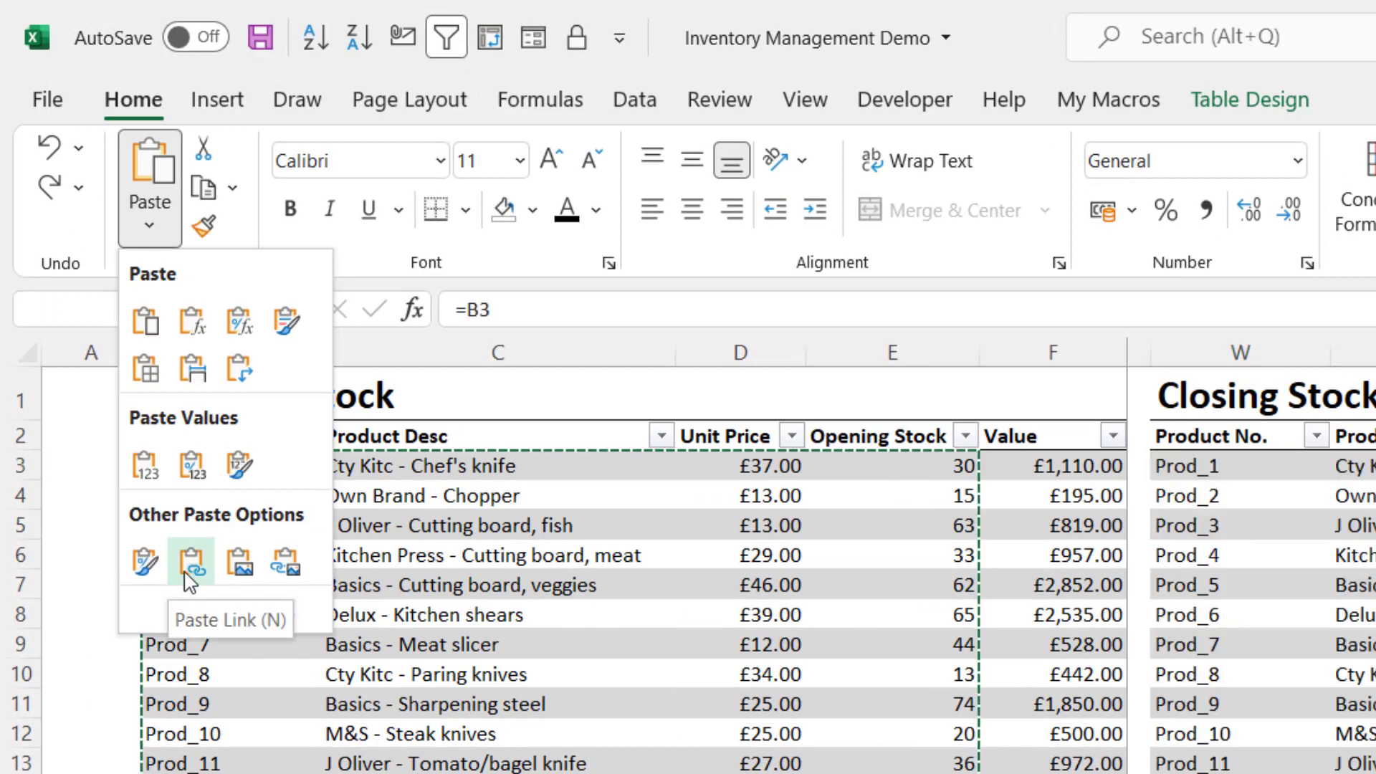
pyautogui.click(190, 570)
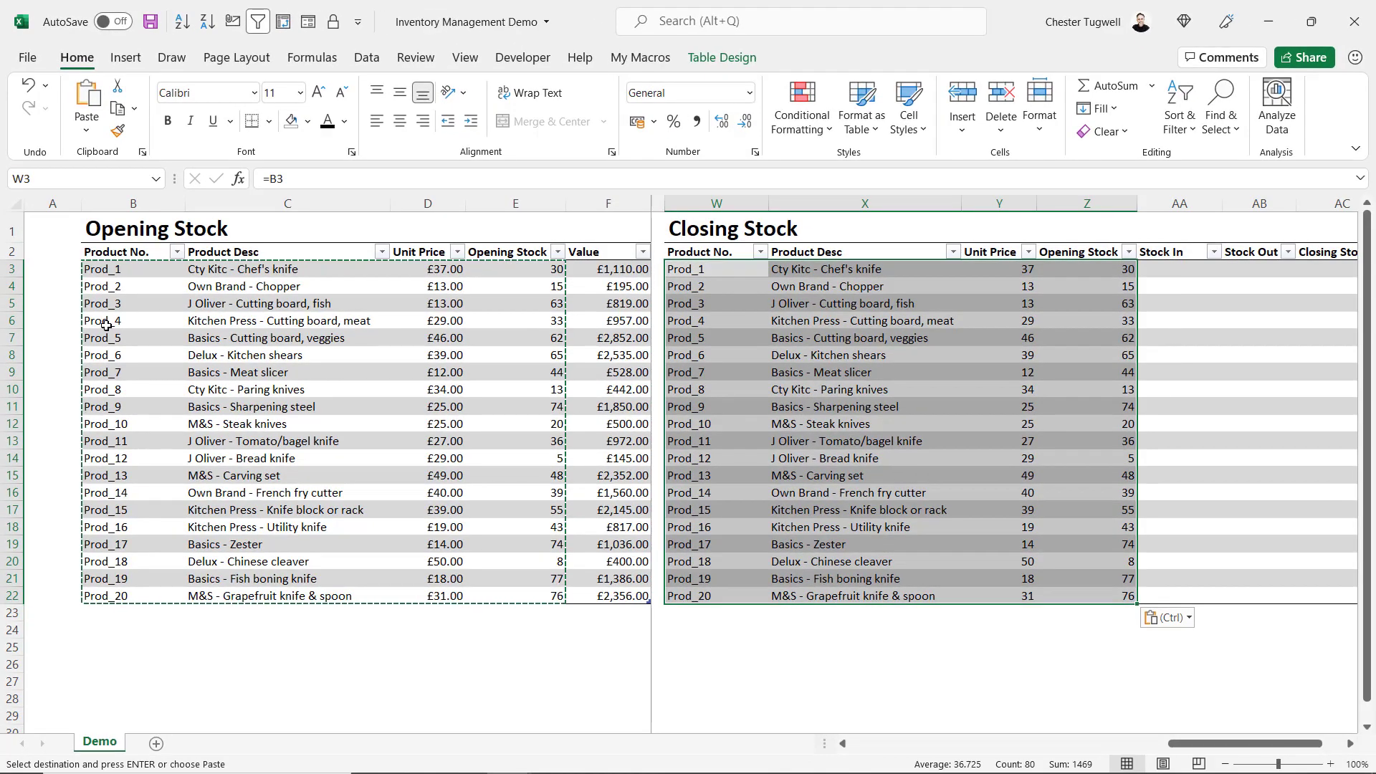
pyautogui.press('Escape')
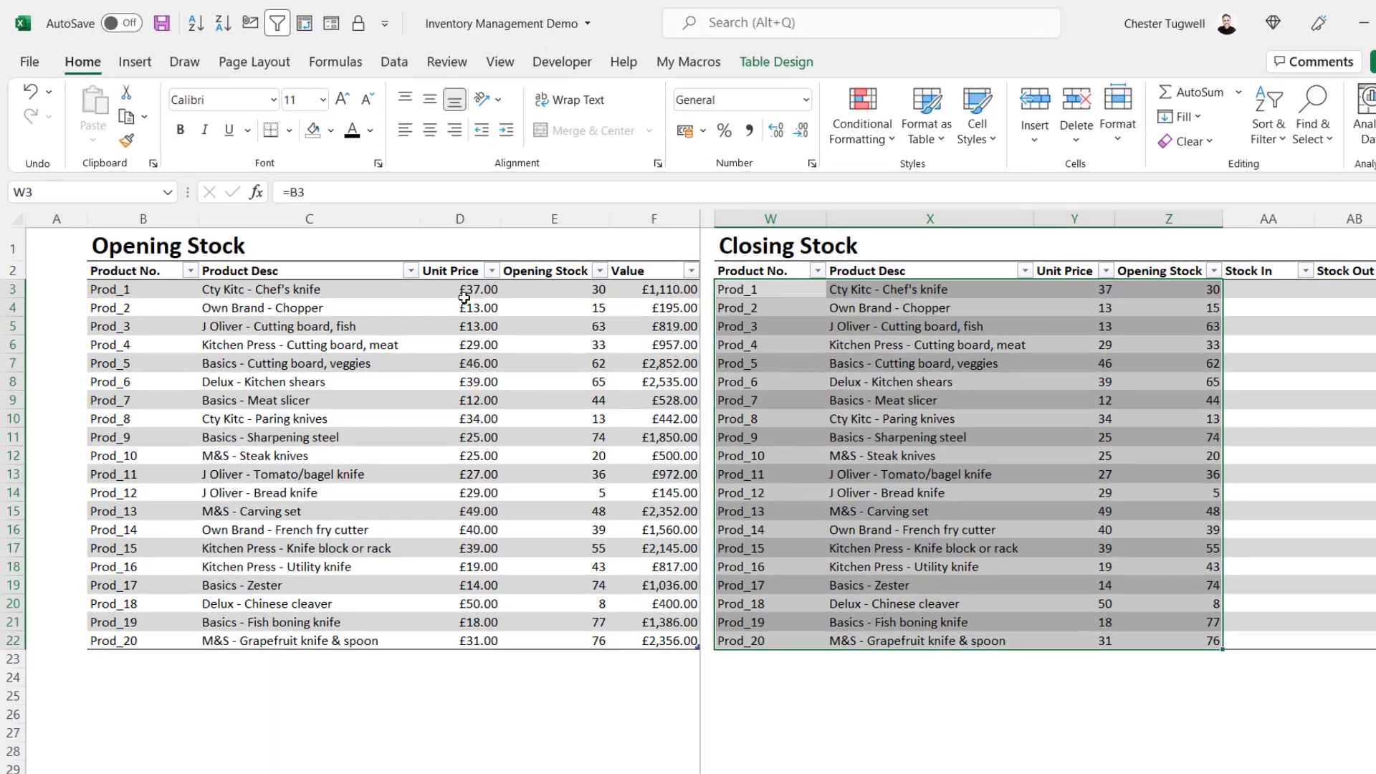
# - Change Prod_1's unit price to 42 to test the link
pyautogui.click(464, 293)
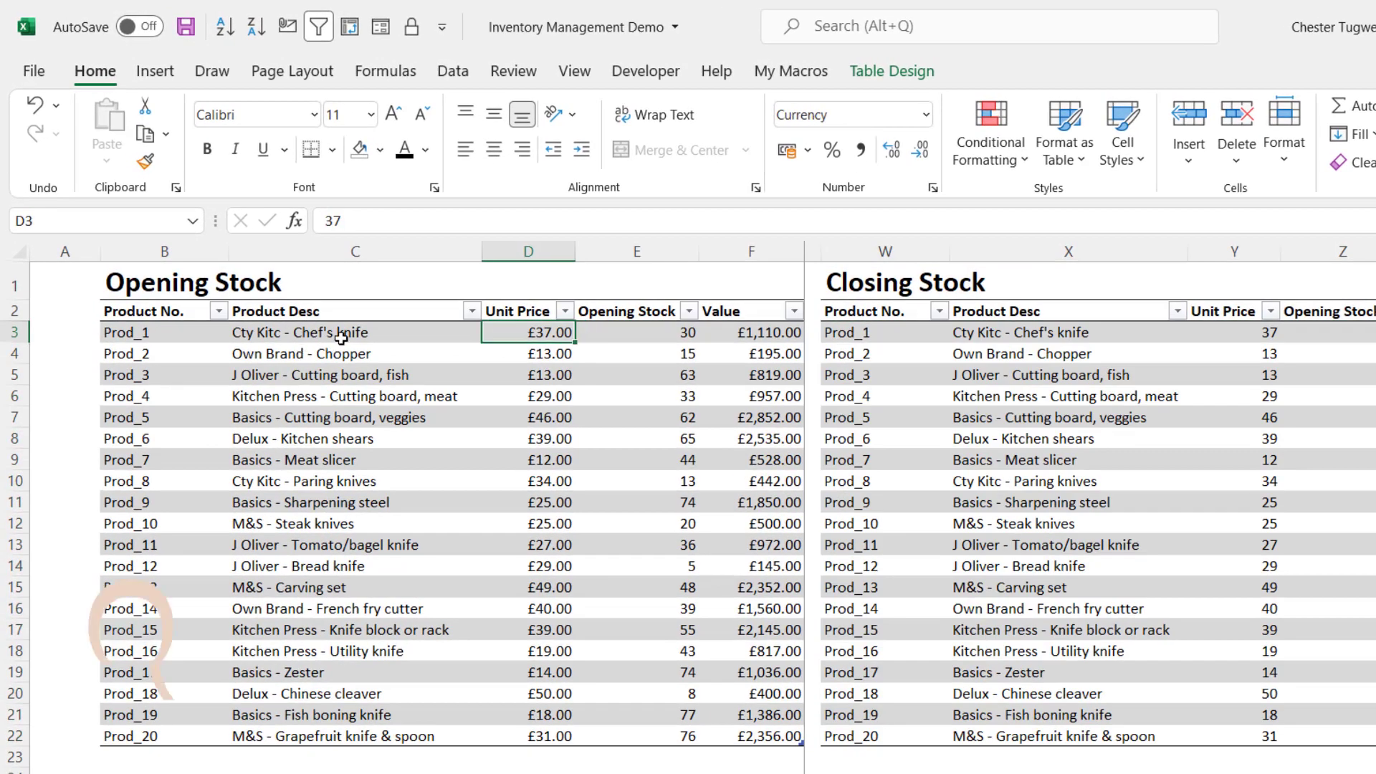
pyautogui.write('42')
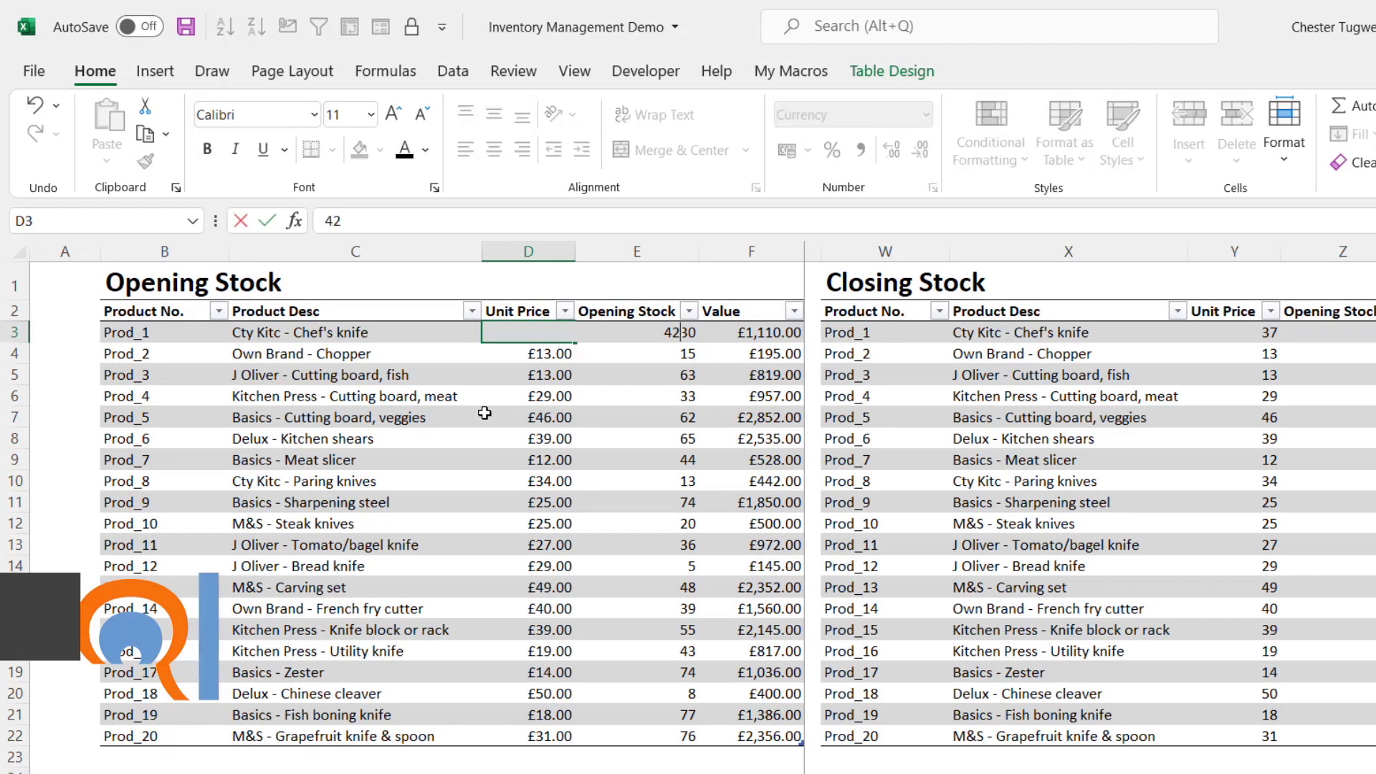
pyautogui.press('Return')
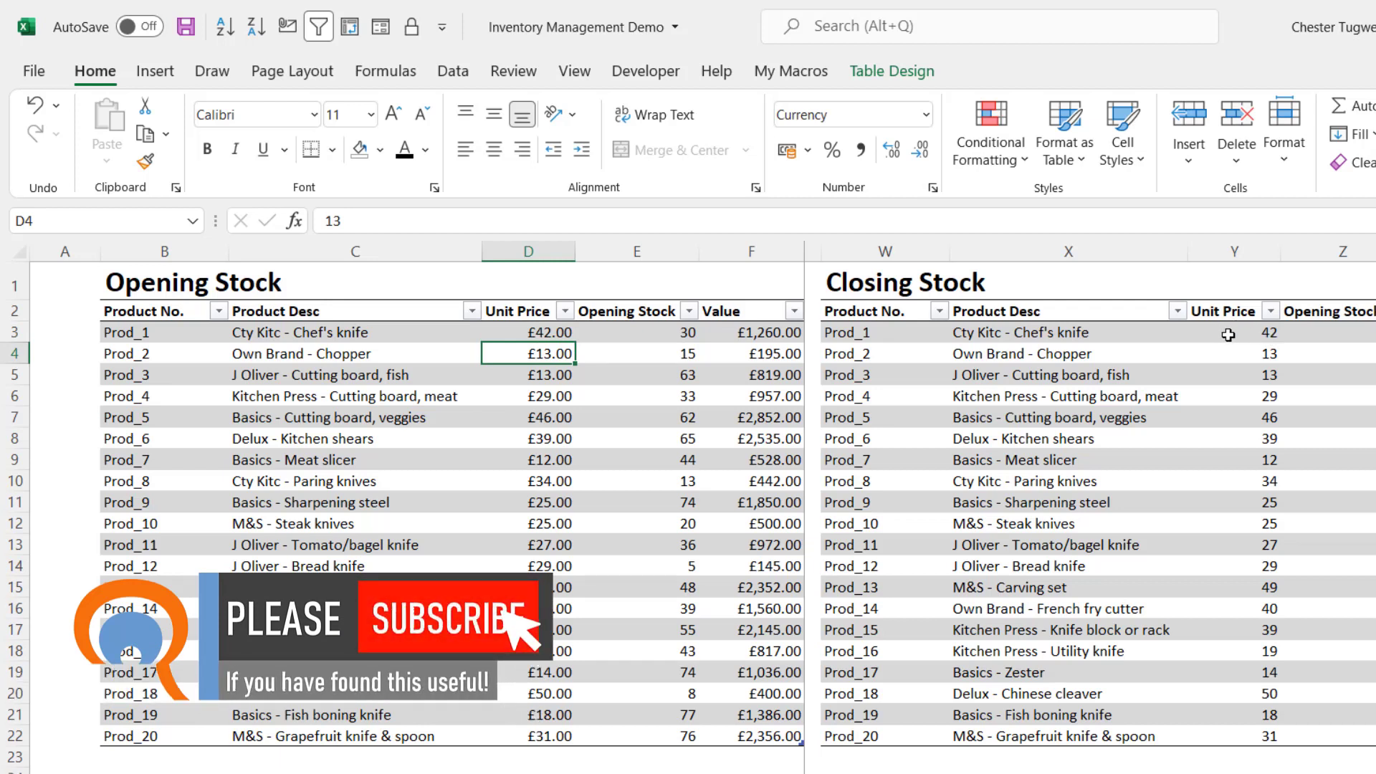
# - Format the Closing Stock unit prices Y3:Y22 as Currency
pyautogui.moveTo(1228, 334); pyautogui.dragTo(1240, 728)
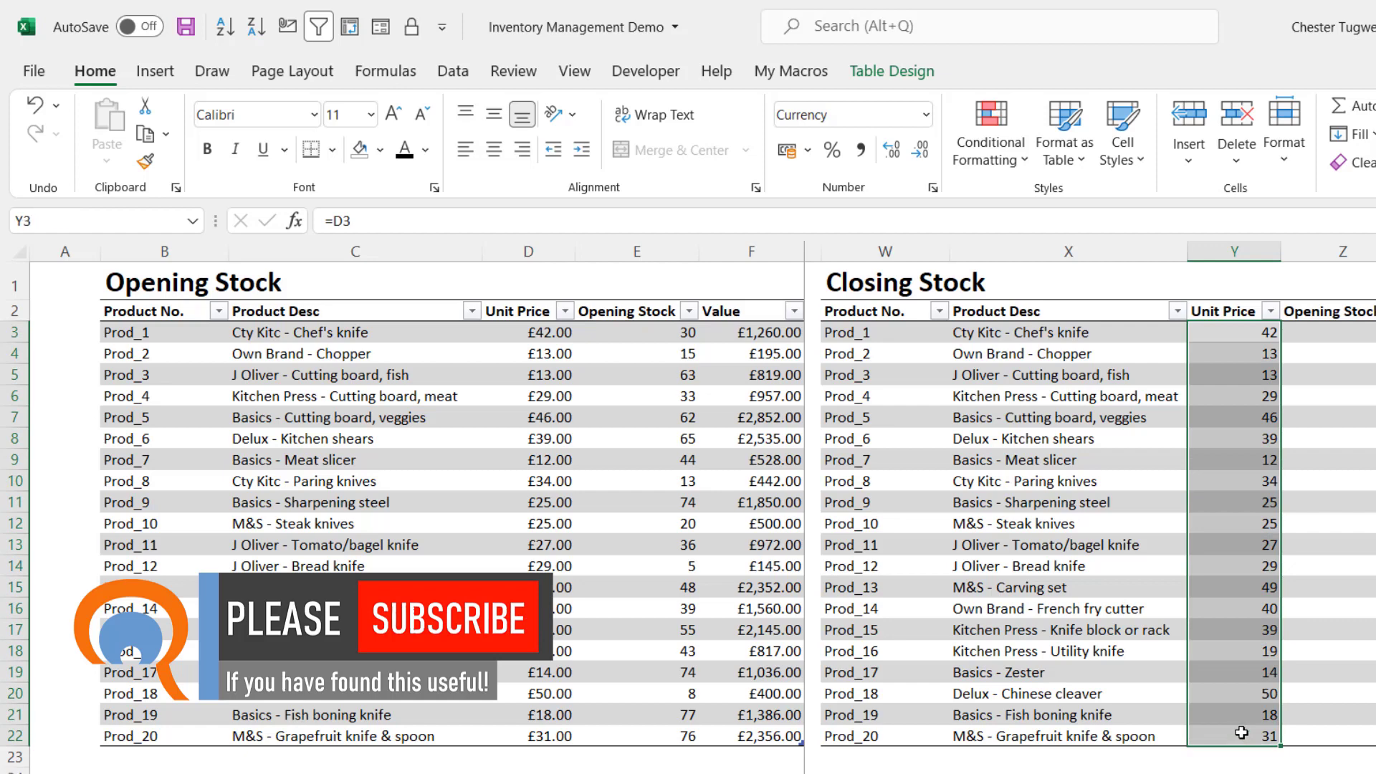
pyautogui.click(926, 115)
pyautogui.click(876, 270)
pyautogui.click(355, 481)
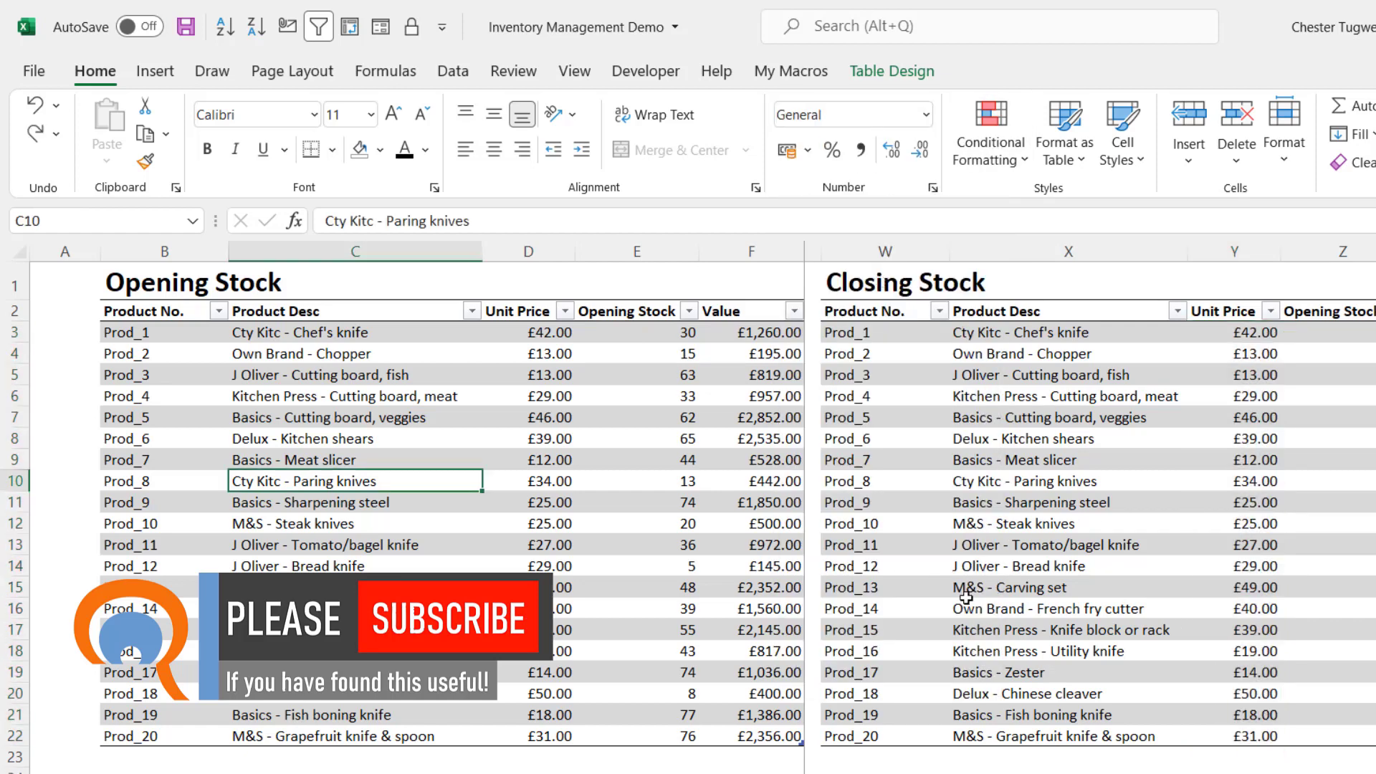
pyautogui.hscroll(-6, 1090, 501)
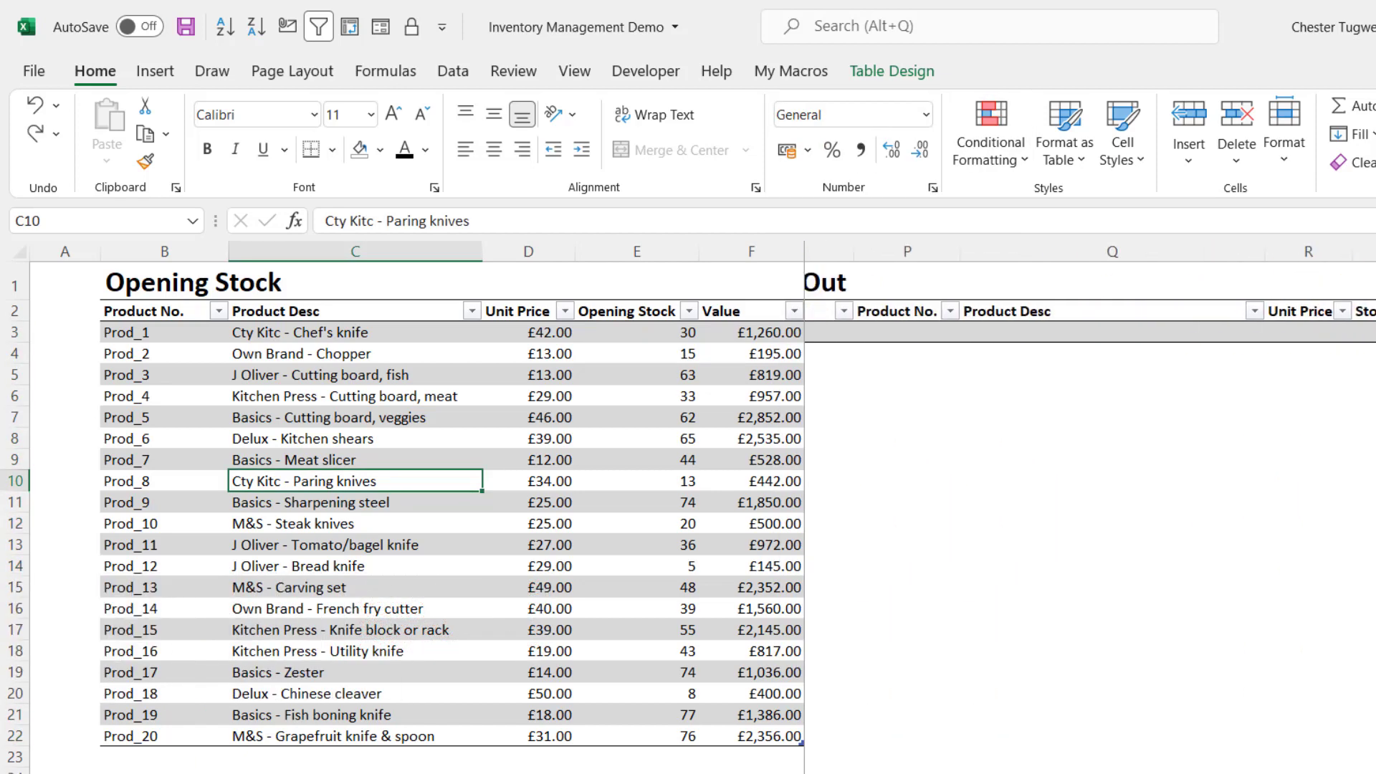
# - Insert today's date, 14/11/2021, into the first Stock In date cell H3
pyautogui.hscroll(-4, 922, 342)
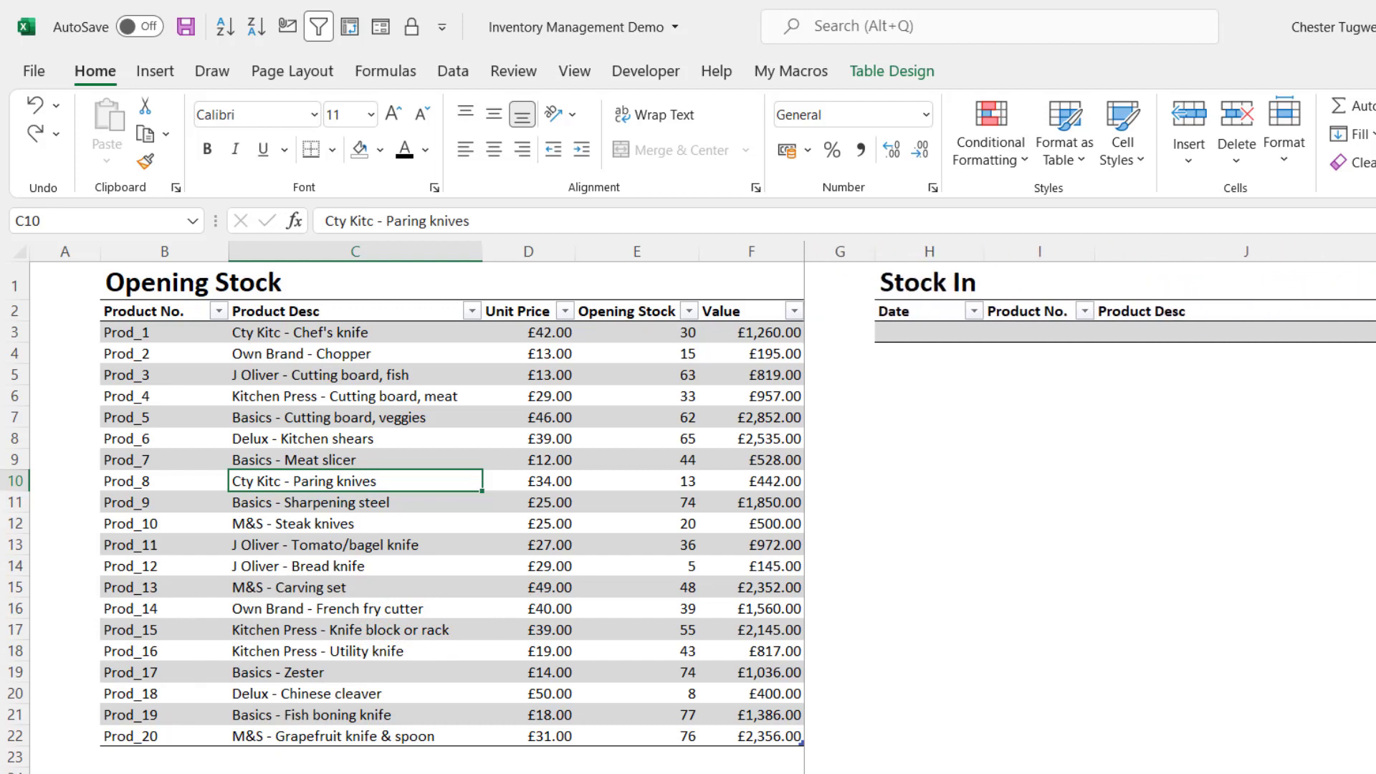
pyautogui.click(907, 330)
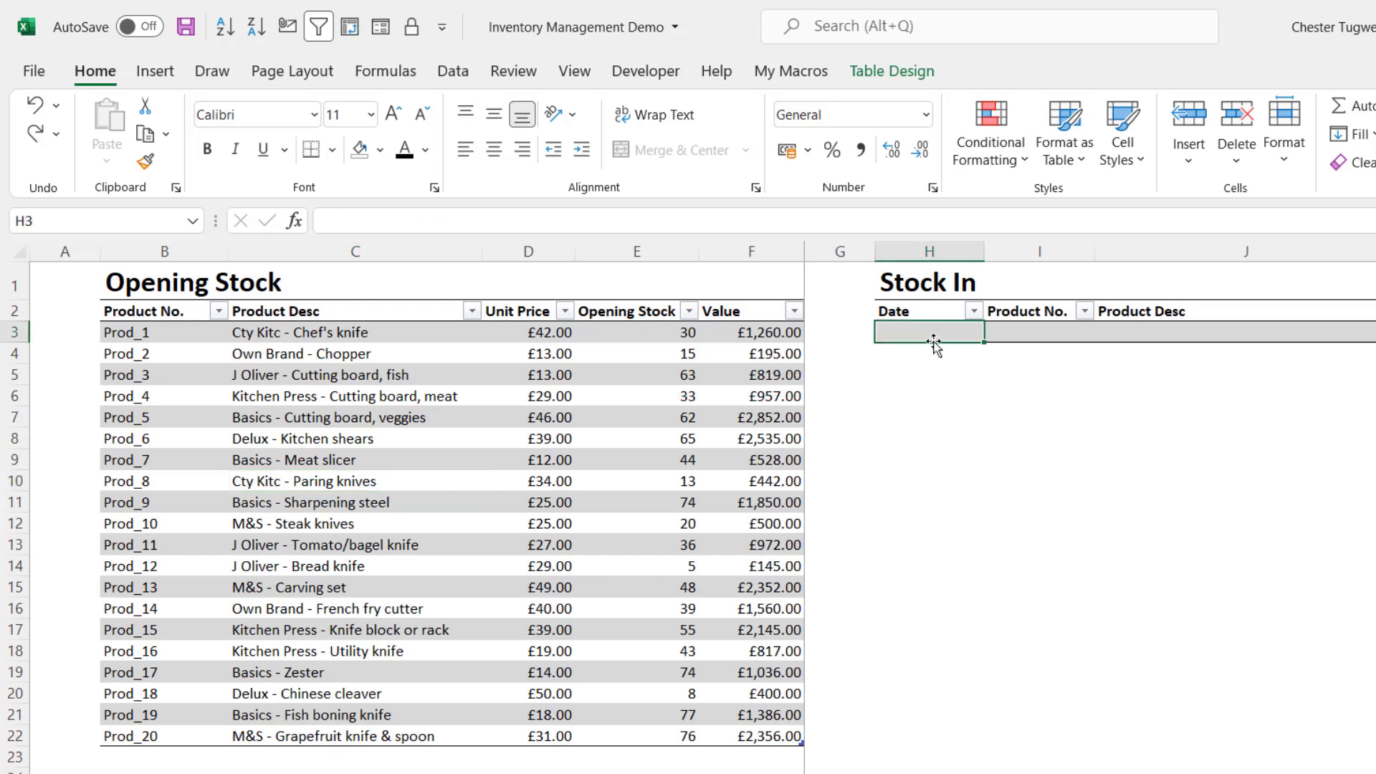
pyautogui.hotkey('ctrl', ';')
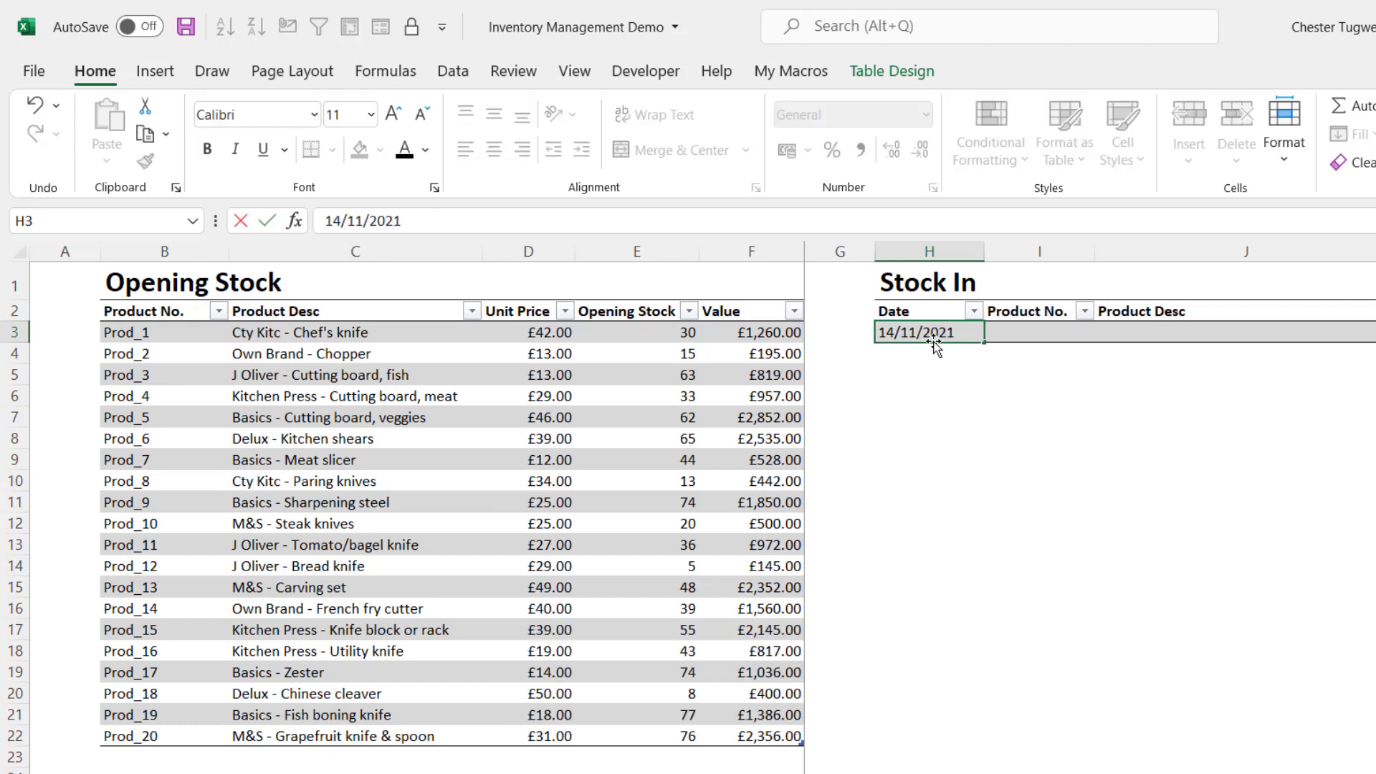
pyautogui.press('Tab')
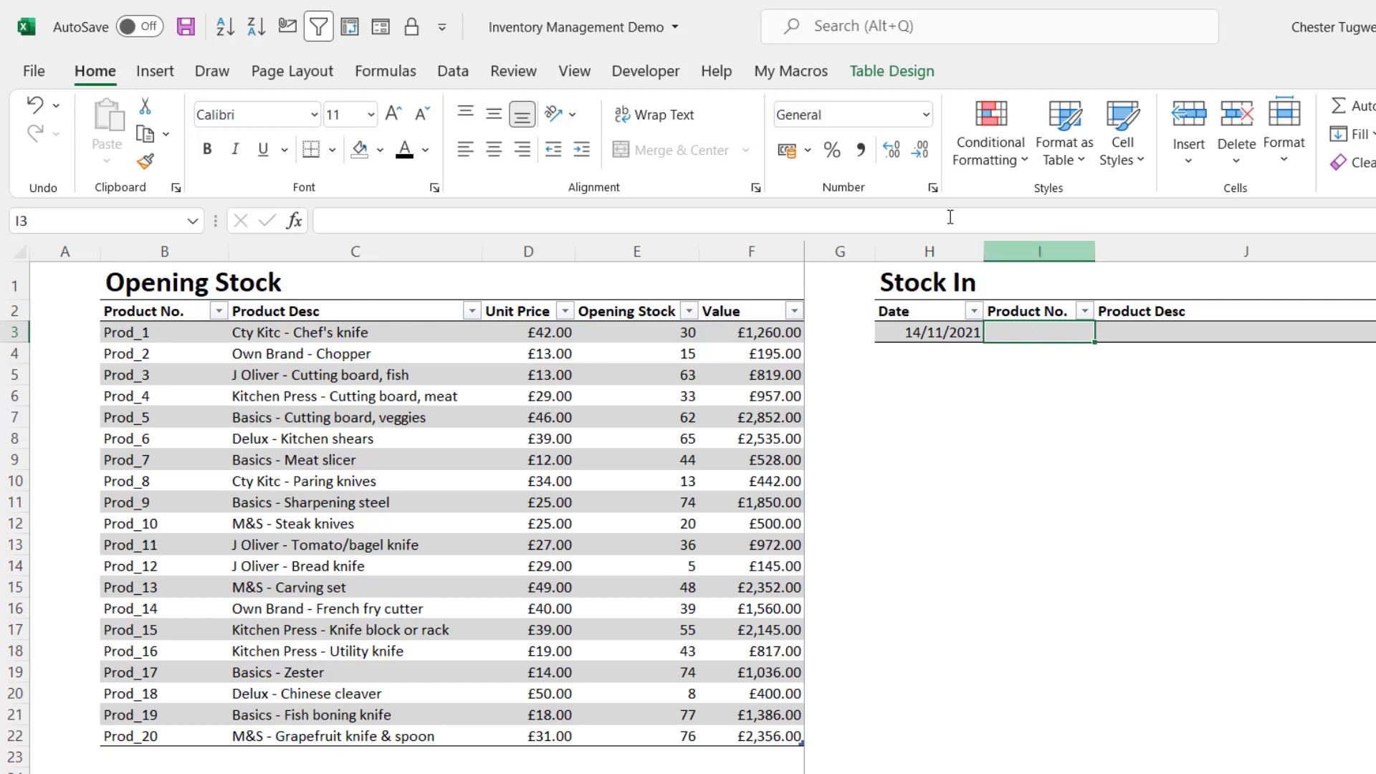
pyautogui.click(466, 70)
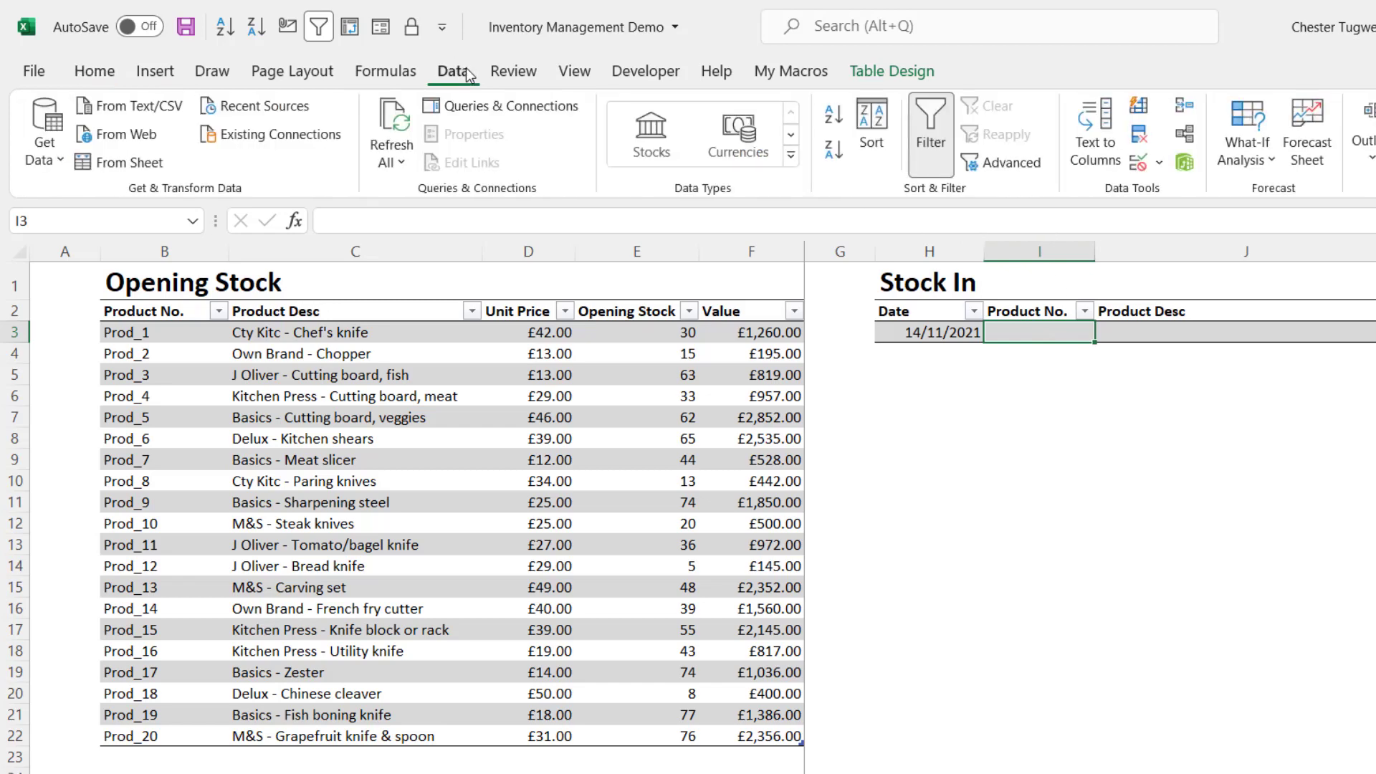
# - Add a List data validation on Product No. with source =$B$3:$B$22 (Opening Stock product numbers)
pyautogui.click(1142, 170)
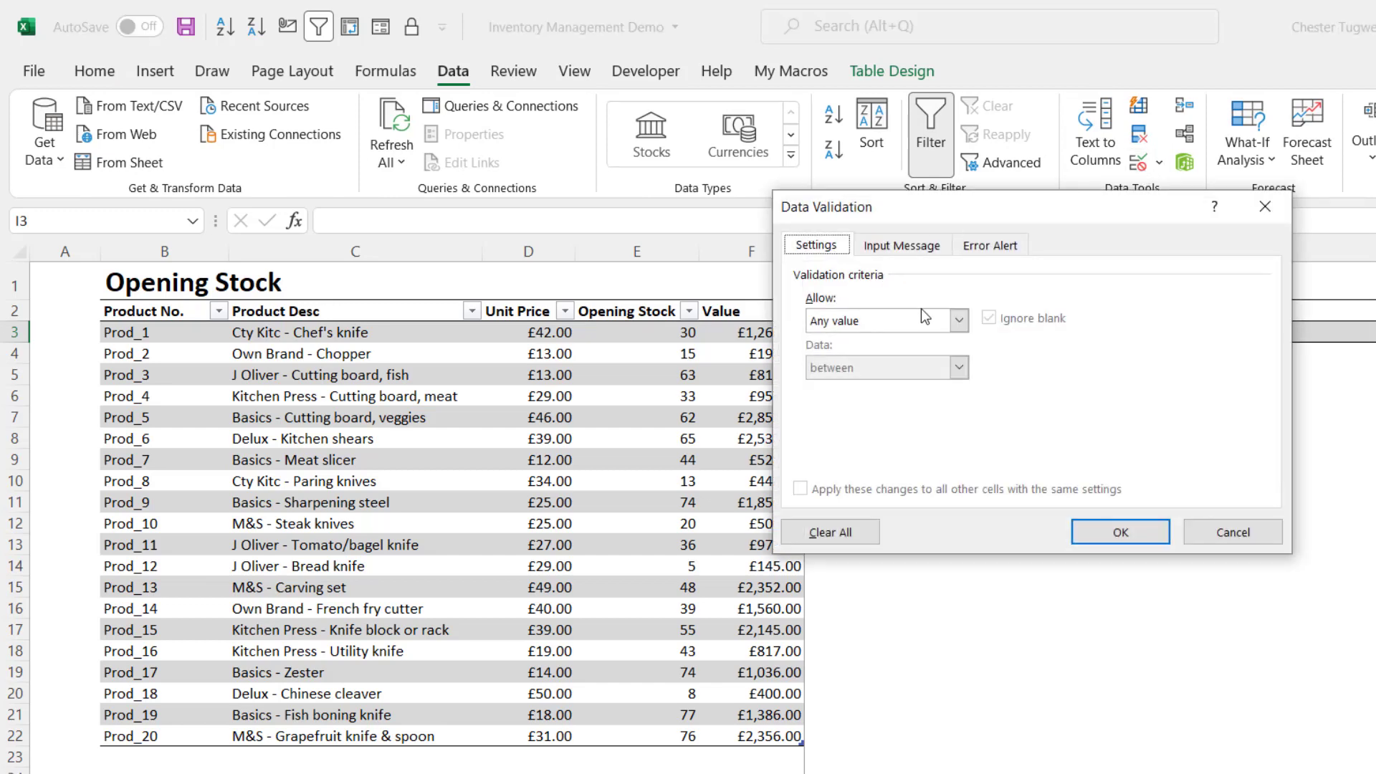
pyautogui.click(959, 321)
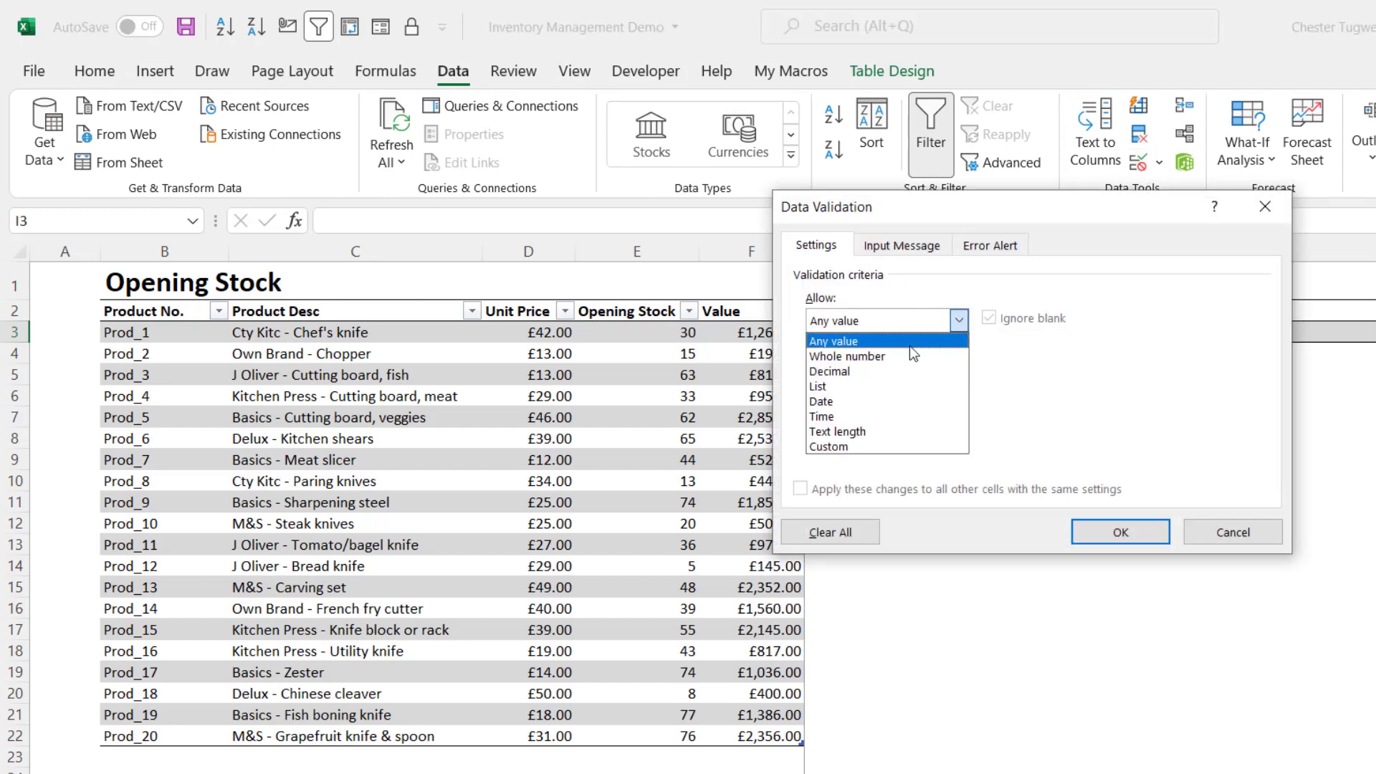
pyautogui.click(857, 387)
pyautogui.click(848, 413)
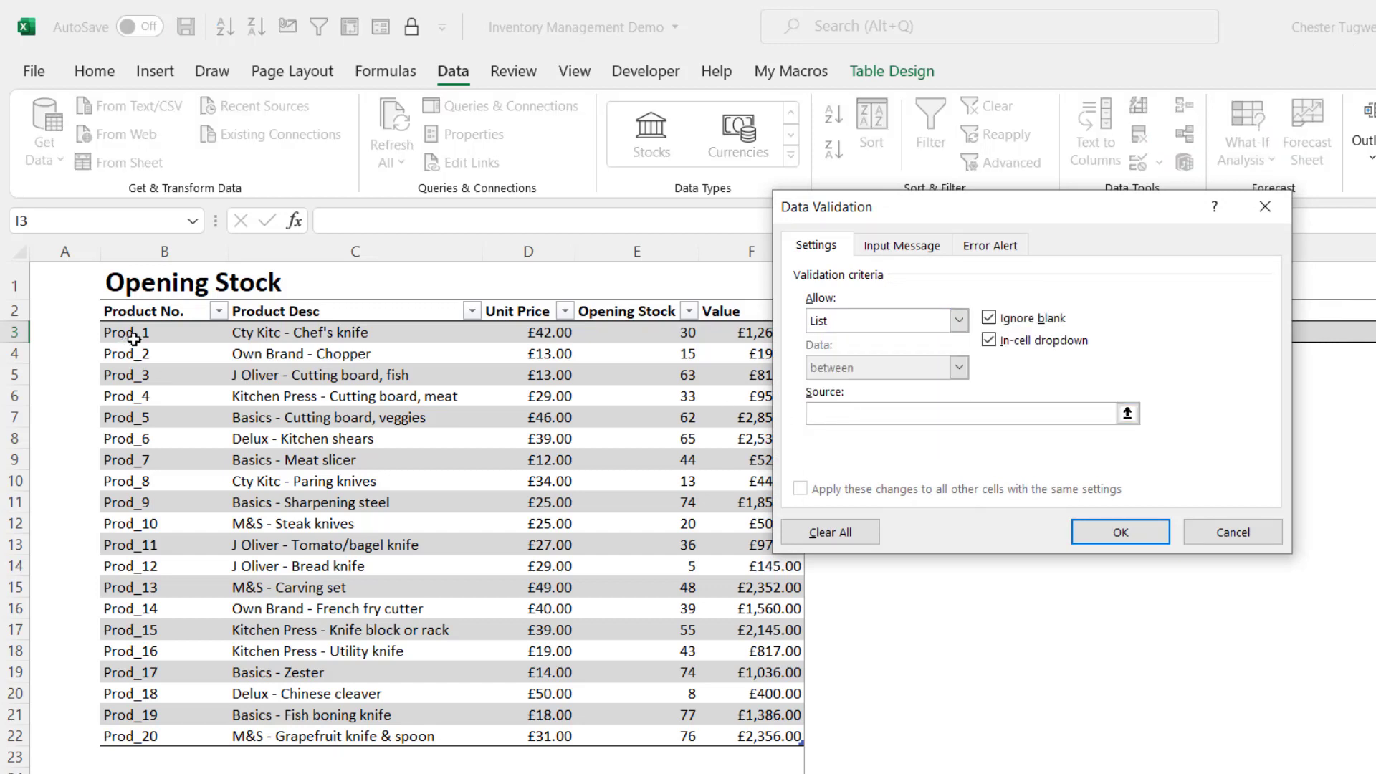
pyautogui.moveTo(135, 337); pyautogui.dragTo(159, 731)
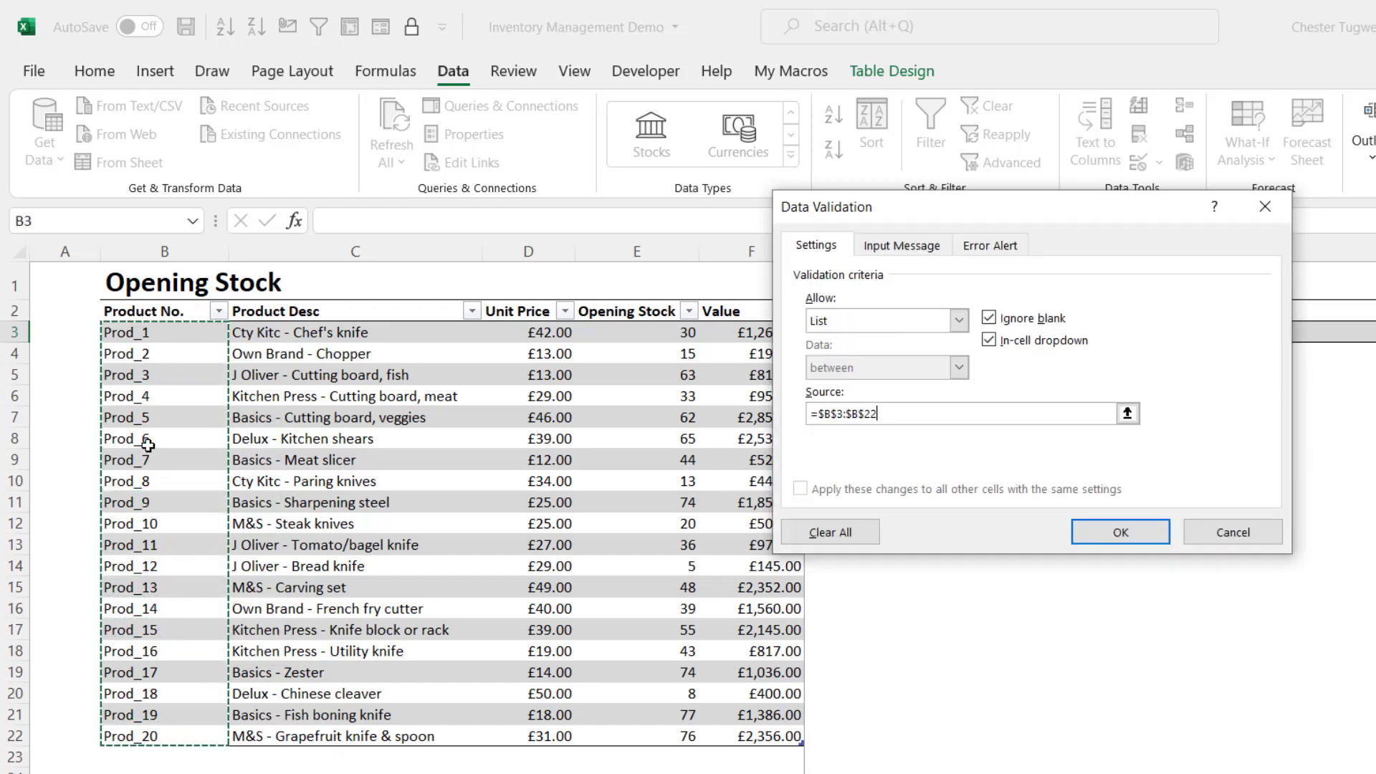
pyautogui.click(1118, 531)
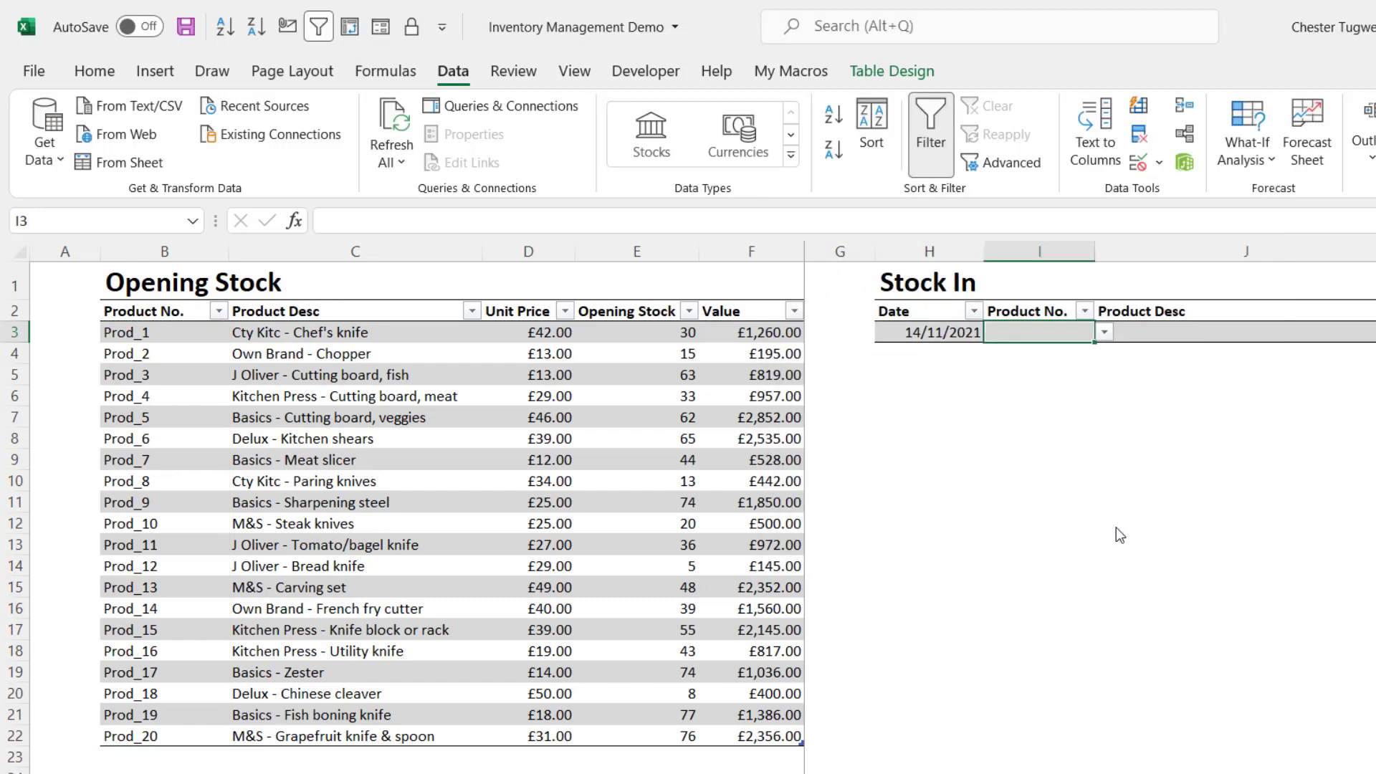
# - Choose Prod_2 from the Product No. dropdown of the first Stock In entry
pyautogui.click(1104, 332)
pyautogui.moveTo(1110, 390); pyautogui.dragTo(1109, 468)
pyautogui.moveTo(1103, 416); pyautogui.dragTo(1101, 363)
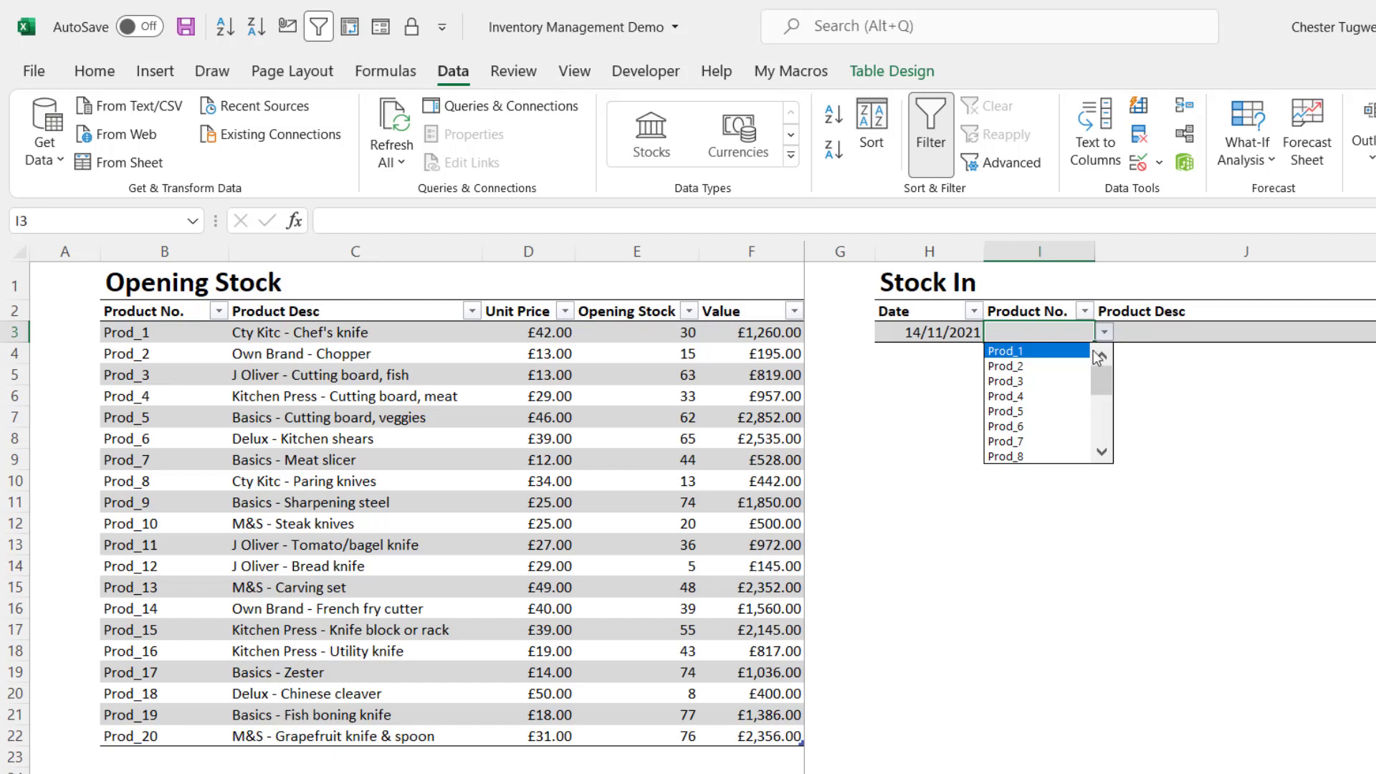
pyautogui.click(1052, 367)
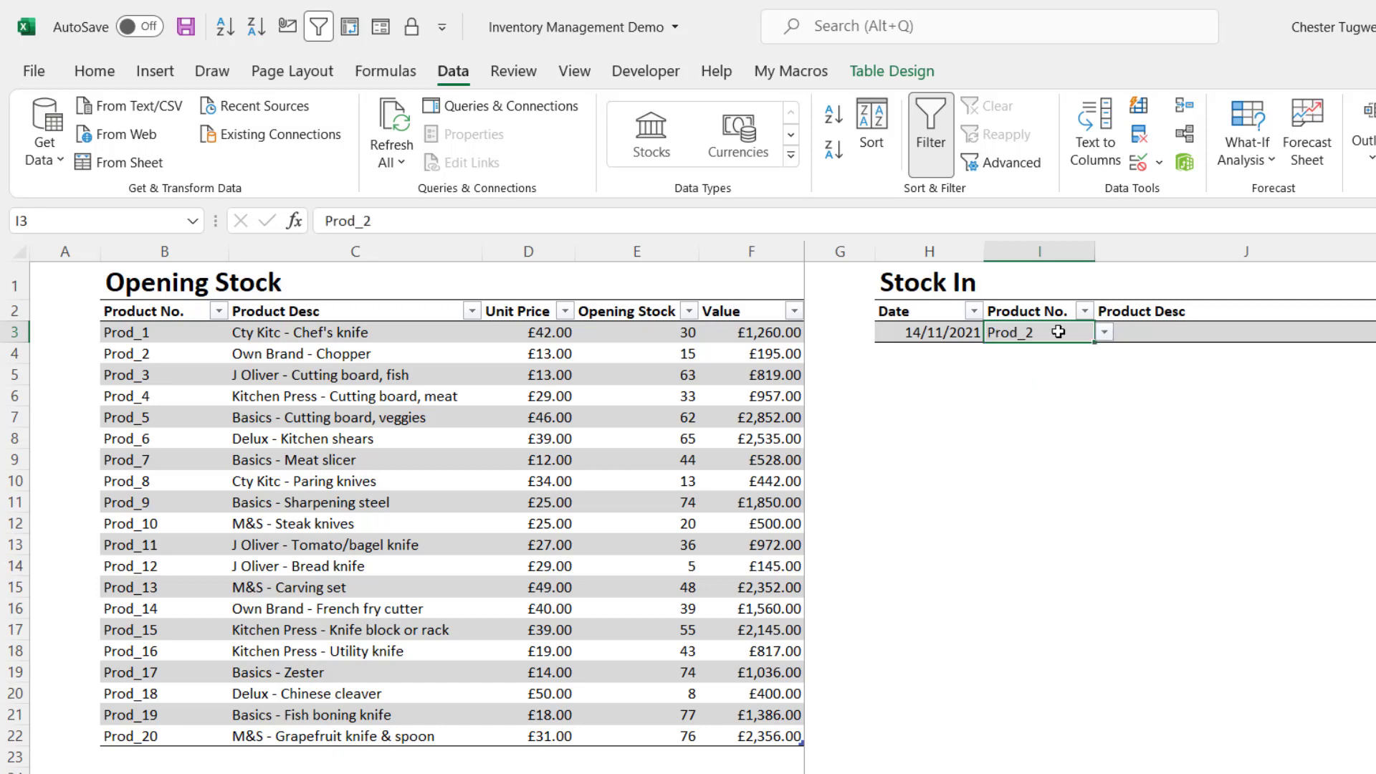
pyautogui.click(1166, 326)
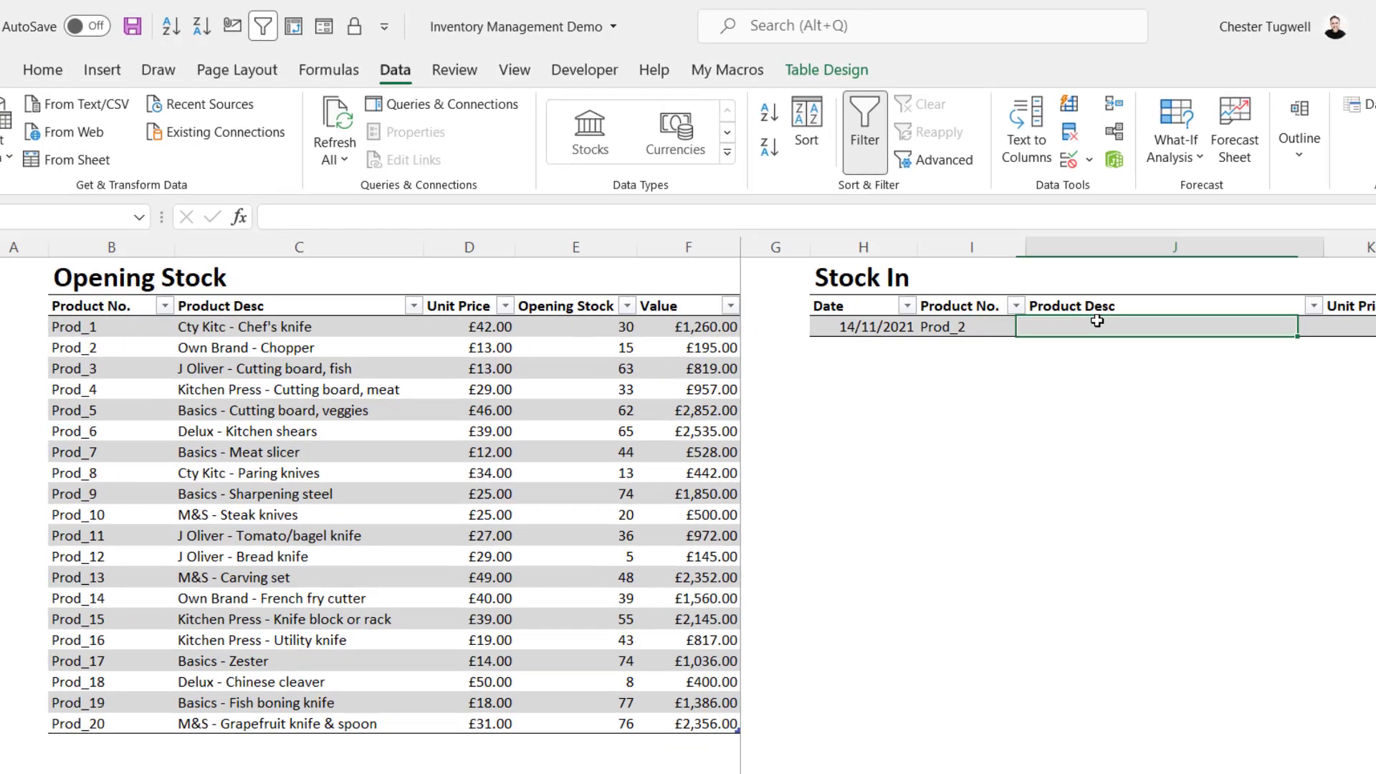
pyautogui.click(1296, 319)
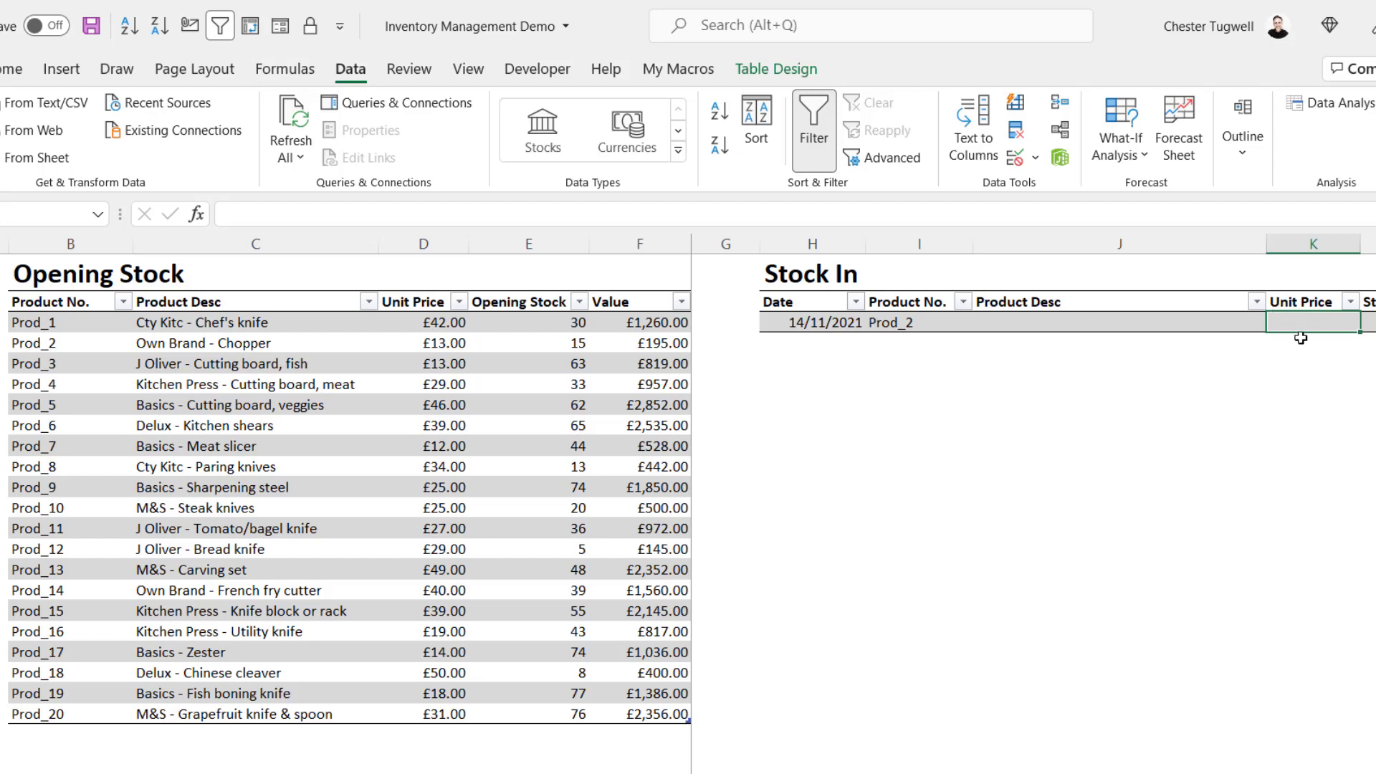
pyautogui.click(1003, 321)
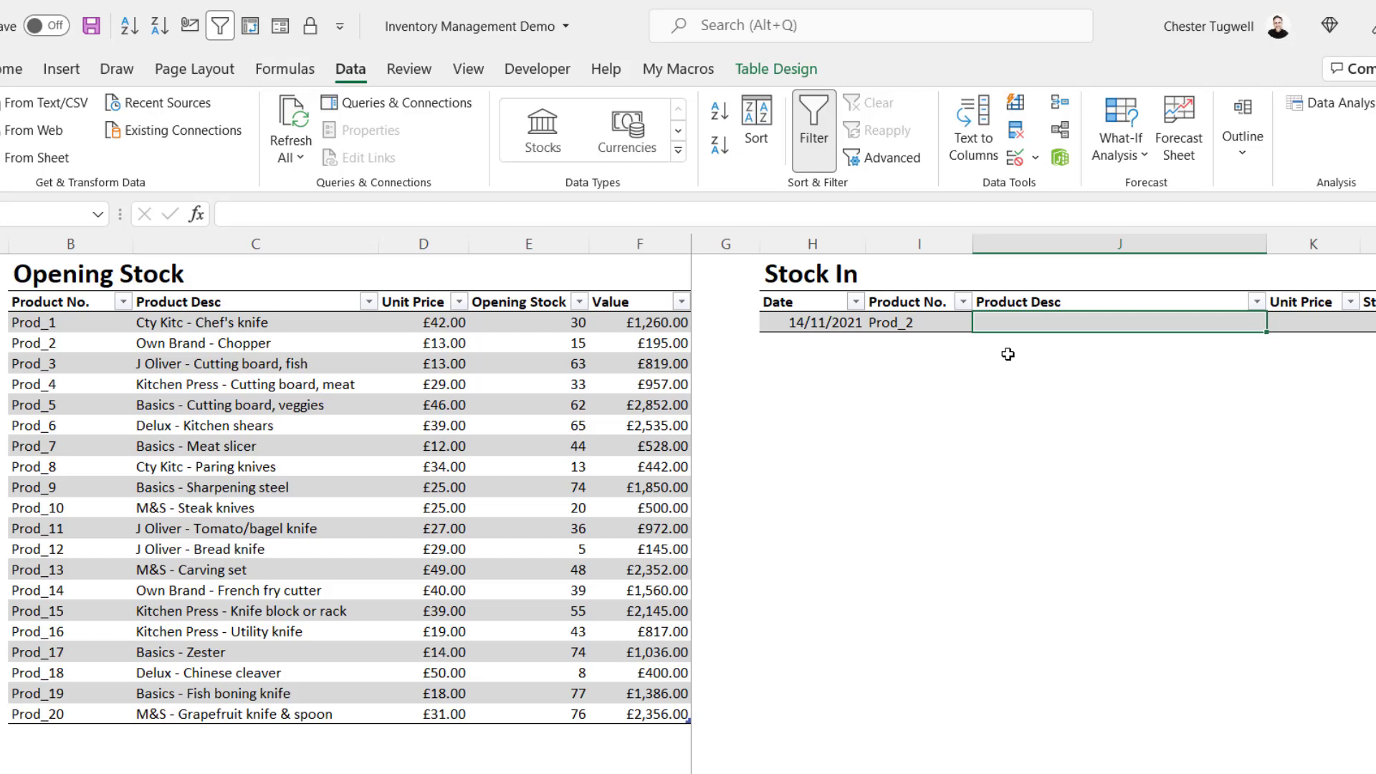
# - Enter =VLOOKUP([@[Product No.]],Opening_Stock,2,FALSE) in Product Desc, returning Own Brand - Chopper
pyautogui.write('=vl')
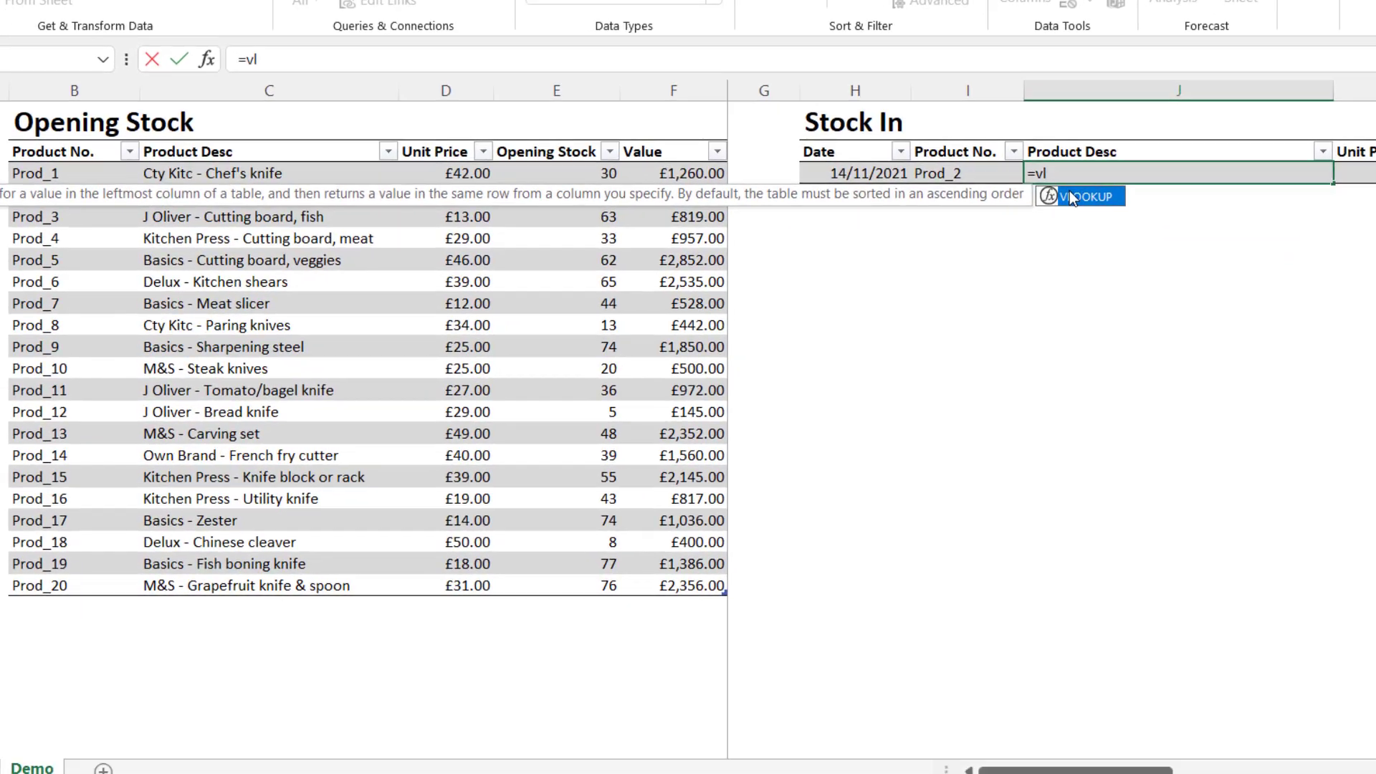
pyautogui.doubleClick(1001, 345)
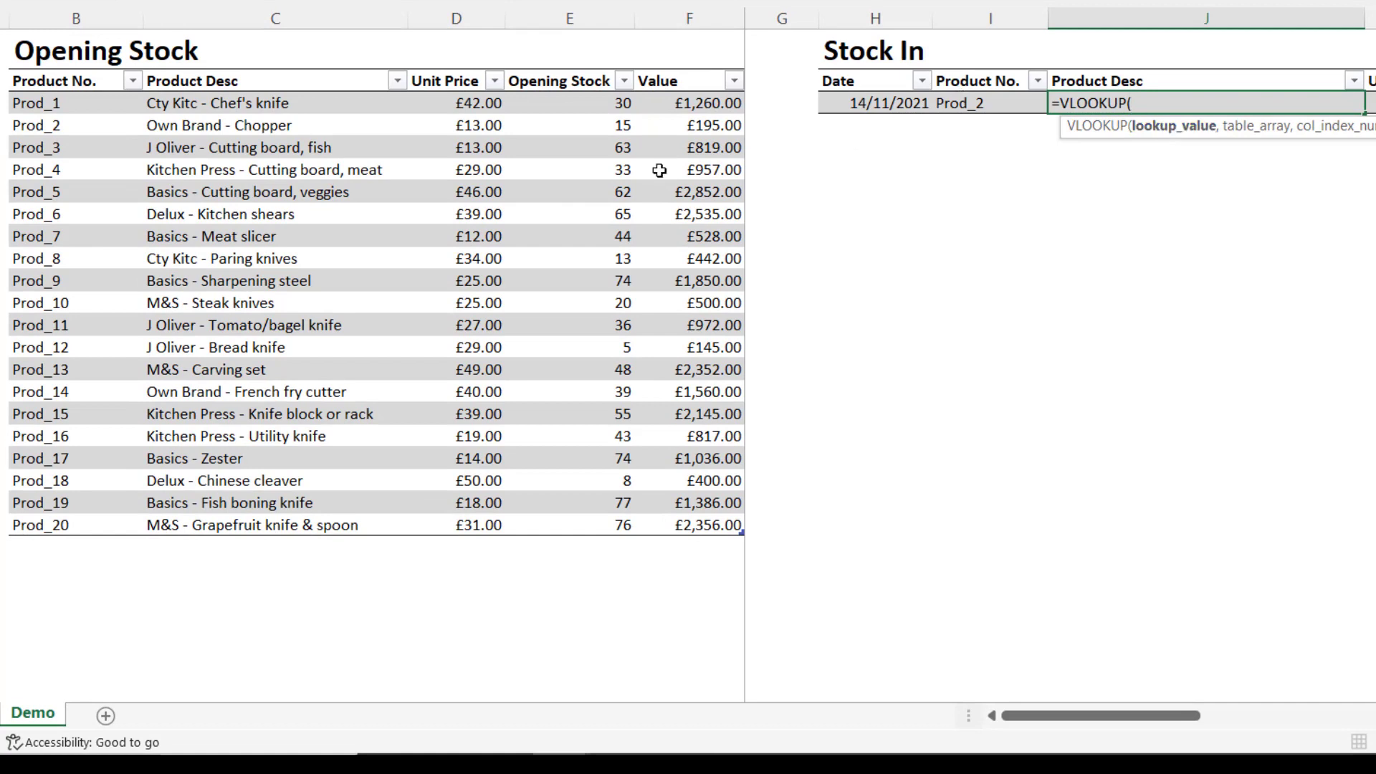
pyautogui.click(979, 103)
pyautogui.write(',')
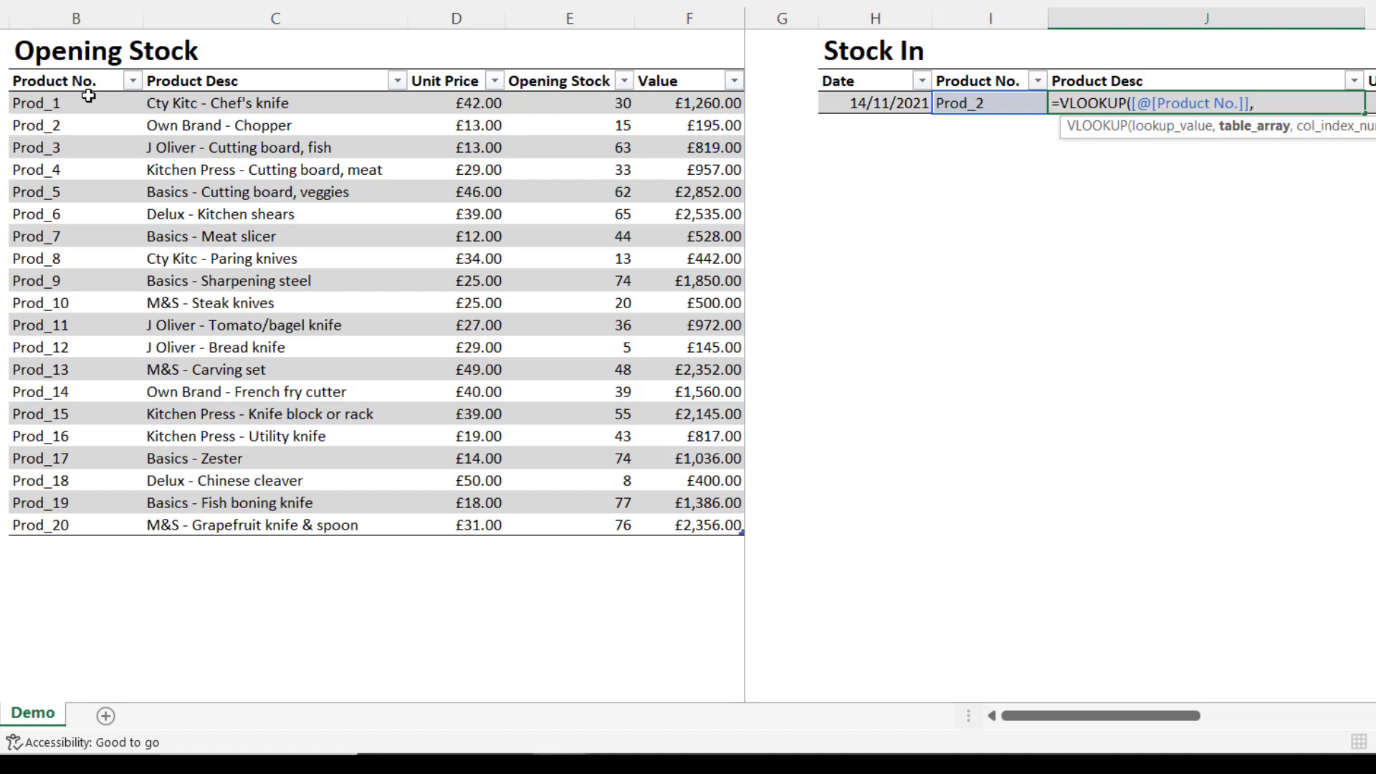
pyautogui.moveTo(70, 101); pyautogui.dragTo(667, 529)
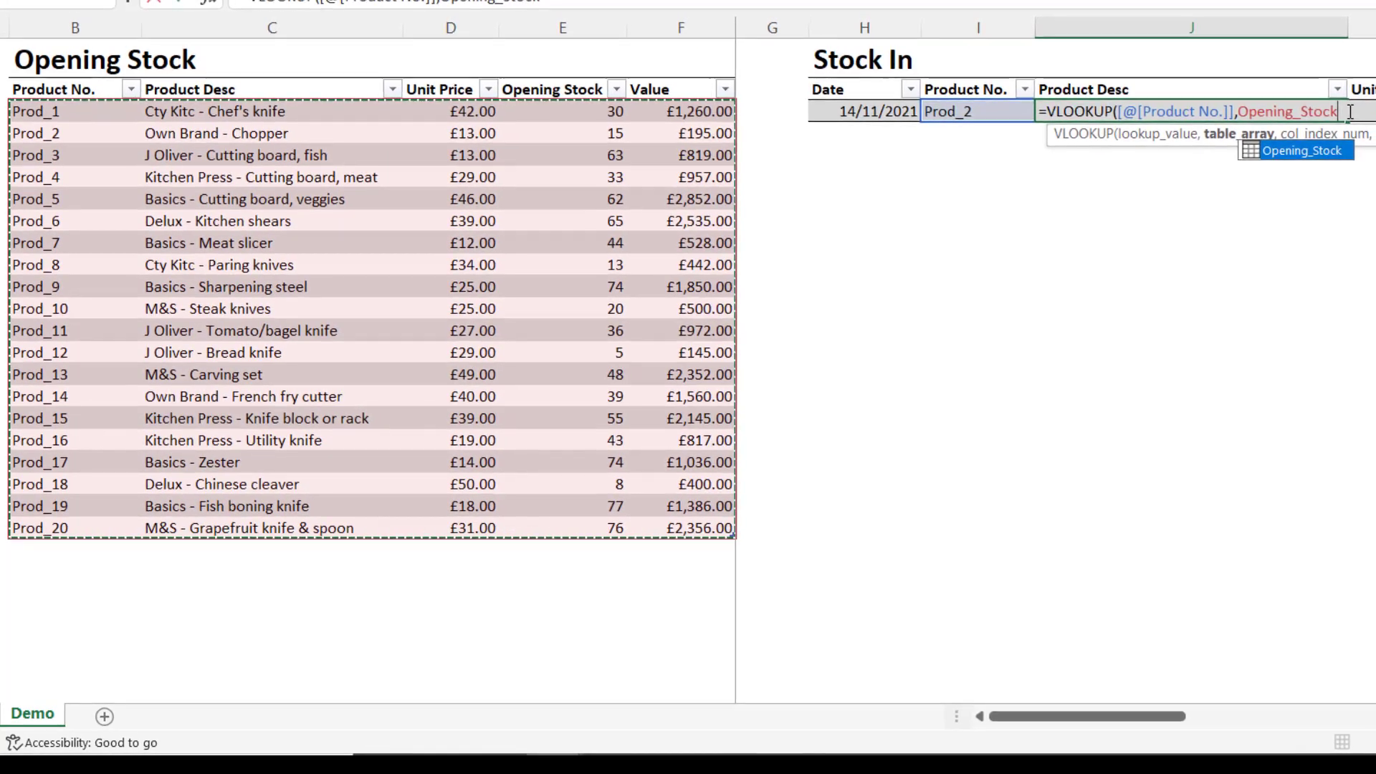
pyautogui.write(',2')
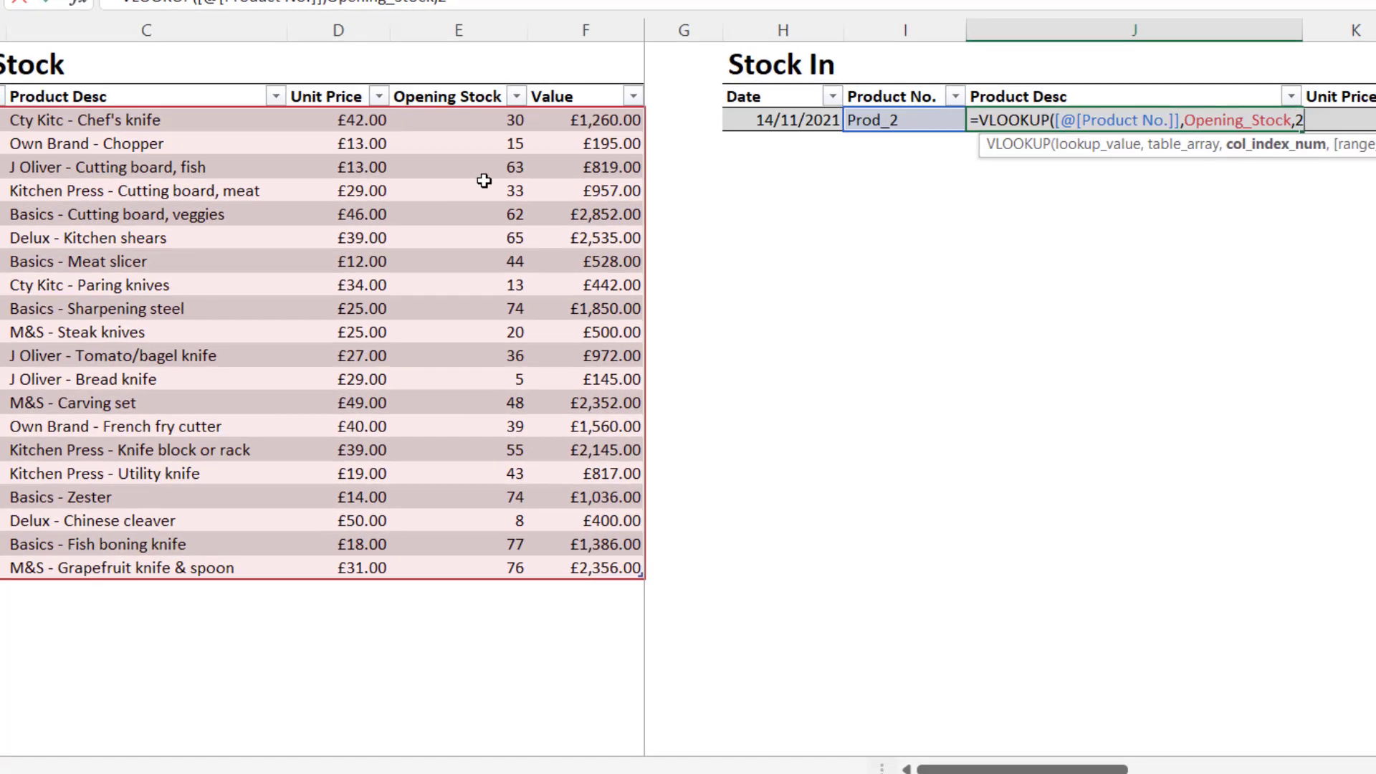
pyautogui.write(',')
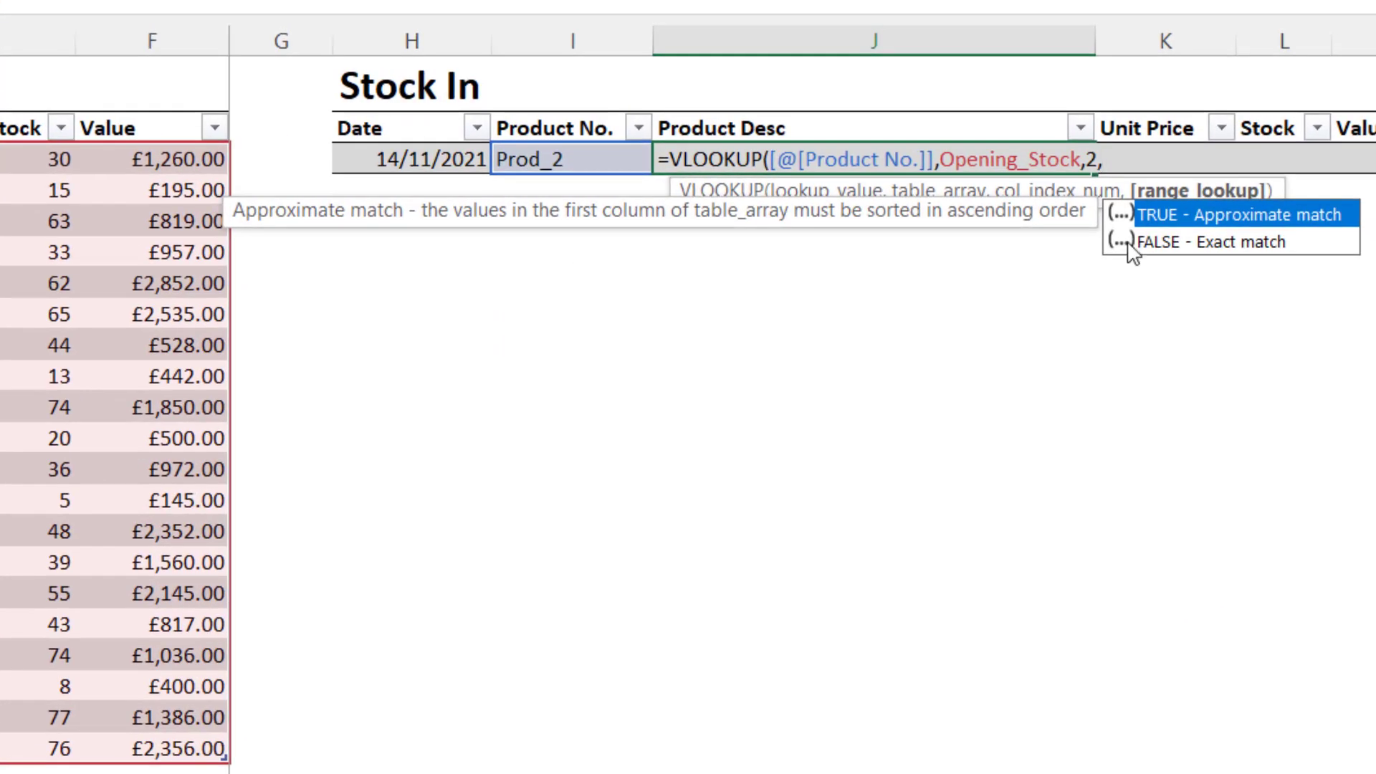
pyautogui.doubleClick(1211, 244)
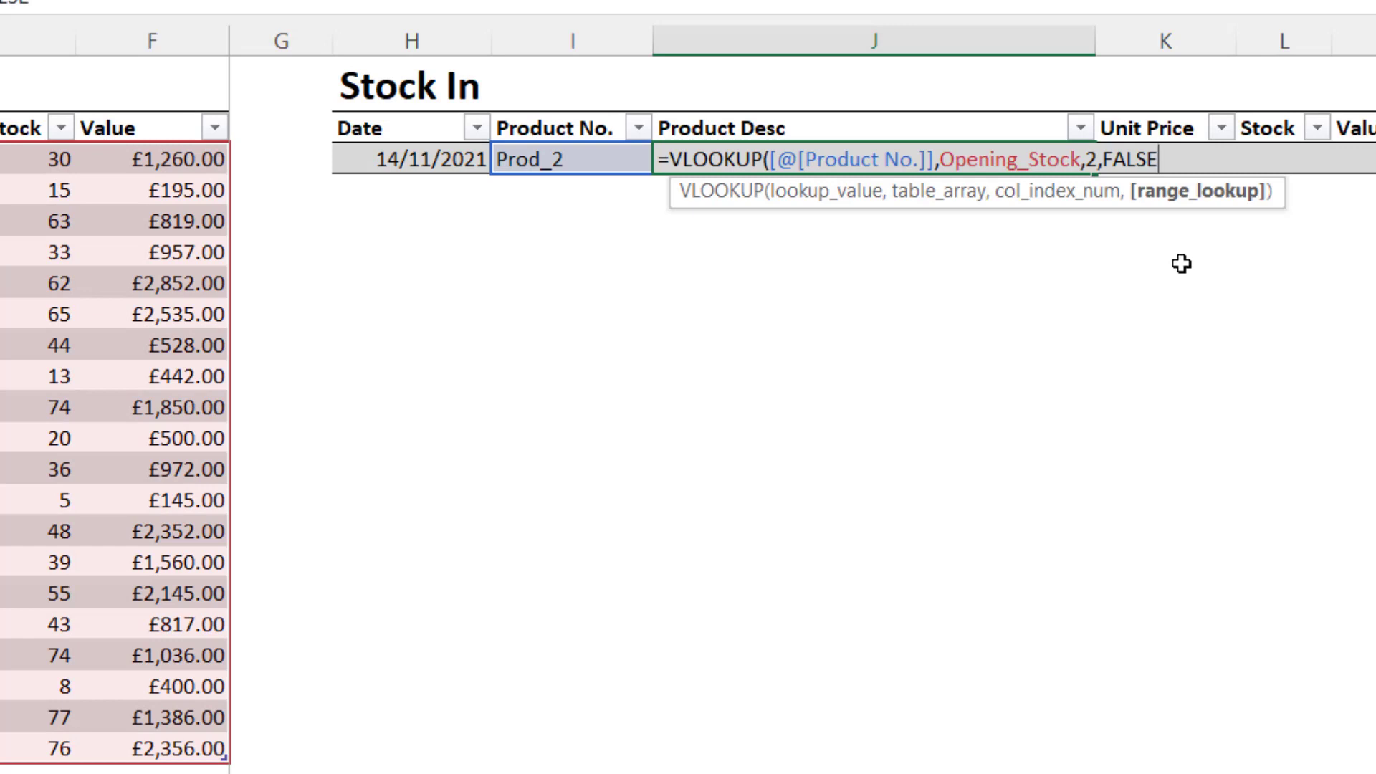
pyautogui.write(')')
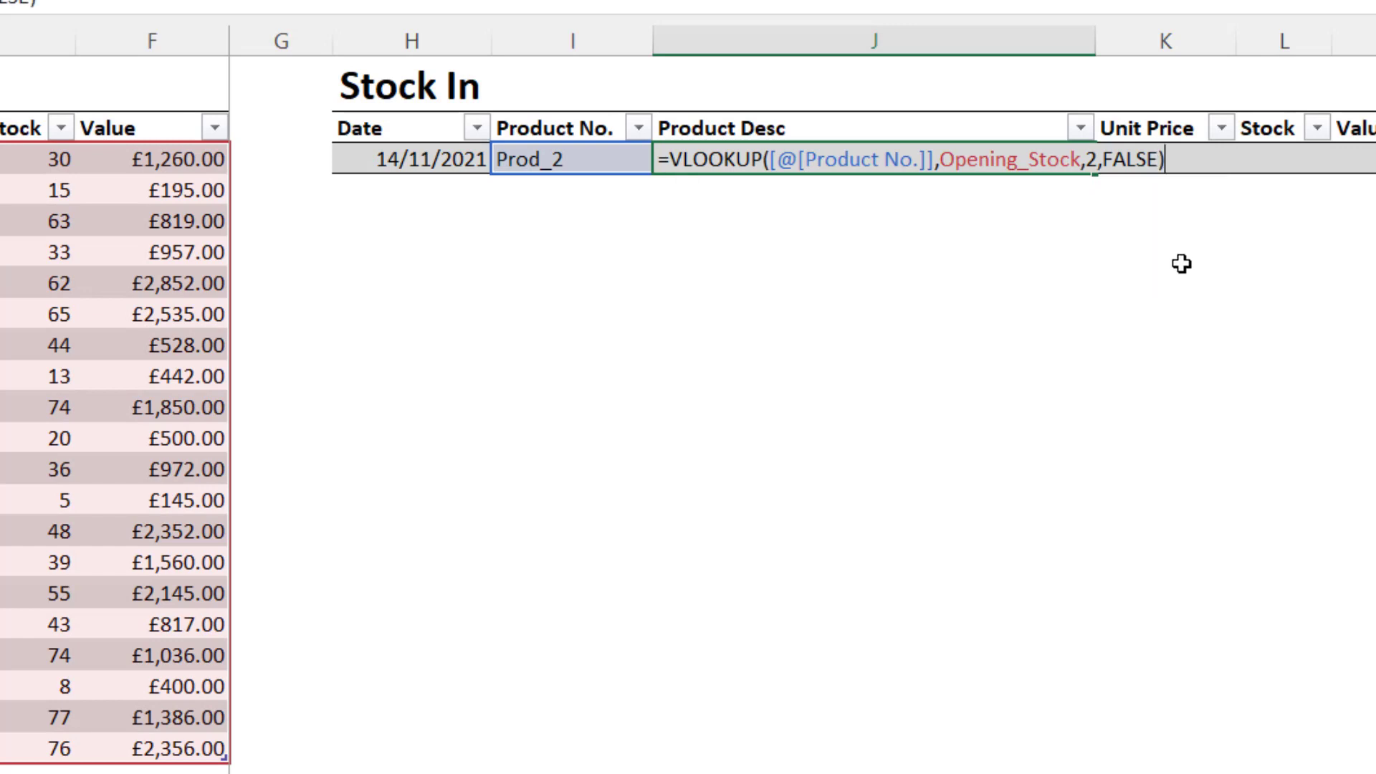
pyautogui.press('Return')
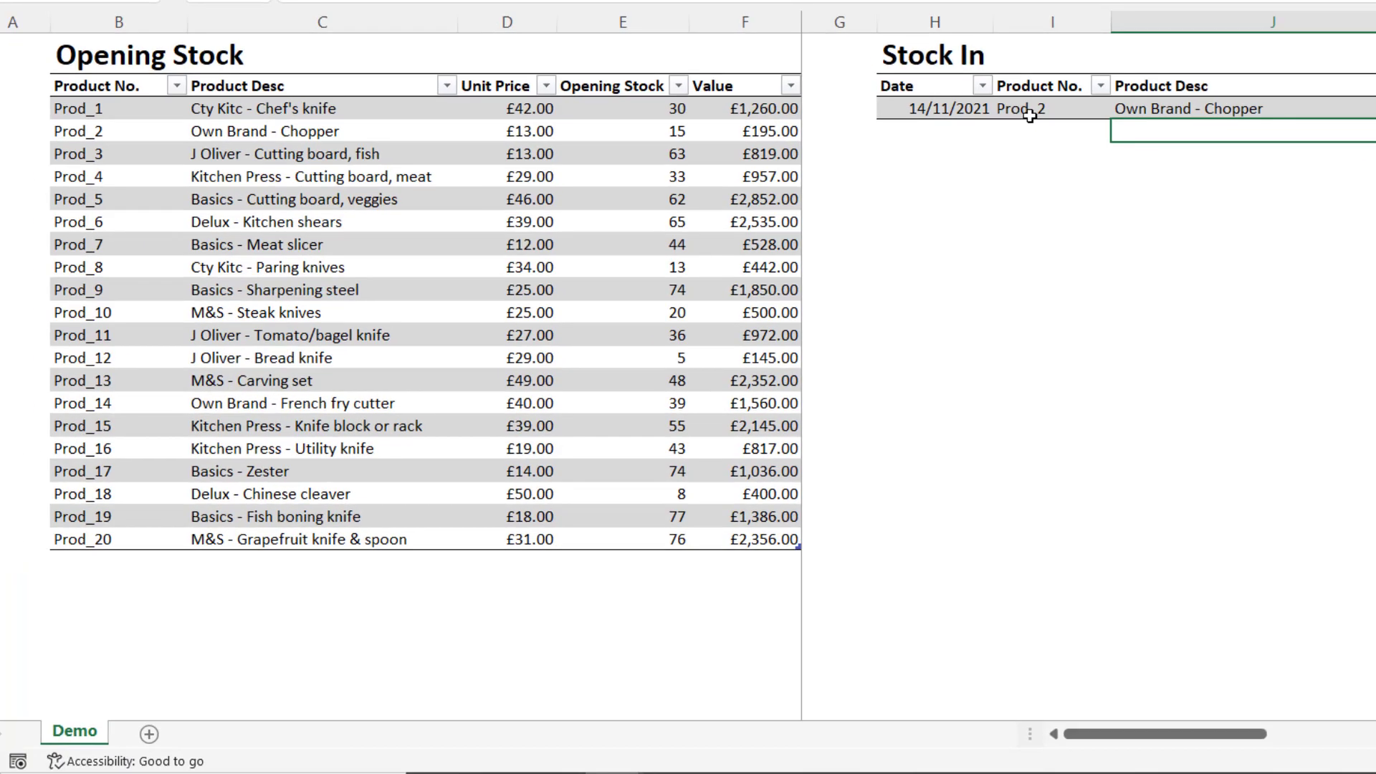
# - Change the Stock In entry's Product No. to Prod_3
pyautogui.click(1039, 106)
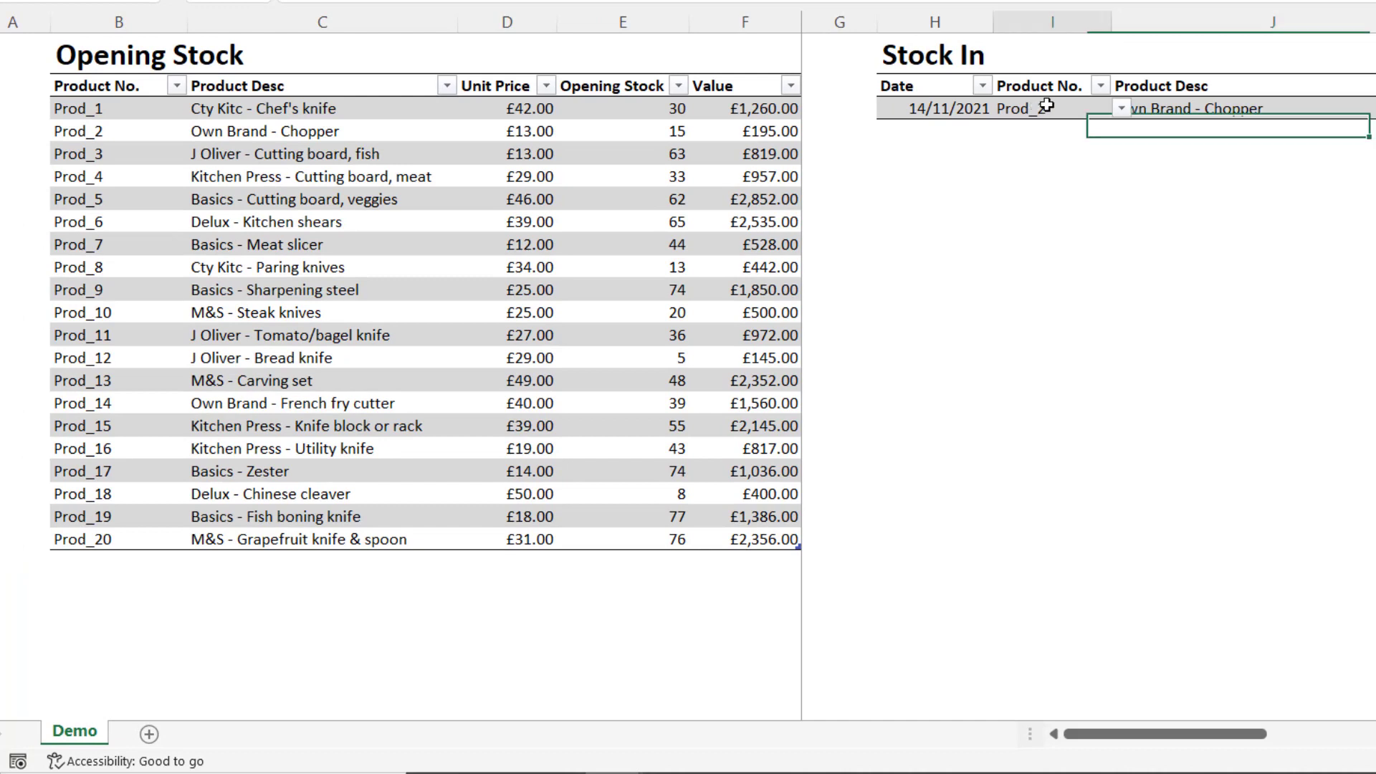
pyautogui.click(1118, 107)
pyautogui.click(1047, 143)
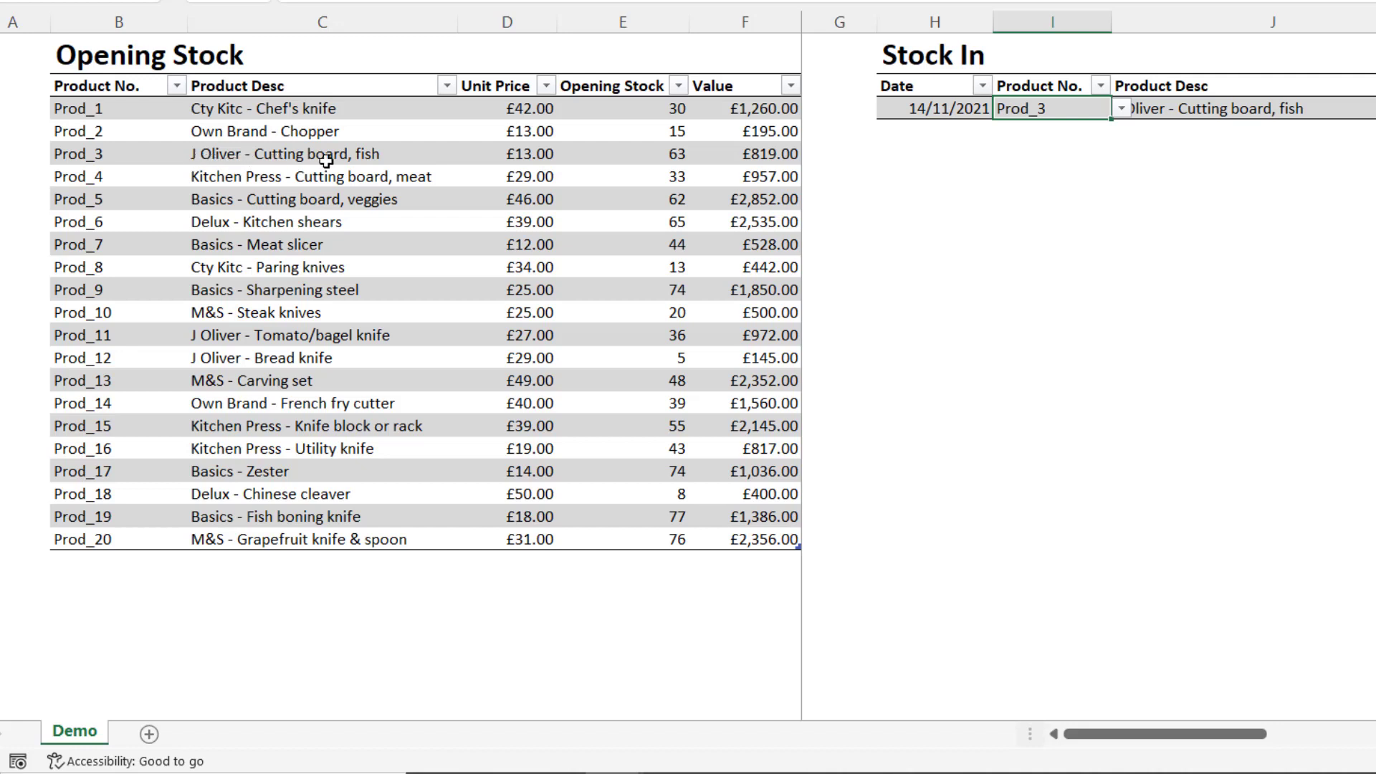
# - Copy the description VLOOKUP into Unit Price, changing the column index from 2 to 3
pyautogui.click(1198, 106)
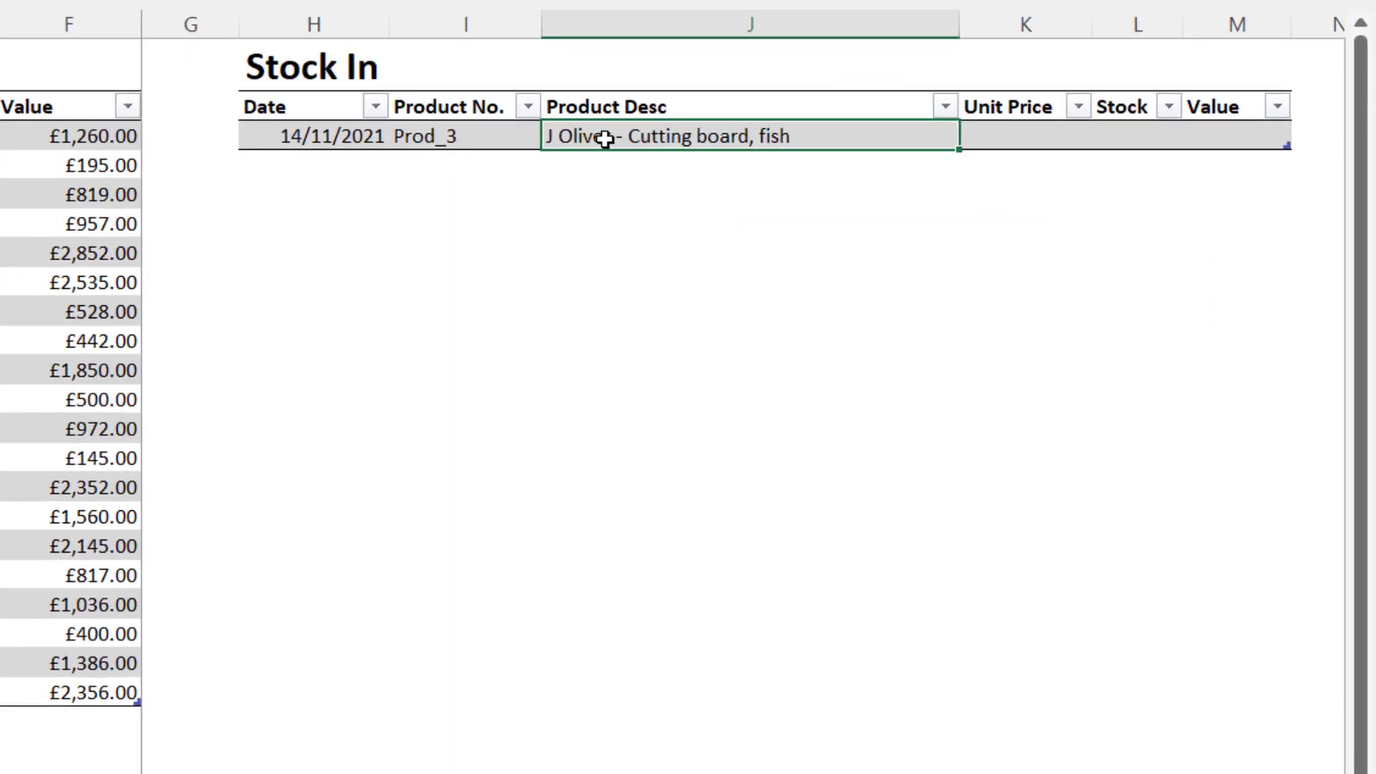
pyautogui.doubleClick(724, 136)
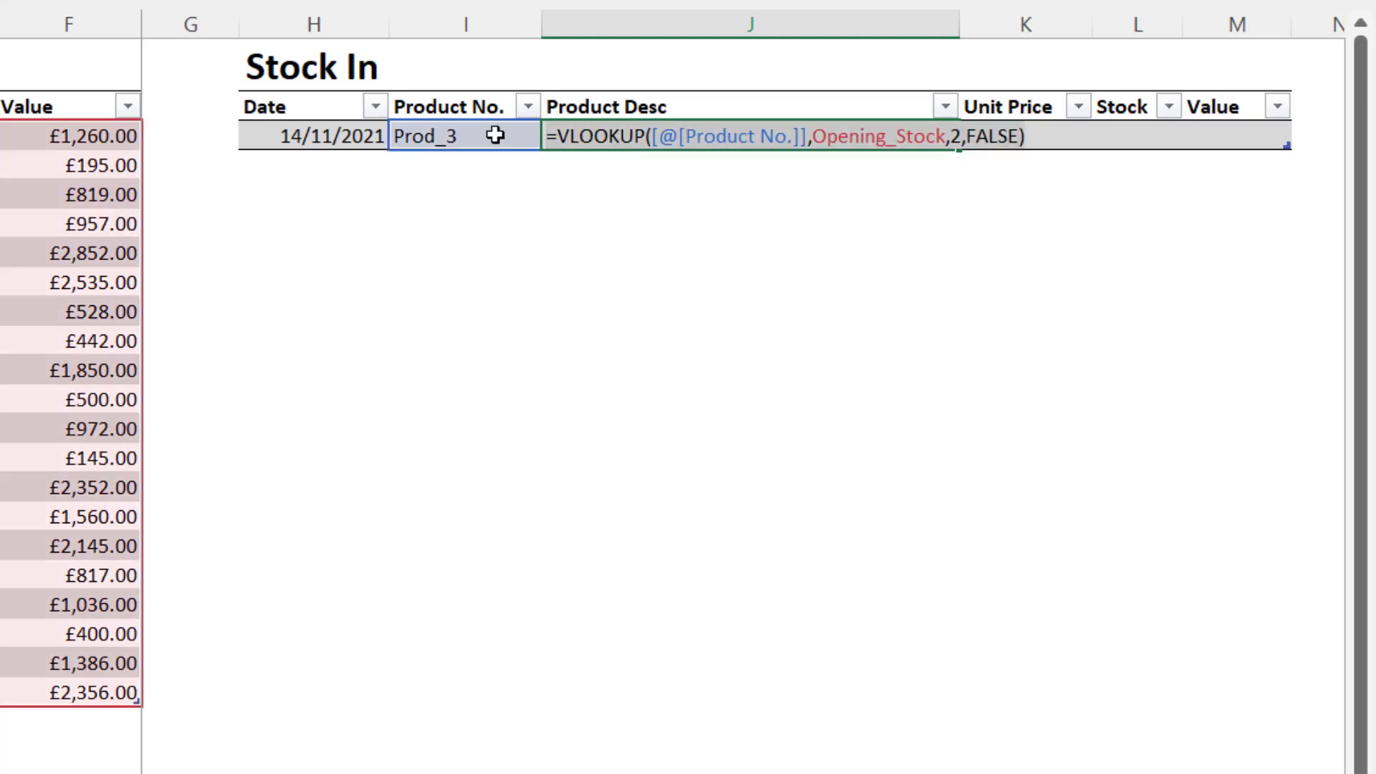
pyautogui.hotkey('ctrl', 'c')
pyautogui.press('Return')
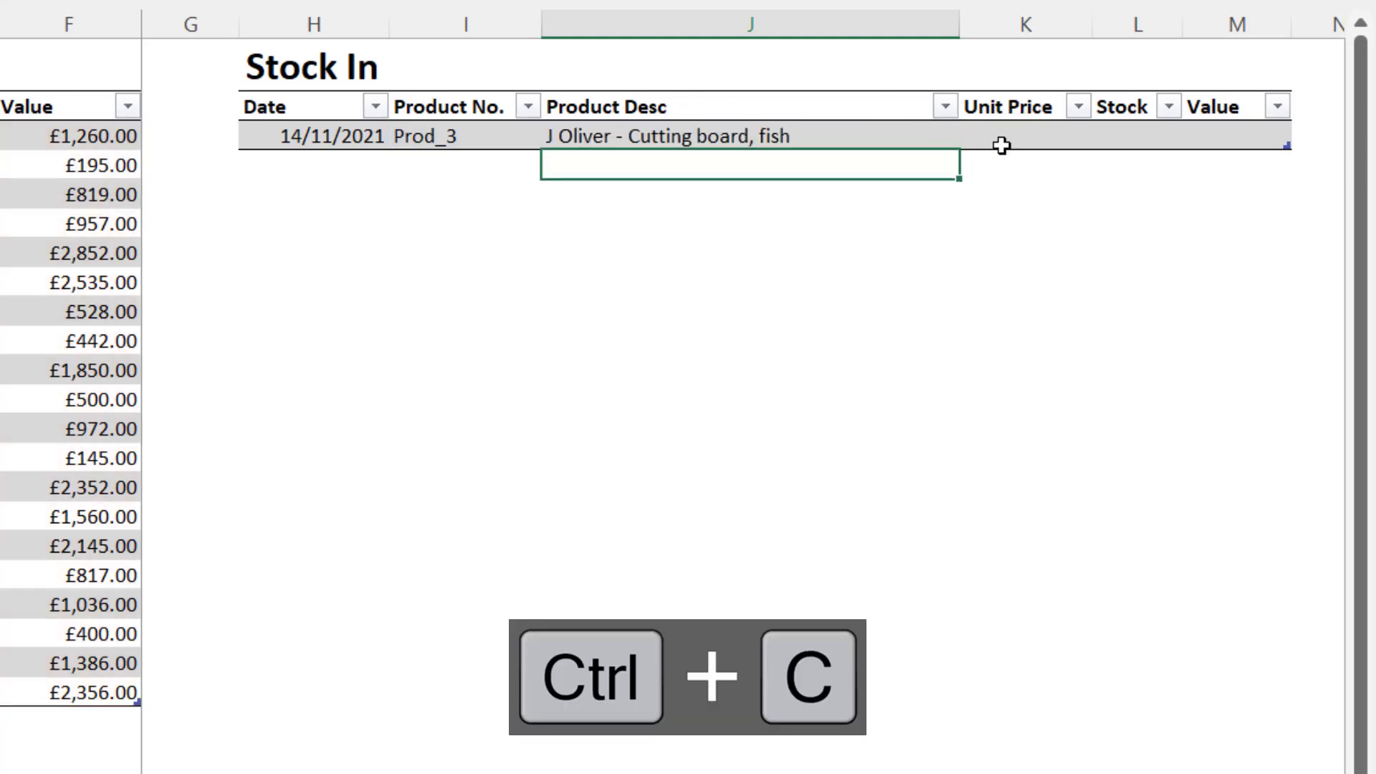
pyautogui.click(1001, 143)
pyautogui.doubleClick(1001, 146)
pyautogui.hotkey('ctrl', 'v')
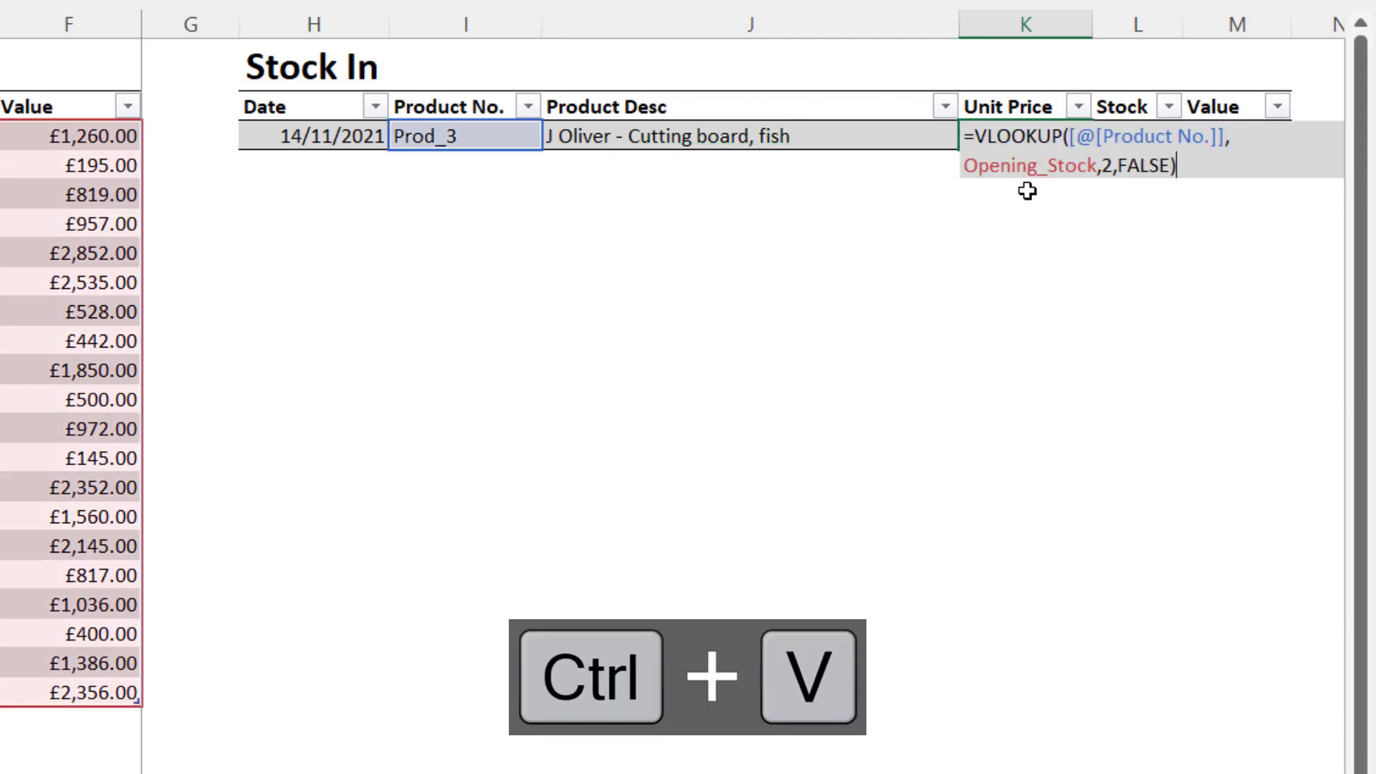
pyautogui.click(1115, 158)
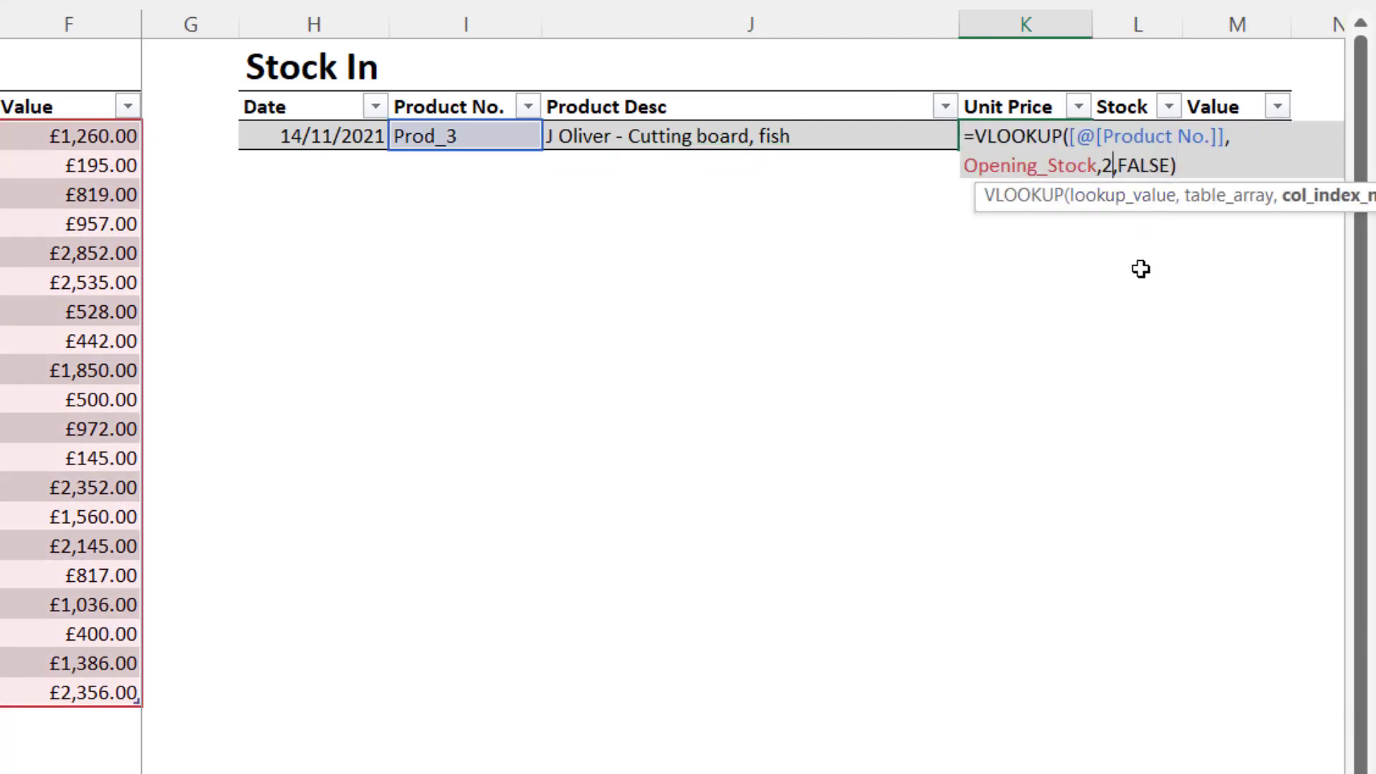
pyautogui.press('BackSpace')
pyautogui.write('3')
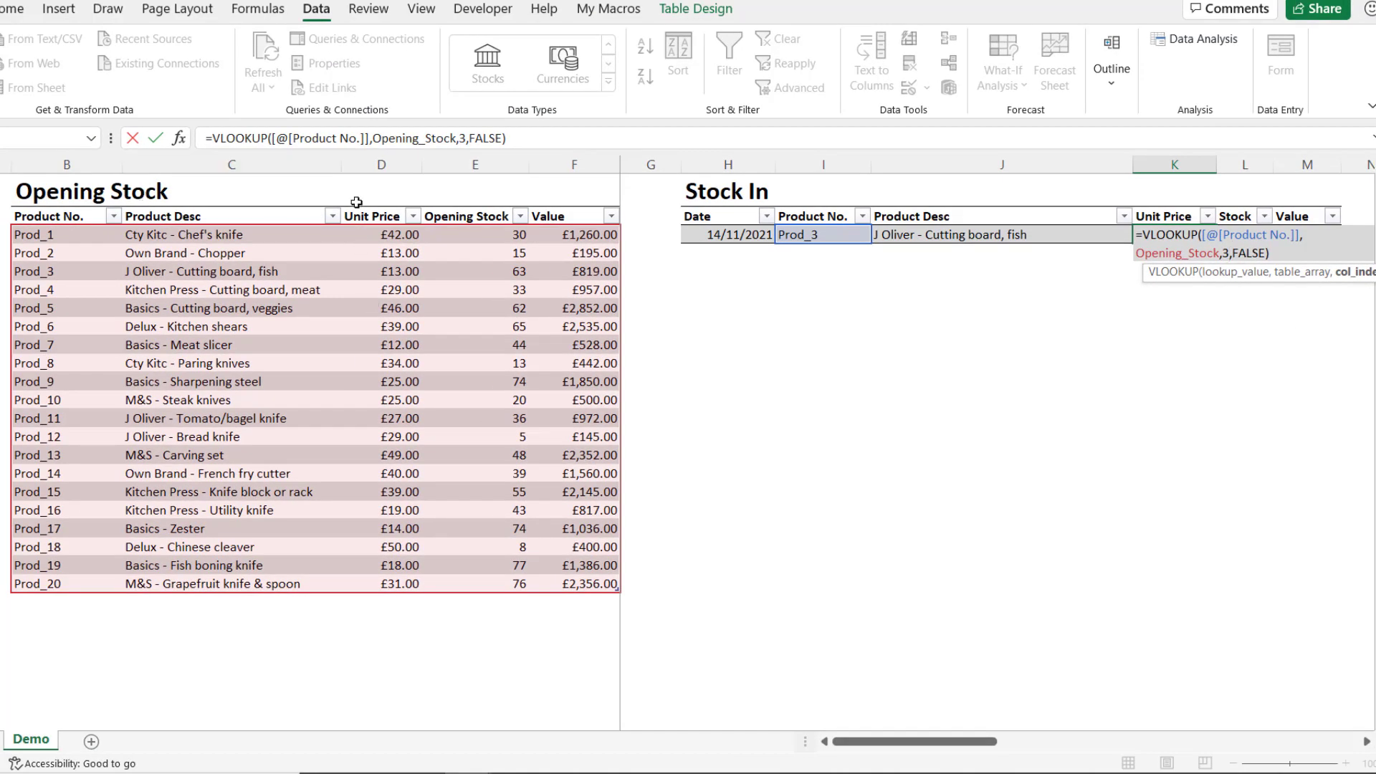
pyautogui.press('Return')
# - Format the Unit Price result as Currency, showing £13.00
pyautogui.click(1003, 234)
pyautogui.click(1193, 231)
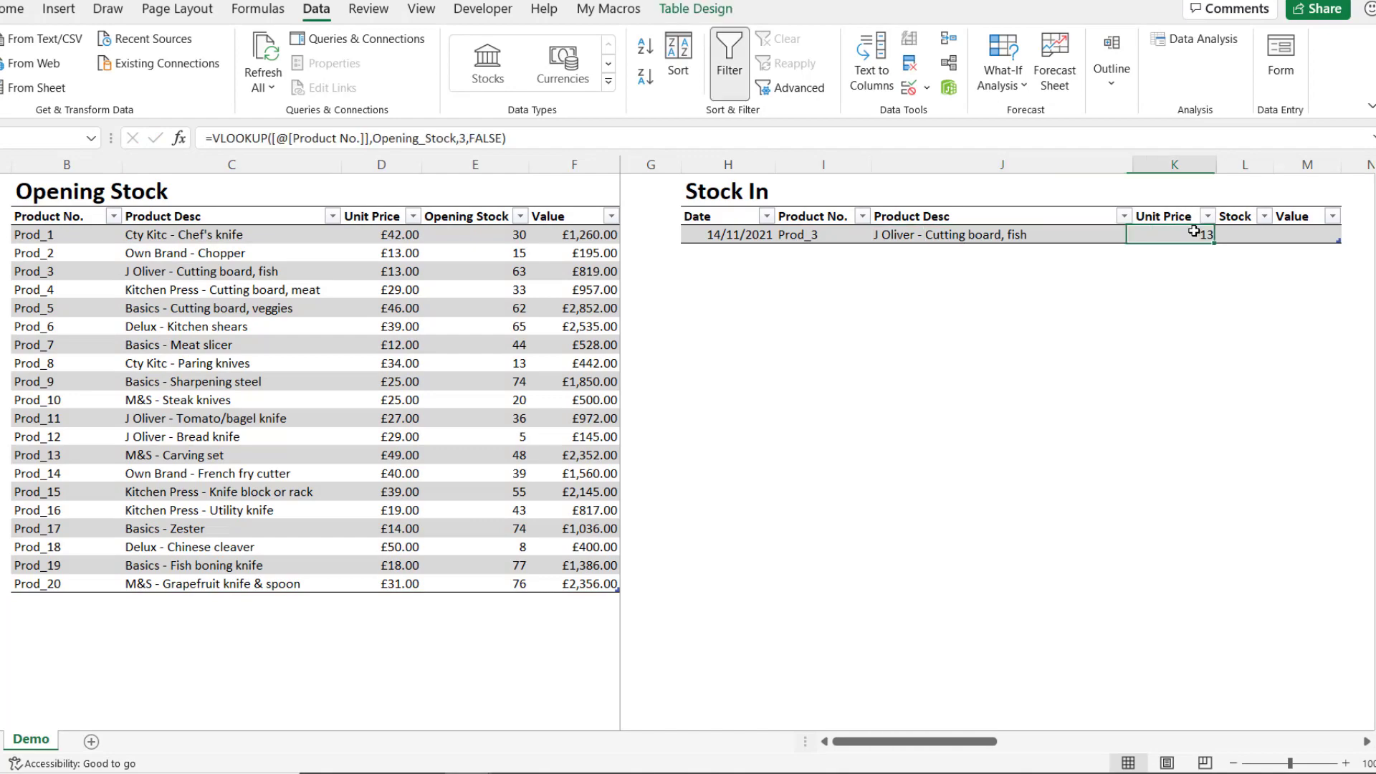
pyautogui.click(22, 9)
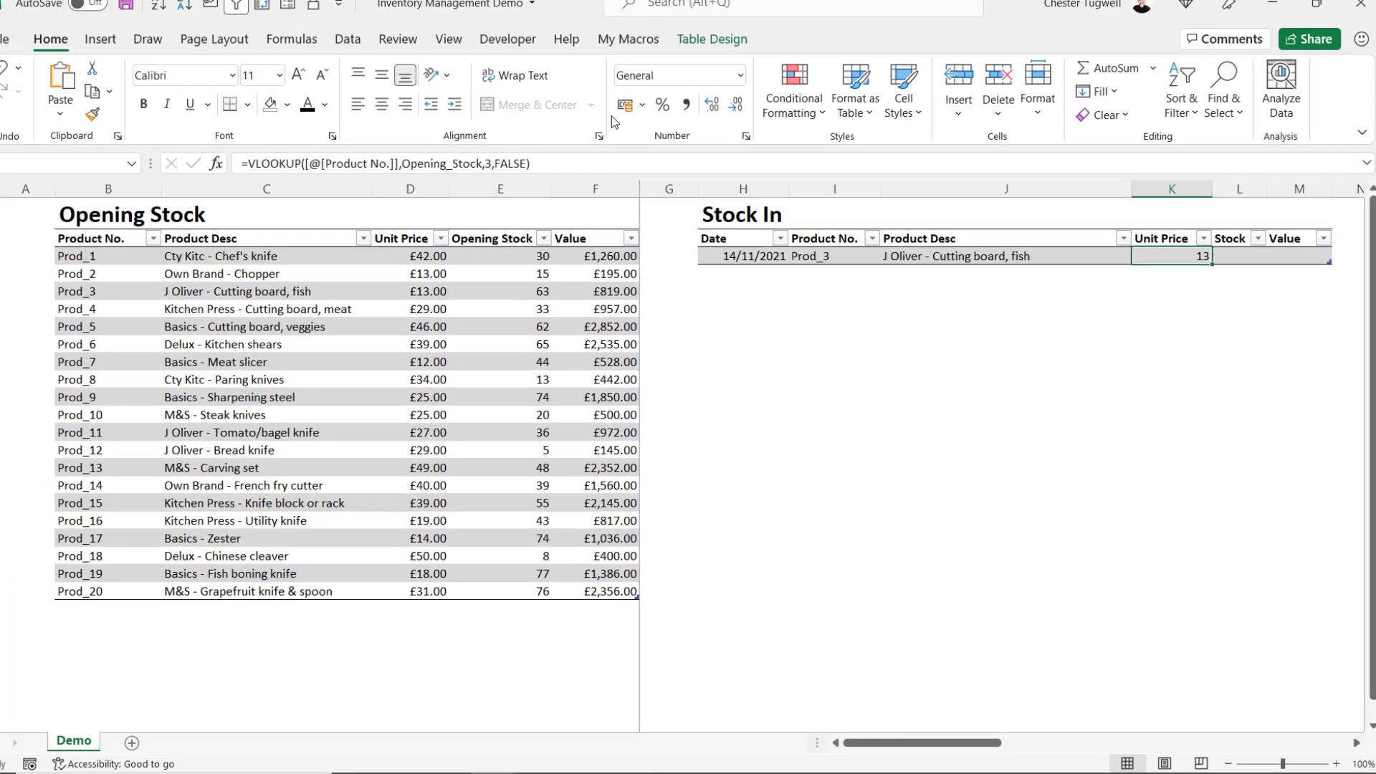
pyautogui.click(724, 45)
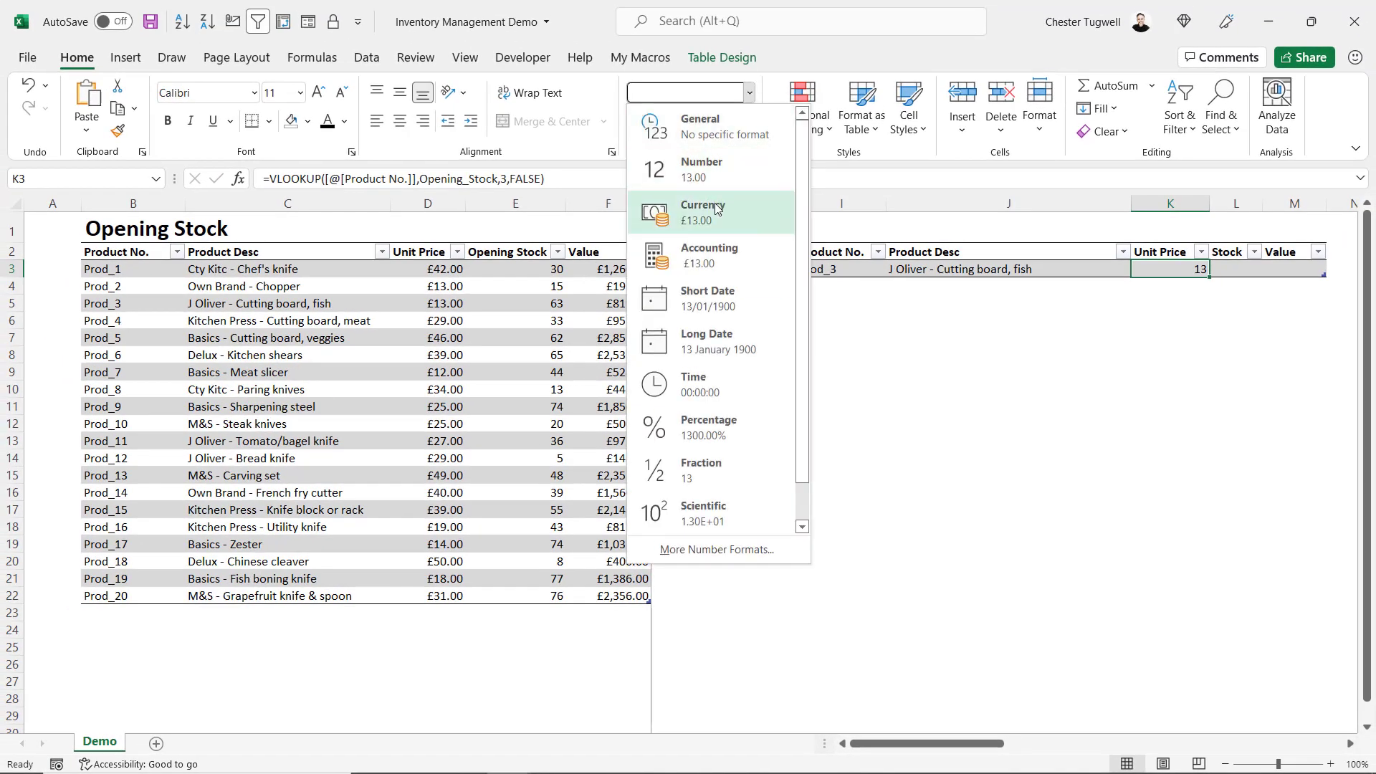
pyautogui.click(715, 208)
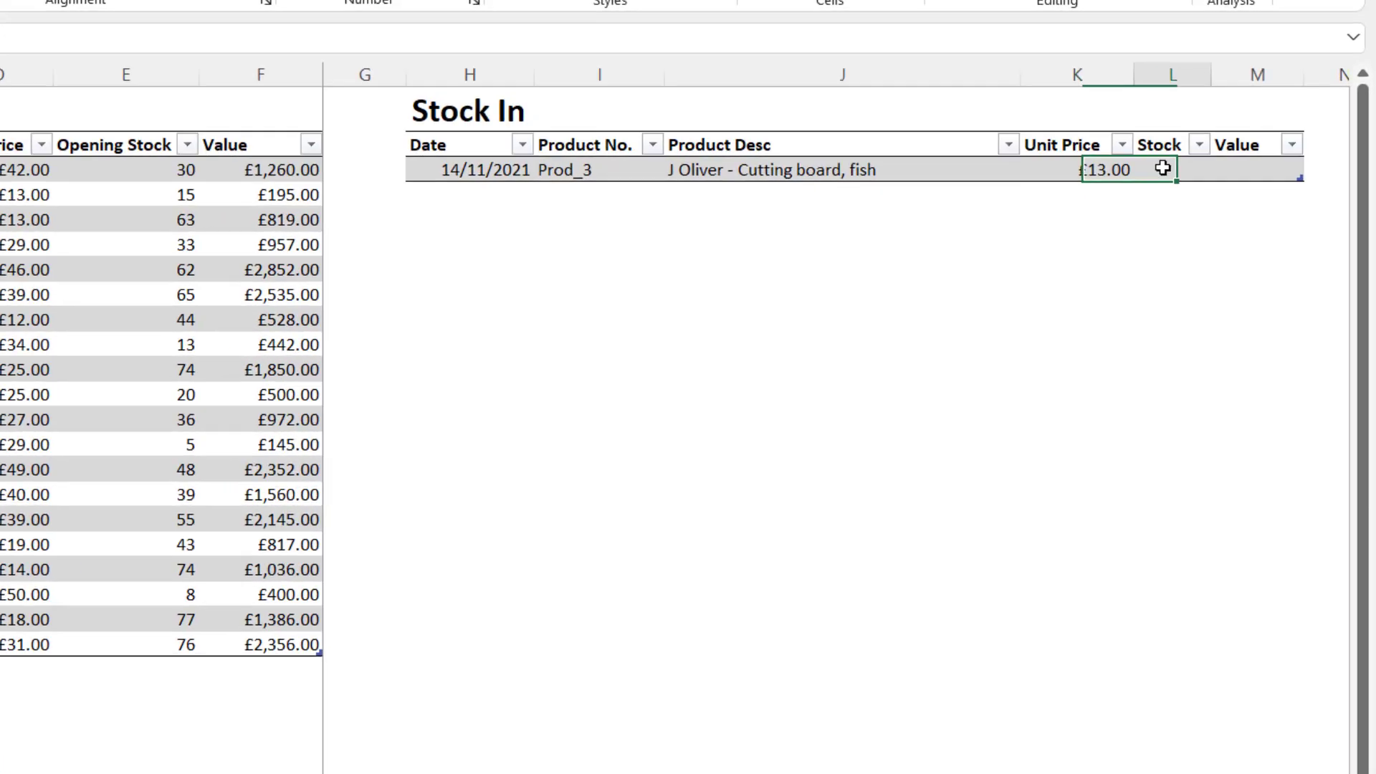
pyautogui.click(1162, 169)
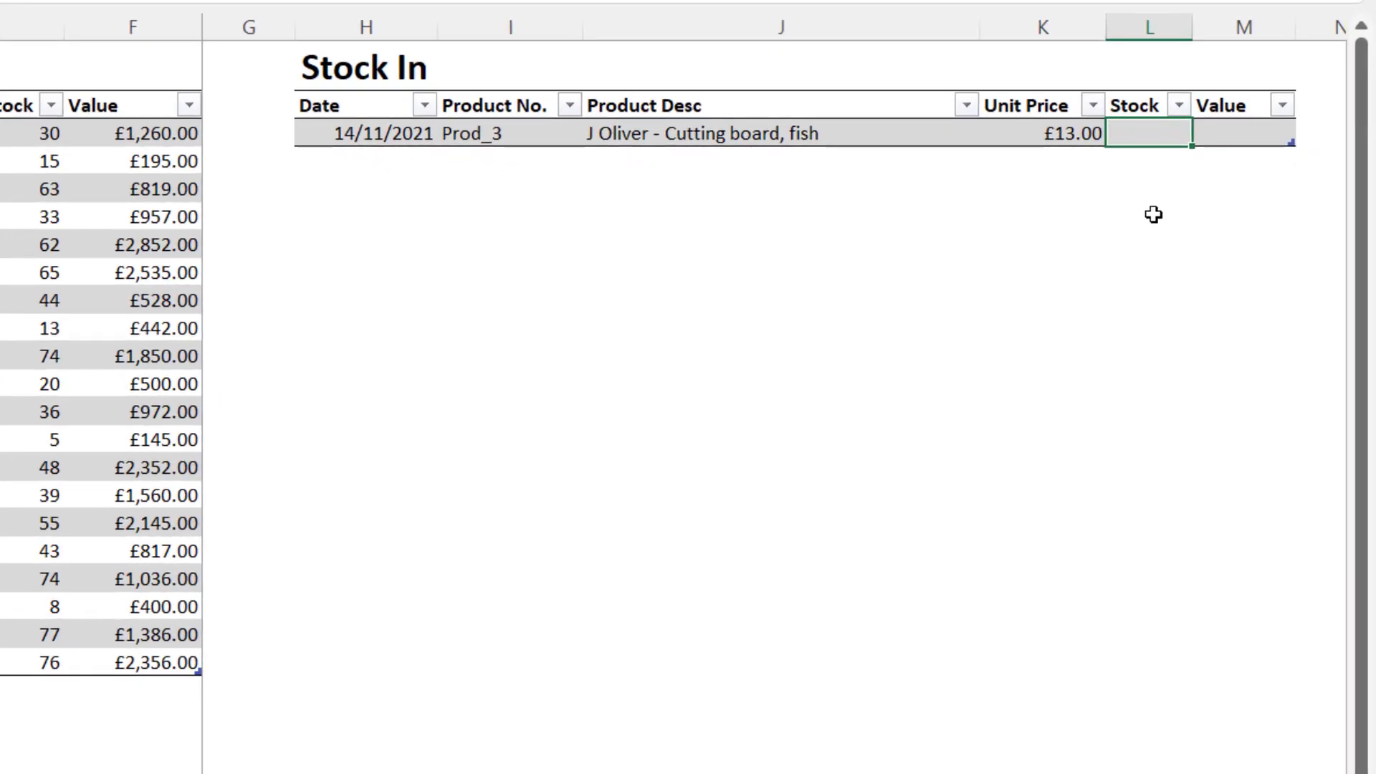
pyautogui.write('50')
pyautogui.press('Tab')
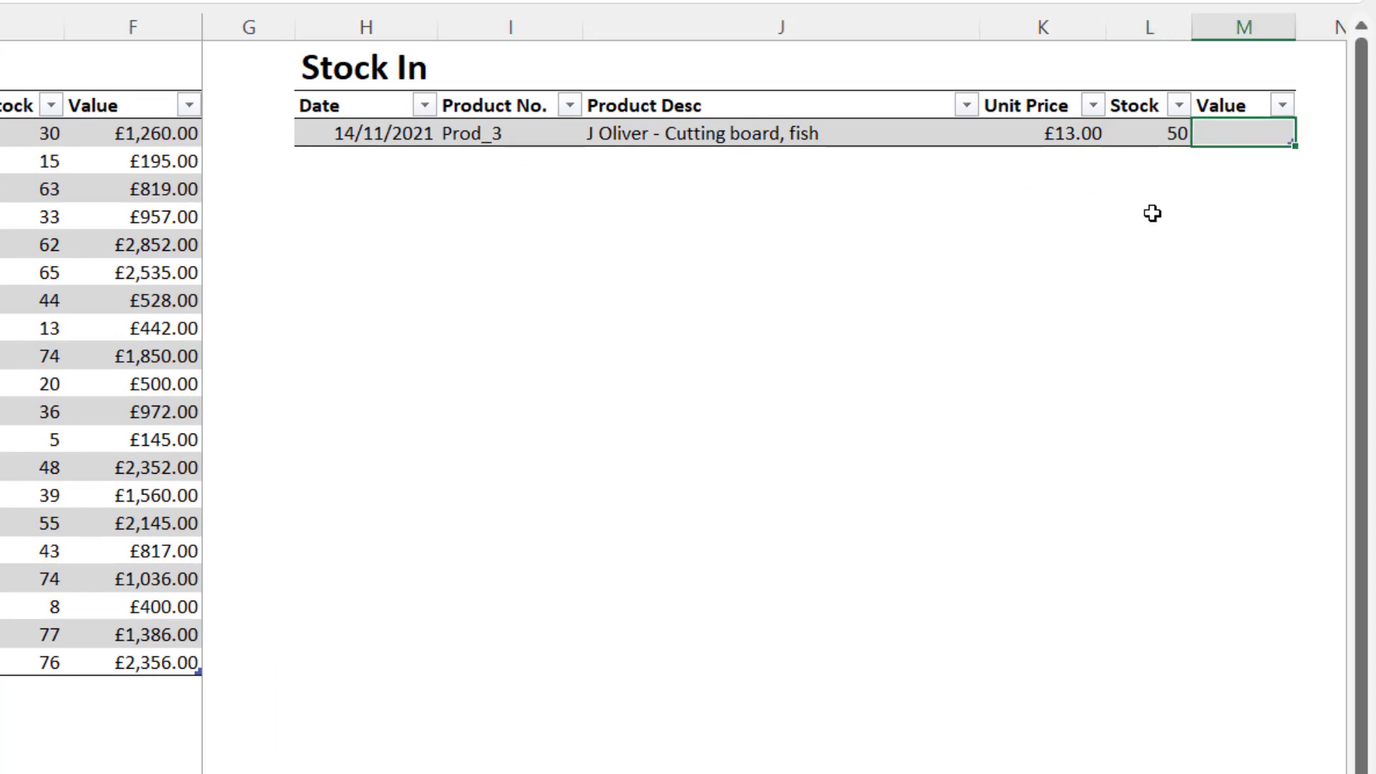
pyautogui.write('=')
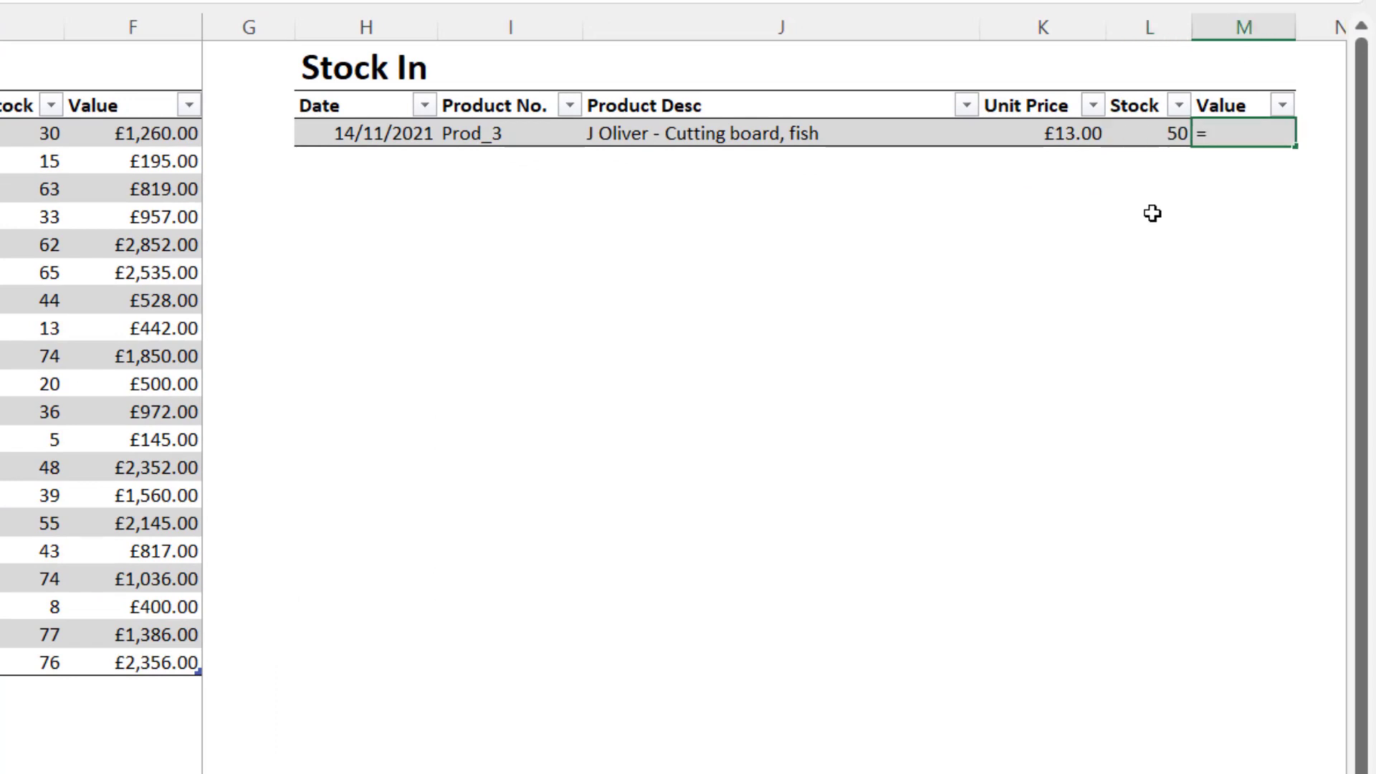
pyautogui.click(1028, 129)
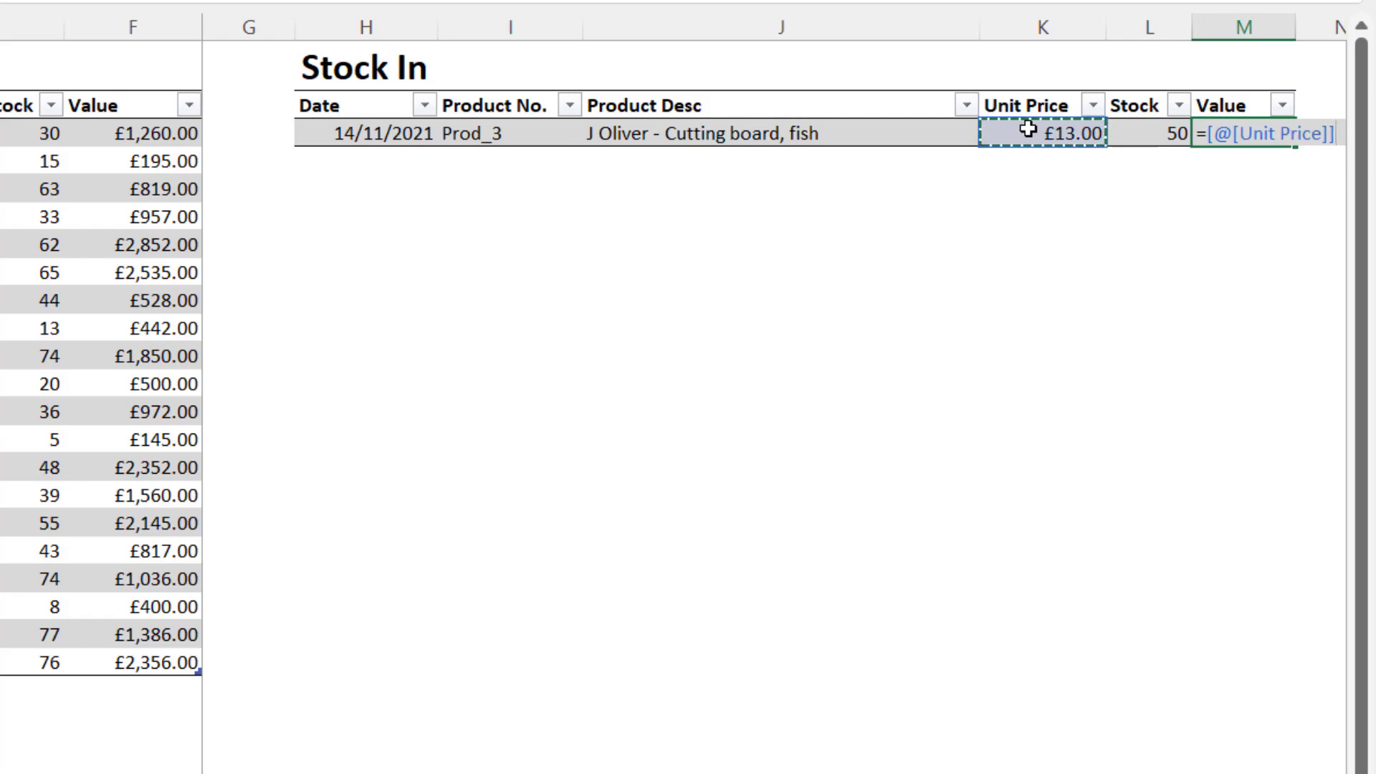
pyautogui.write('*')
pyautogui.click(1139, 131)
pyautogui.click(513, 163)
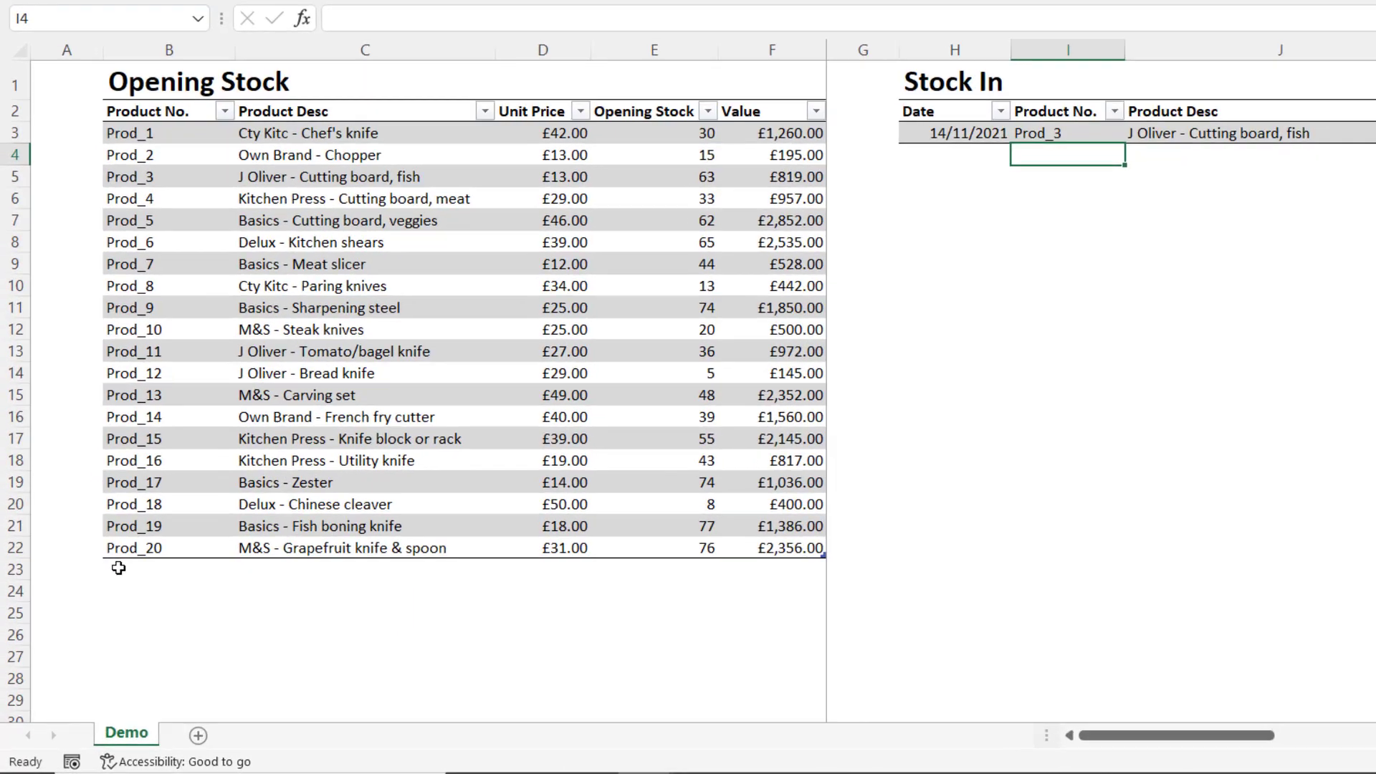
# - Fill Prod_21 into the next row with Basics - Cheeseboard, price 25 and opening stock 10
pyautogui.click(193, 563)
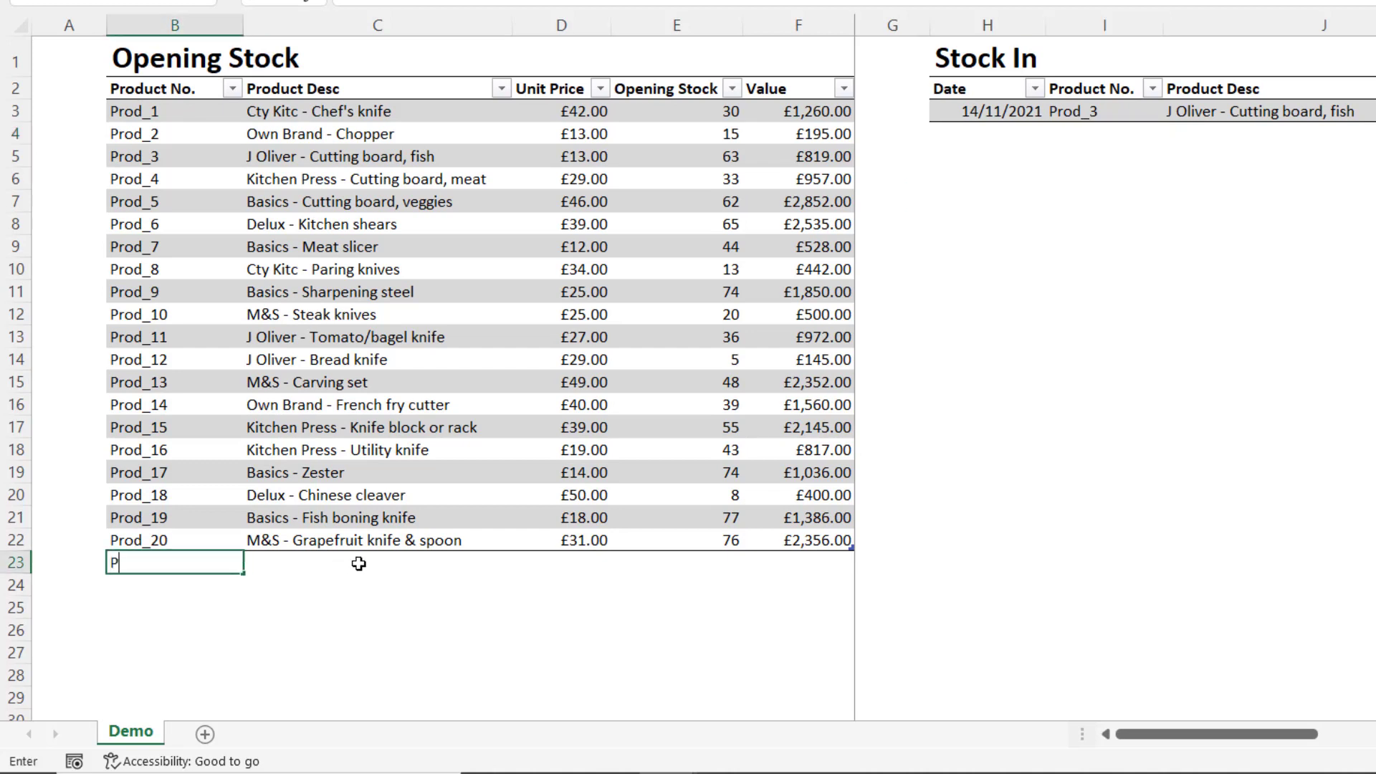
pyautogui.click(198, 537)
pyautogui.moveTo(241, 549); pyautogui.dragTo(212, 570)
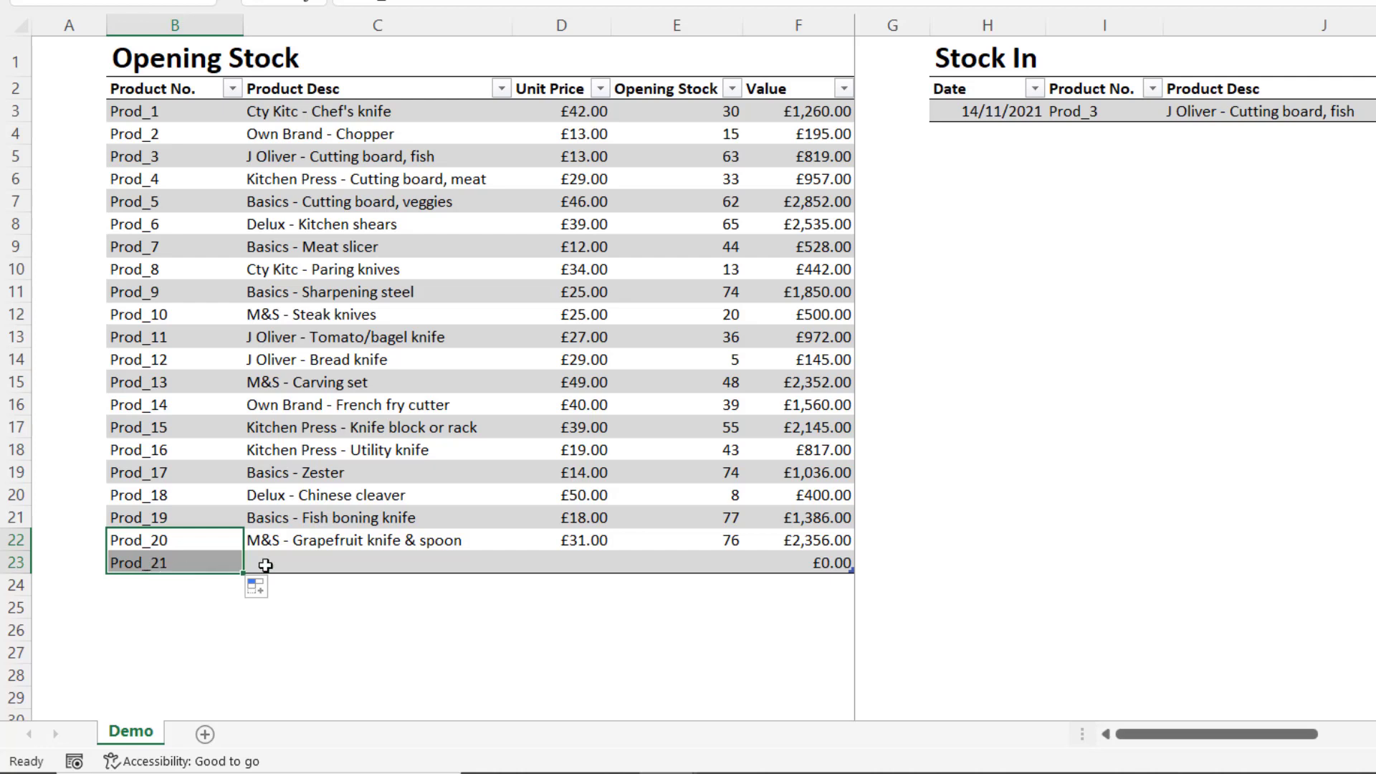
pyautogui.click(314, 569)
pyautogui.write('Bas')
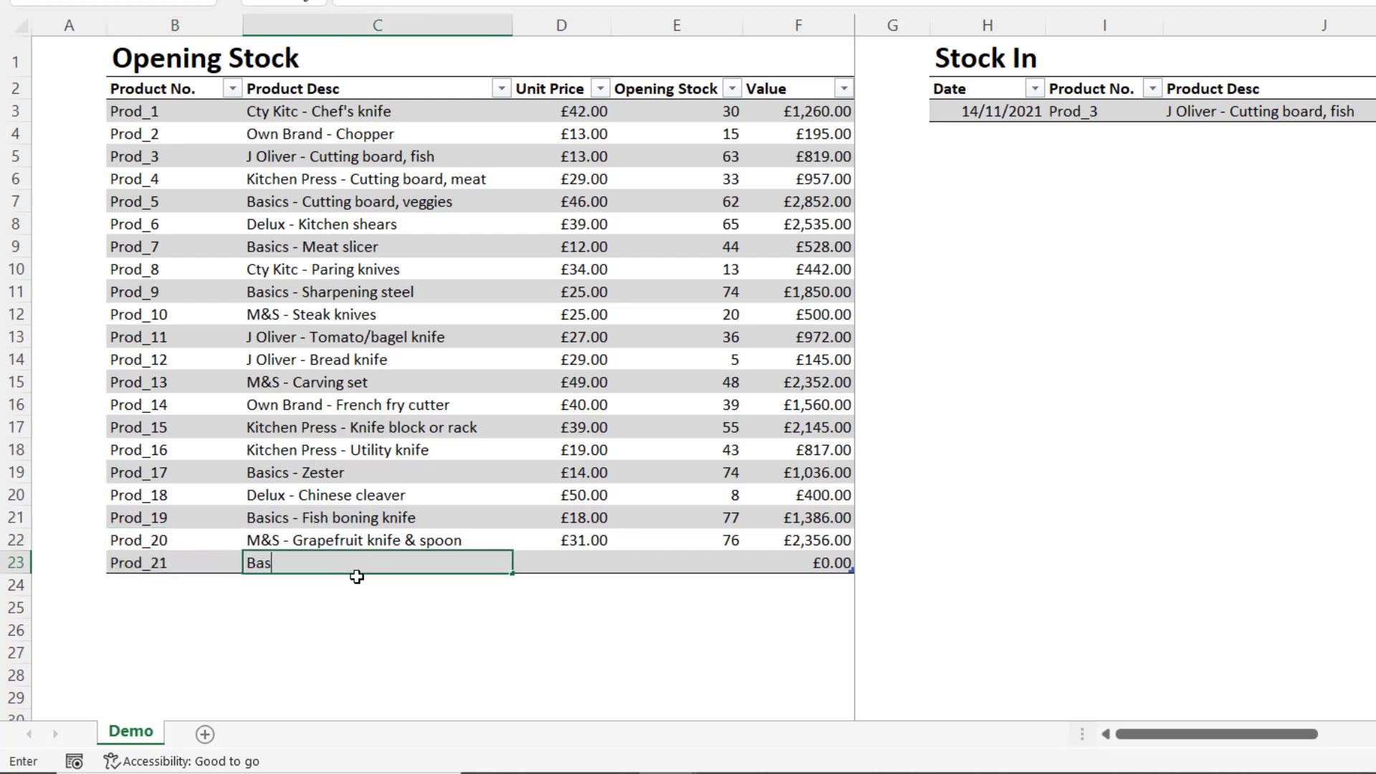
pyautogui.write('ics - Cheeseboard')
pyautogui.press('Tab')
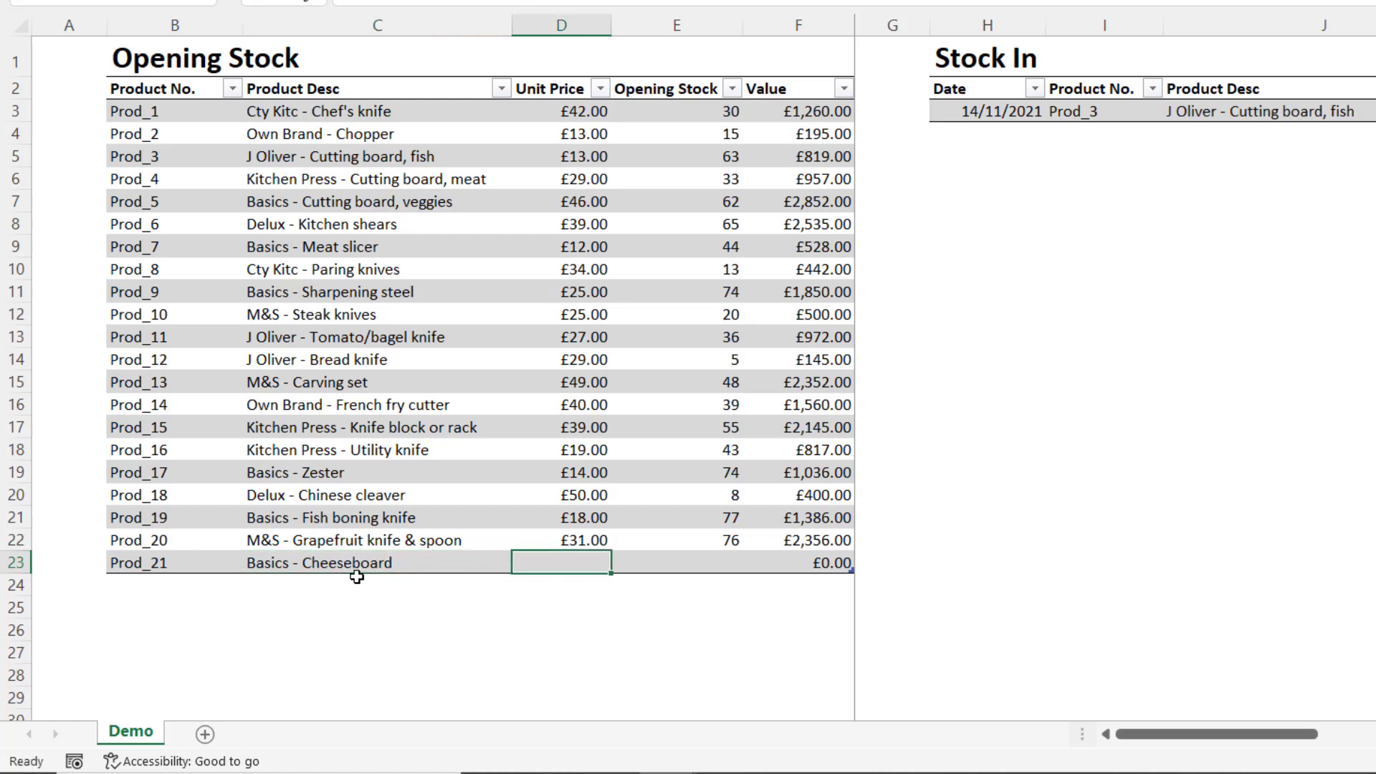
pyautogui.write('25')
pyautogui.press('Tab')
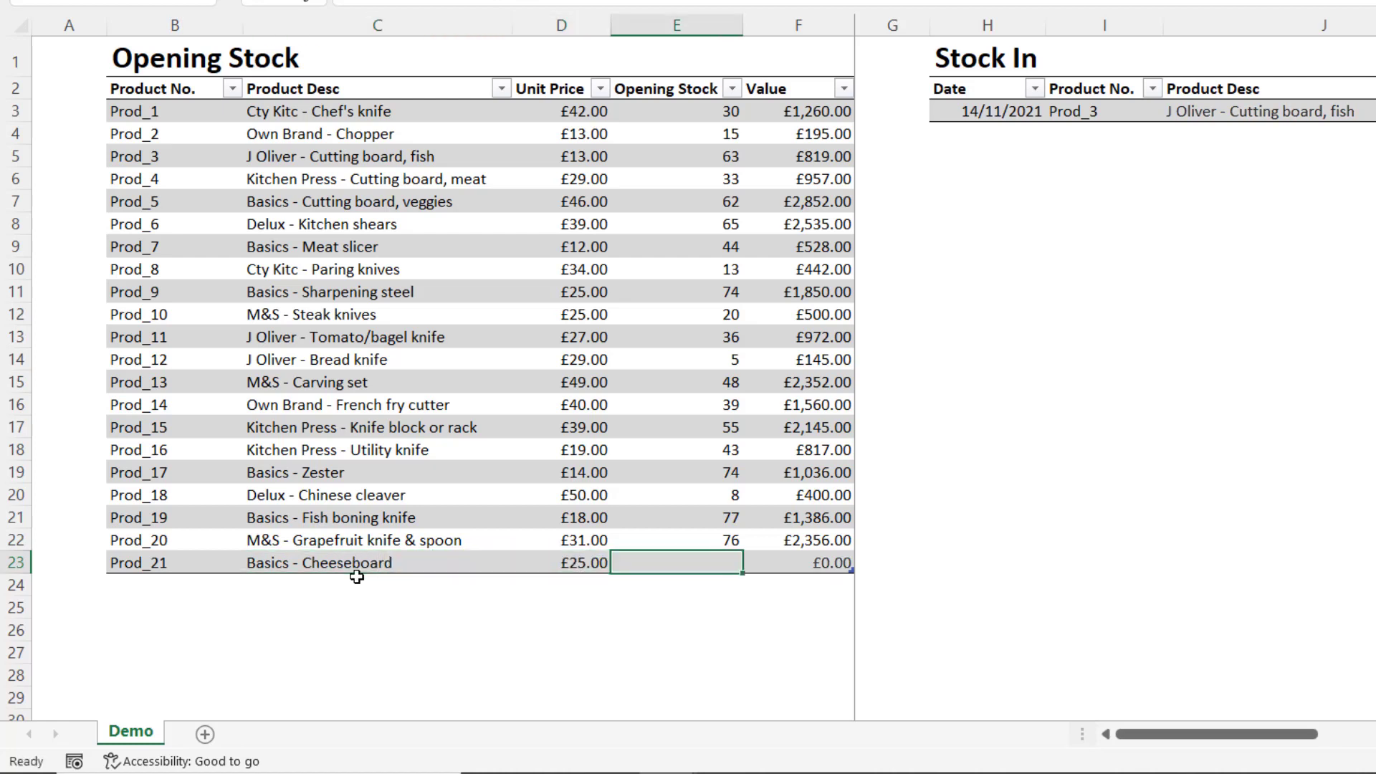
pyautogui.write('10')
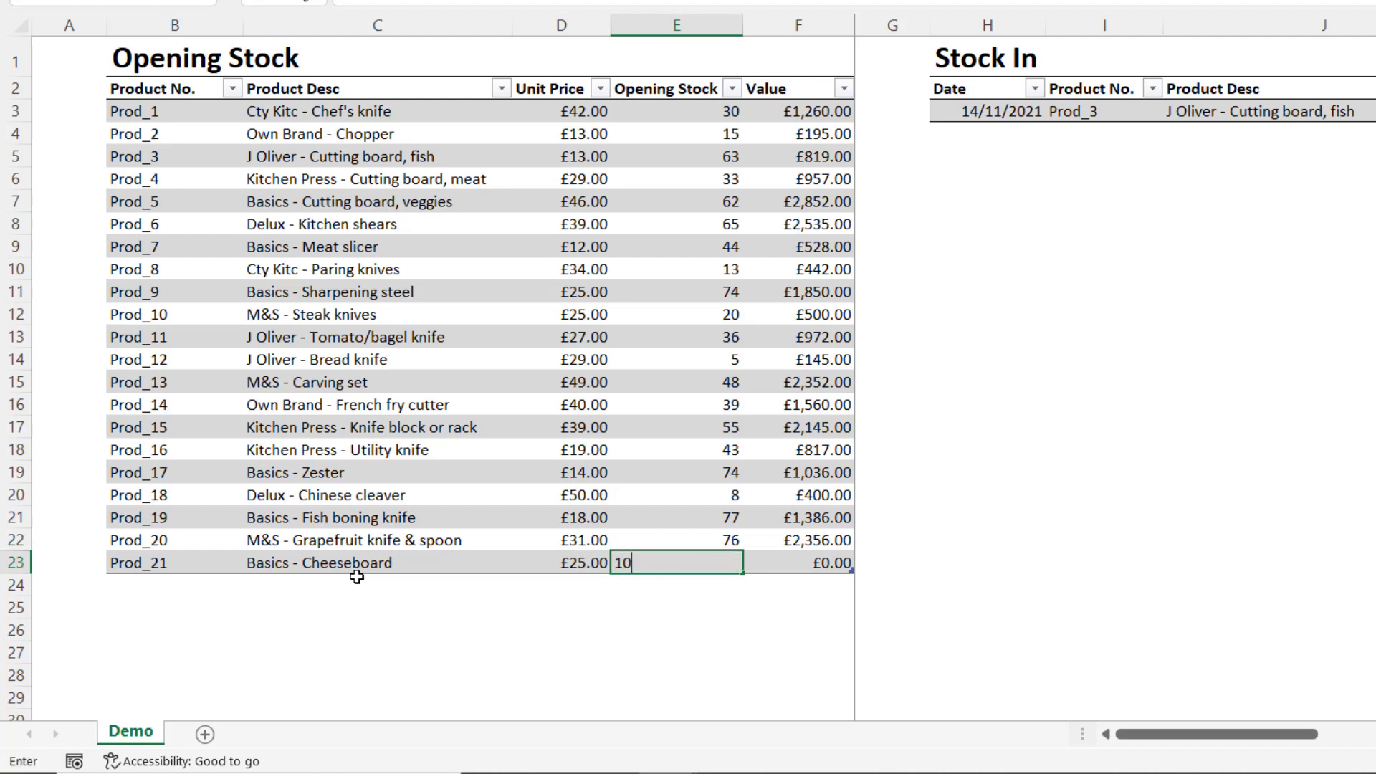
pyautogui.press('Tab')
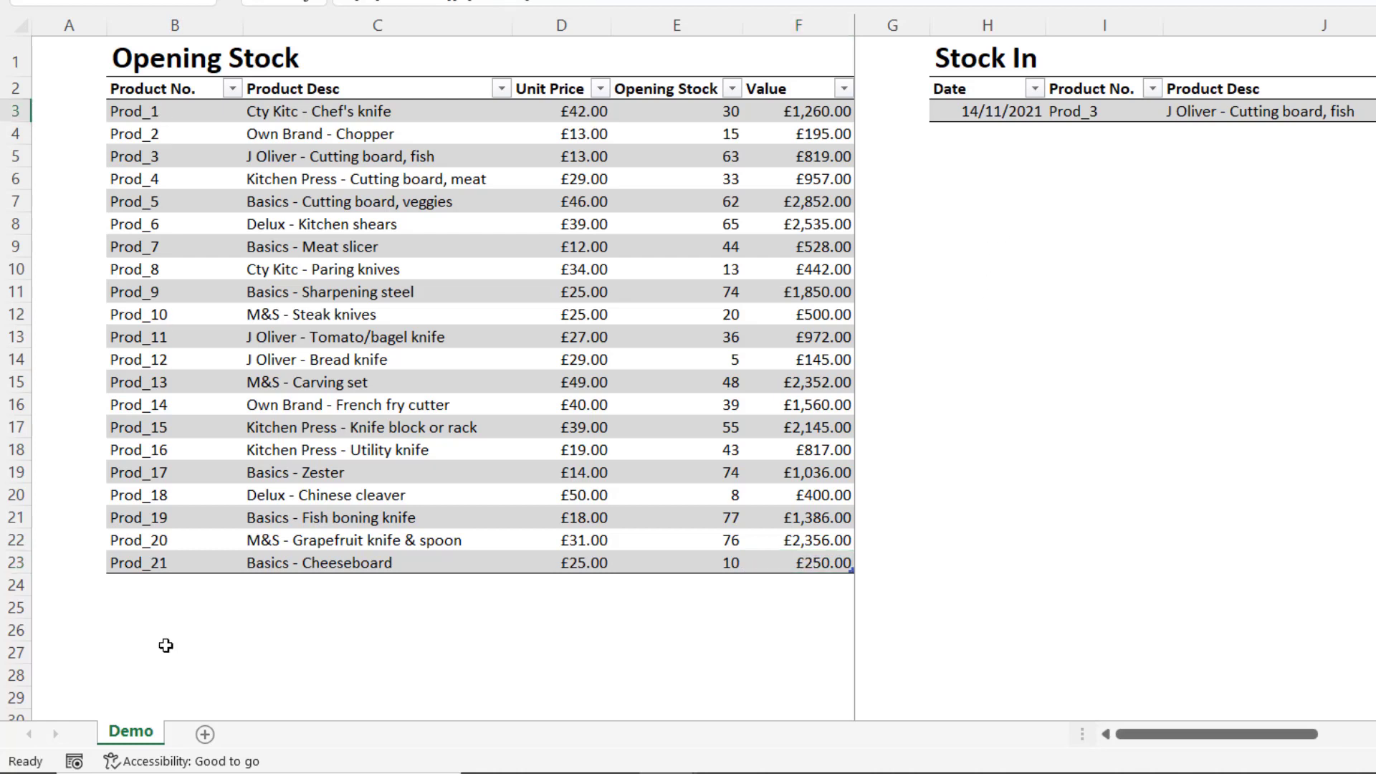
pyautogui.hscroll(6, 792, 359)
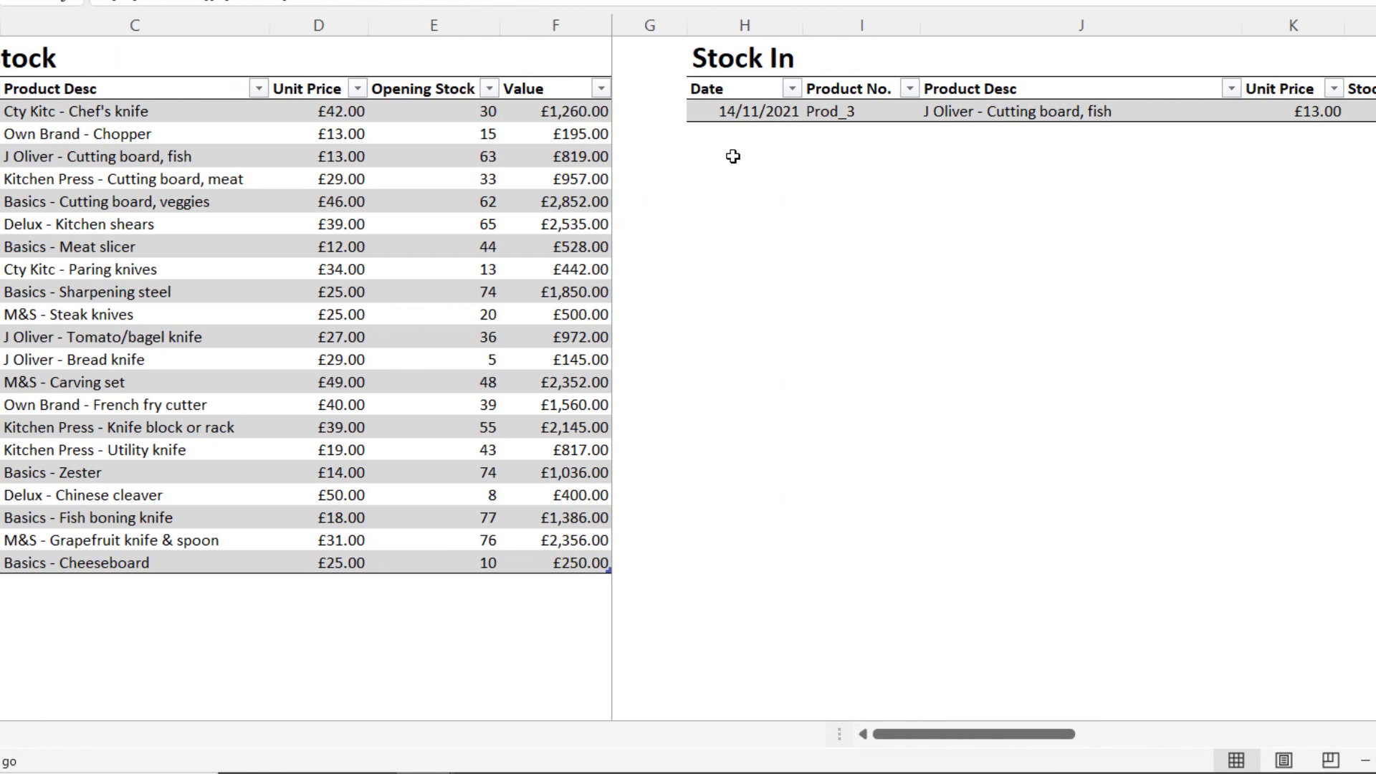
# - Add a Stock In row dated 14/11/2021 for Prod_21 with 60 in Stock
pyautogui.click(545, 133)
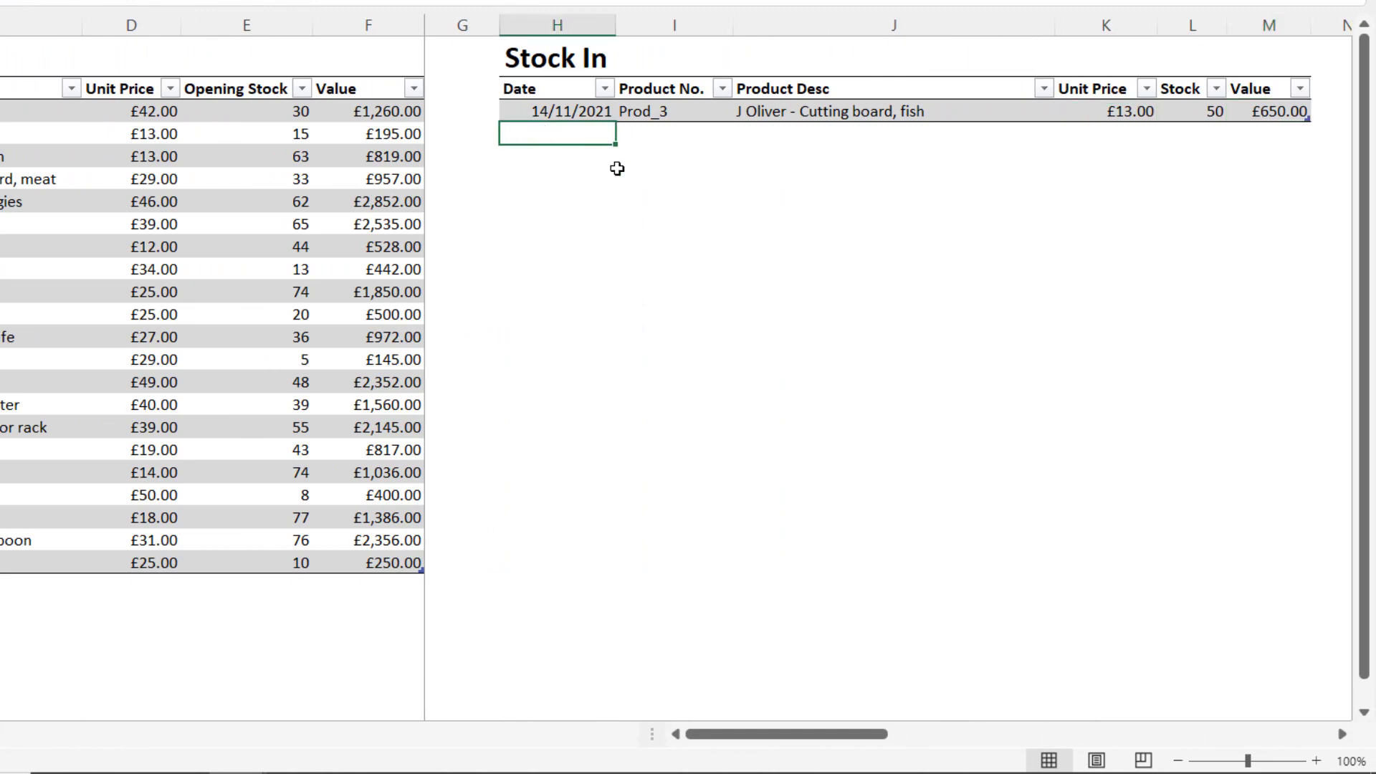
pyautogui.hotkey('ctrl', ';')
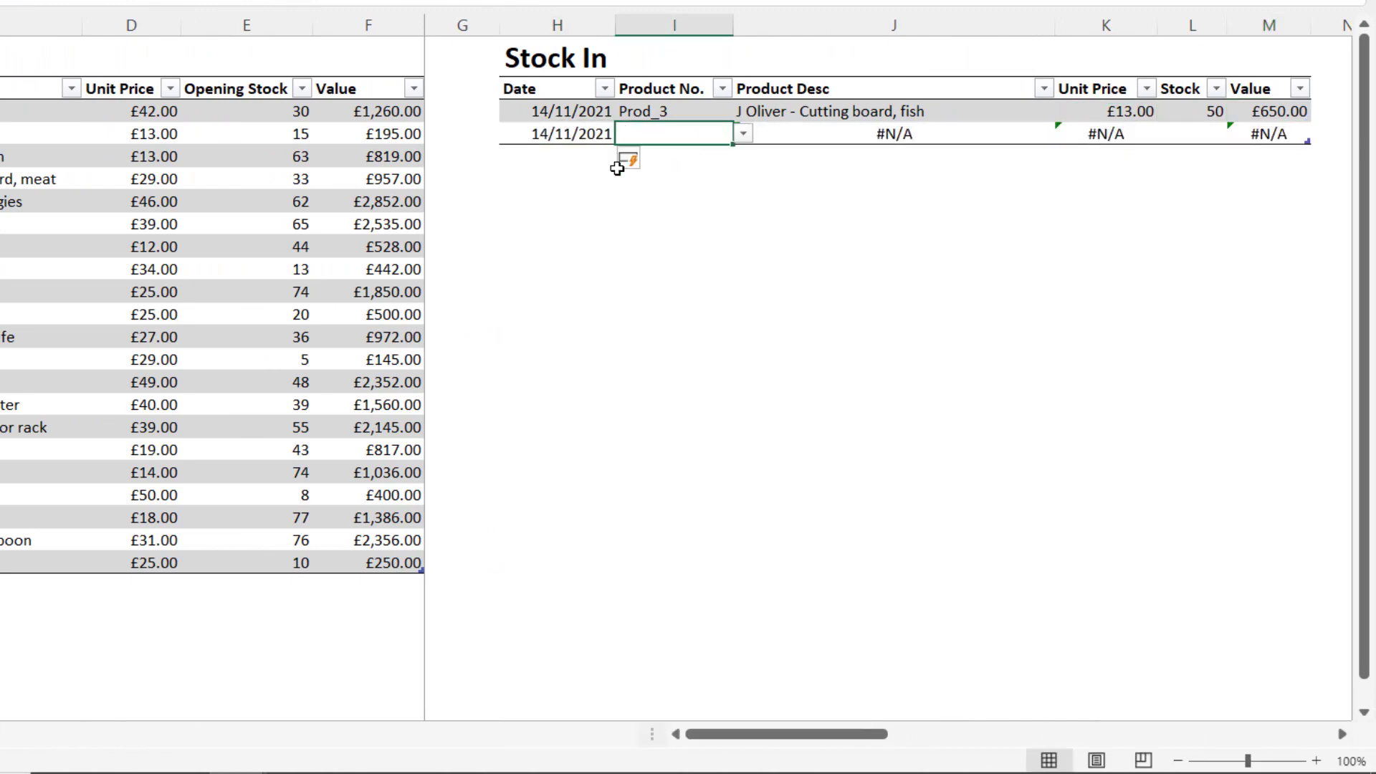
pyautogui.click(745, 140)
pyautogui.moveTo(741, 176); pyautogui.dragTo(745, 259)
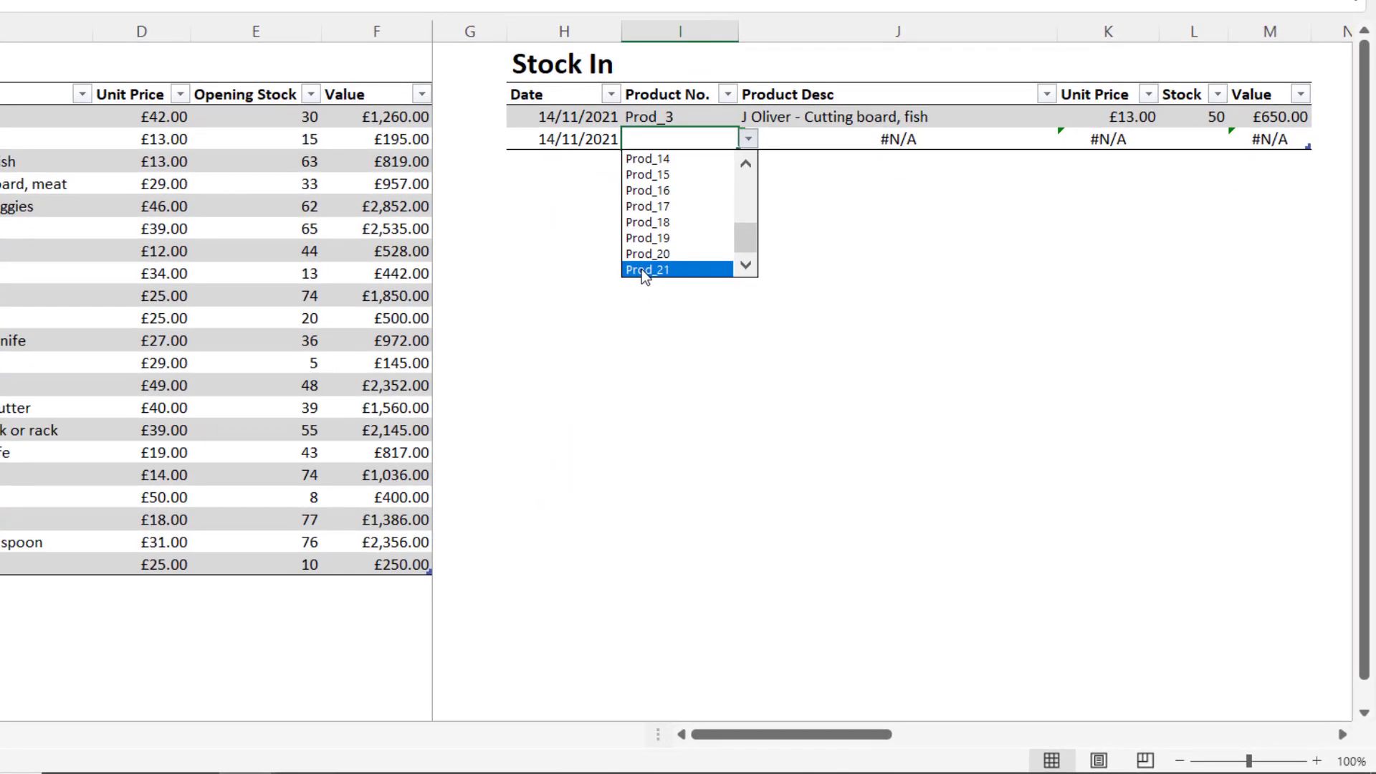
pyautogui.click(642, 270)
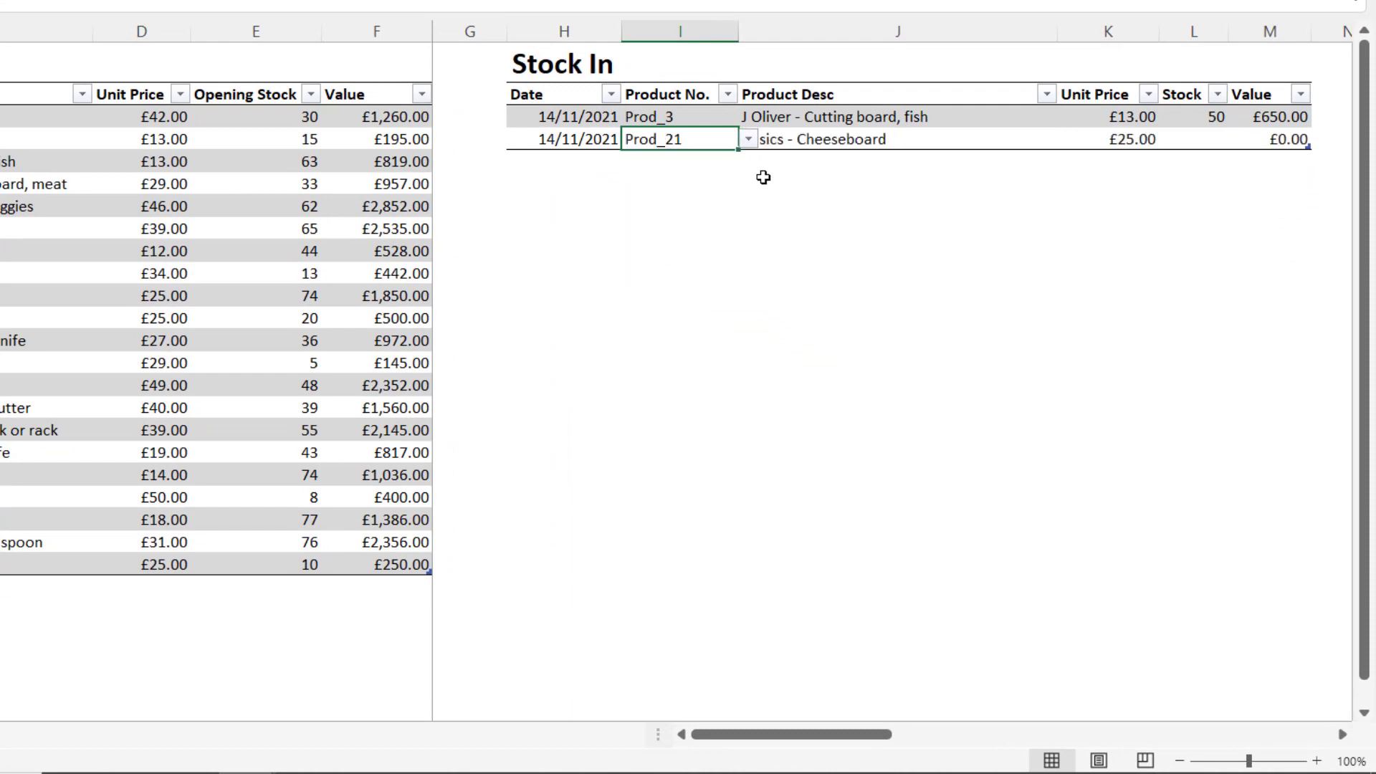
pyautogui.click(1166, 143)
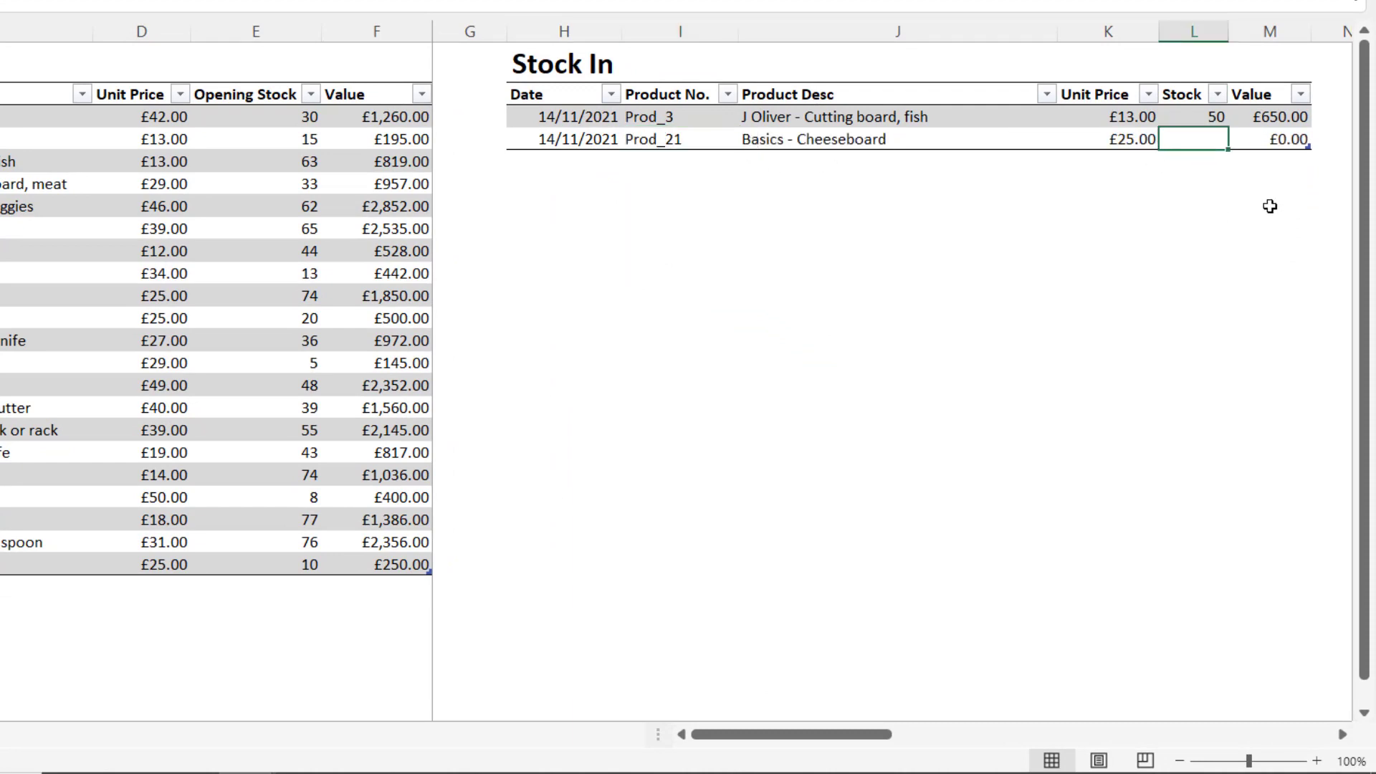
pyautogui.write('60')
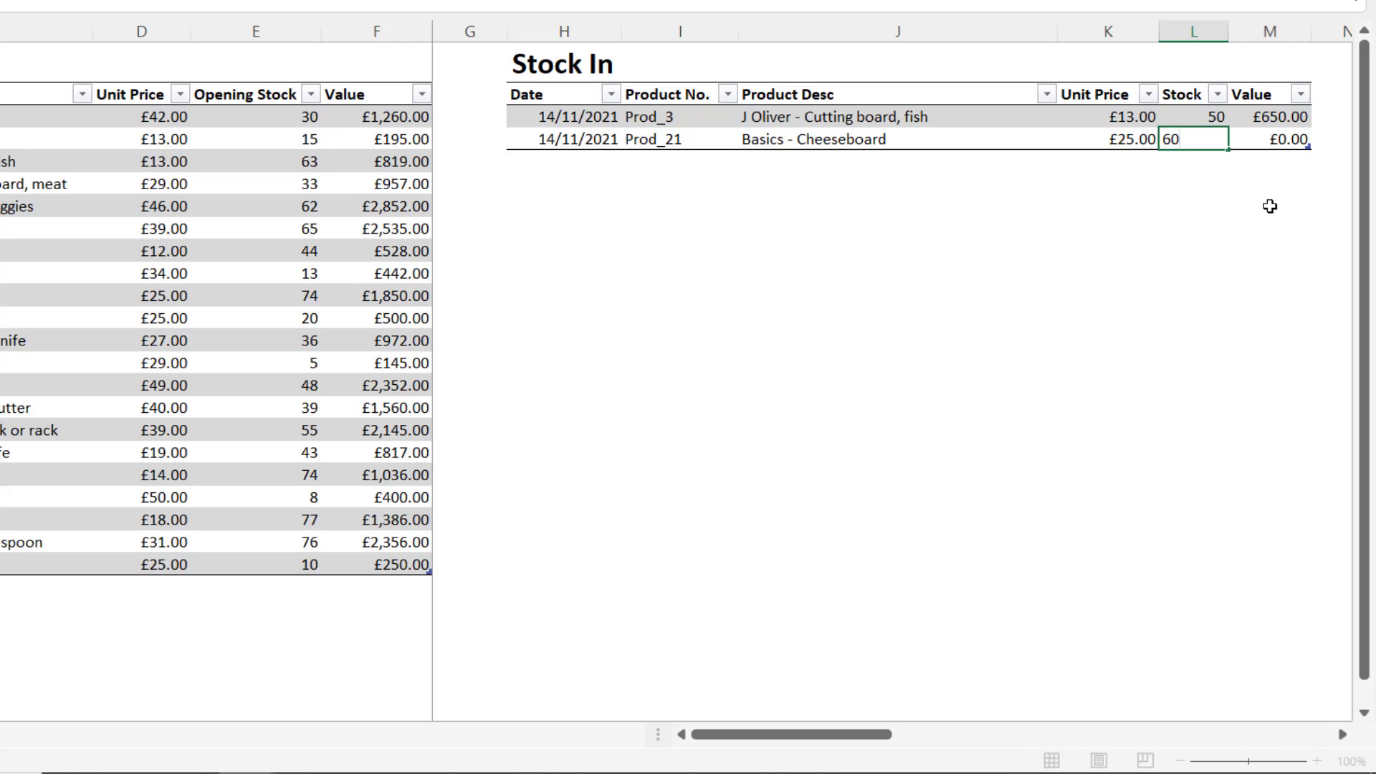
pyautogui.press('Return')
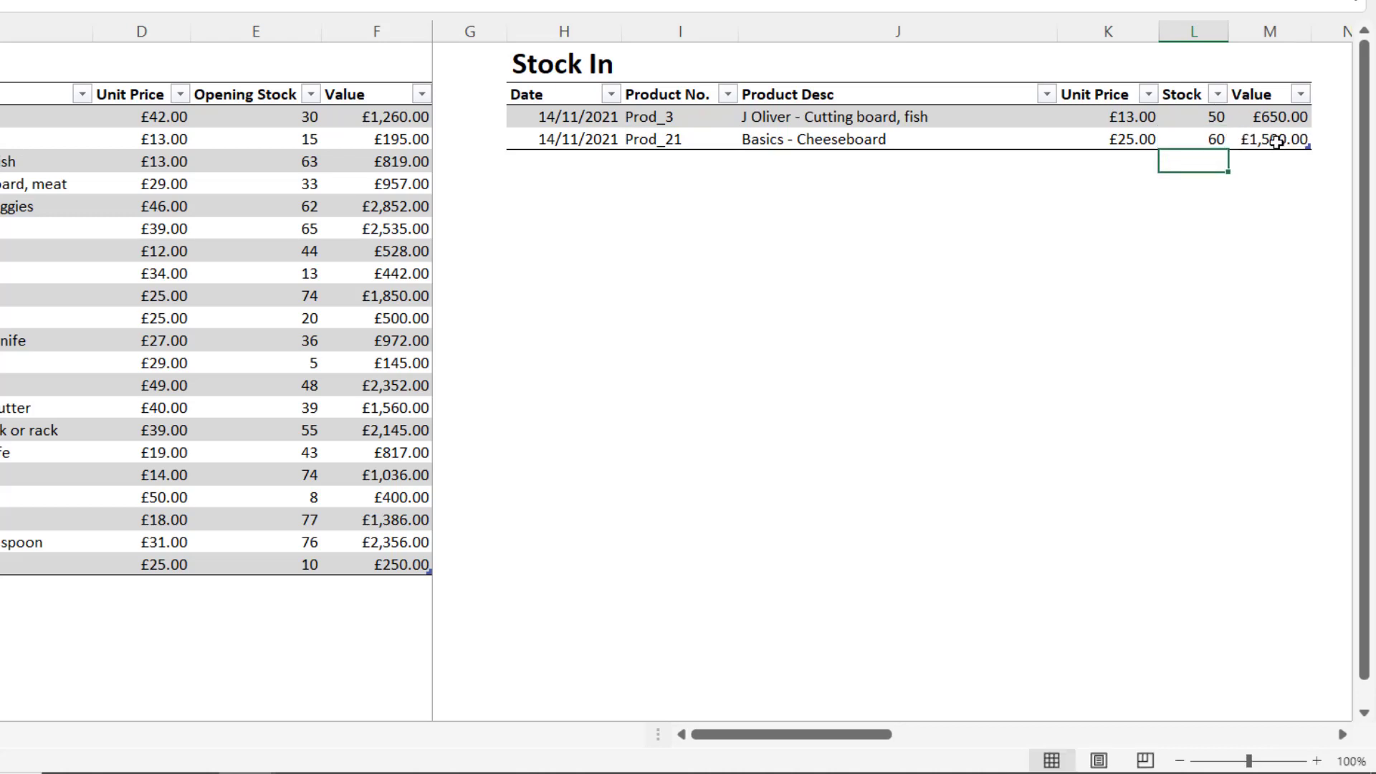
pyautogui.moveTo(824, 733); pyautogui.dragTo(1021, 725)
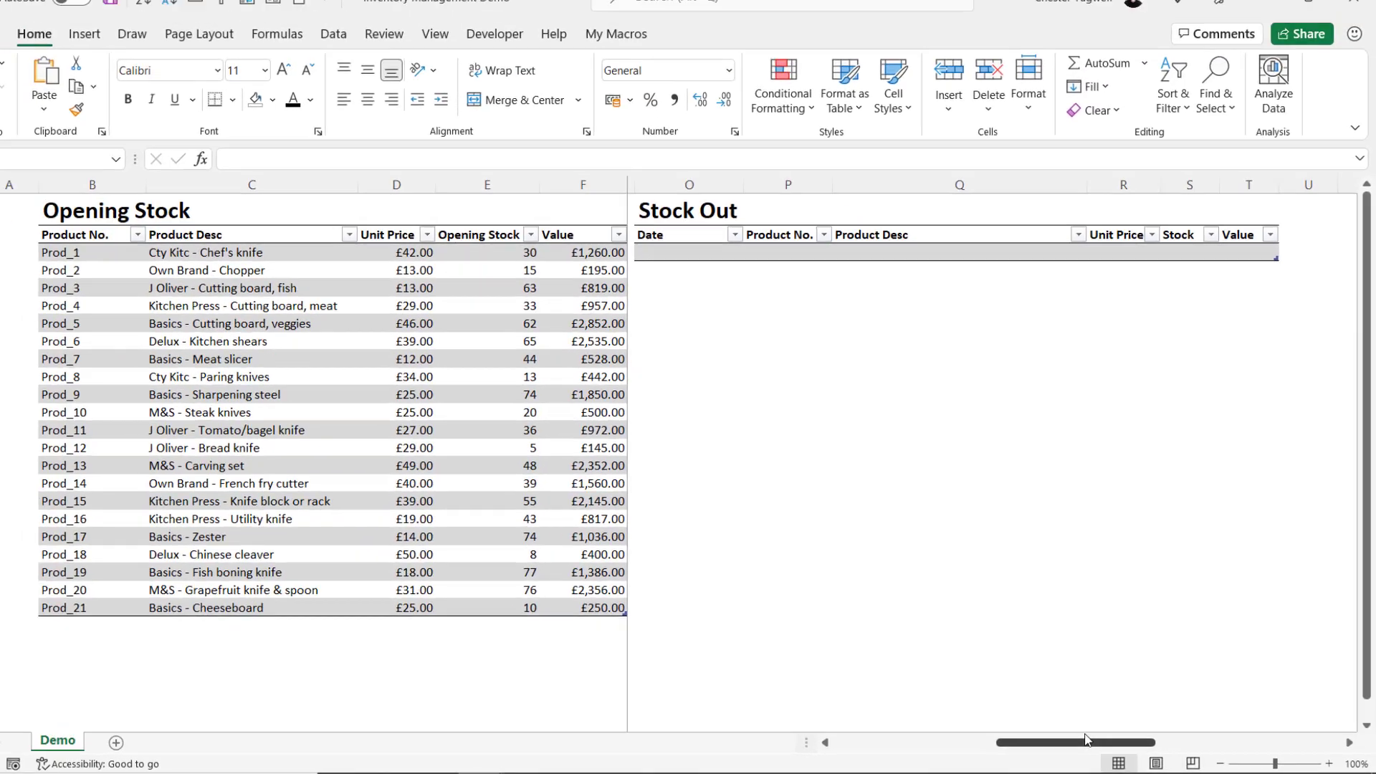
# - Enter today's date, 14/11/2021, in the first Stock Out Date cell
pyautogui.click(577, 140)
pyautogui.hotkey('ctrl', ';')
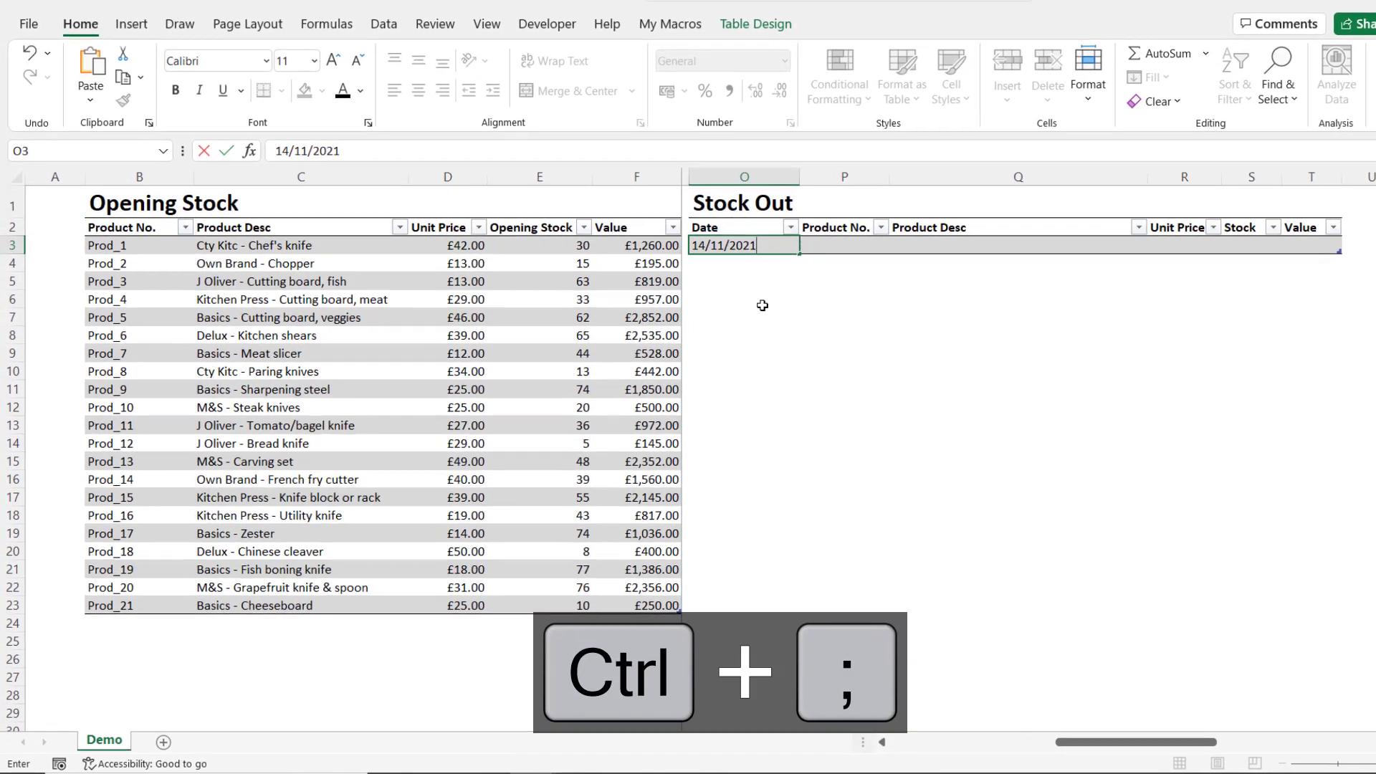
pyautogui.press('Tab')
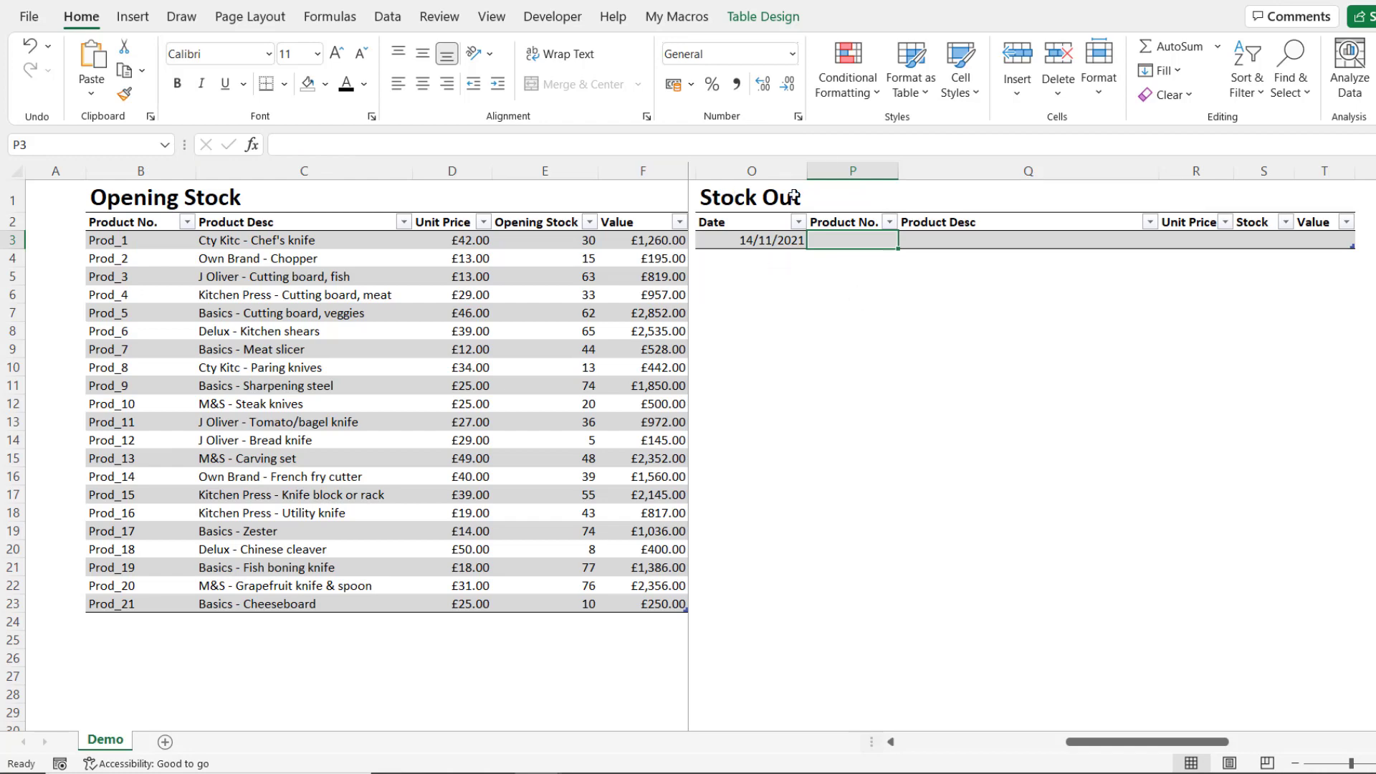
# - Add a List data validation on Stock Out Product No. using source B3:B23
pyautogui.click(390, 18)
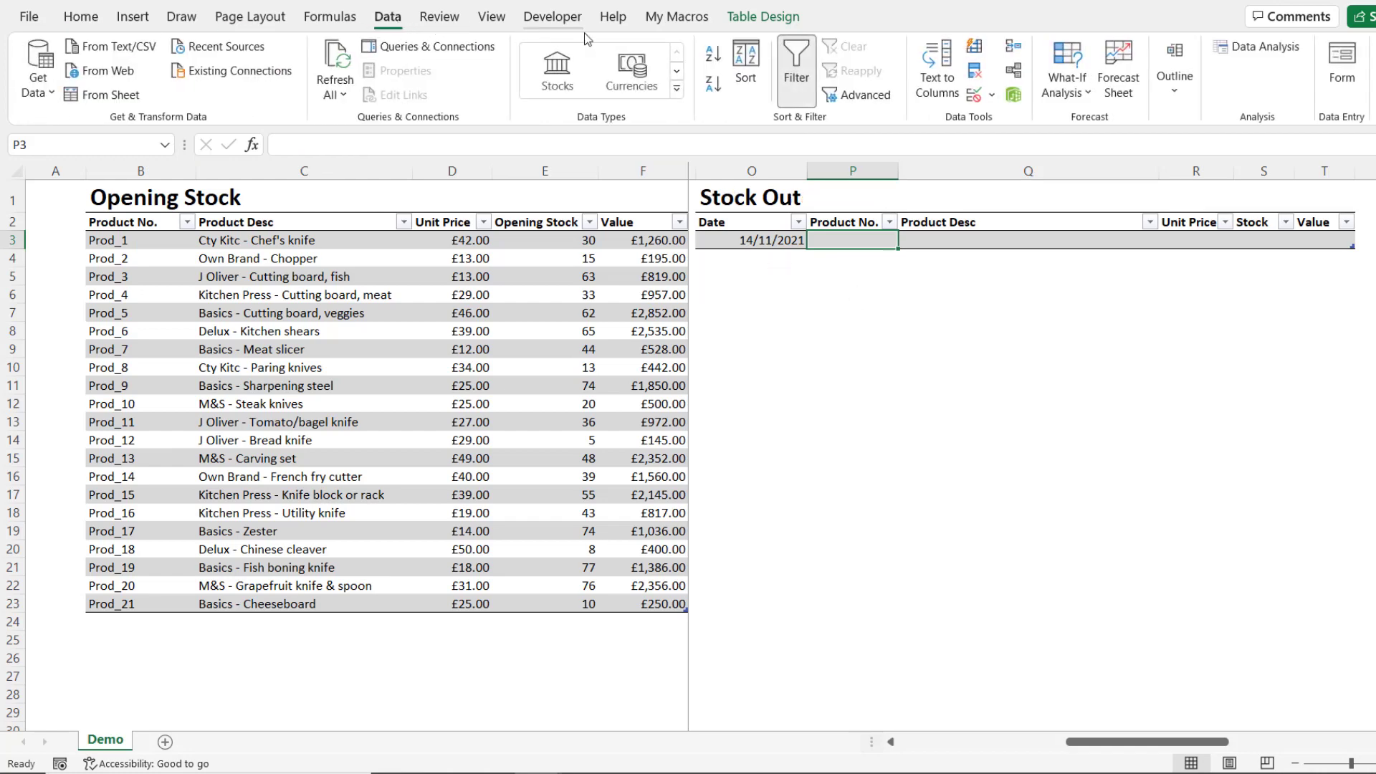
pyautogui.click(973, 94)
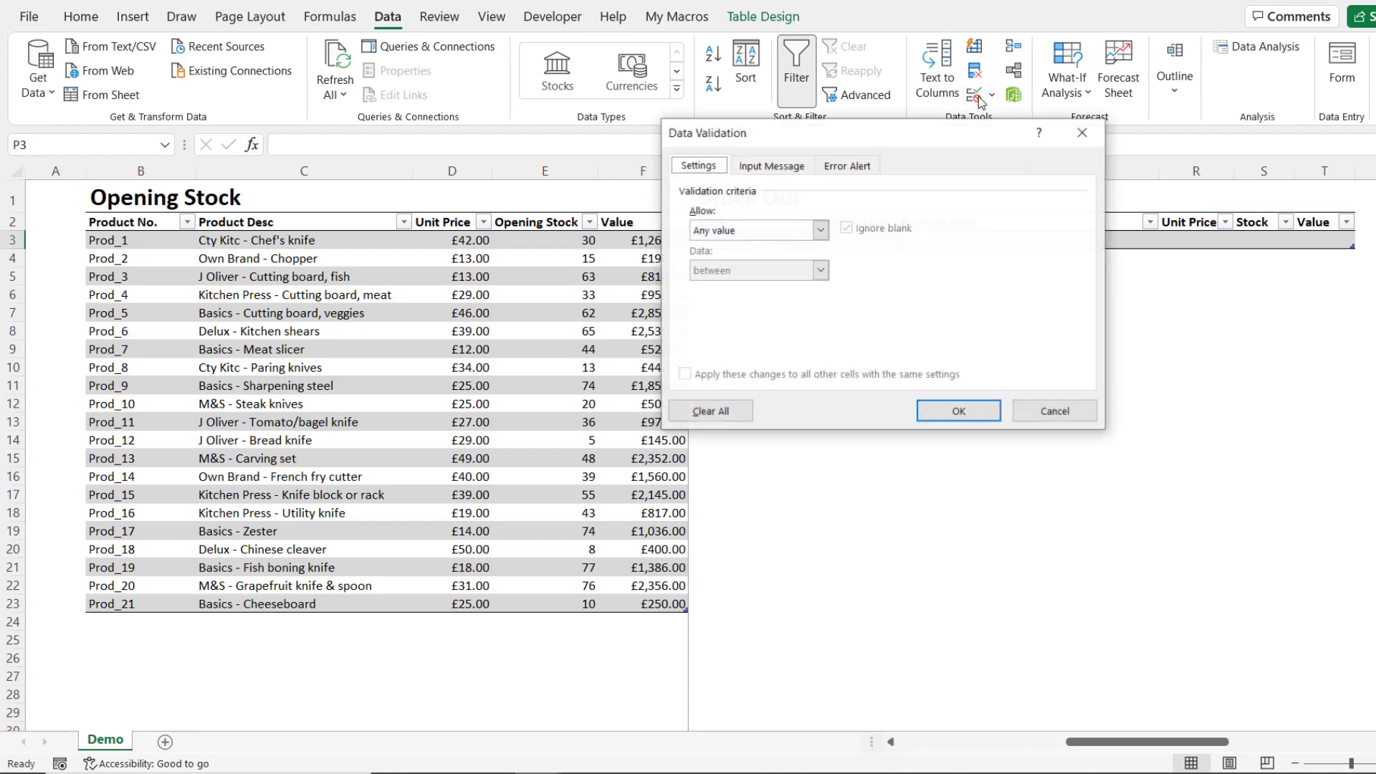
pyautogui.click(821, 232)
pyautogui.click(729, 286)
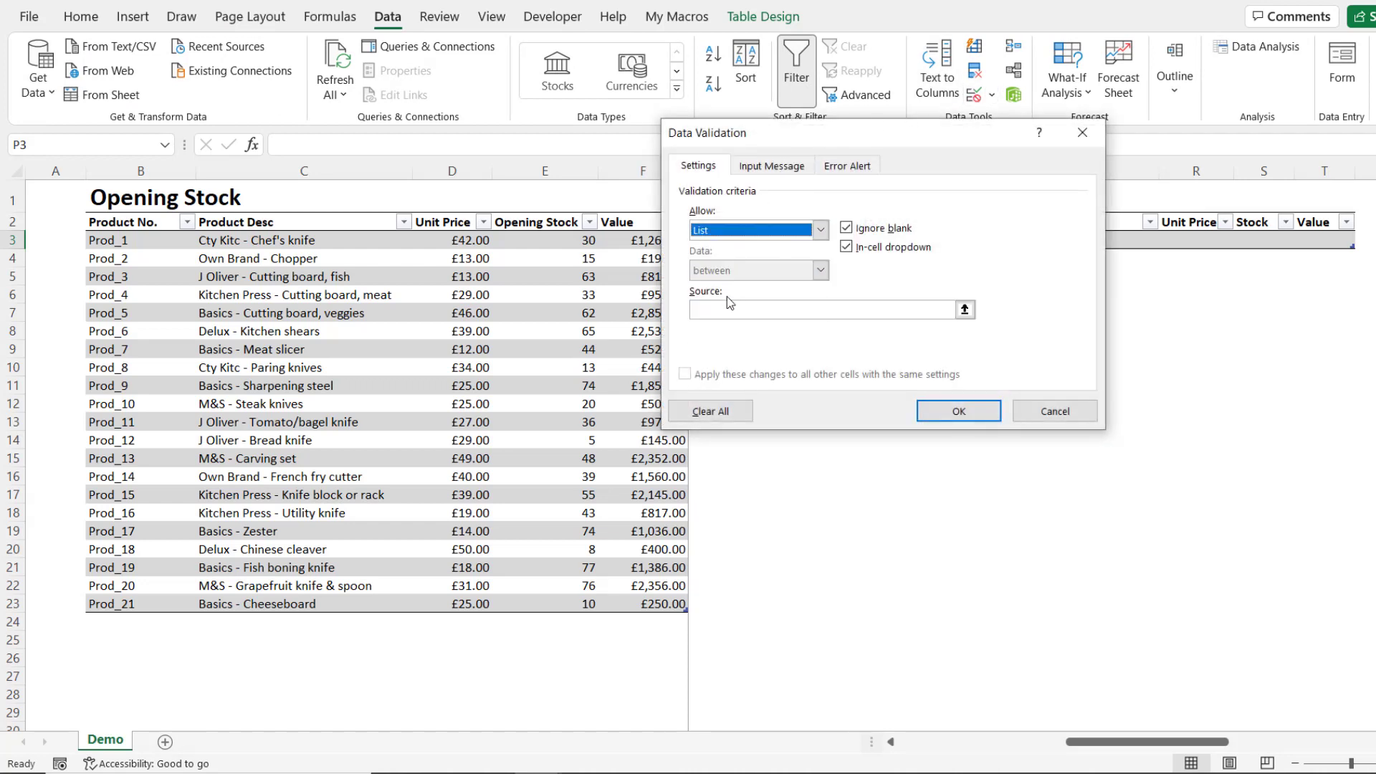
pyautogui.click(726, 312)
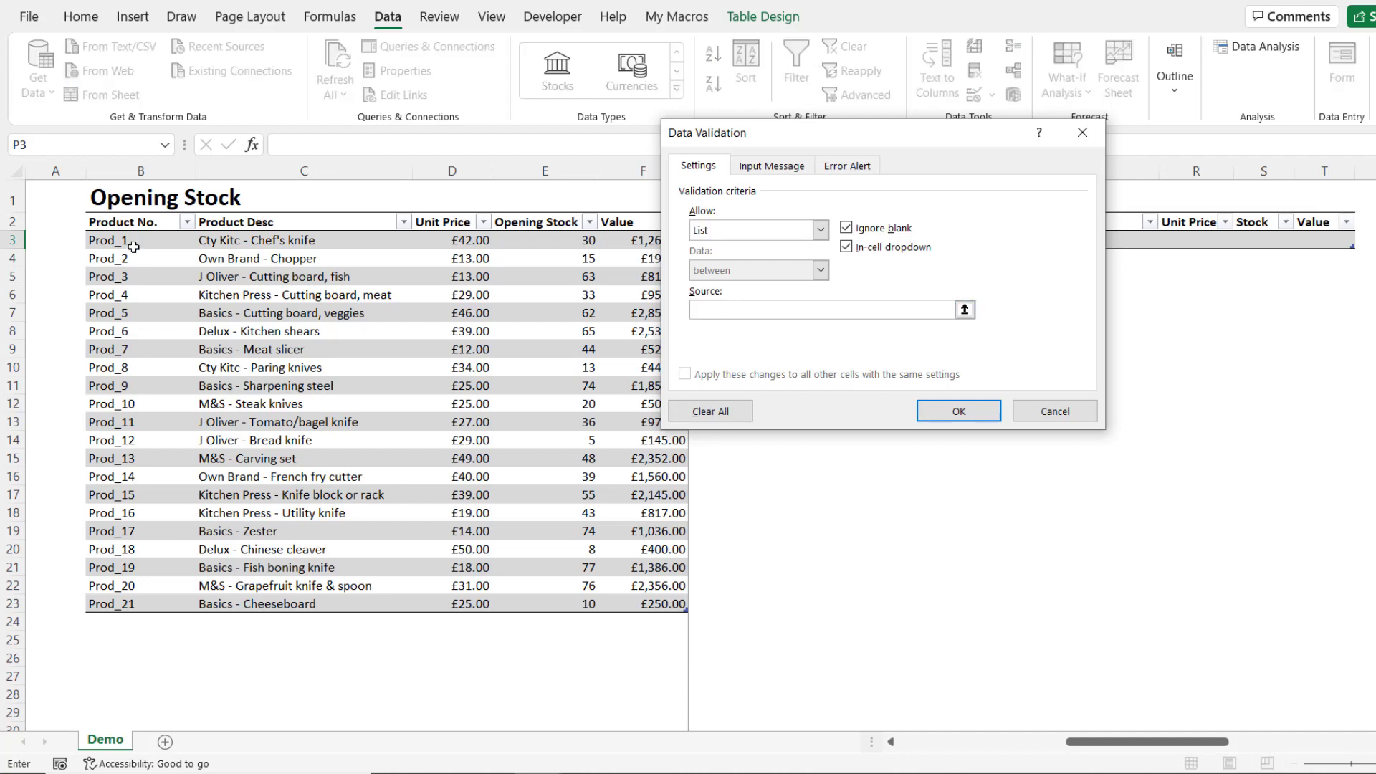
pyautogui.moveTo(133, 241); pyautogui.dragTo(148, 606)
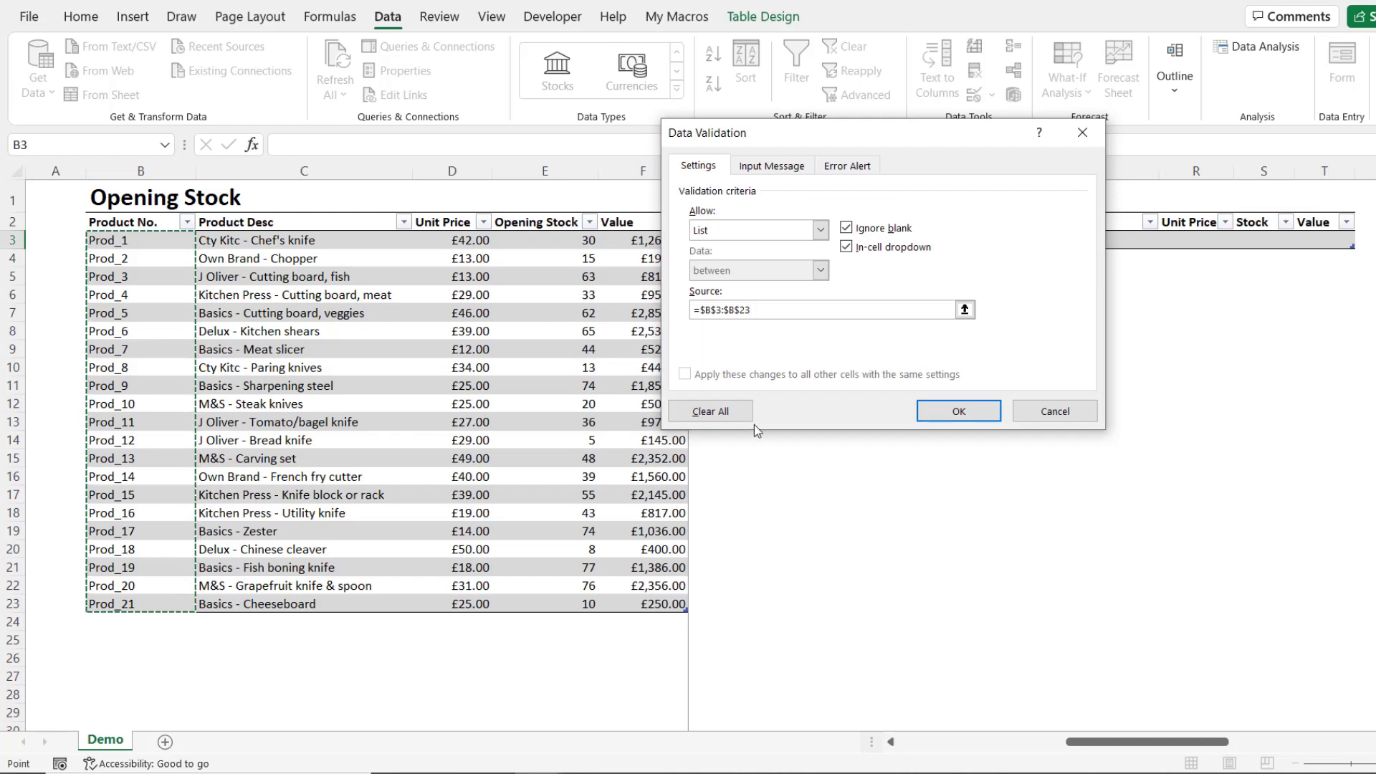
pyautogui.click(938, 423)
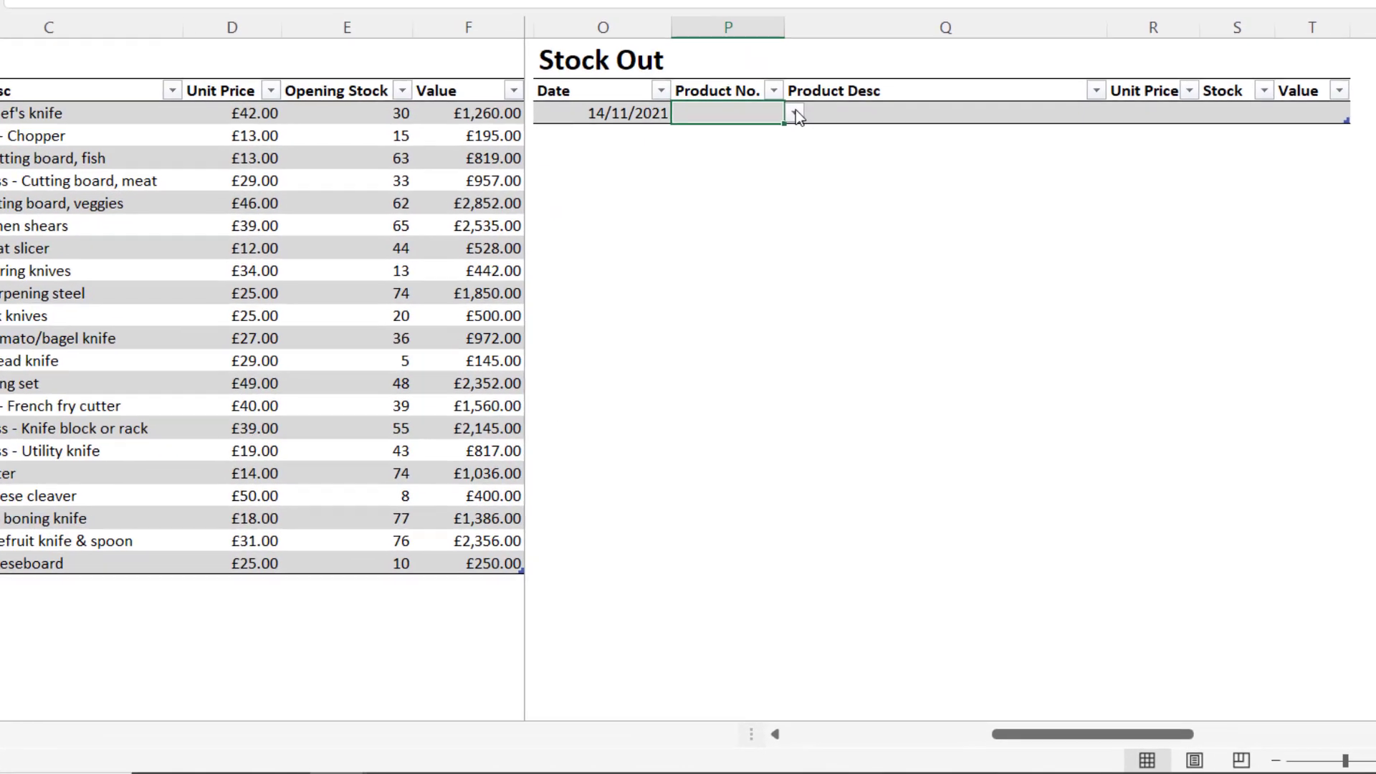
# - Choose Prod_6 and enter =VLOOKUP([@[Product No.]],Opening_Stock,2,FALSE) in Product Desc
pyautogui.click(907, 240)
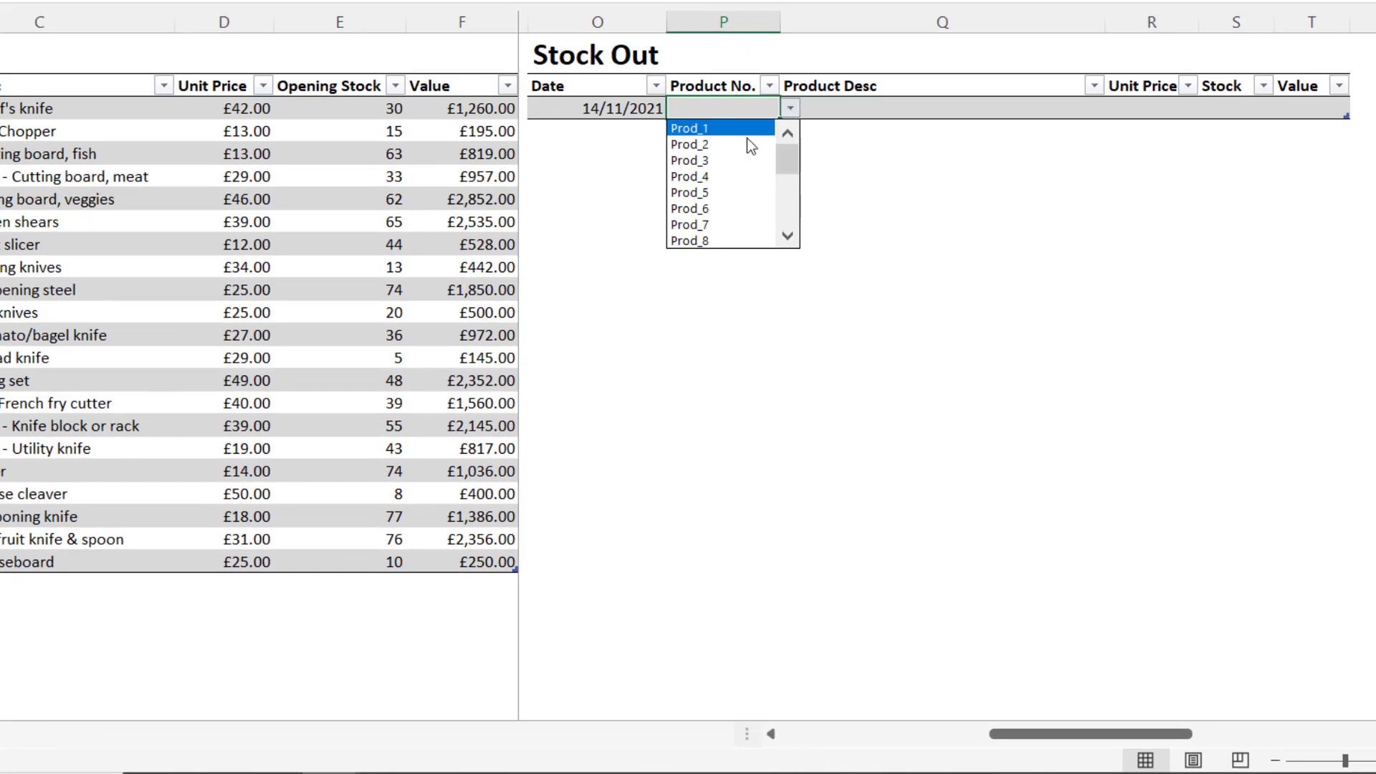
pyautogui.click(717, 208)
pyautogui.click(835, 112)
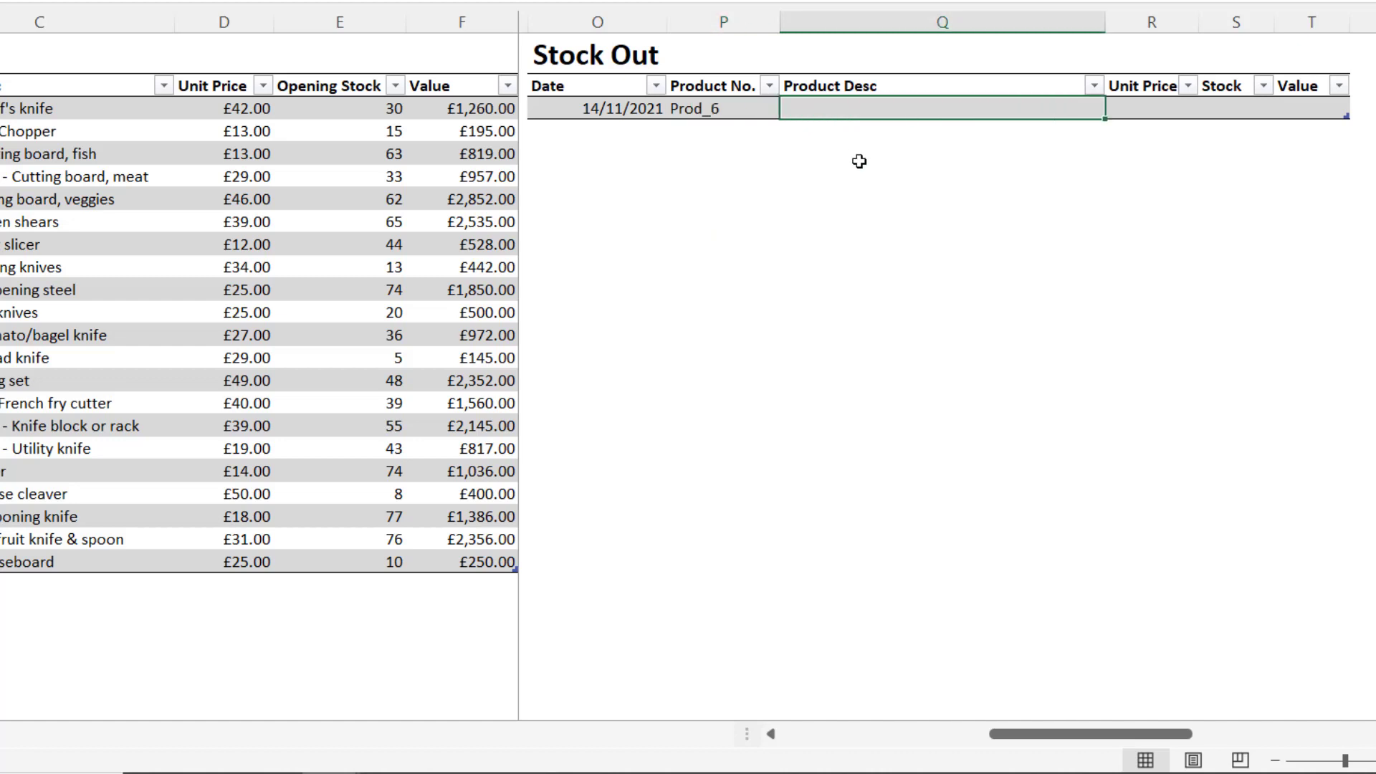
pyautogui.write('=vl')
pyautogui.press('Tab')
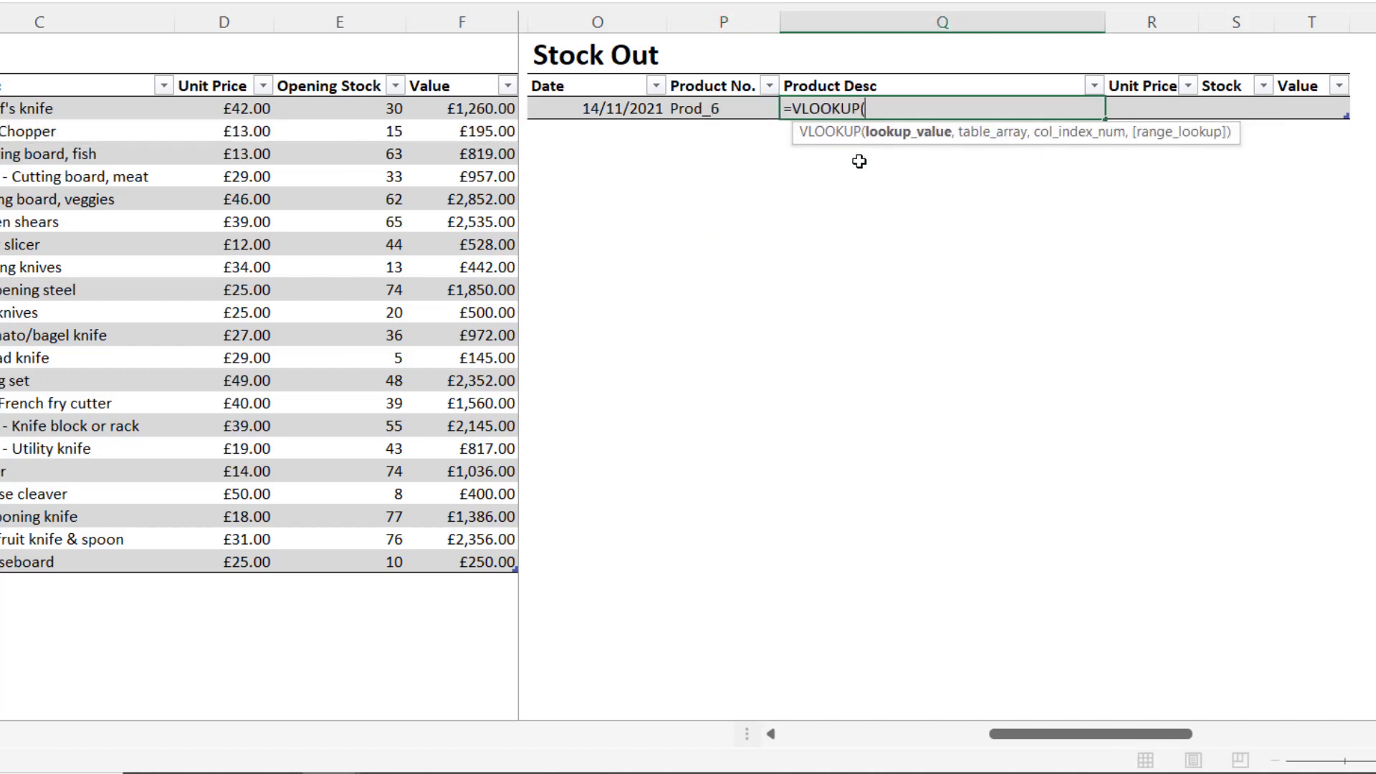
pyautogui.click(706, 109)
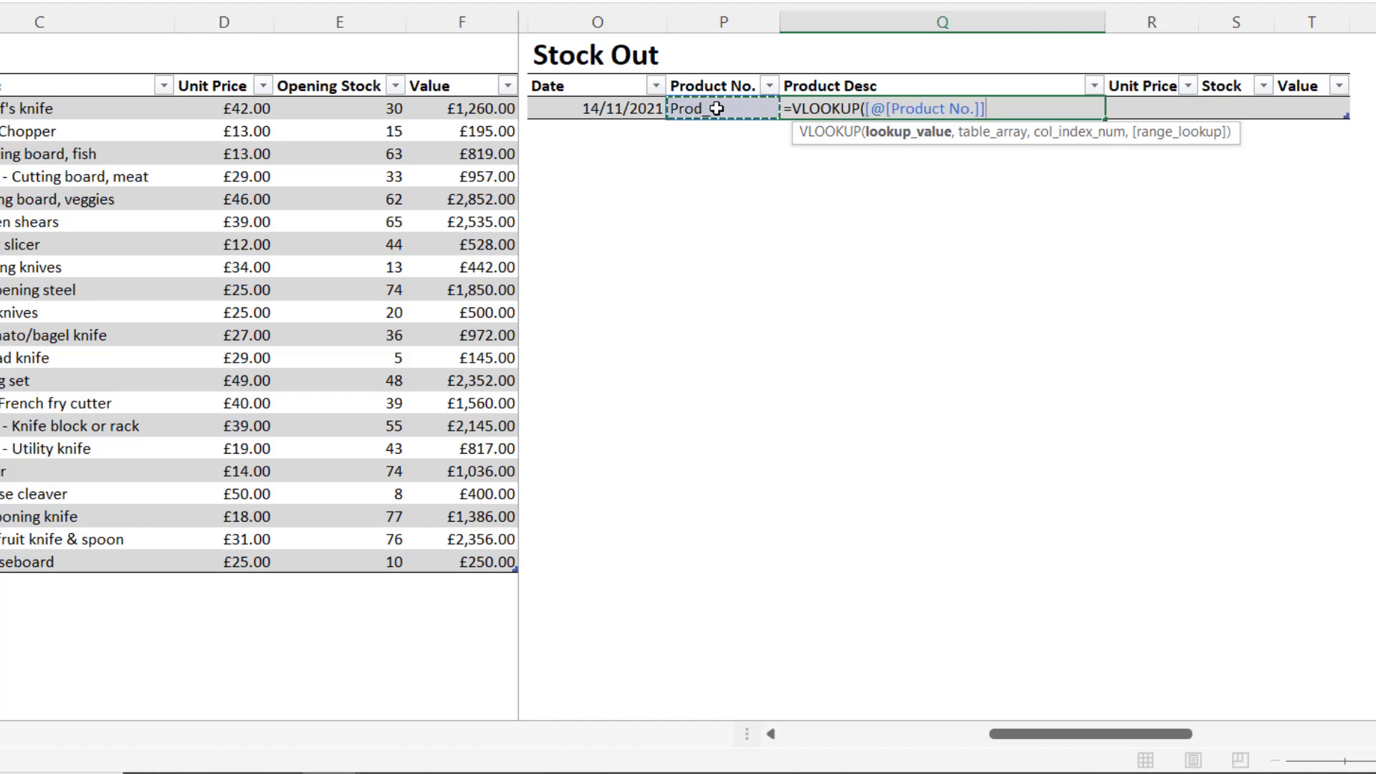
pyautogui.write(',')
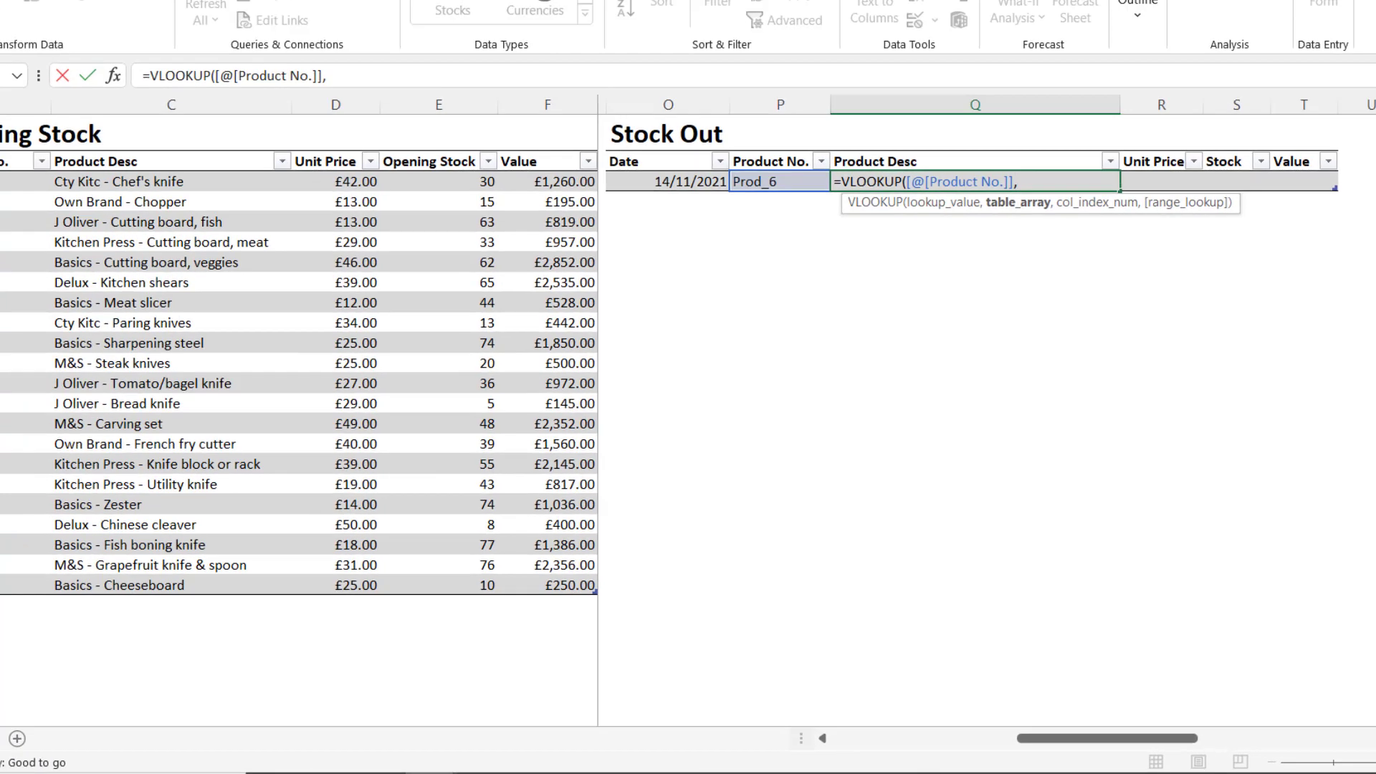
pyautogui.moveTo(43, 225); pyautogui.dragTo(598, 603)
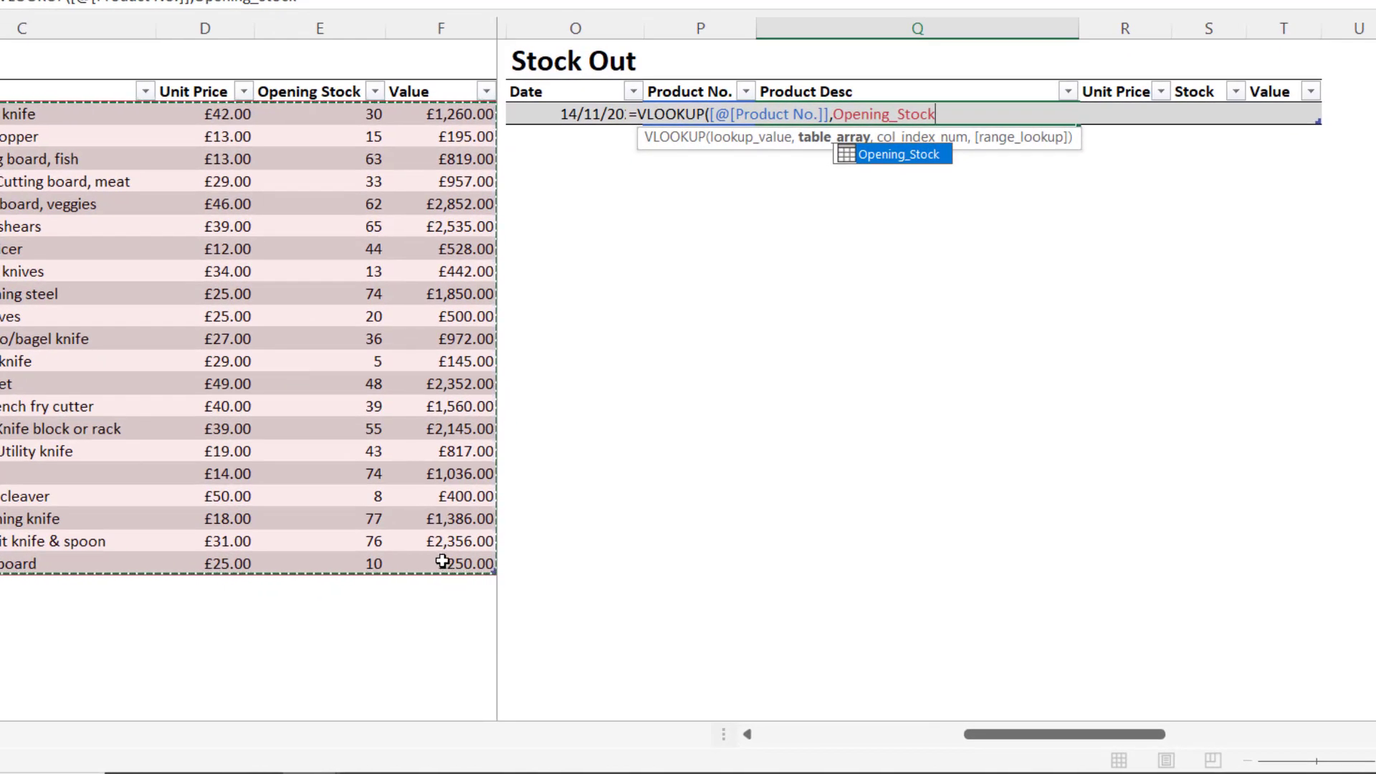
pyautogui.moveTo(442, 561); pyautogui.dragTo(443, 561)
pyautogui.write(',')
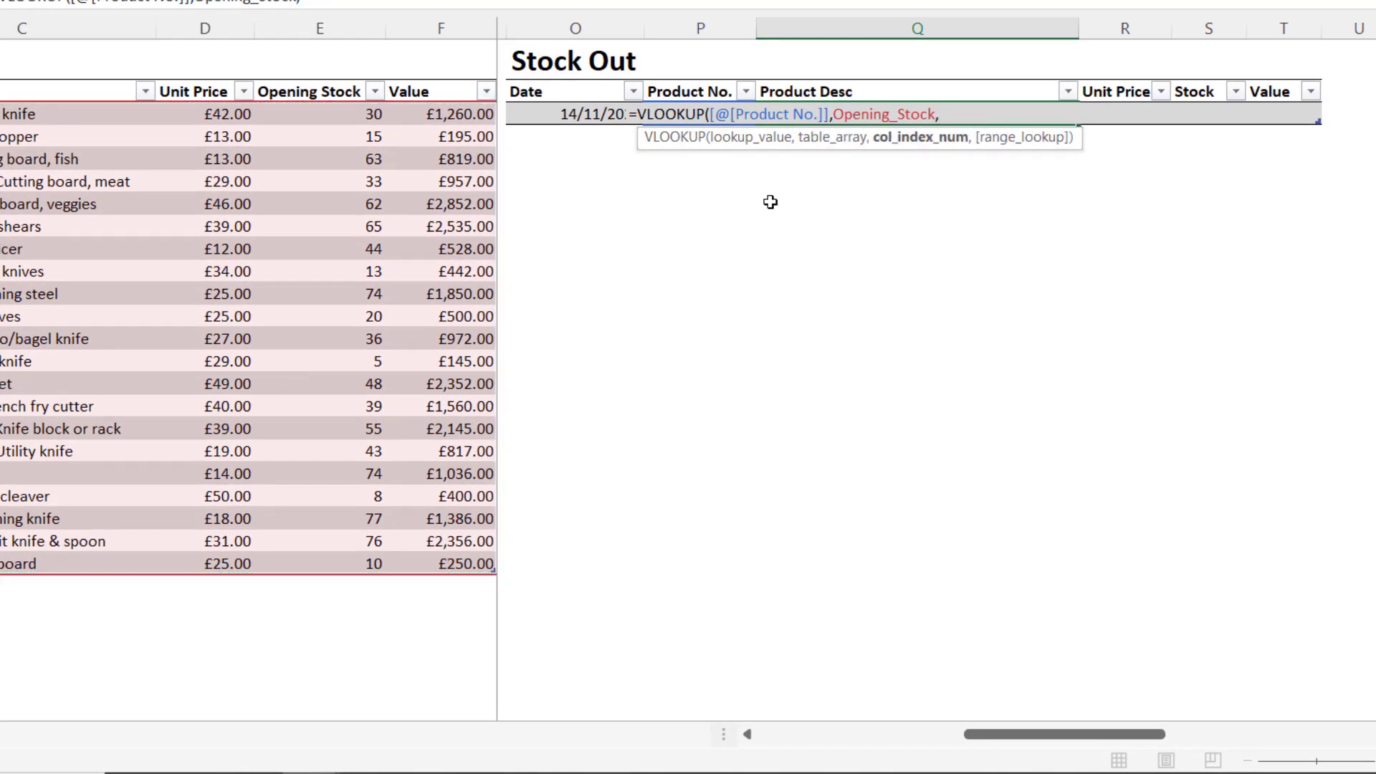
pyautogui.write('2,')
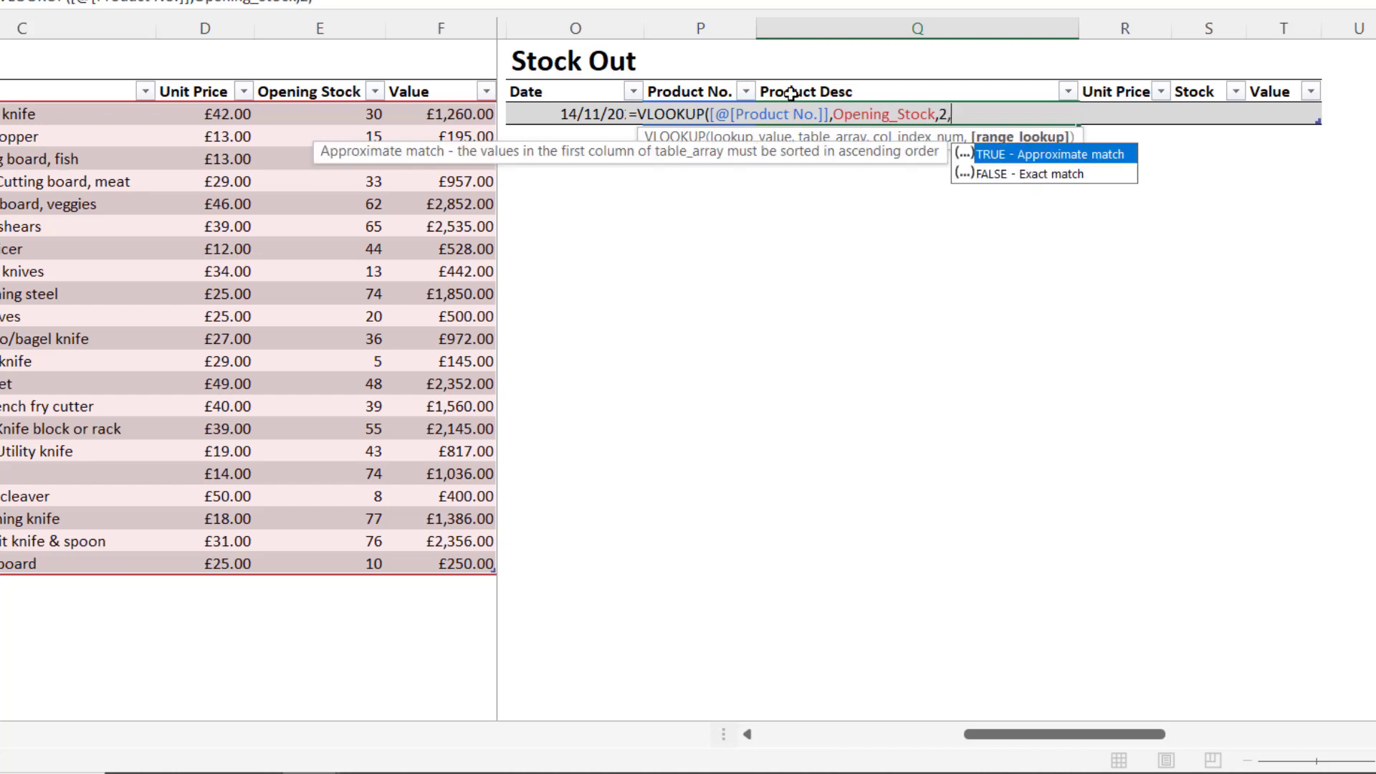
pyautogui.doubleClick(1069, 174)
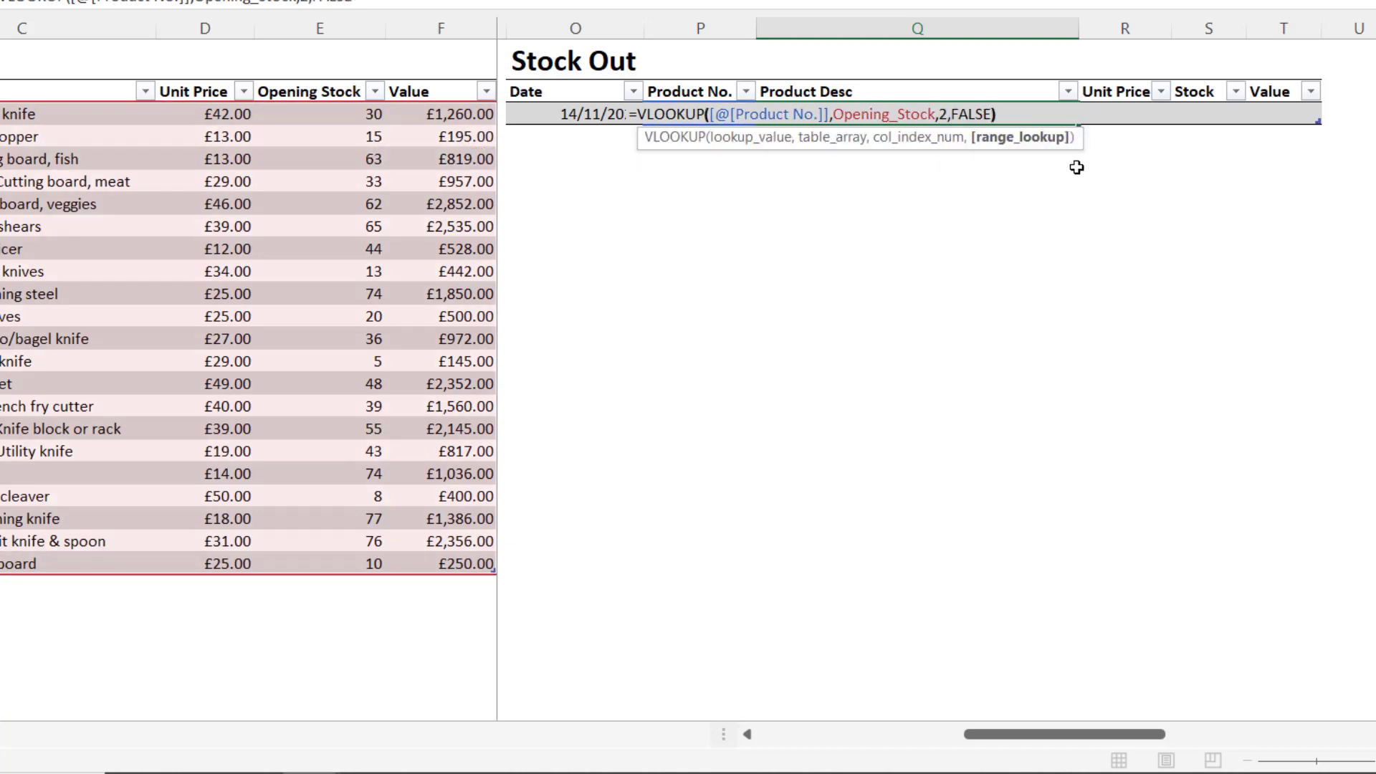
pyautogui.write(')')
pyautogui.press('Return')
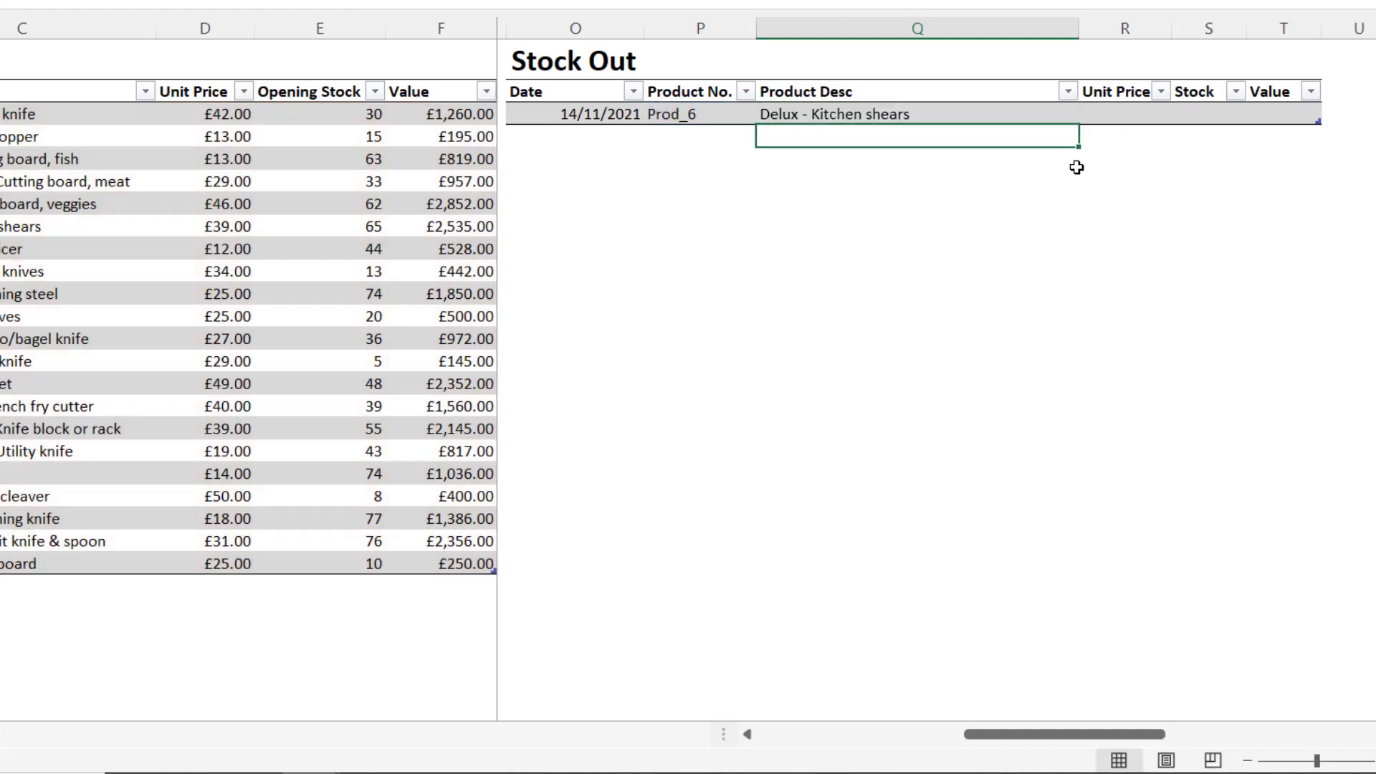
# - Copy the description VLOOKUP into Unit Price with column index 3, returning 39
pyautogui.doubleClick(943, 116)
pyautogui.press('Home')
pyautogui.hotkey('shift', 'End')
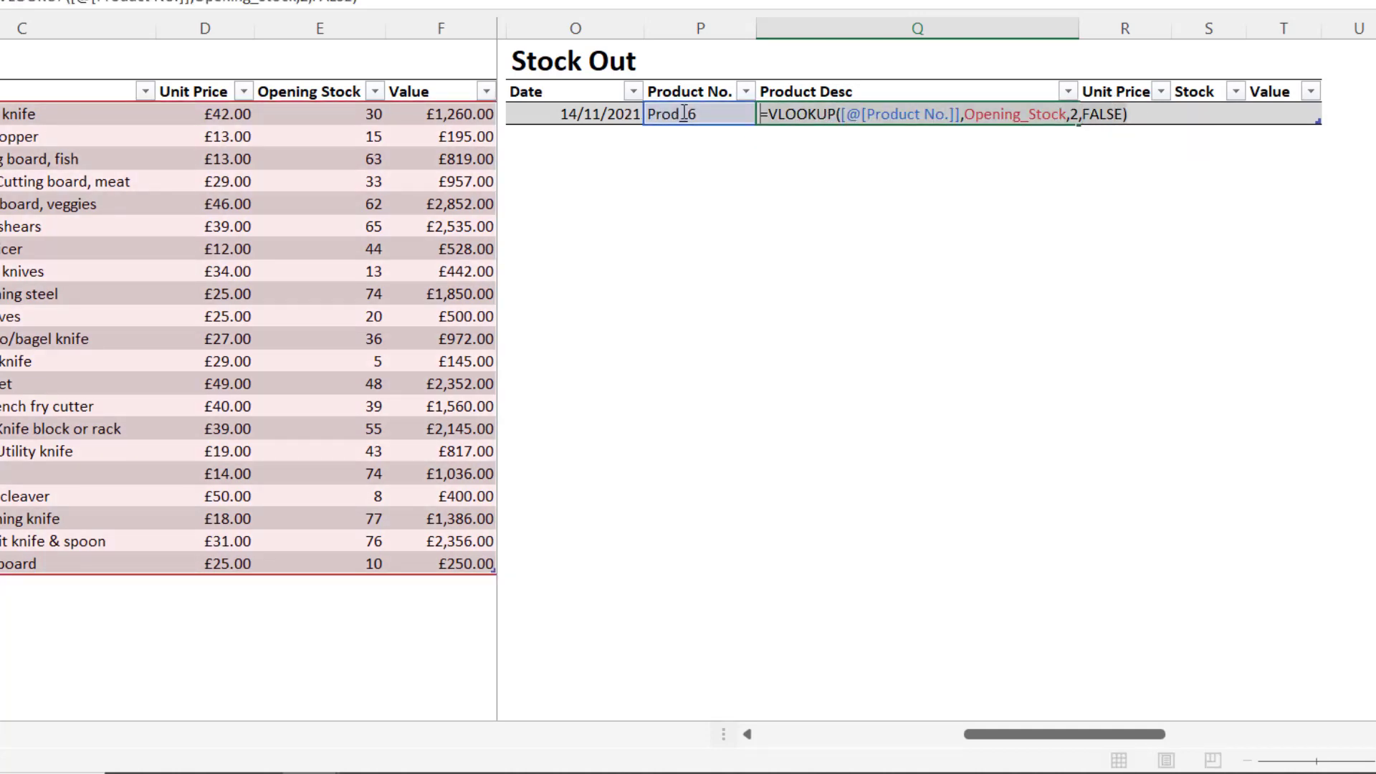
pyautogui.hotkey('ctrl', 'c')
pyautogui.press('Return')
pyautogui.click(1119, 116)
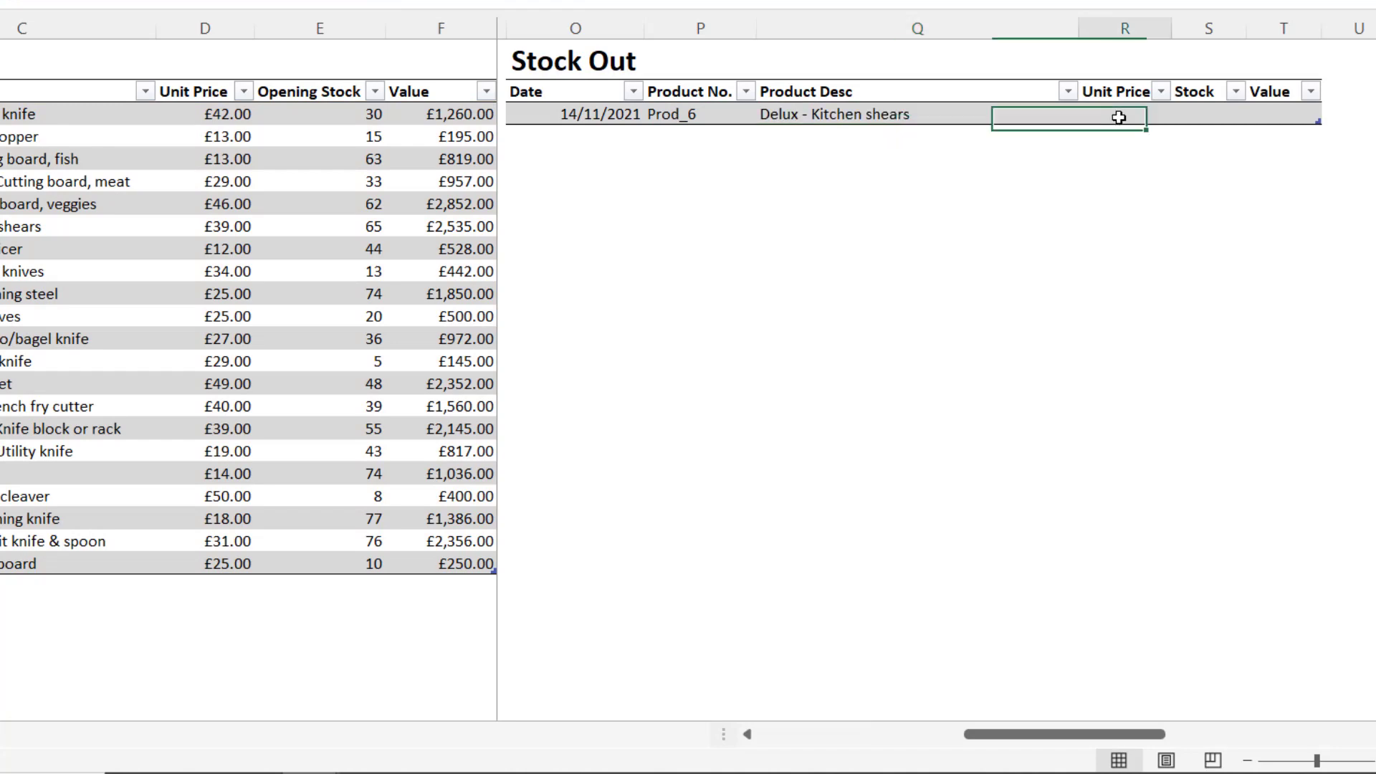
pyautogui.doubleClick(1112, 115)
pyautogui.hotkey('ctrl', 'v')
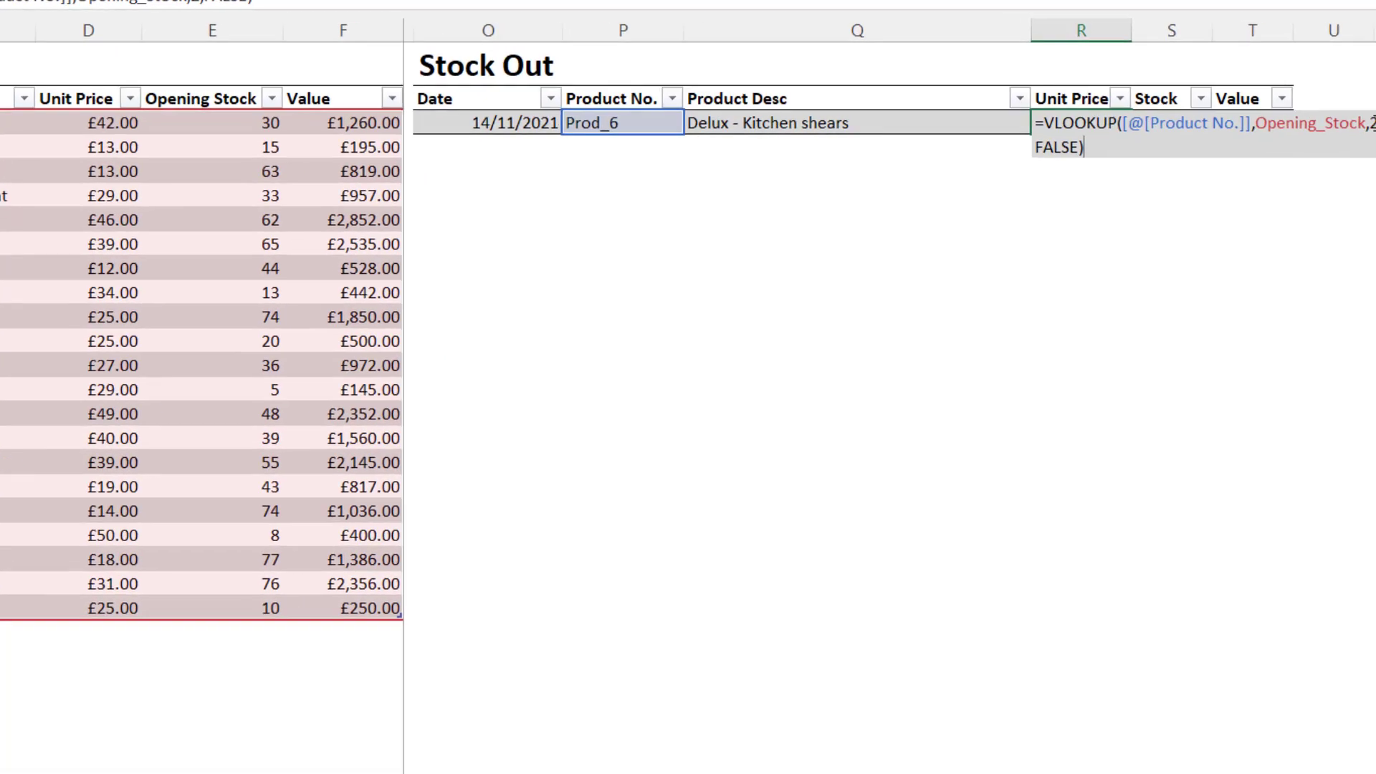
pyautogui.click(1373, 127)
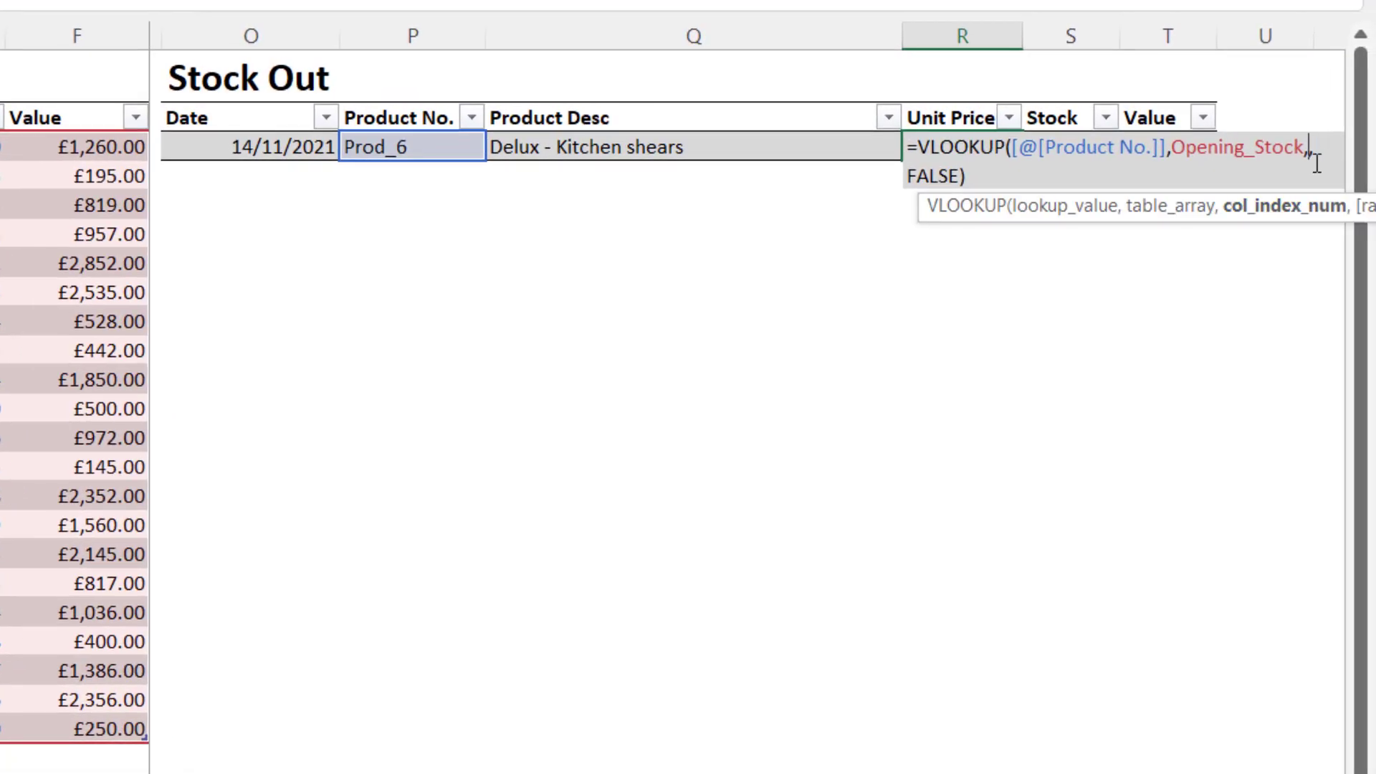
pyautogui.write('39')
pyautogui.press('Return')
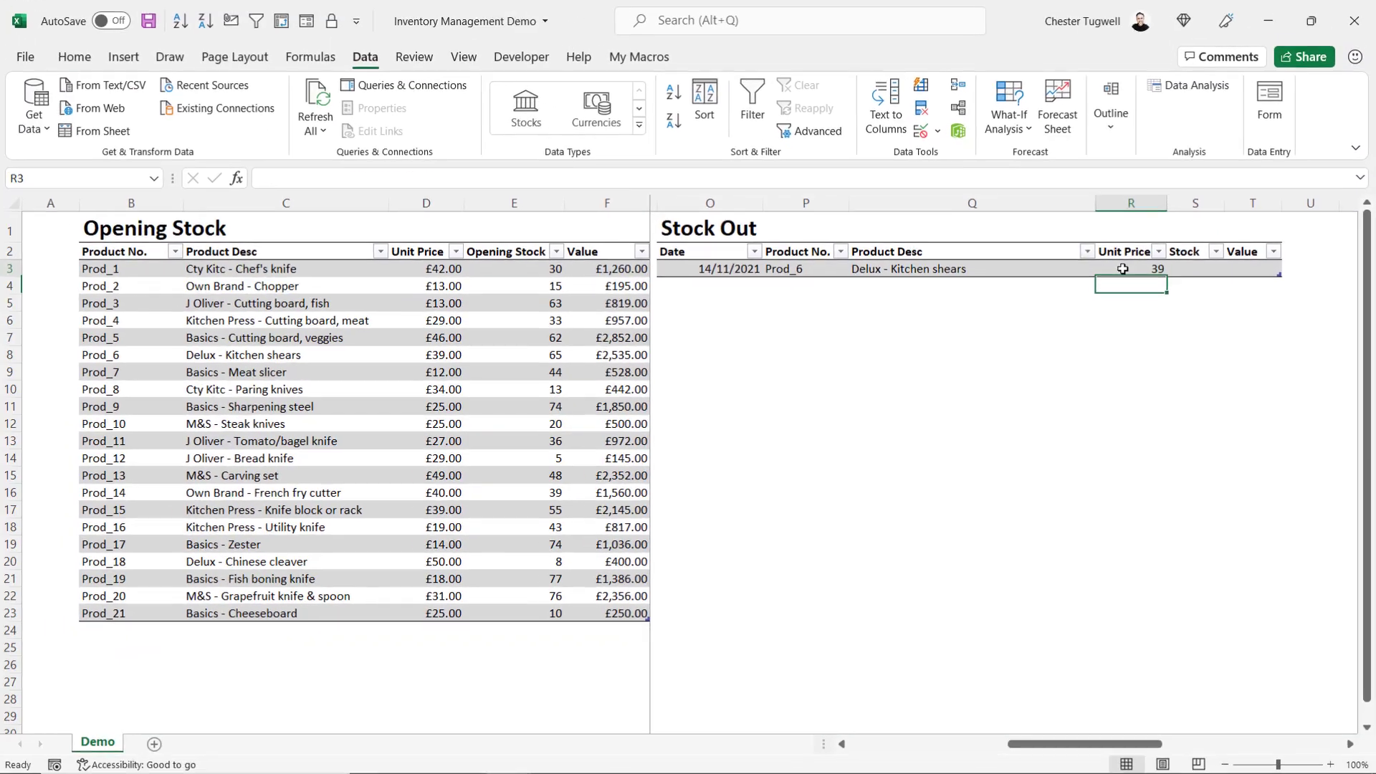
# - Format the Stock Out unit price as Currency, showing £39.00
pyautogui.click(1122, 268)
pyautogui.click(74, 57)
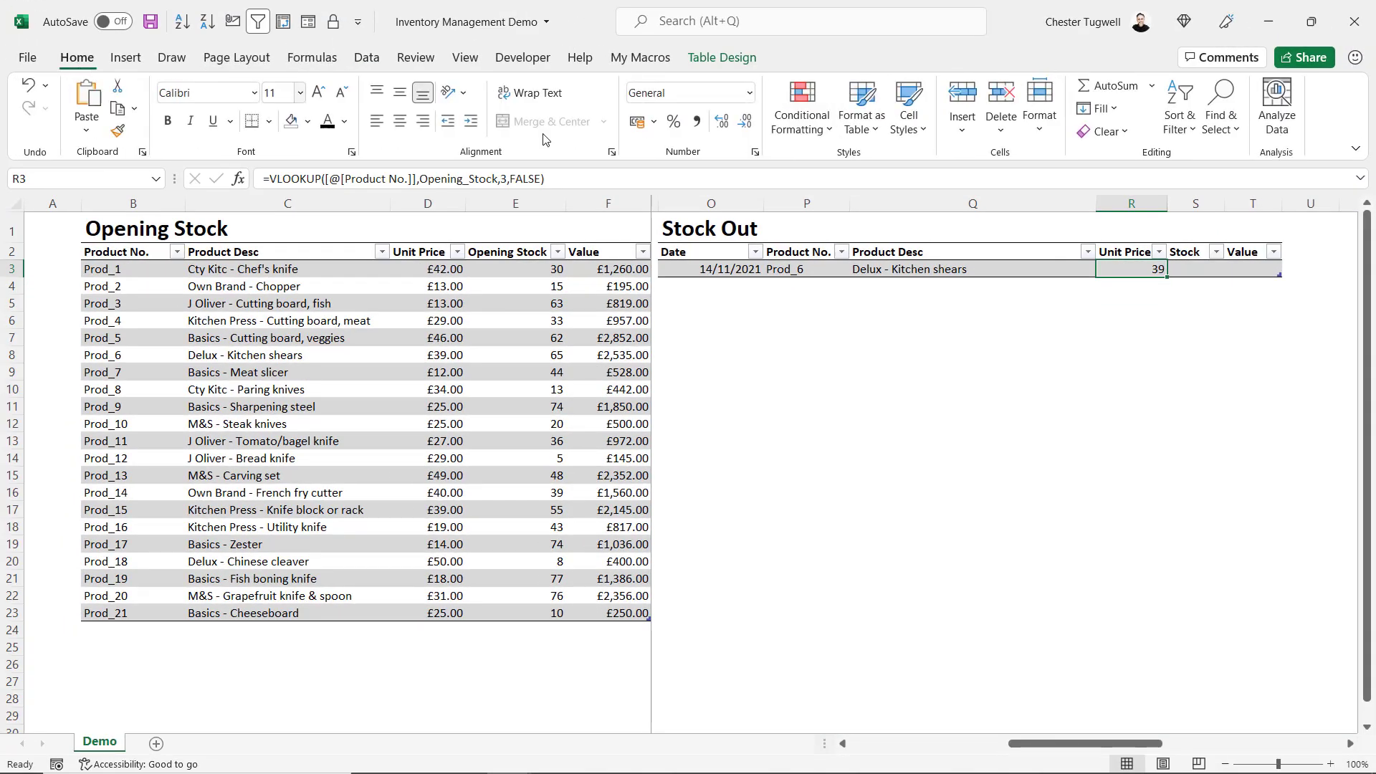
pyautogui.click(750, 96)
pyautogui.click(688, 214)
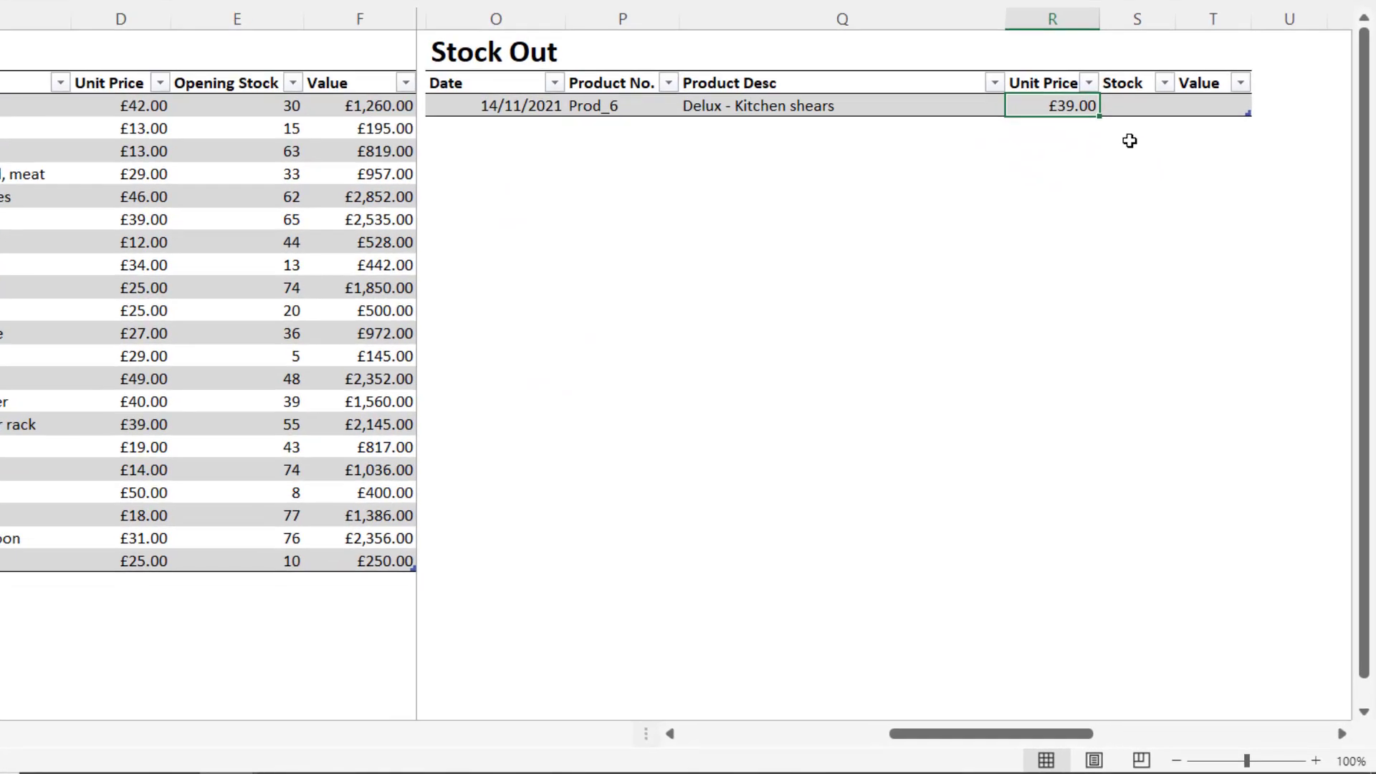
pyautogui.click(1138, 105)
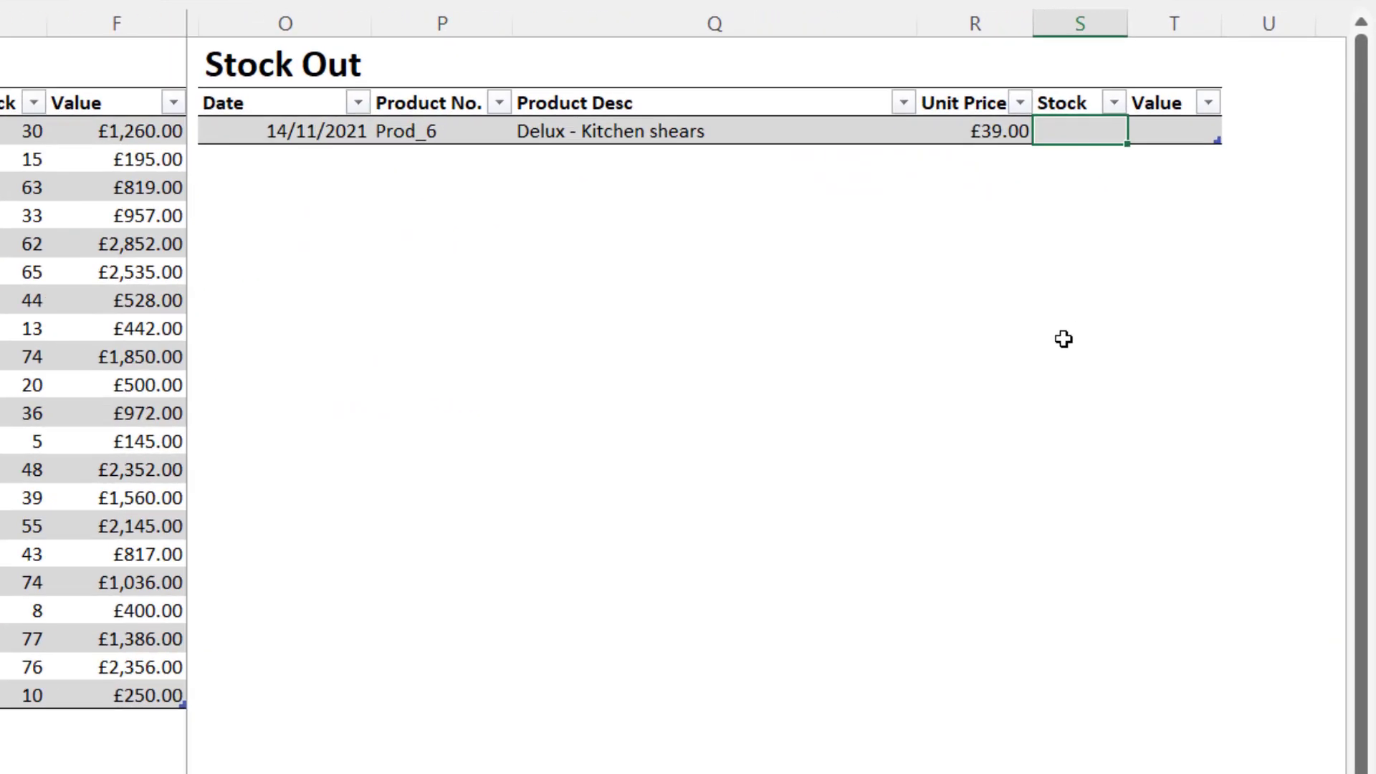
# - Enter 20 as Stock and set Value to Unit Price times Stock, giving 780
pyautogui.write('20')
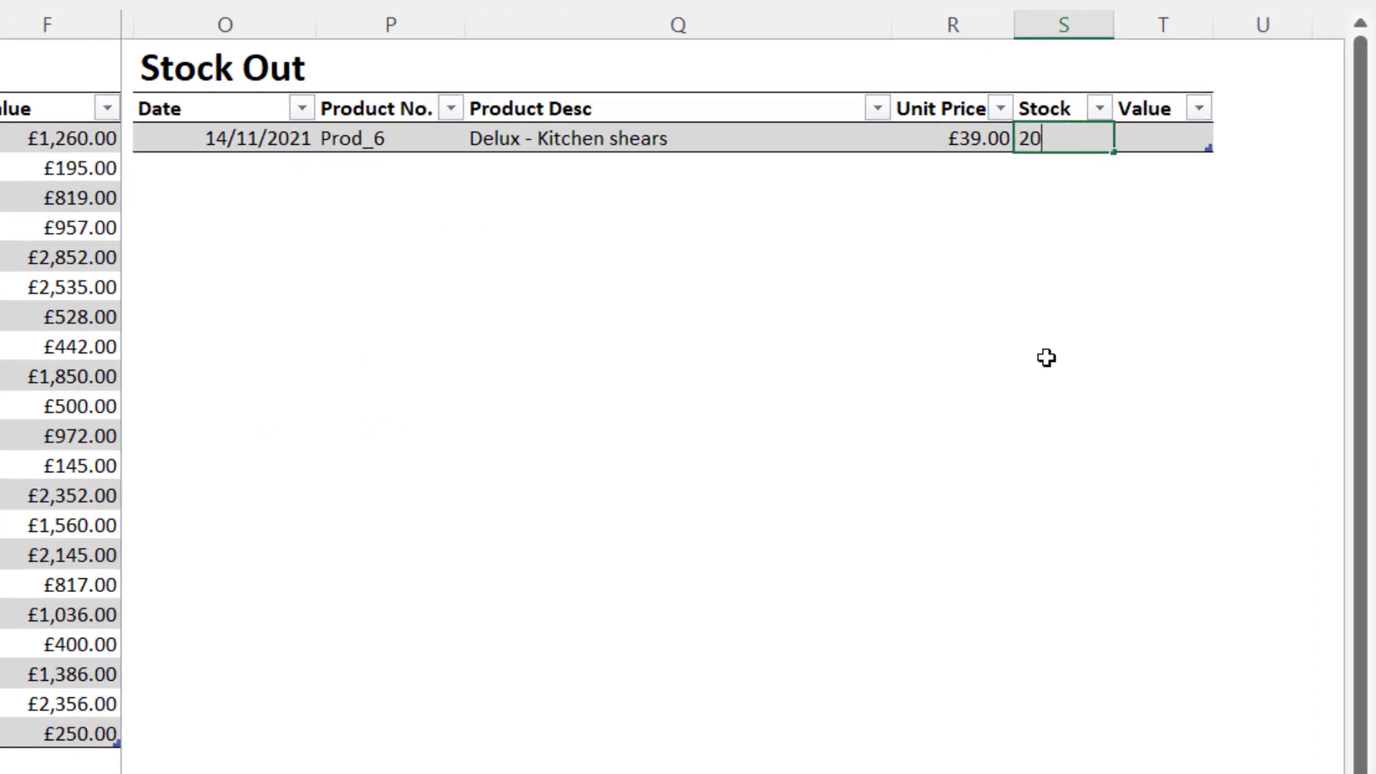
pyautogui.press('Tab')
pyautogui.write('=')
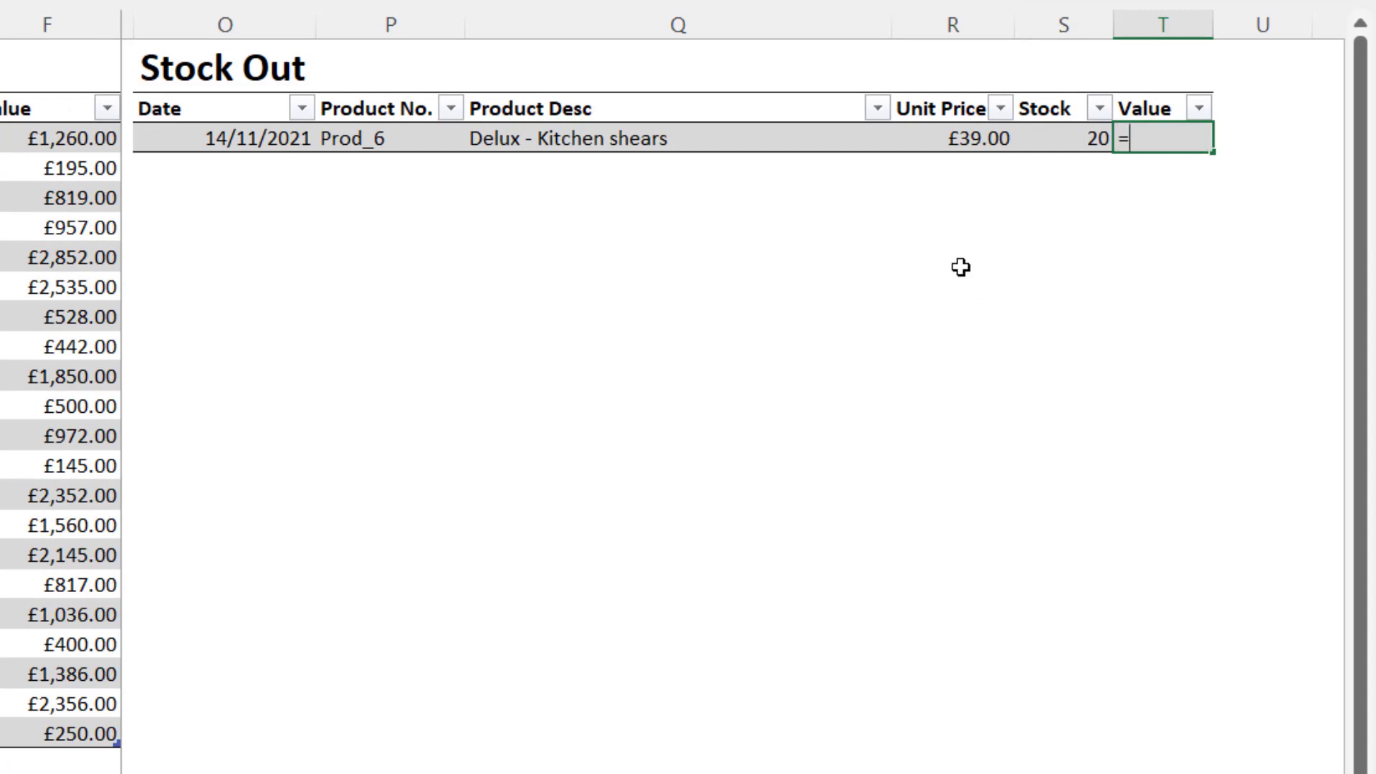
pyautogui.click(943, 137)
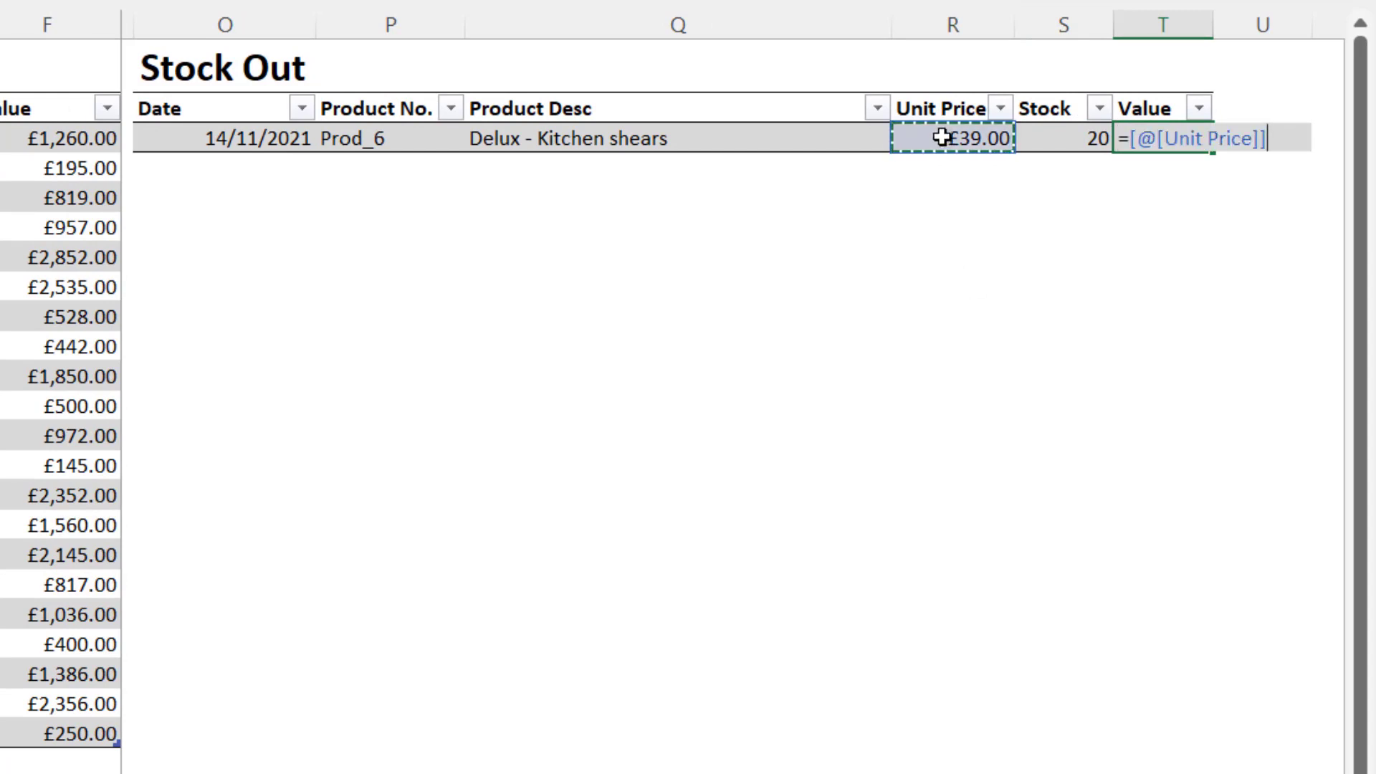
pyautogui.write('*')
pyautogui.click(1086, 148)
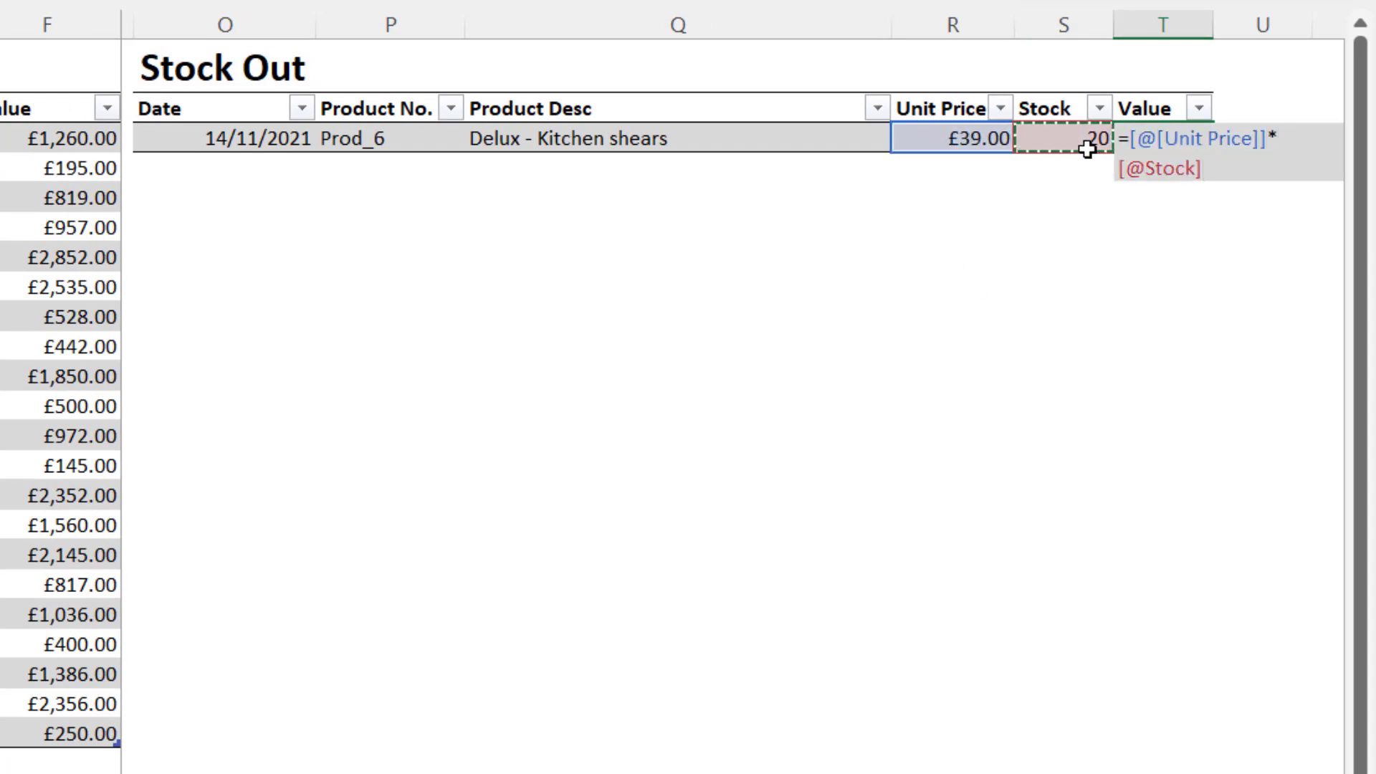
pyautogui.press('Return')
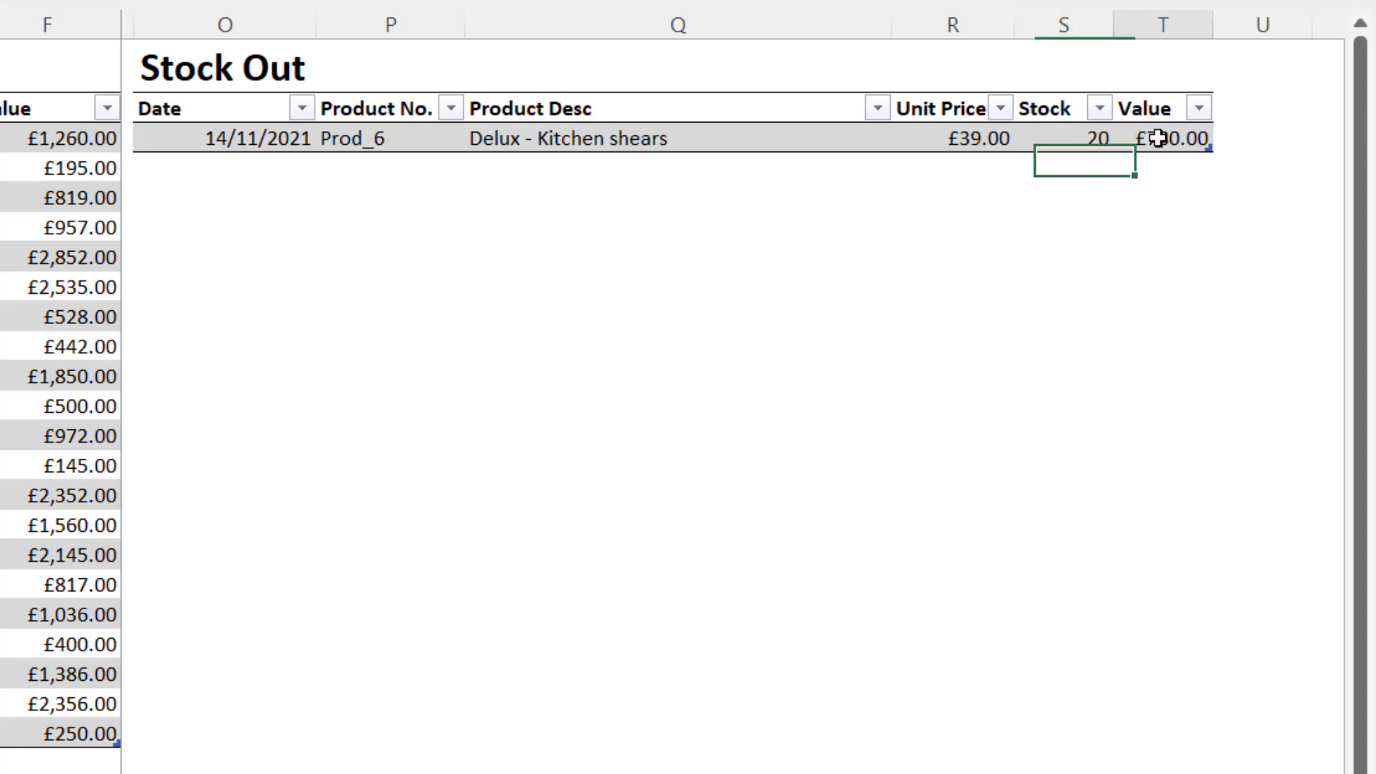
# - Format the Stock Out Value as Currency, showing £780.00
pyautogui.click(1132, 140)
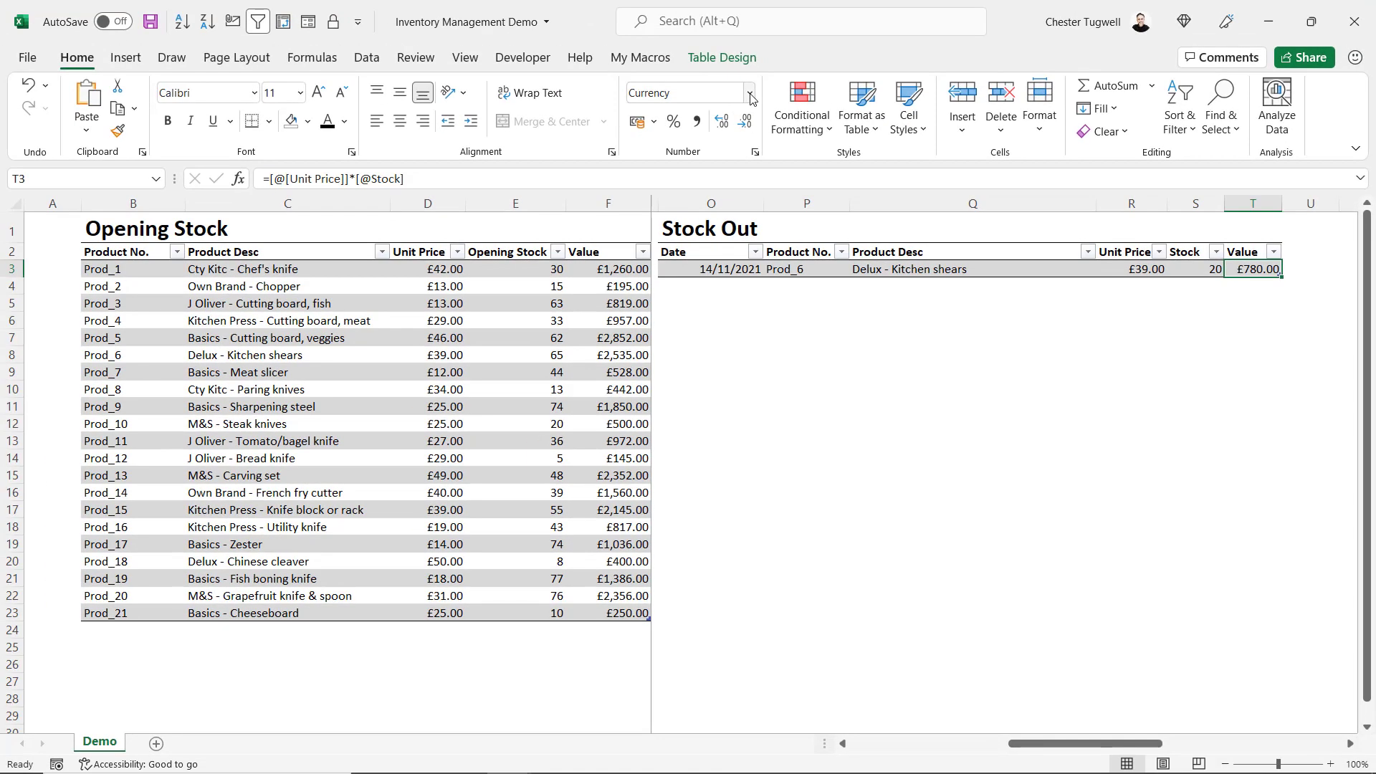
pyautogui.click(749, 93)
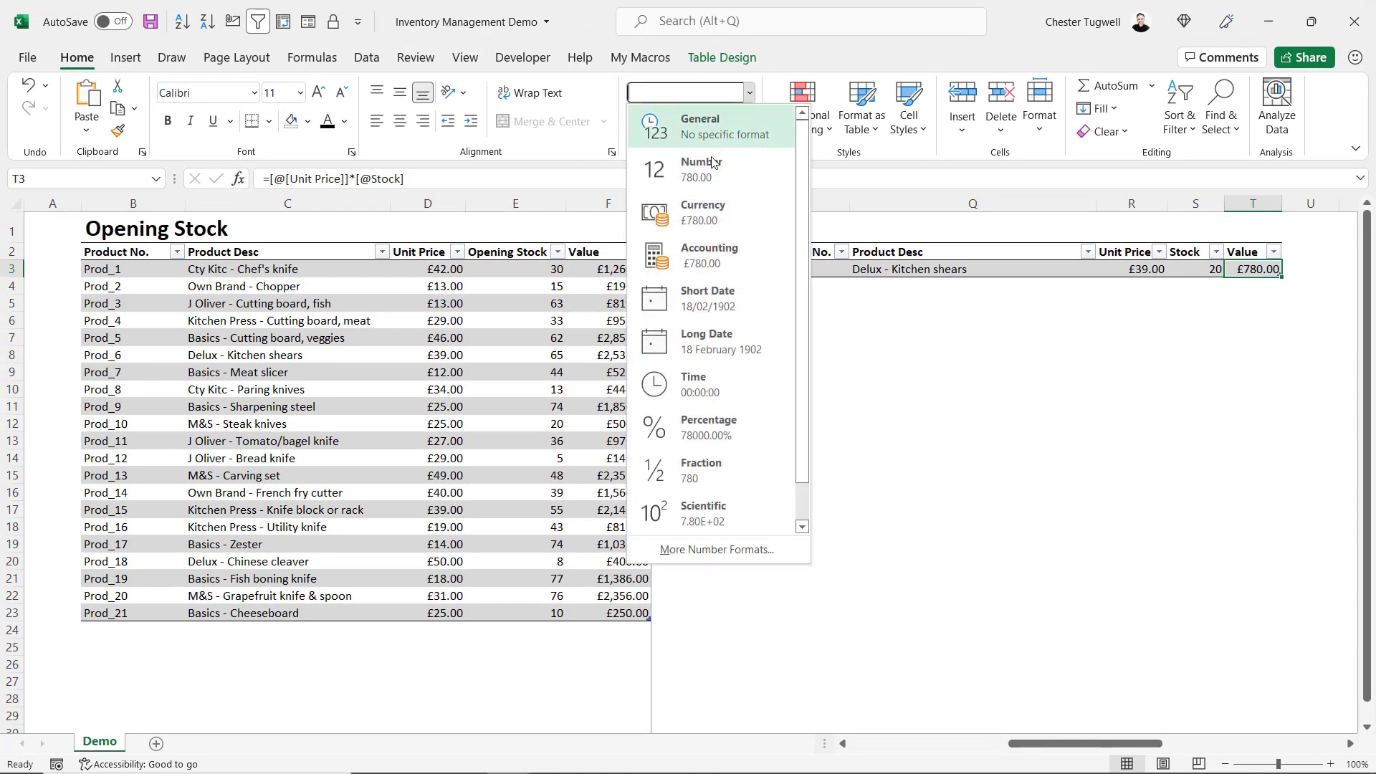
pyautogui.click(699, 208)
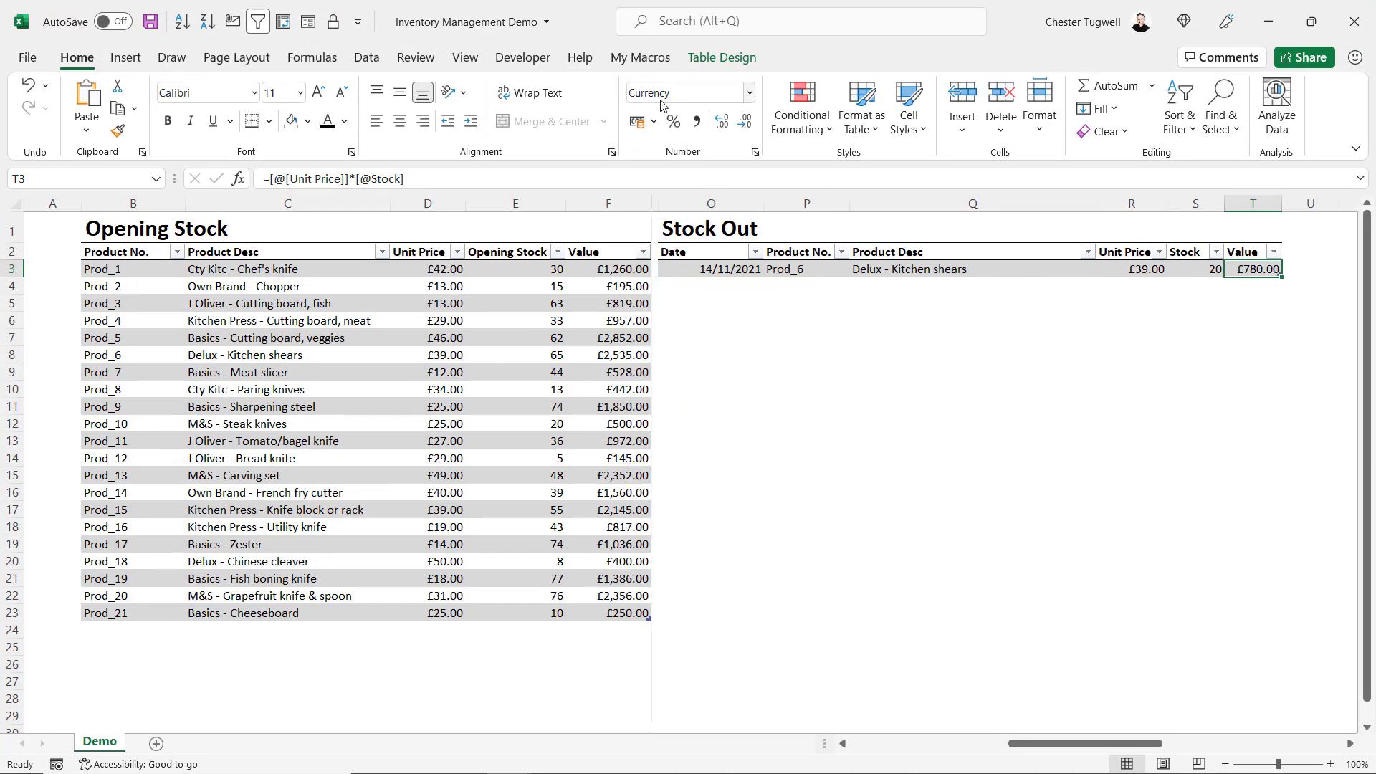
# - Add a second Stock Out row dated 14/11/2021 for Prod_21 with 10 in Stock
pyautogui.click(721, 288)
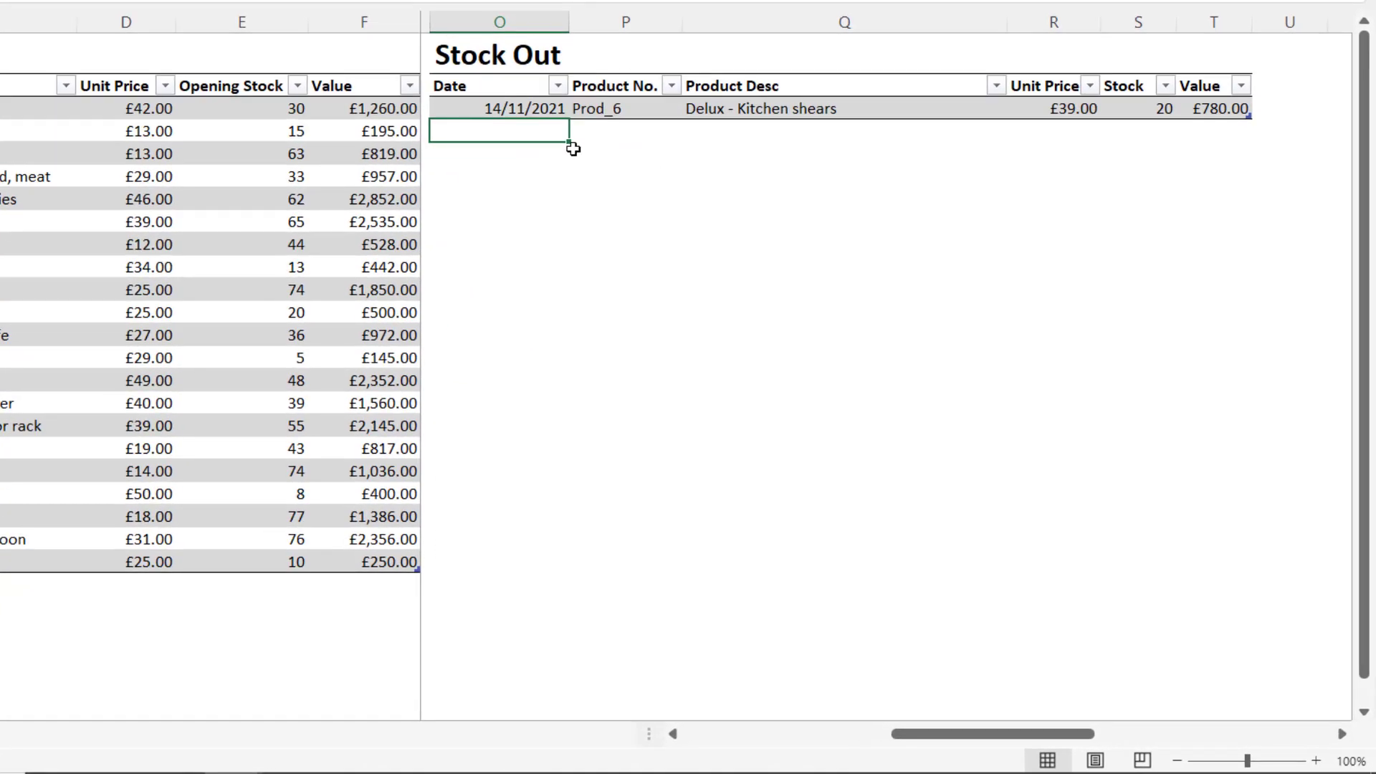
pyautogui.hotkey('ctrl', ';')
pyautogui.press('Tab')
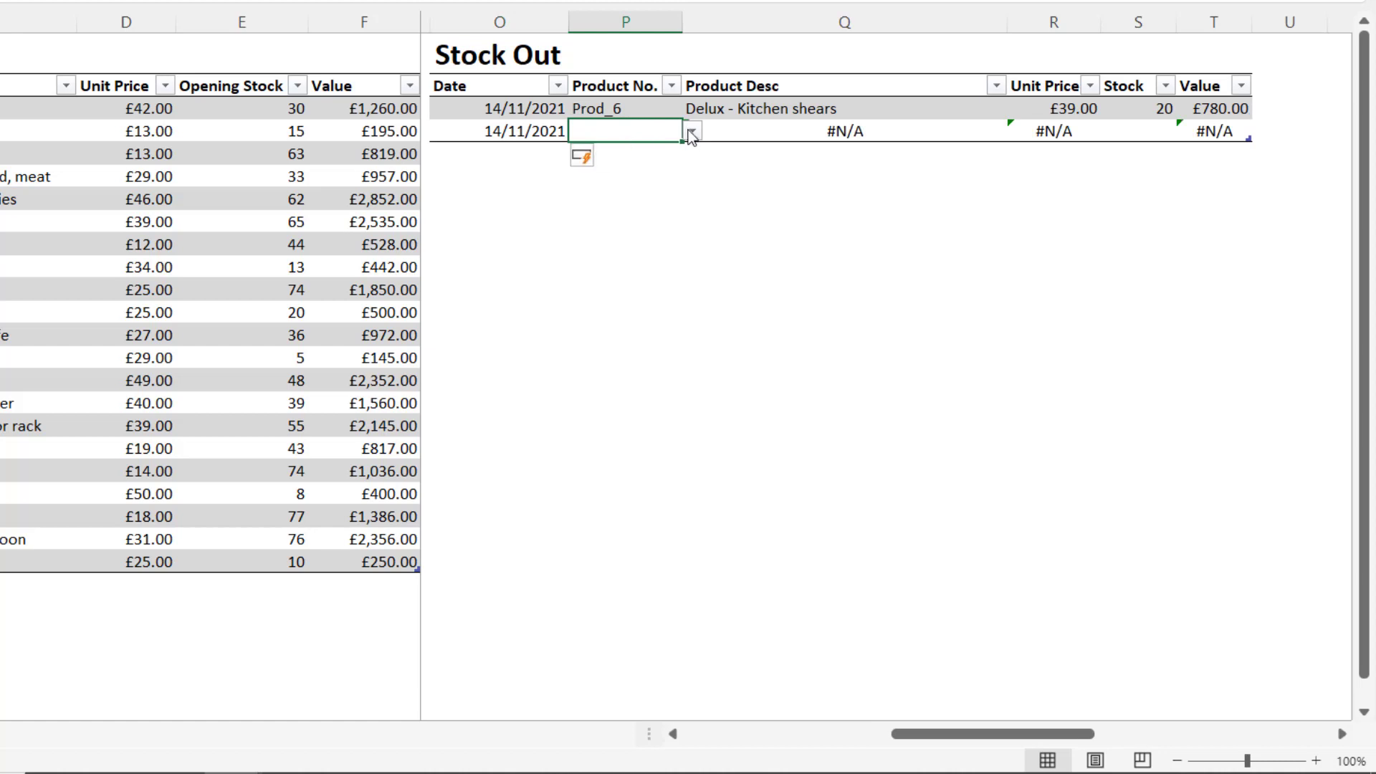
pyautogui.click(692, 130)
pyautogui.moveTo(692, 179); pyautogui.dragTo(698, 268)
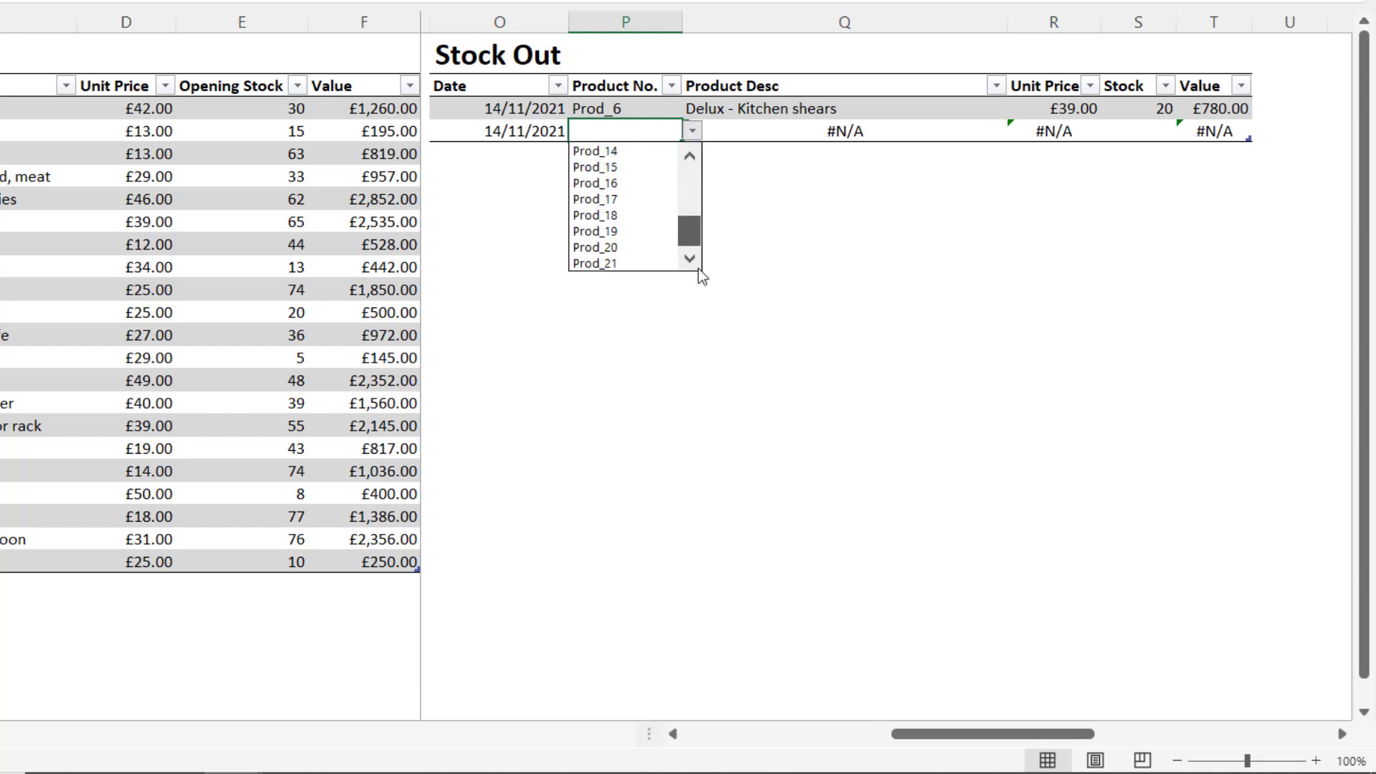
pyautogui.click(644, 265)
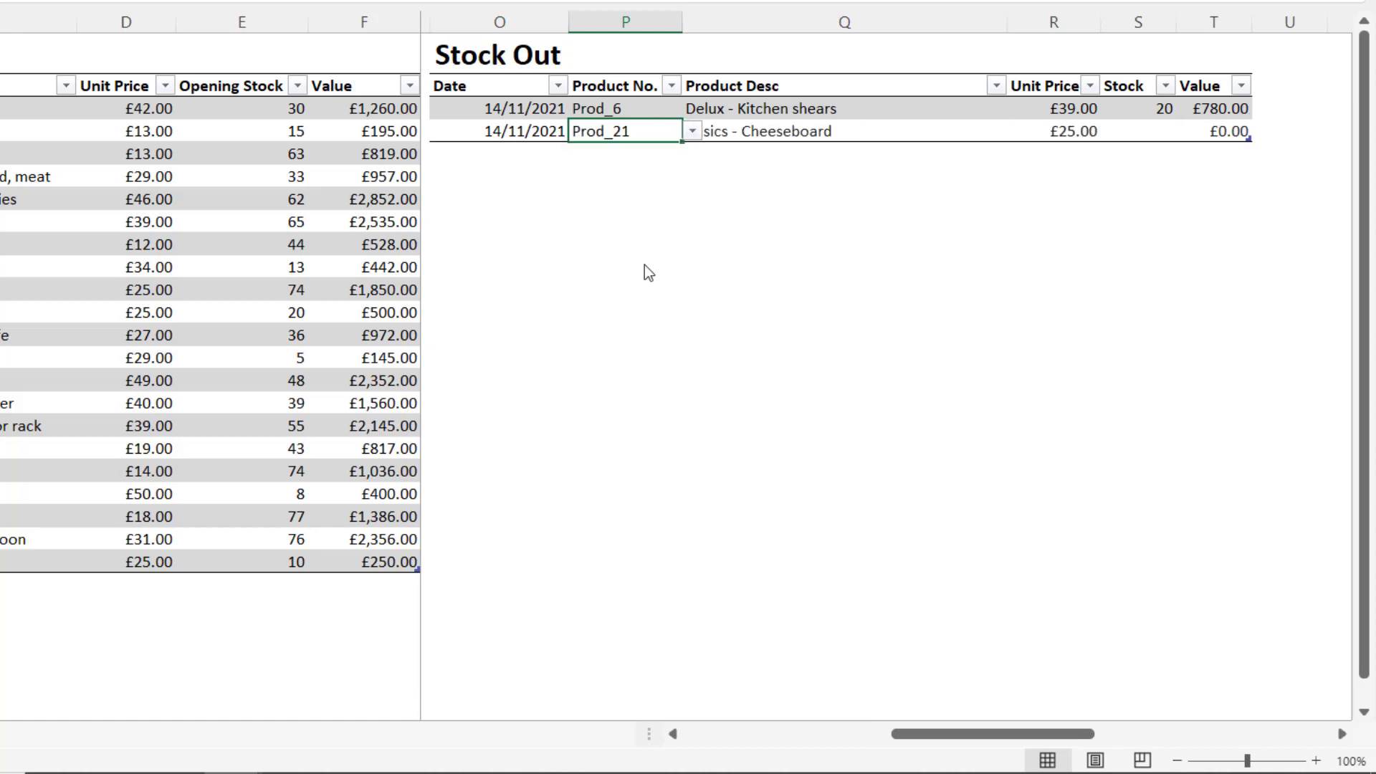
pyautogui.click(1155, 131)
pyautogui.write('10')
pyautogui.press('Return')
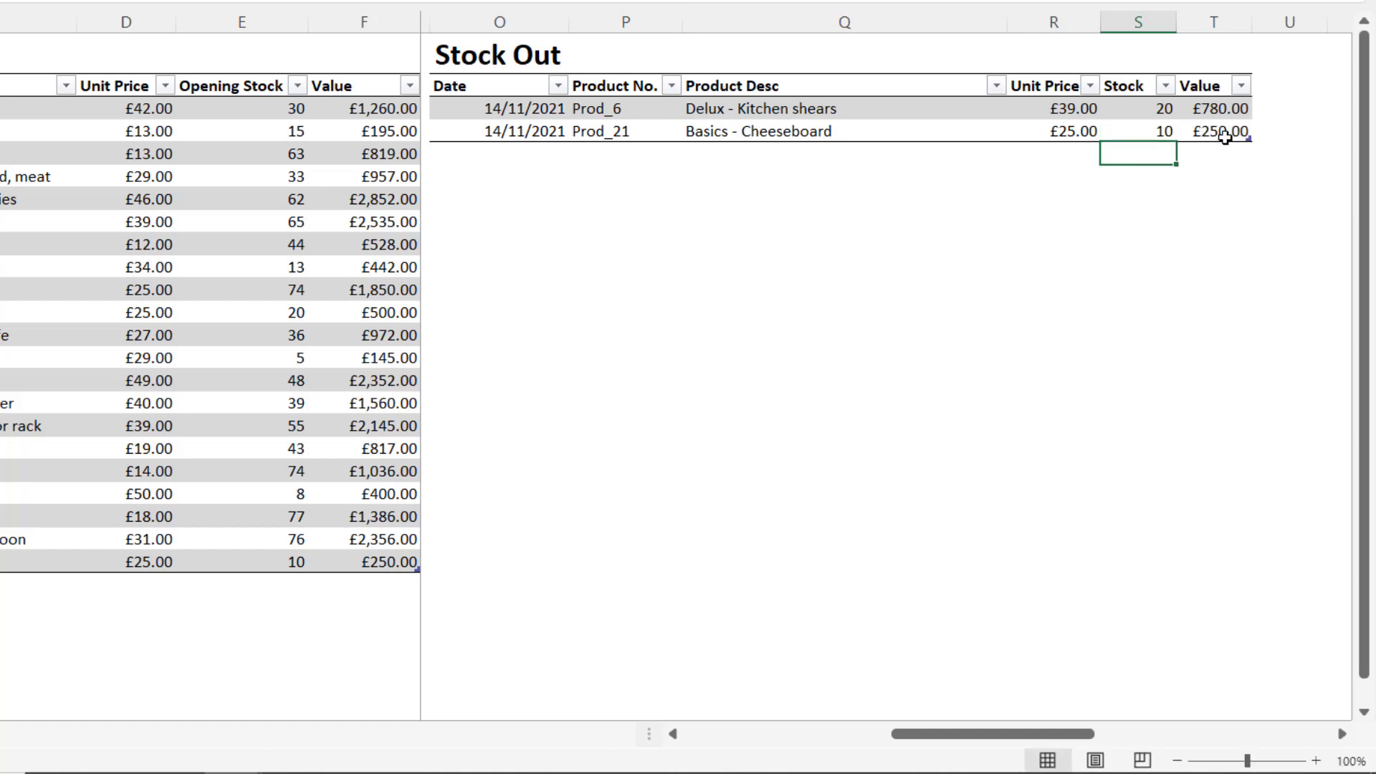
pyautogui.hscroll(-1, 926, 732)
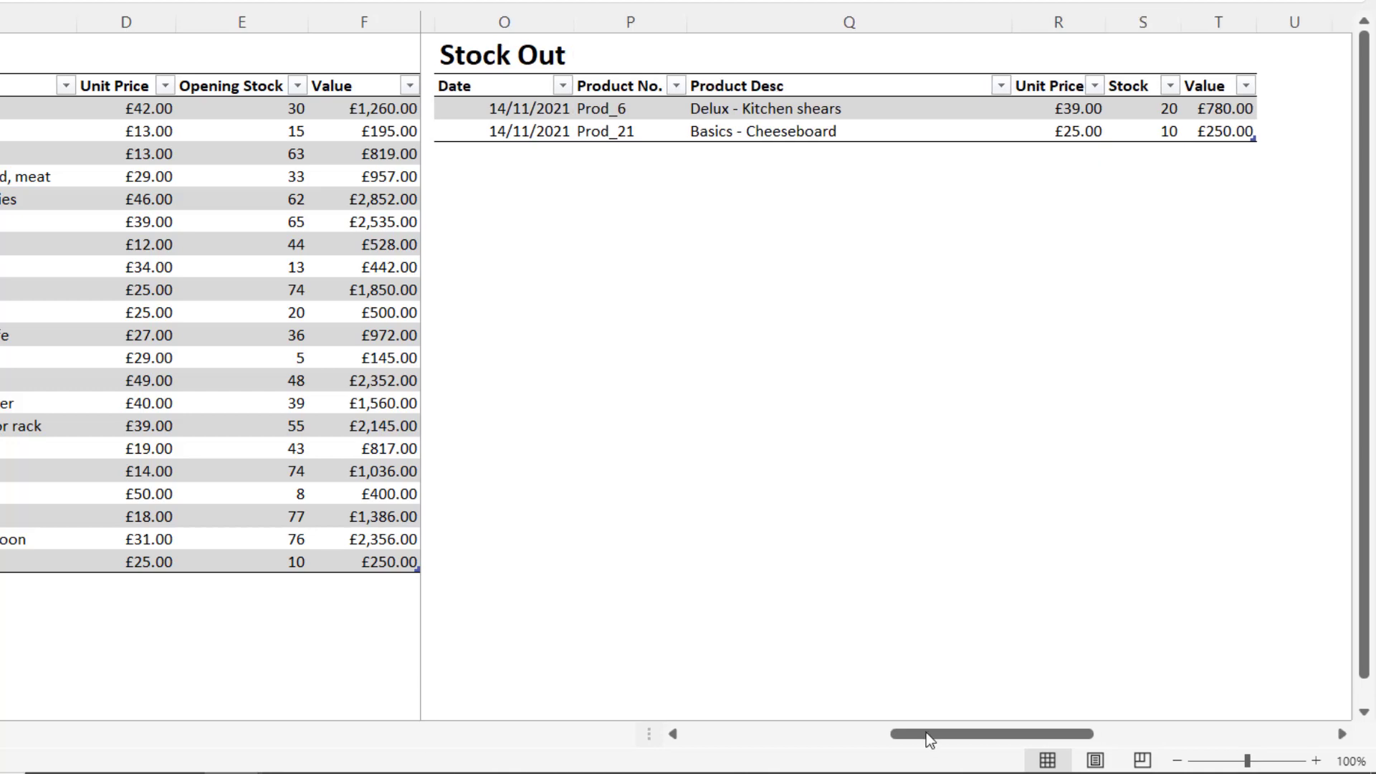
# - Start a =SUMIF( formula in the Closing Stock table's Stock In cell for Prod_1
pyautogui.moveTo(1007, 732); pyautogui.dragTo(1241, 724)
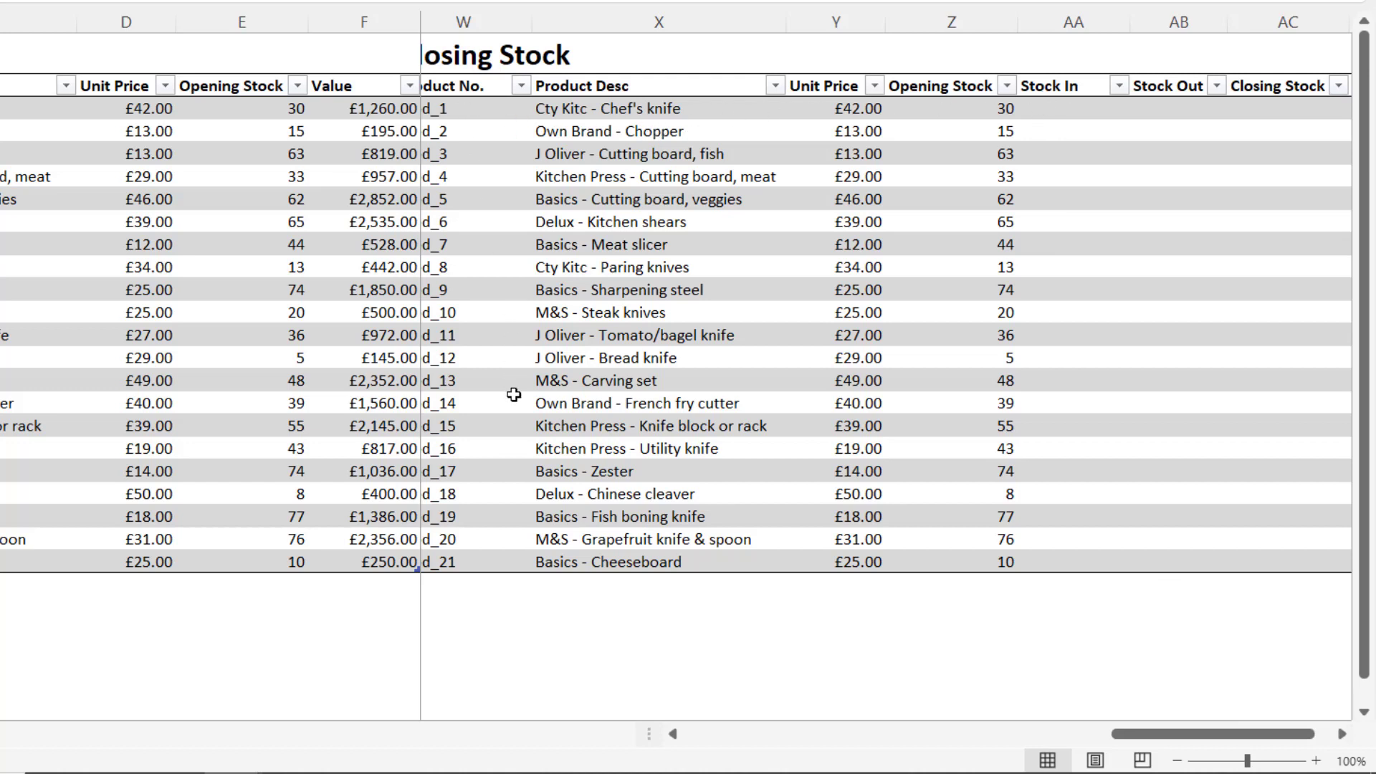
pyautogui.moveTo(1179, 735); pyautogui.dragTo(1171, 738)
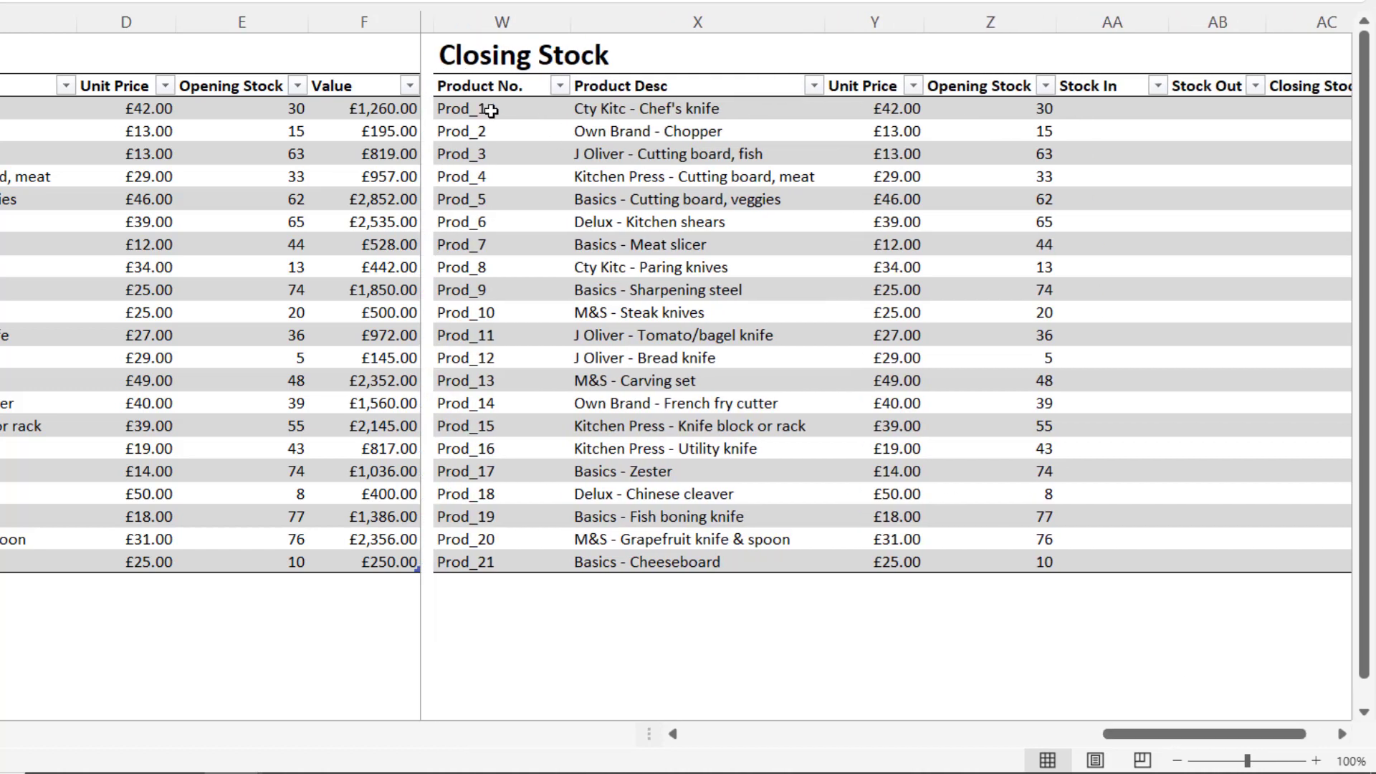
pyautogui.click(1088, 107)
pyautogui.write('=s')
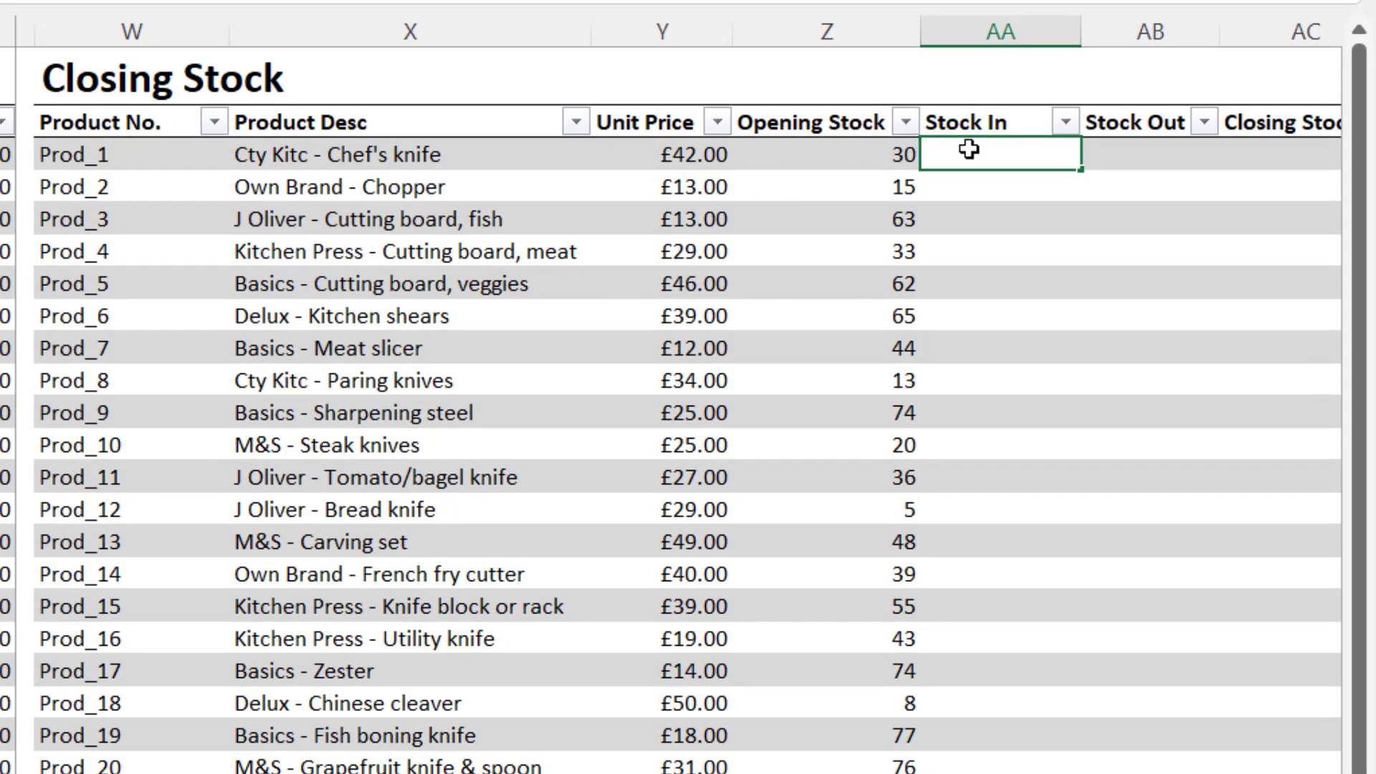
pyautogui.write('umif')
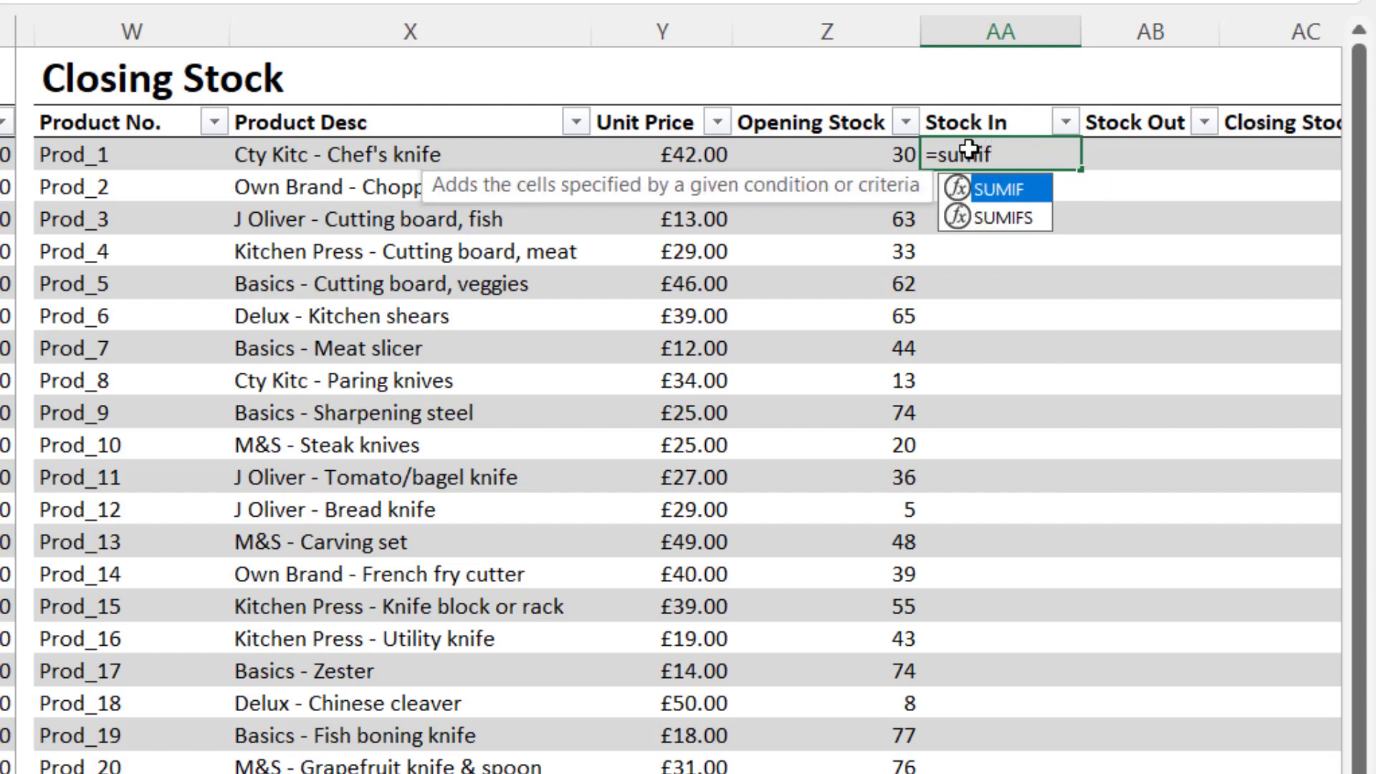
pyautogui.write('(')
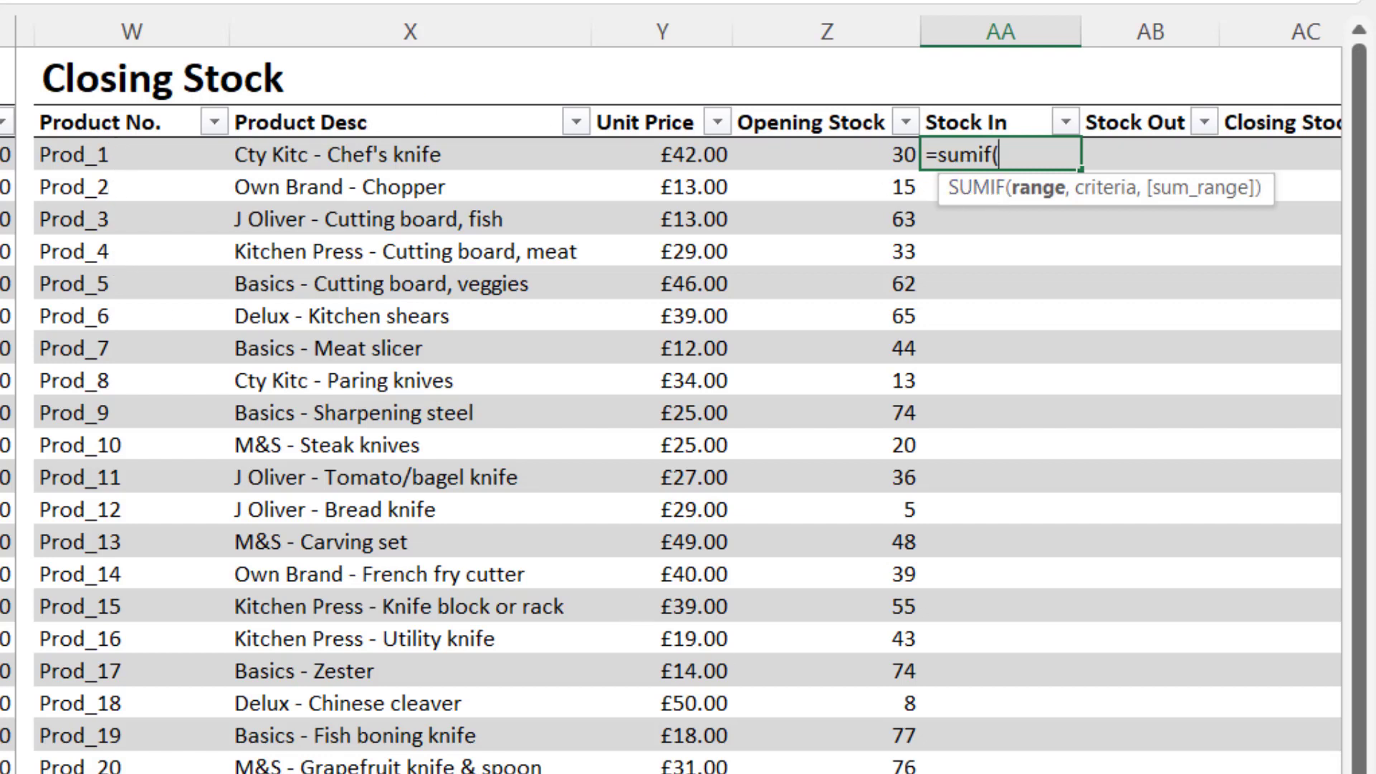
# - Complete =SUMIF(Stock_in[Product No.],[@[Product No.]],Stock_in[Stock]), giving 50 for Prod_3 and 60 for Prod_21
pyautogui.hscroll(-10, 687, 394)
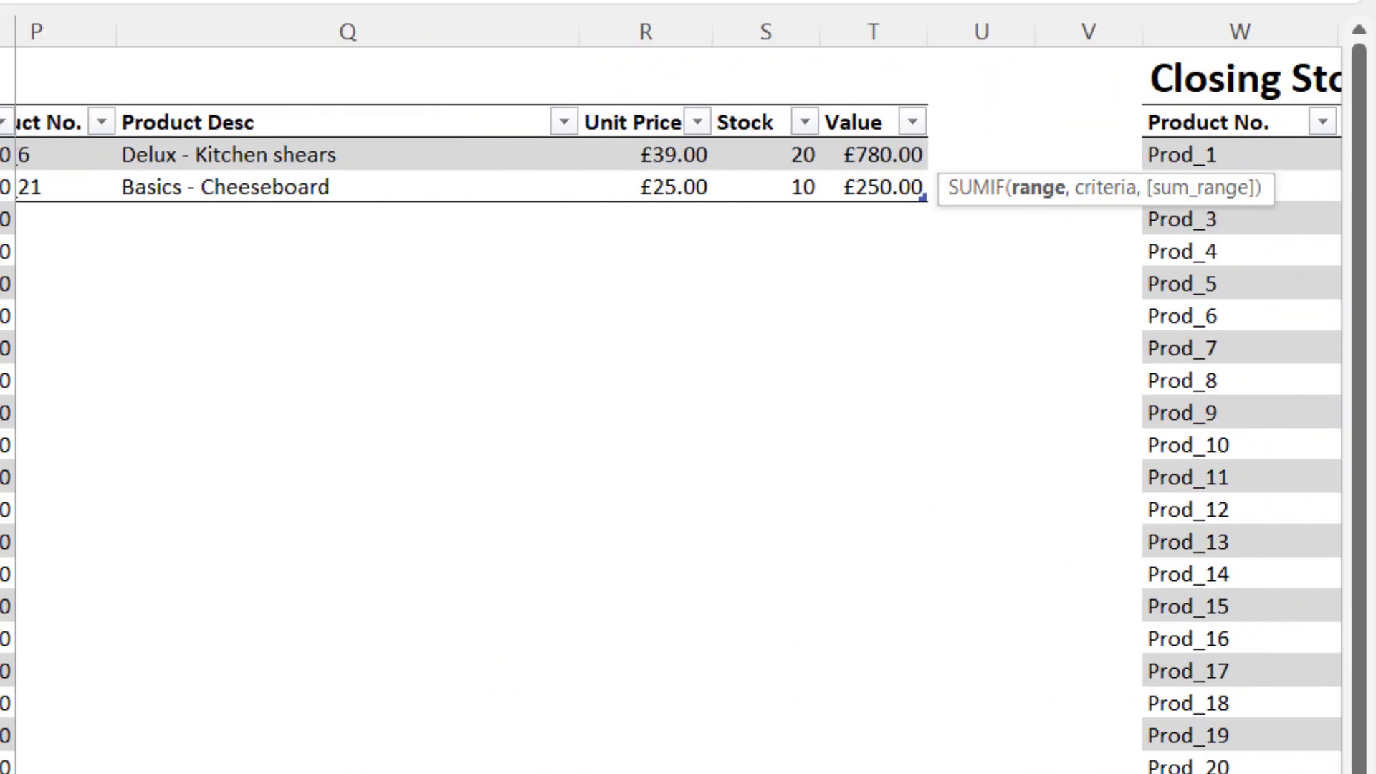
pyautogui.hscroll(-10, 678, 394)
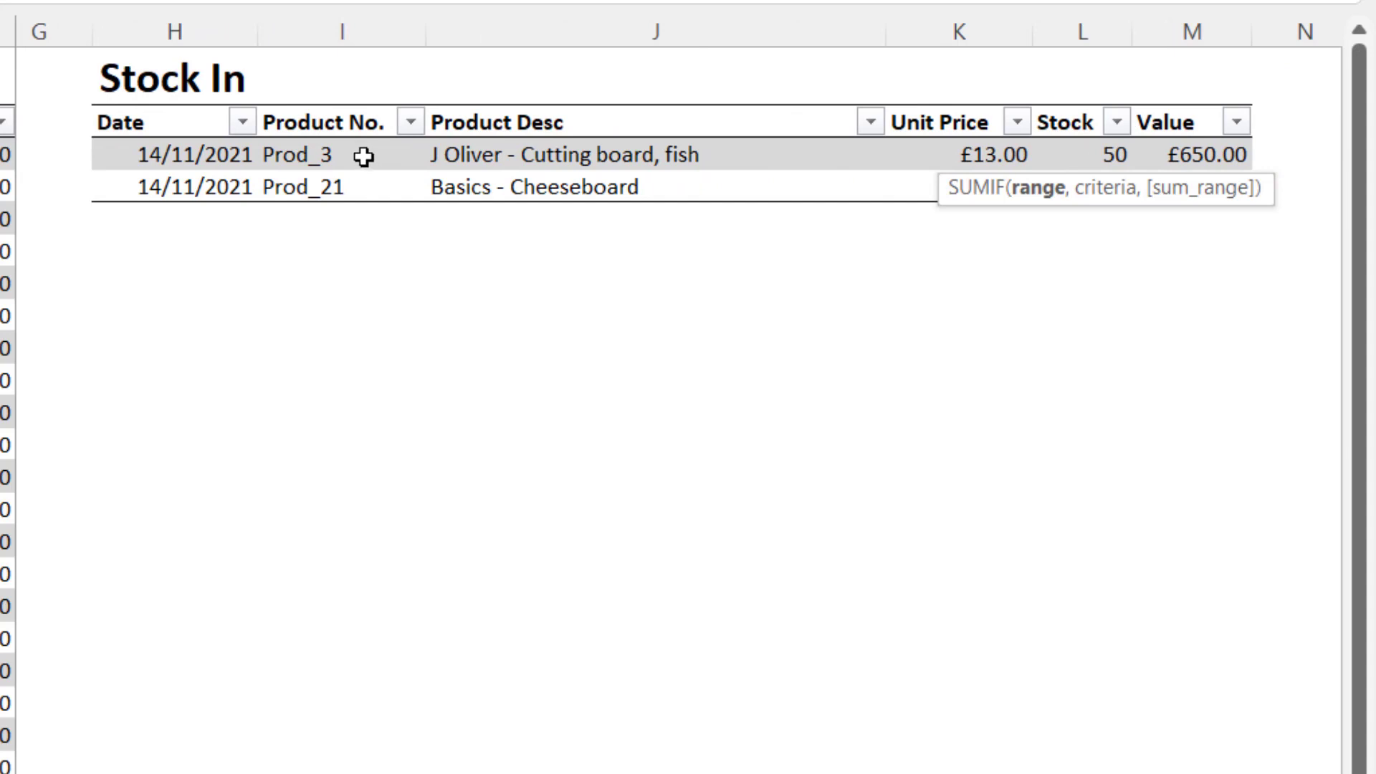
pyautogui.moveTo(363, 156); pyautogui.dragTo(366, 187)
pyautogui.write(',')
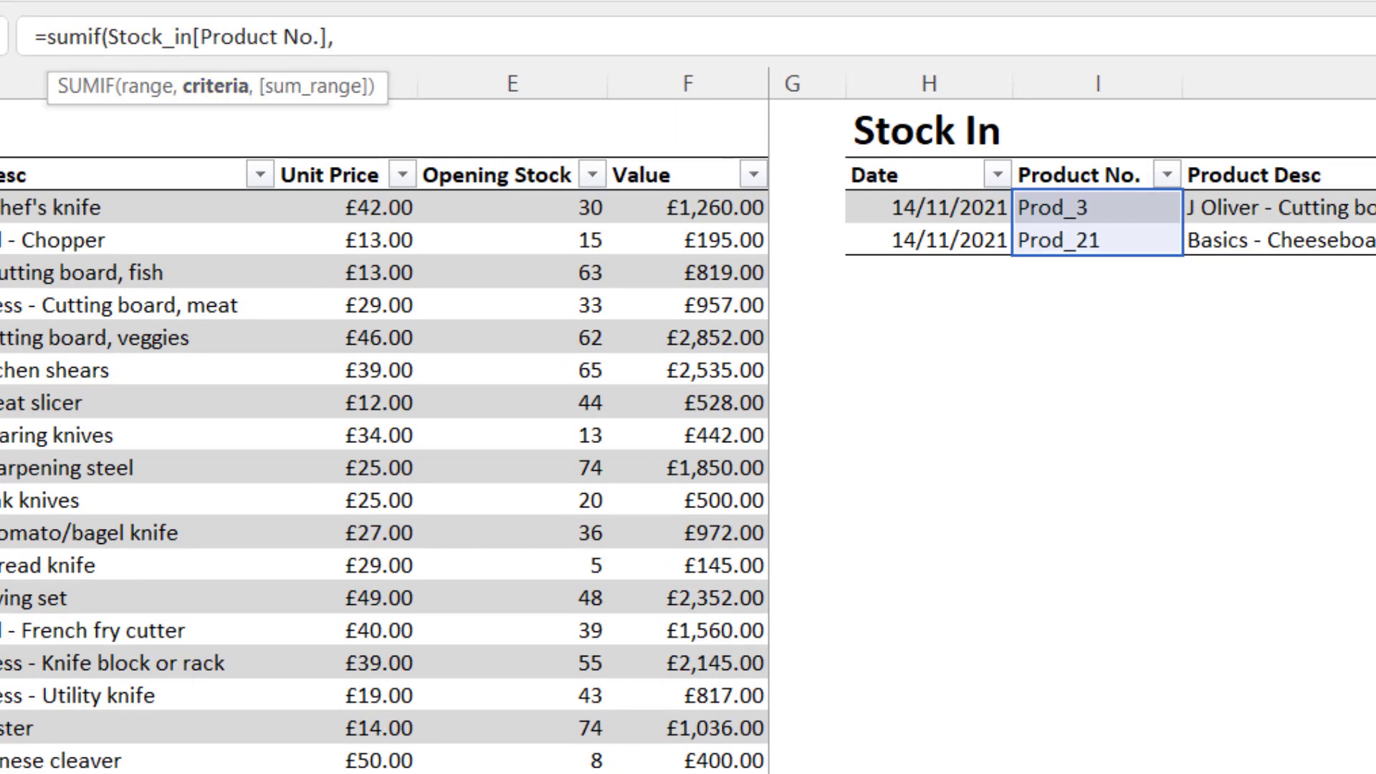
pyautogui.hscroll(7, 1075, 430)
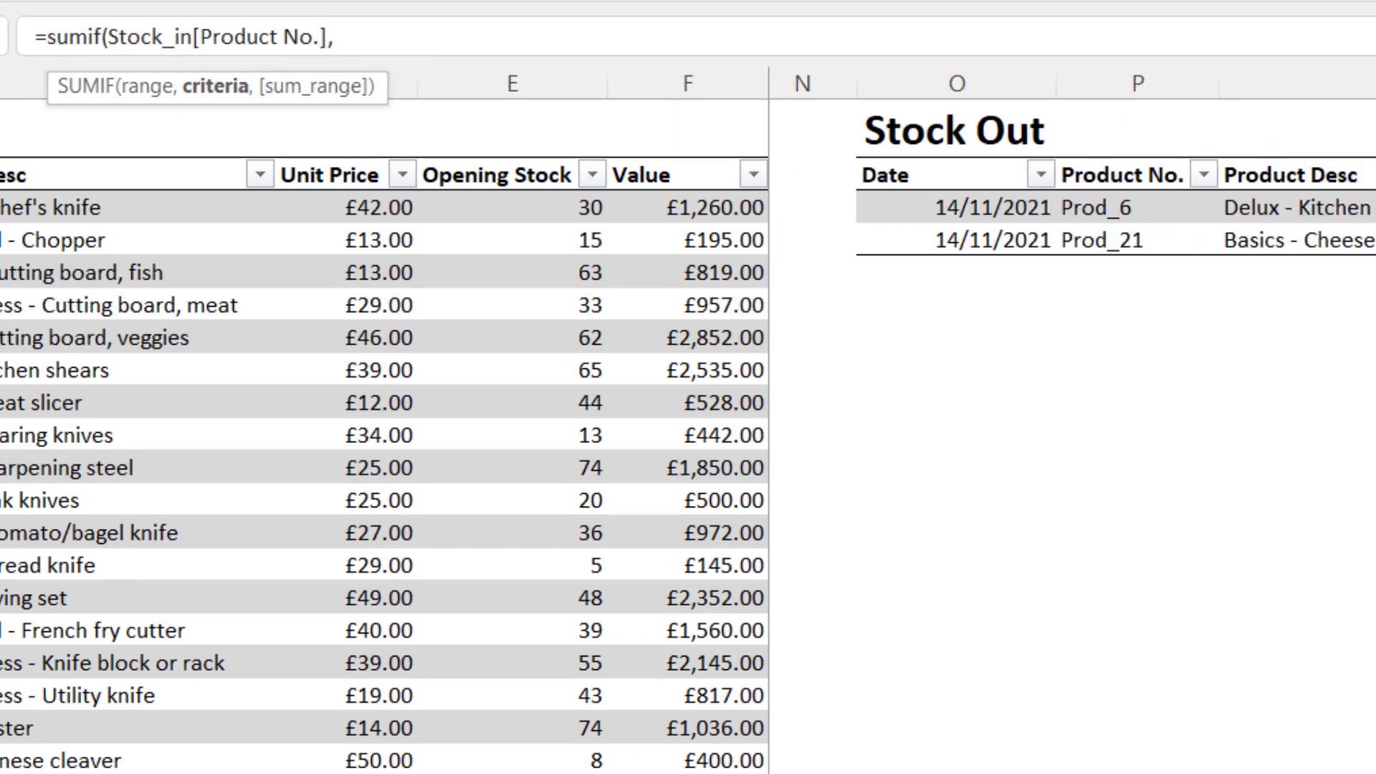
pyautogui.hscroll(6, 1075, 430)
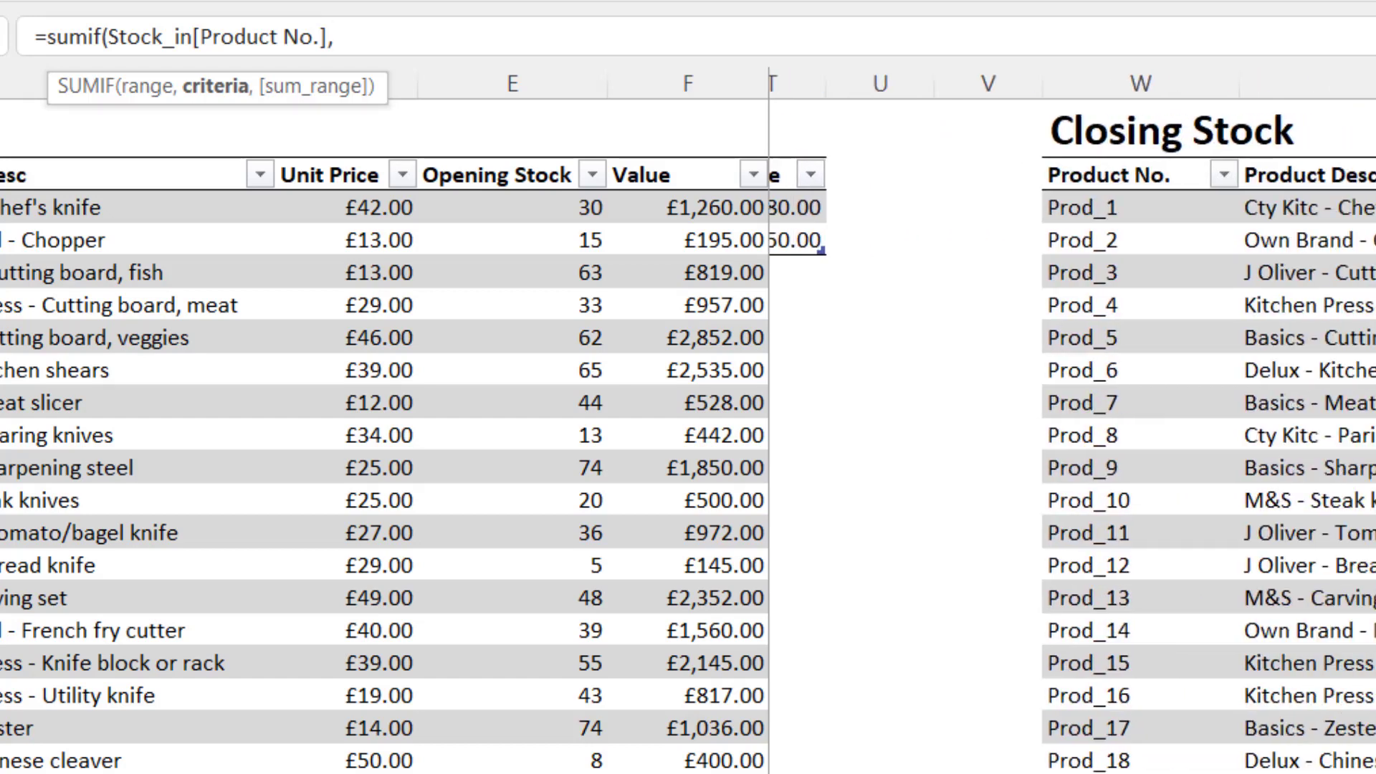
pyautogui.hscroll(2, 1075, 430)
pyautogui.click(984, 208)
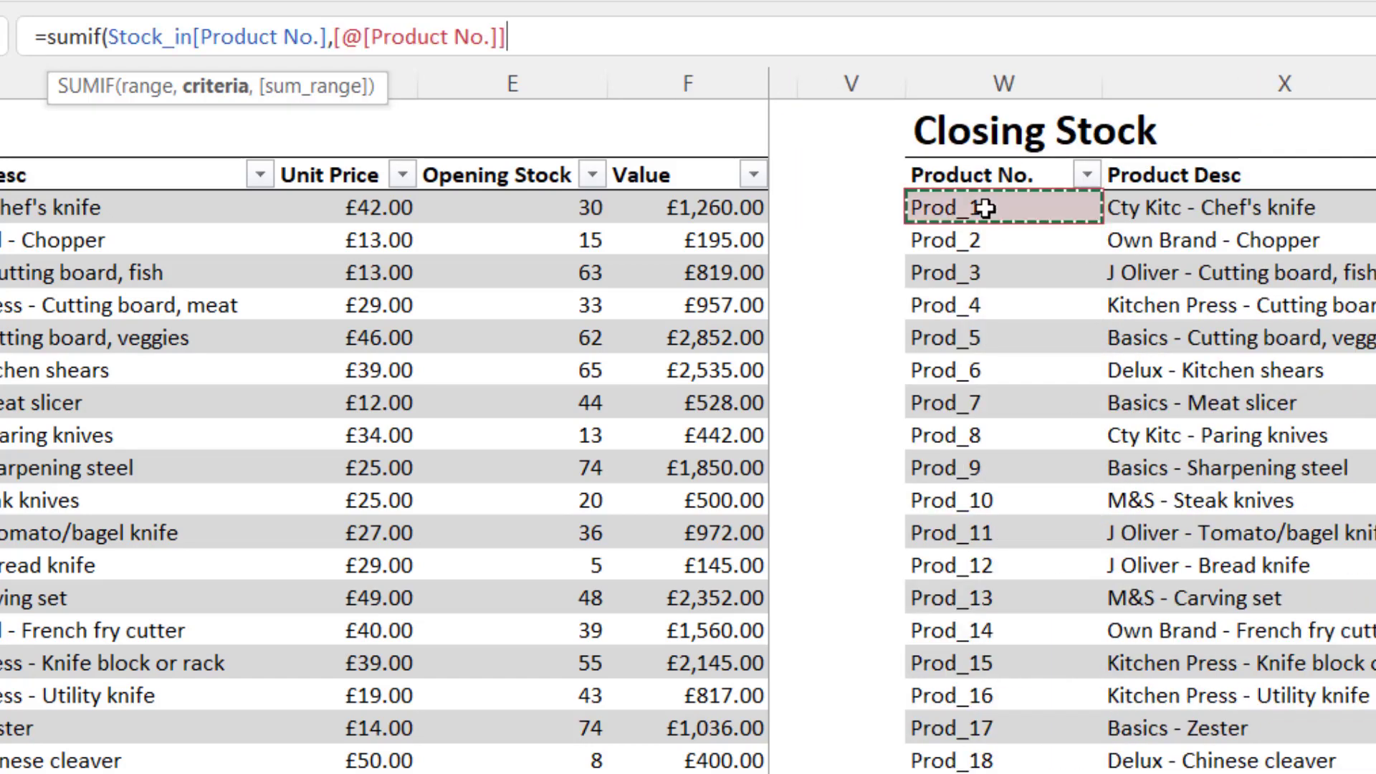
pyautogui.write(',')
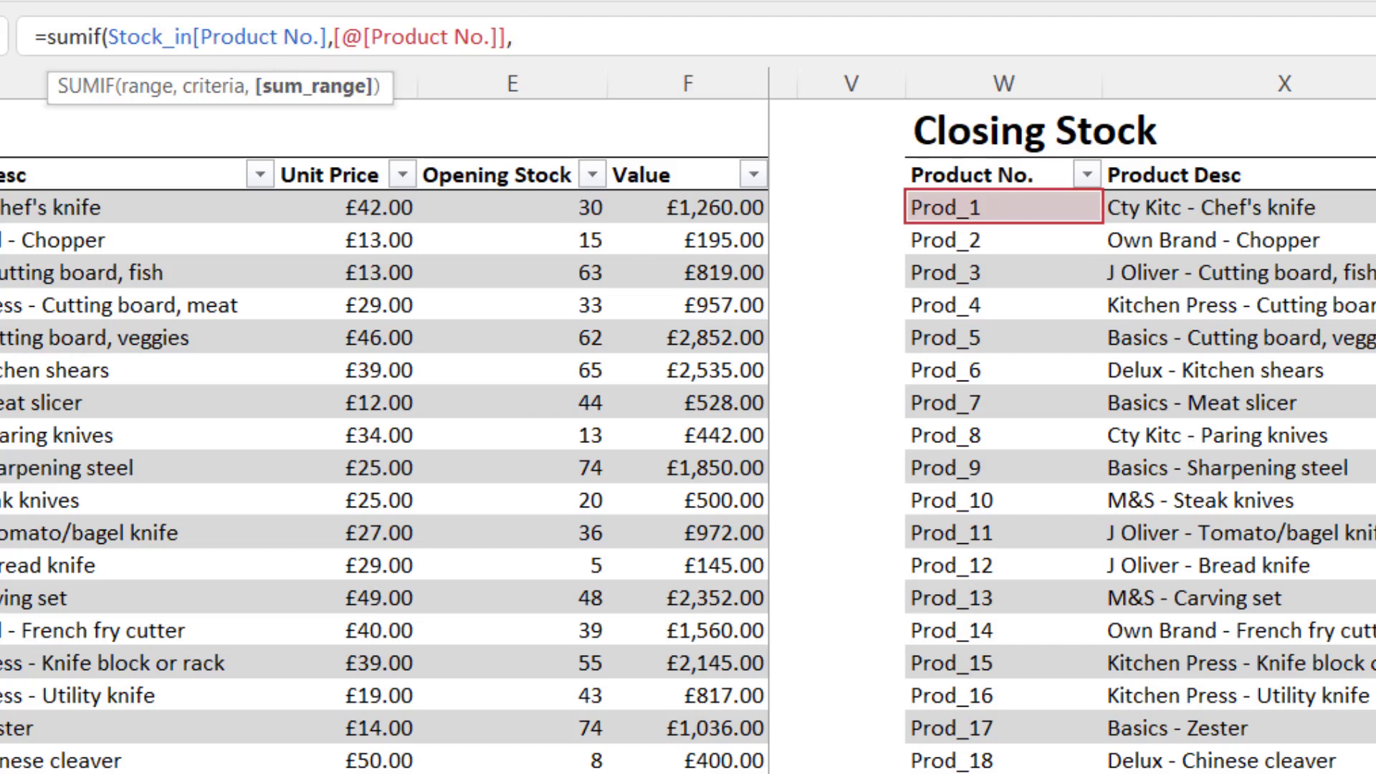
pyautogui.hscroll(-6, 1075, 430)
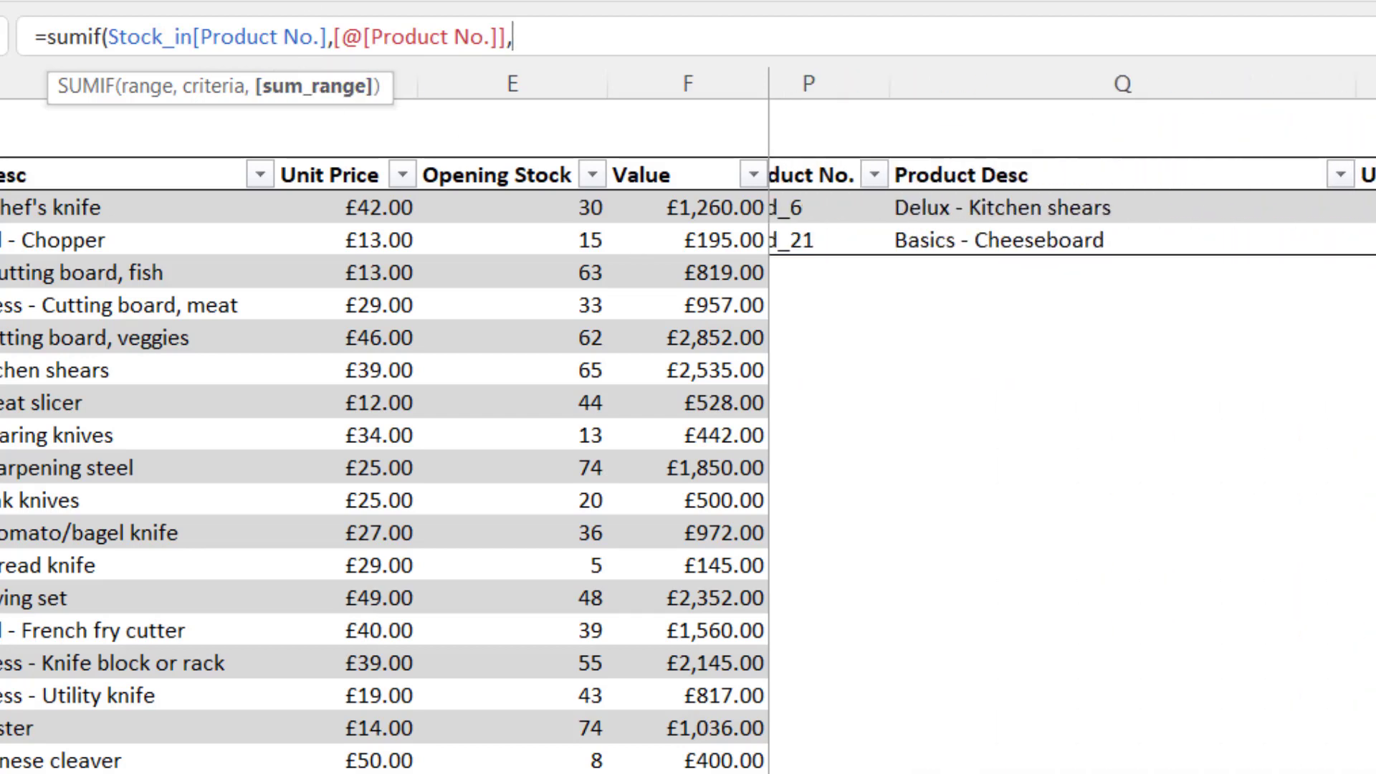
pyautogui.hscroll(-5, 1075, 430)
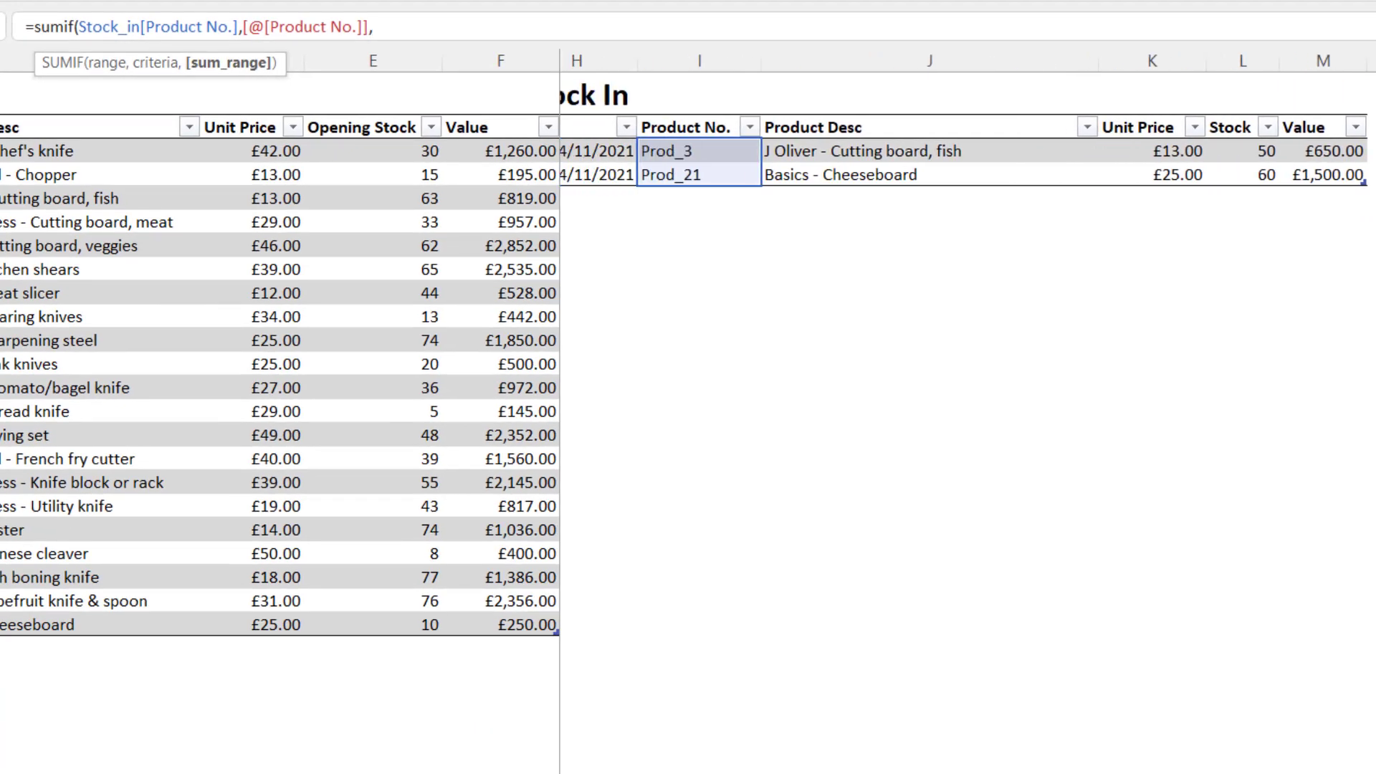
pyautogui.moveTo(1238, 148); pyautogui.dragTo(1242, 174)
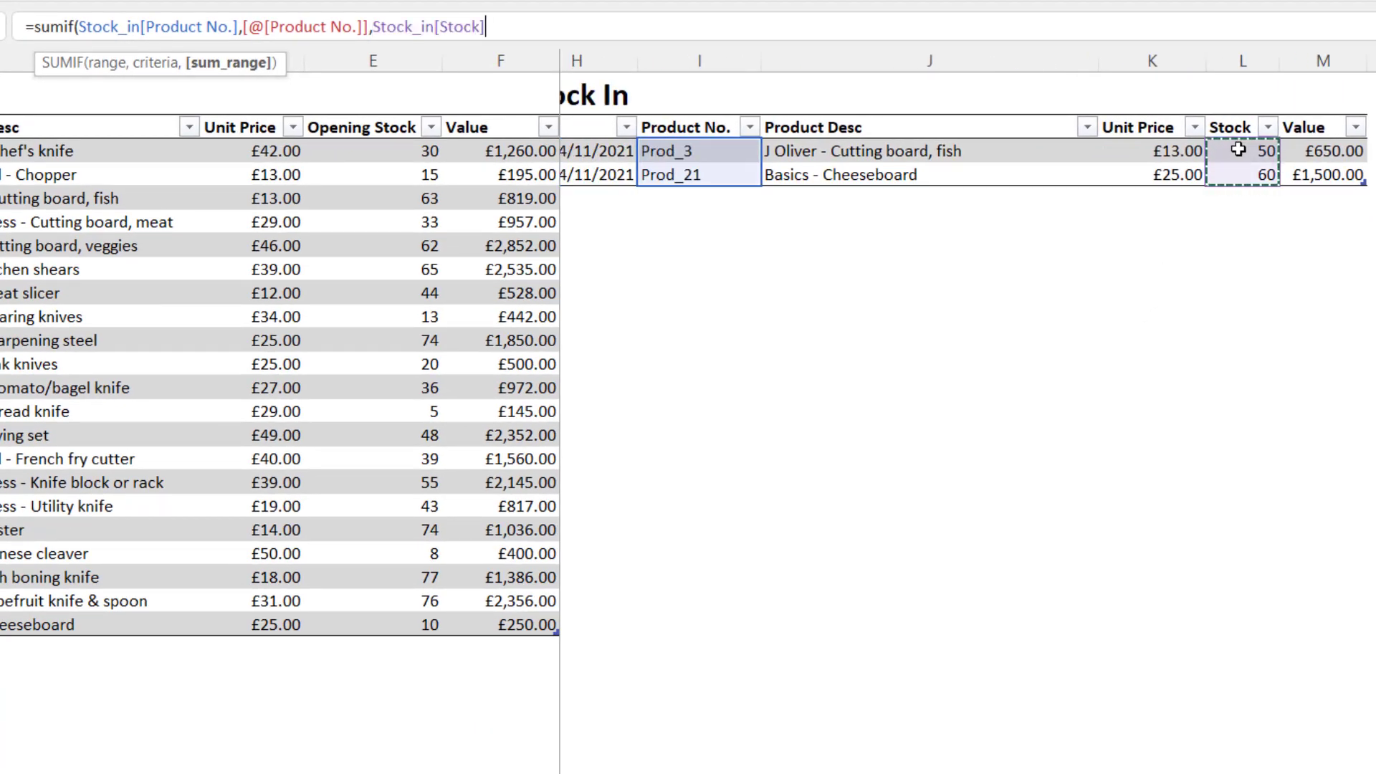
pyautogui.write(')')
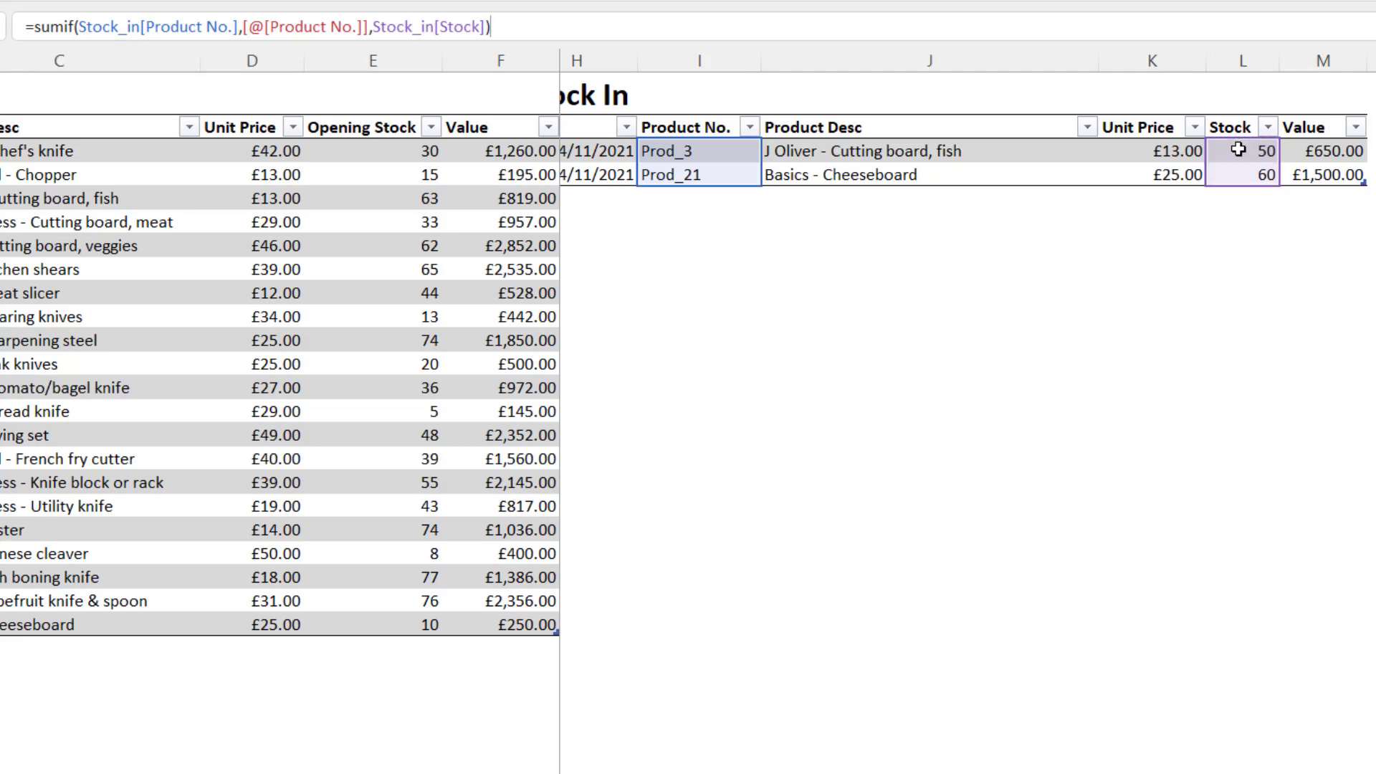
pyautogui.press('Return')
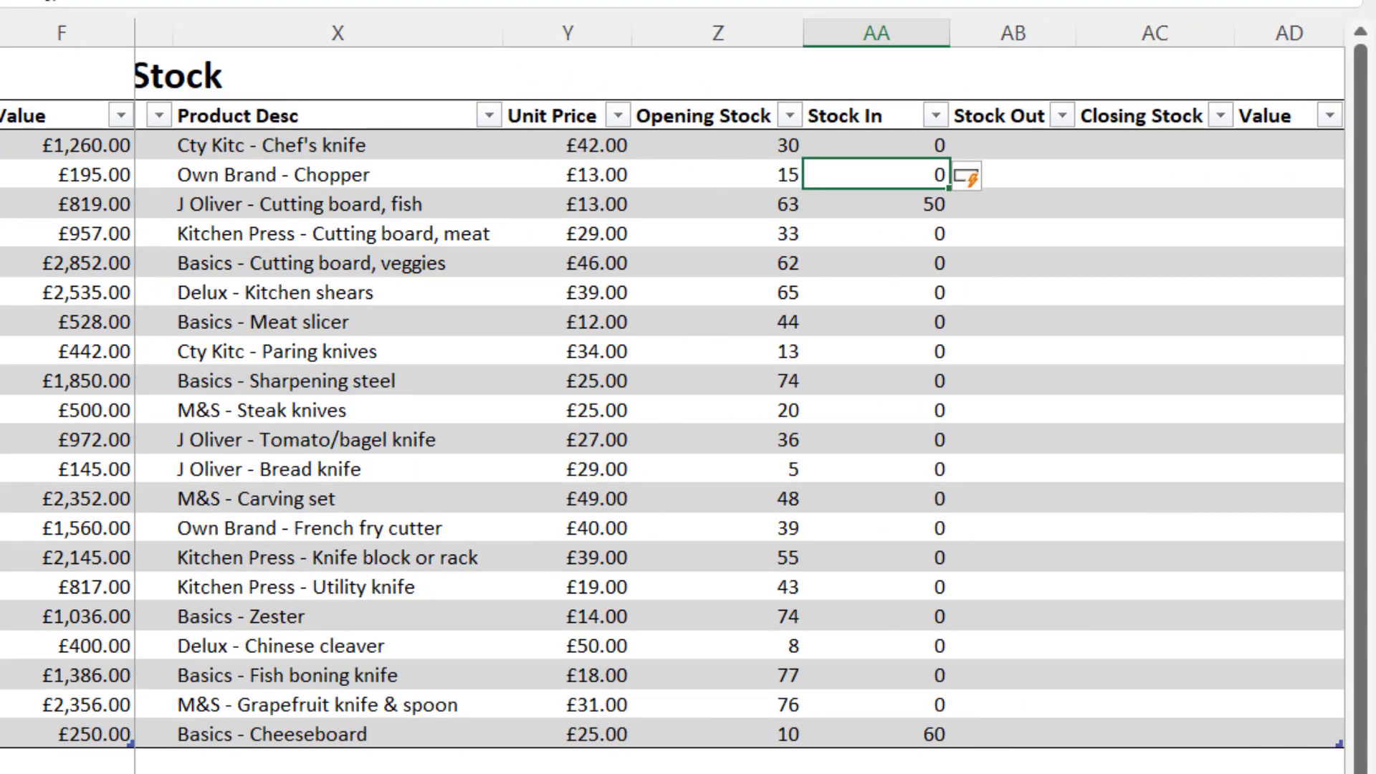
# - Highlight the Prod_3 and Prod_21 rows to confirm totals of 50 and 60, then return to Stock In
pyautogui.hscroll(-3, 258, 215)
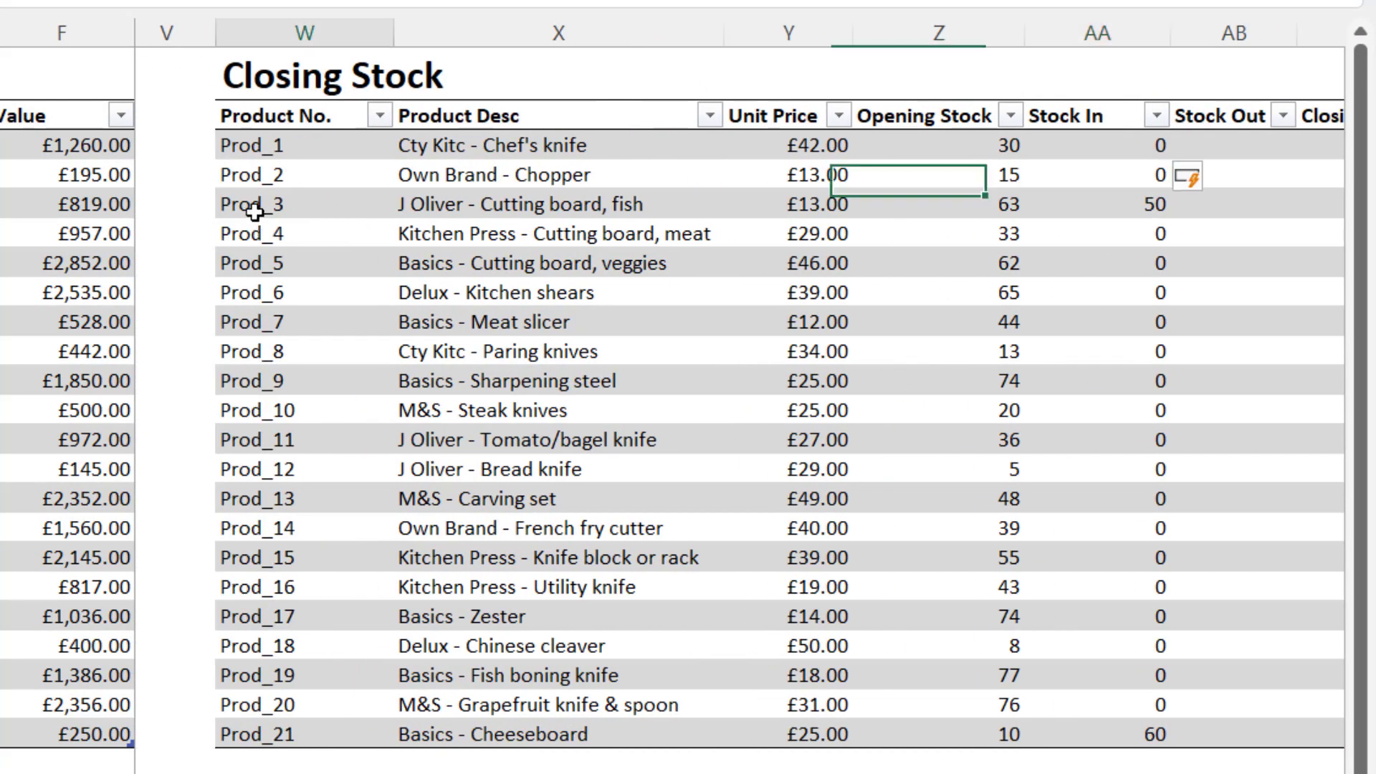
pyautogui.moveTo(255, 211); pyautogui.dragTo(1100, 206)
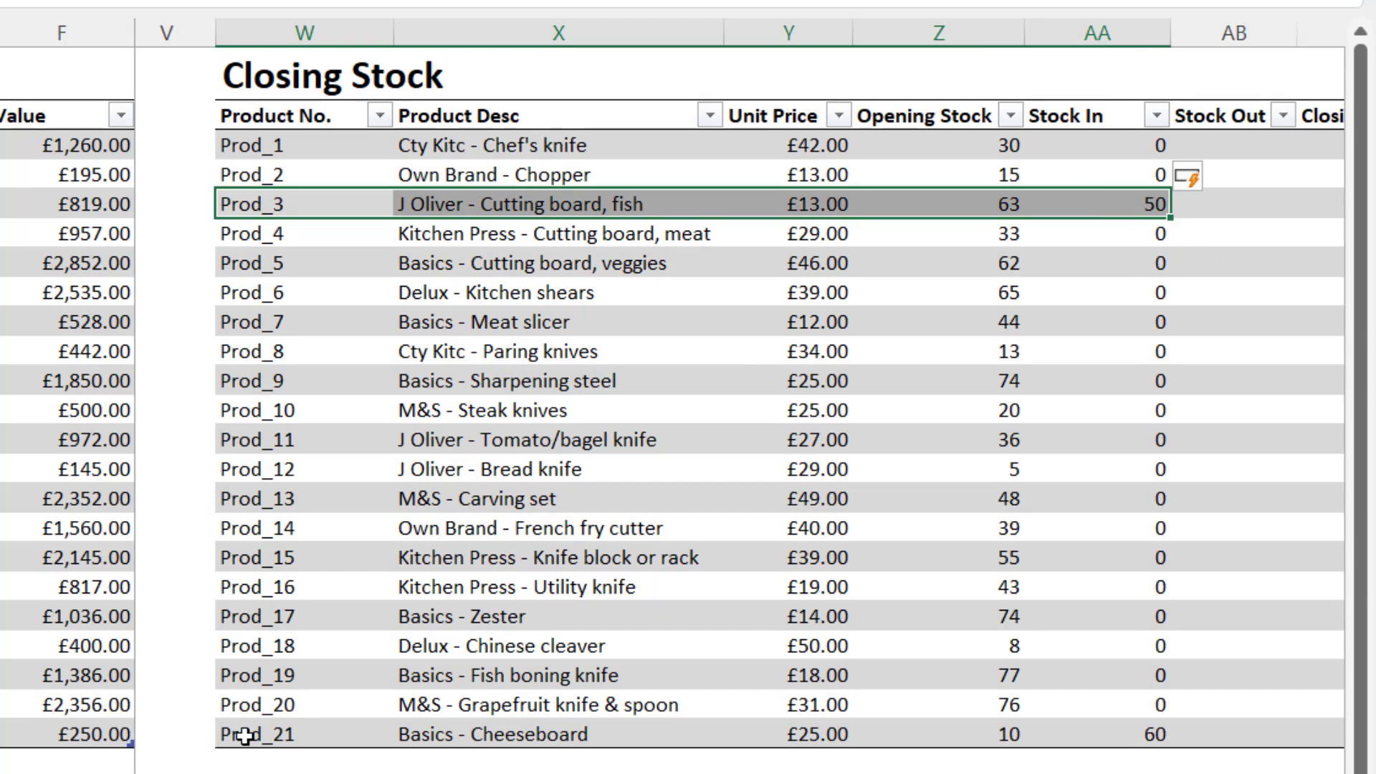
pyautogui.moveTo(231, 731); pyautogui.dragTo(1150, 732)
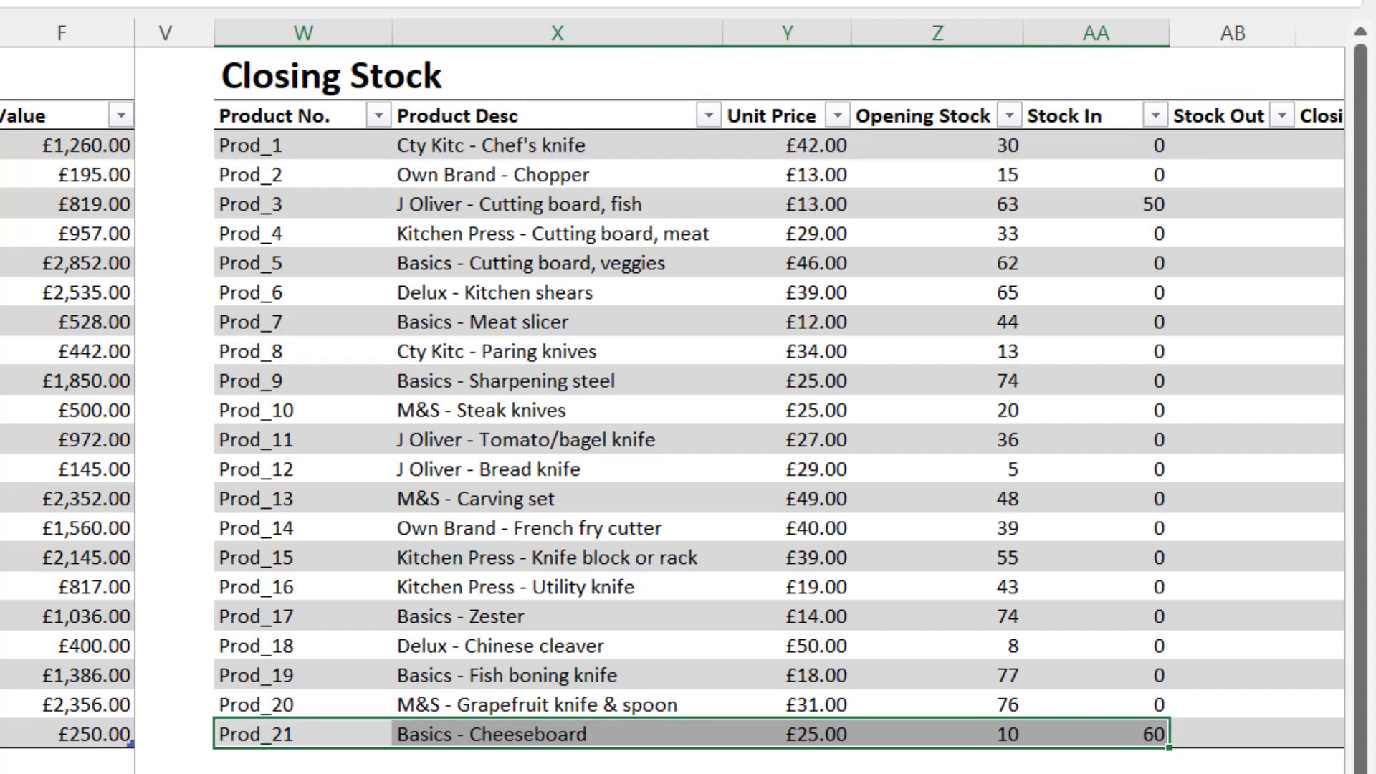
pyautogui.hscroll(-10, 741, 387)
pyautogui.hscroll(-5, 1051, 308)
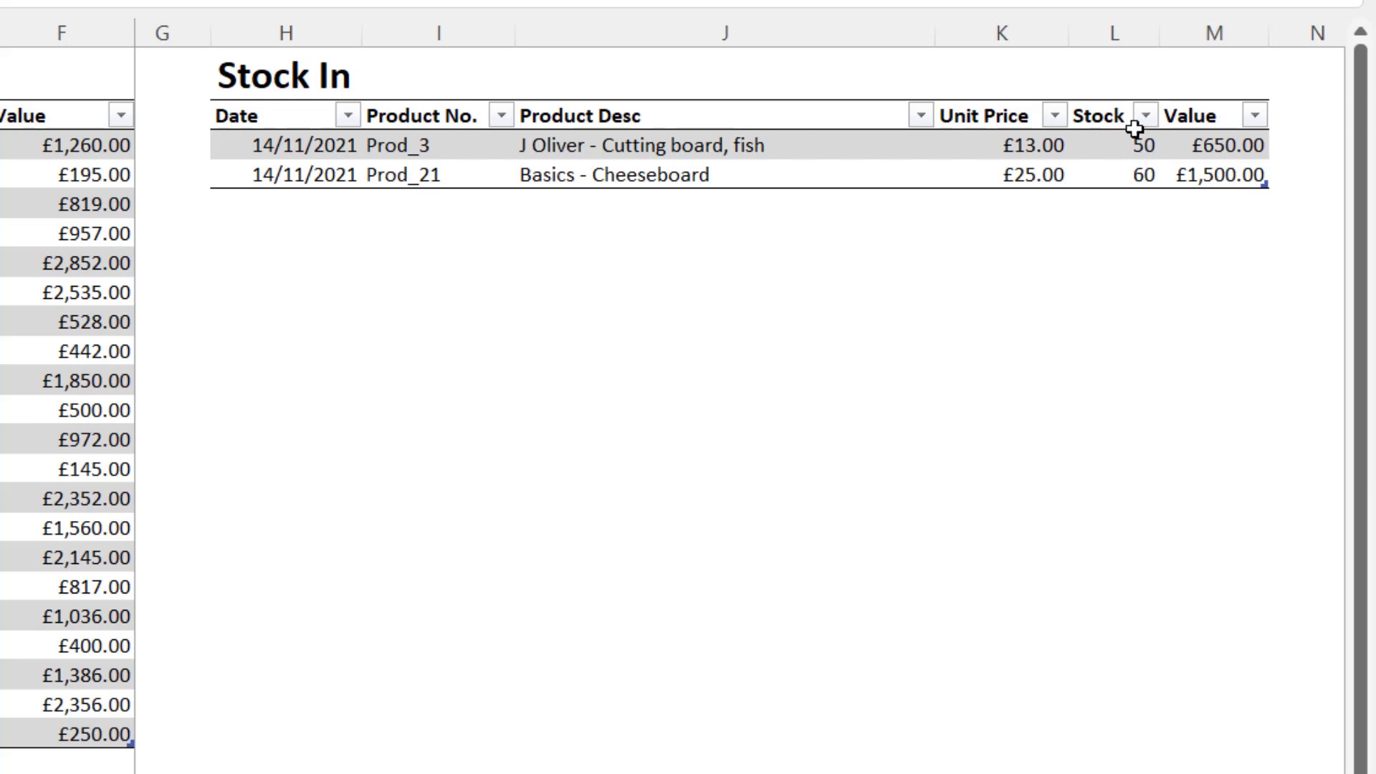
# - Add a Stock In entry dated 15/11/2021 for 30 units of Prod_3
pyautogui.click(288, 204)
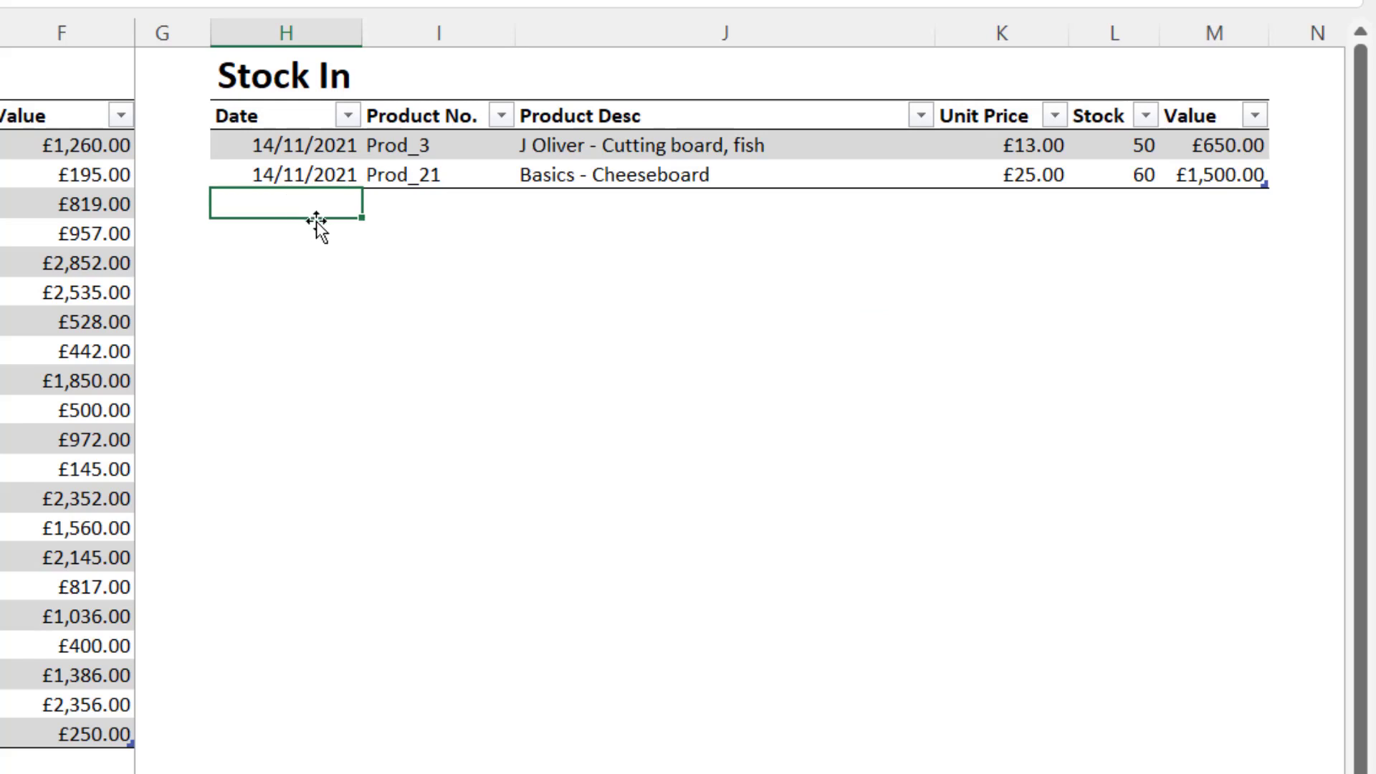
pyautogui.hotkey('ctrl', ';')
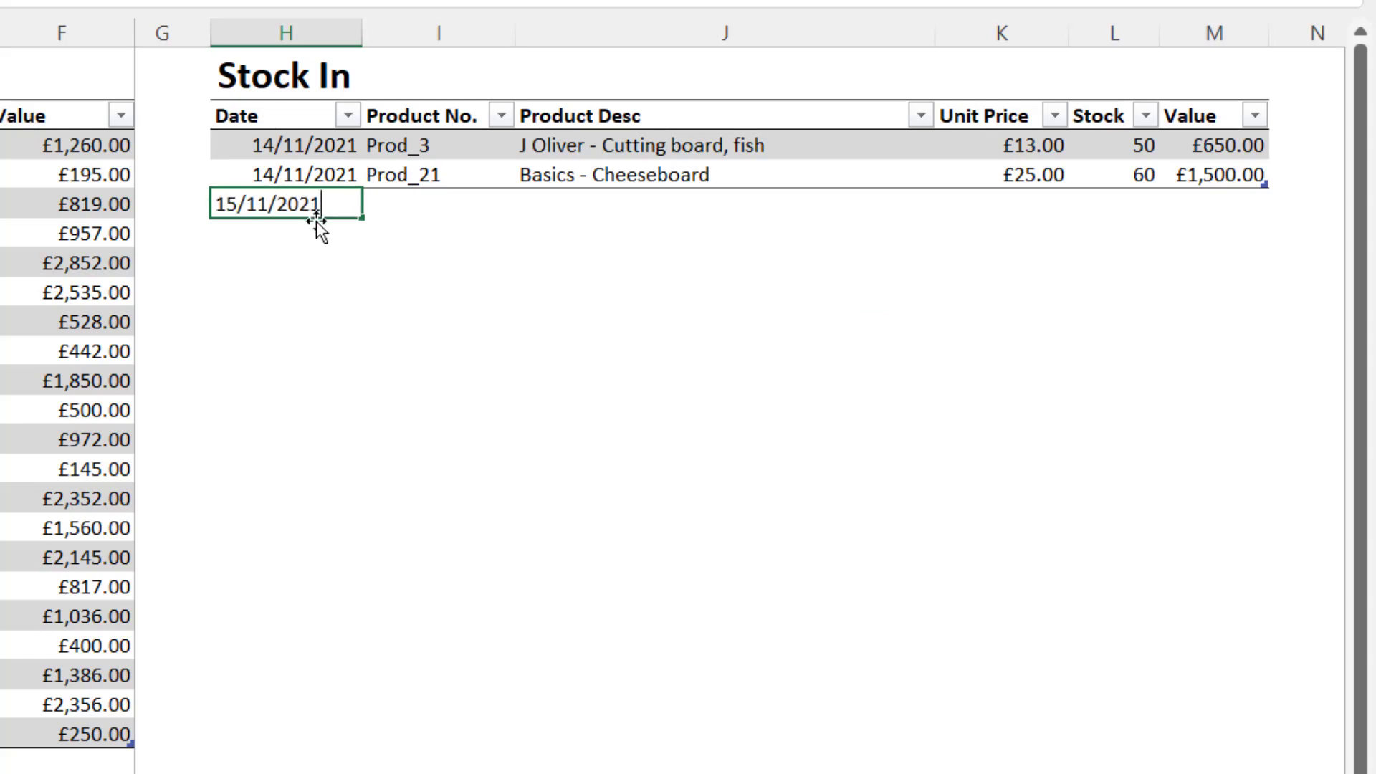
pyautogui.press('Tab')
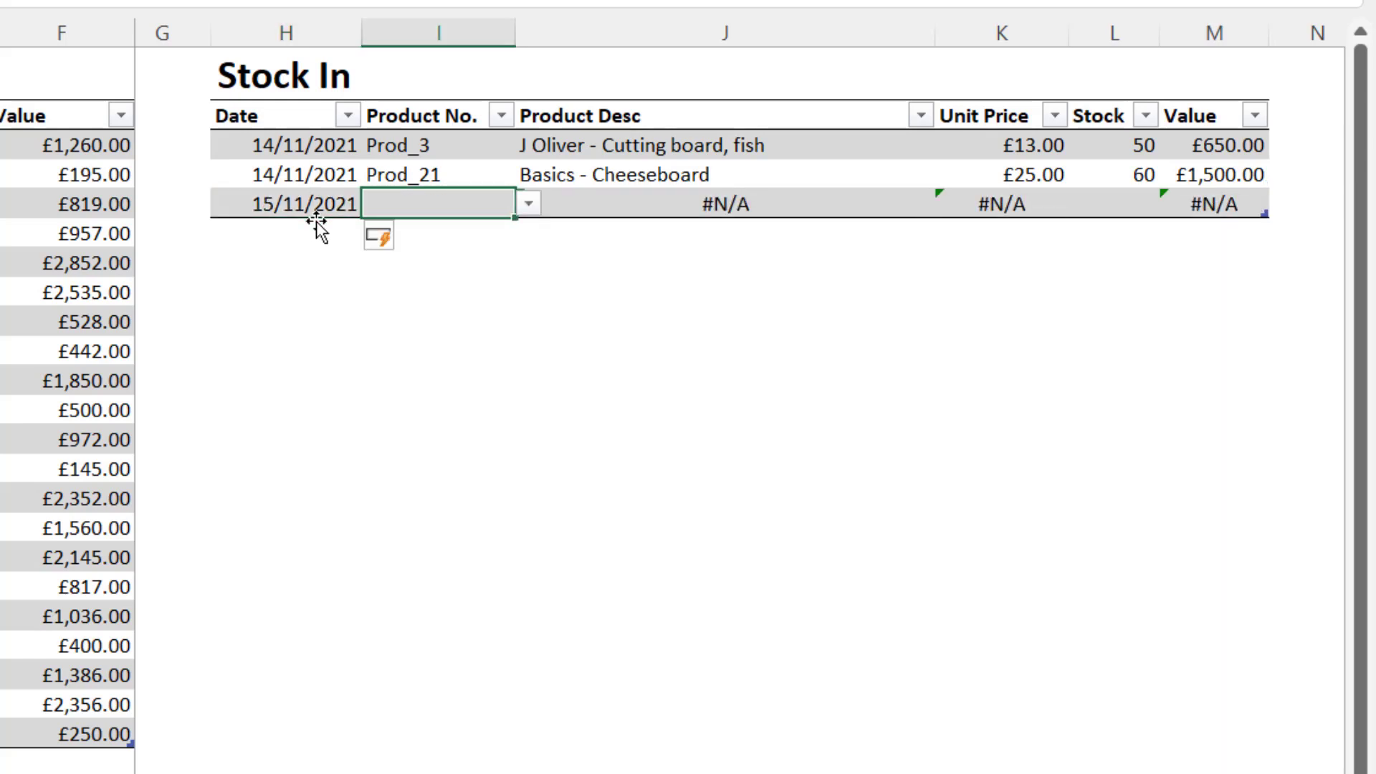
pyautogui.click(531, 203)
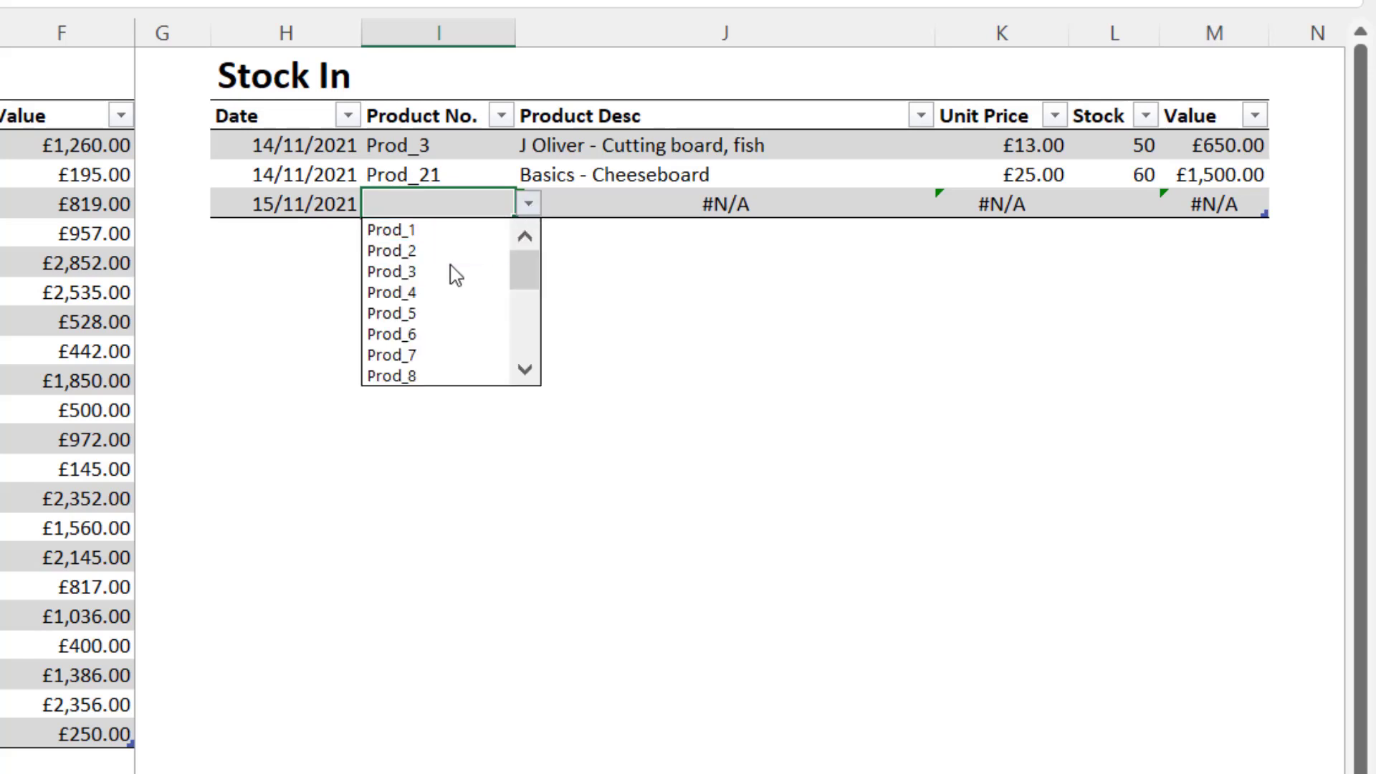
pyautogui.click(453, 271)
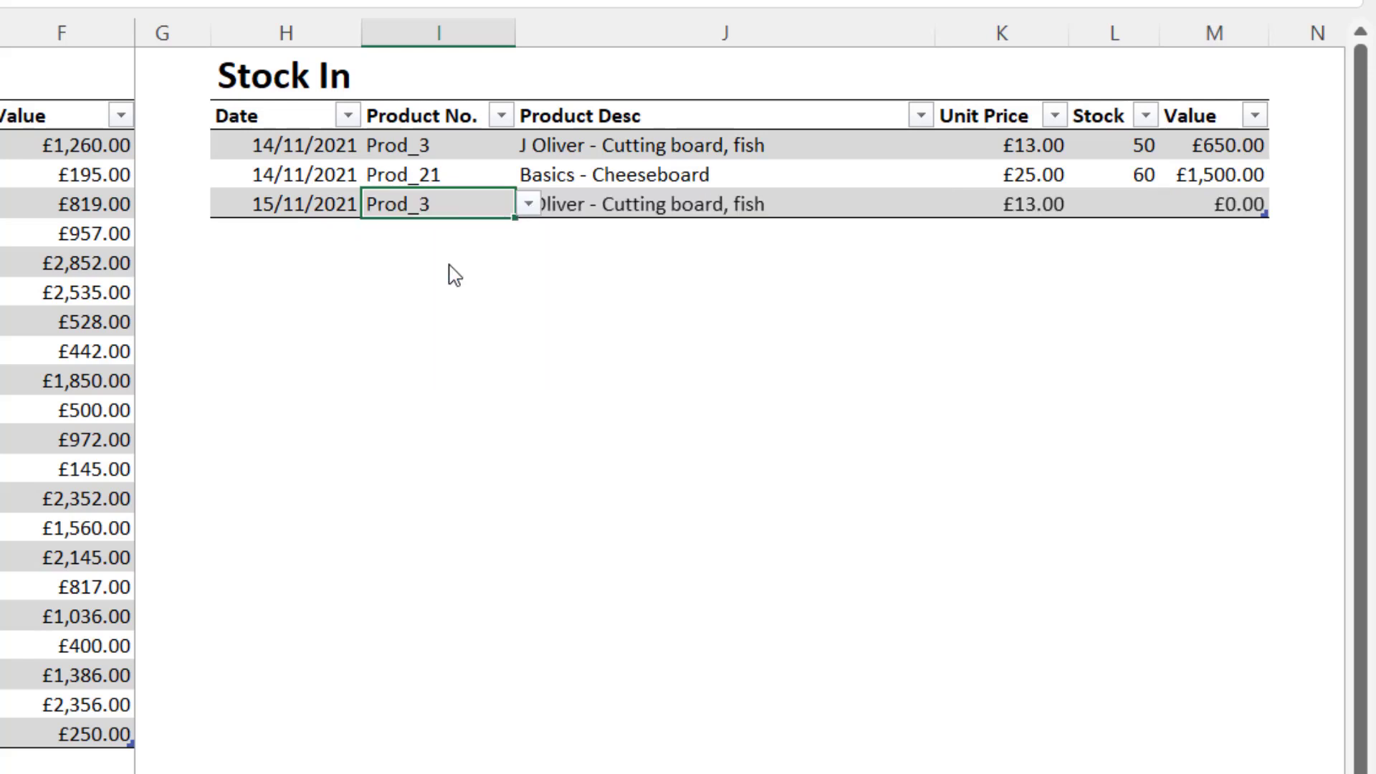
pyautogui.click(1144, 206)
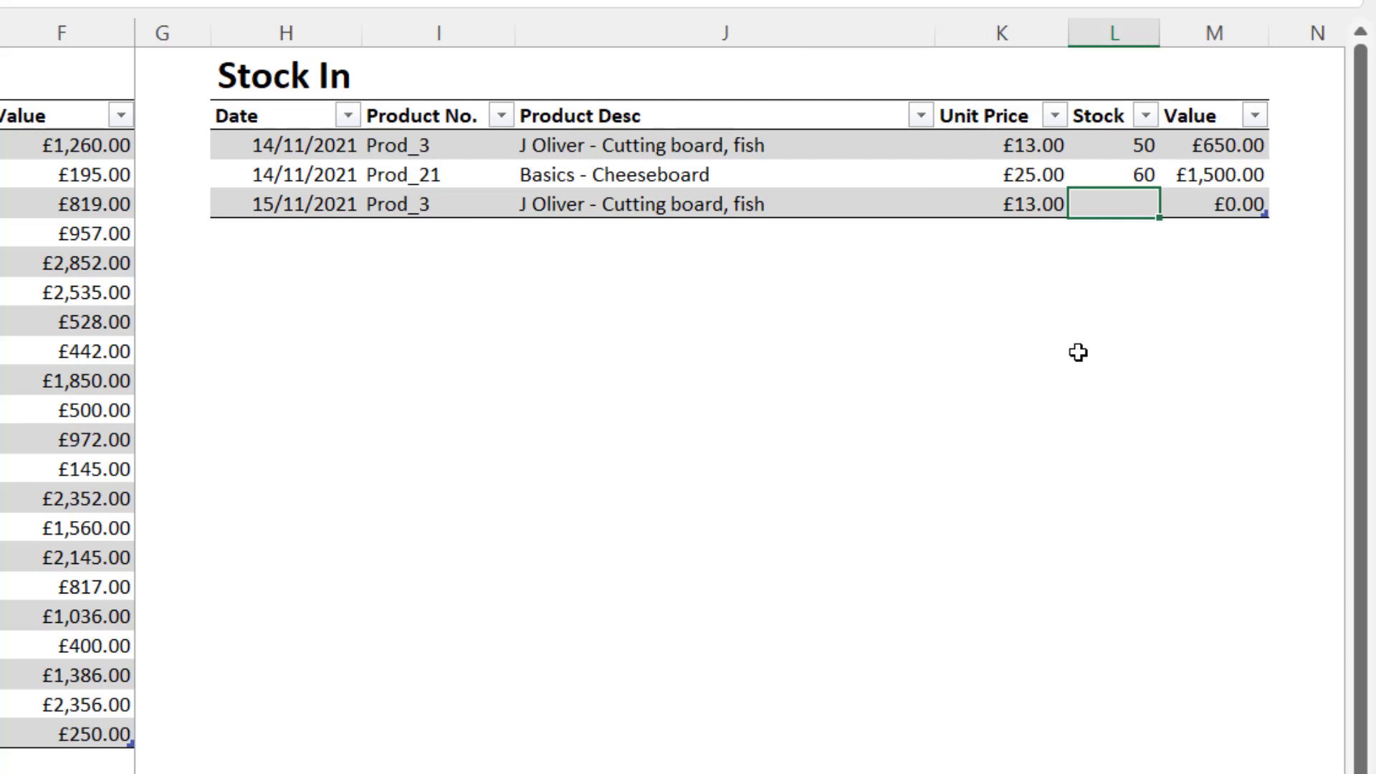
pyautogui.write('30')
pyautogui.press('Return')
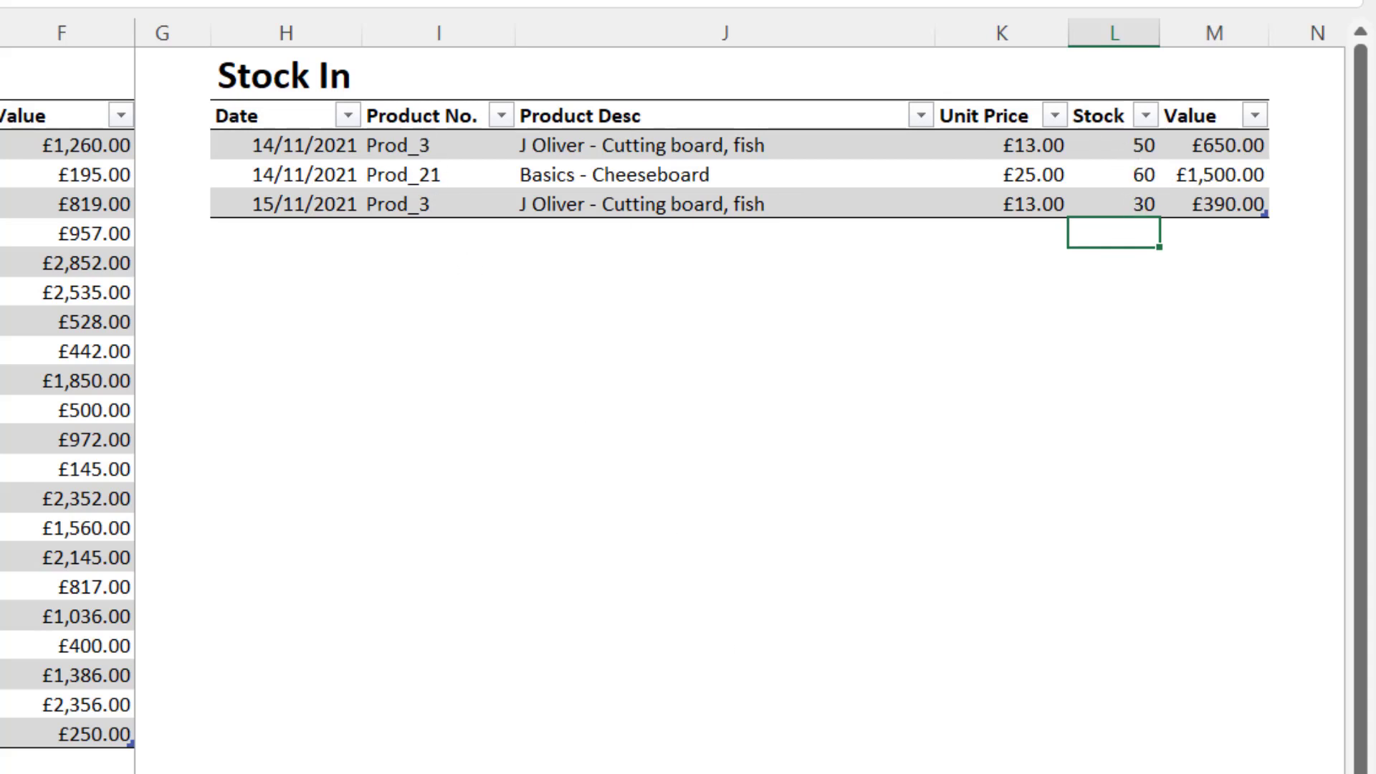
# - Check that Prod_3's Stock In total in Closing Stock is now 80
pyautogui.hscroll(10, 739, 394)
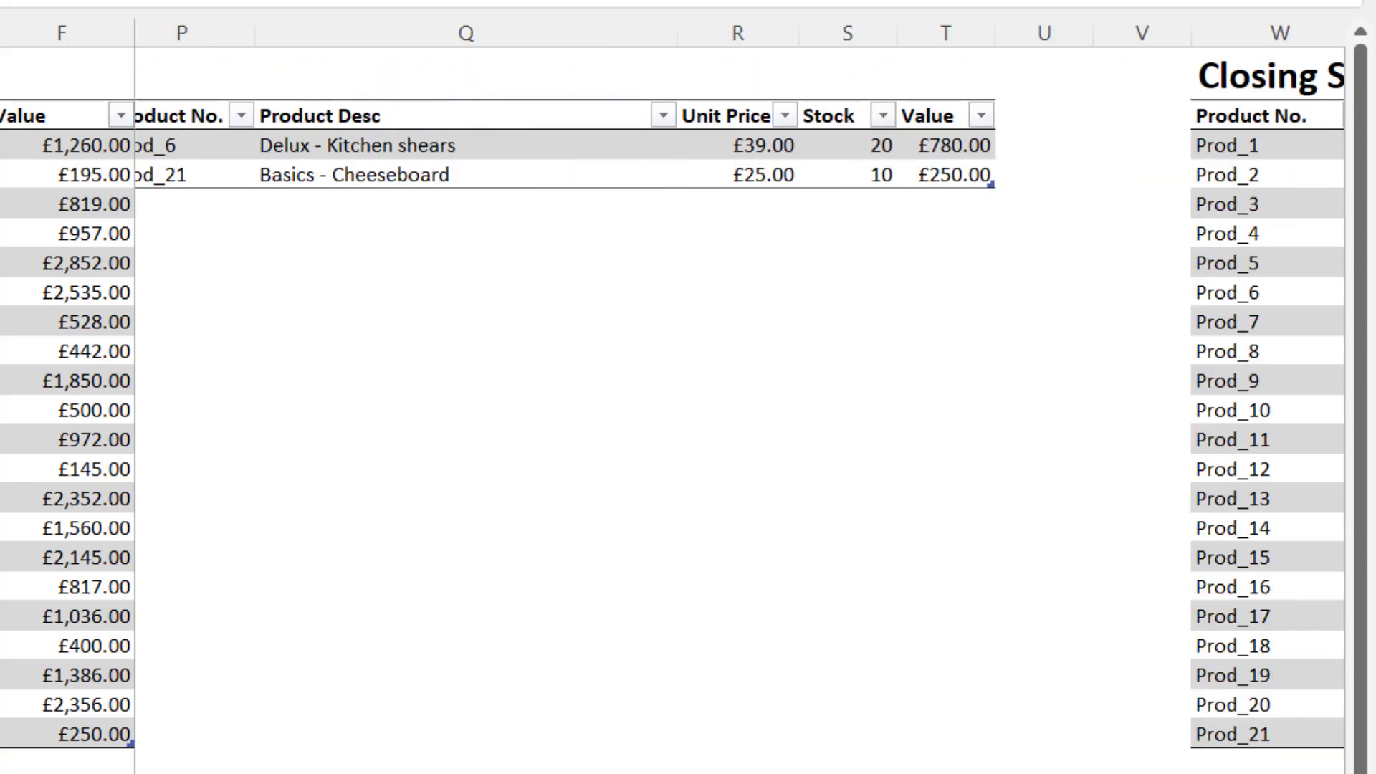
pyautogui.hscroll(6, 738, 394)
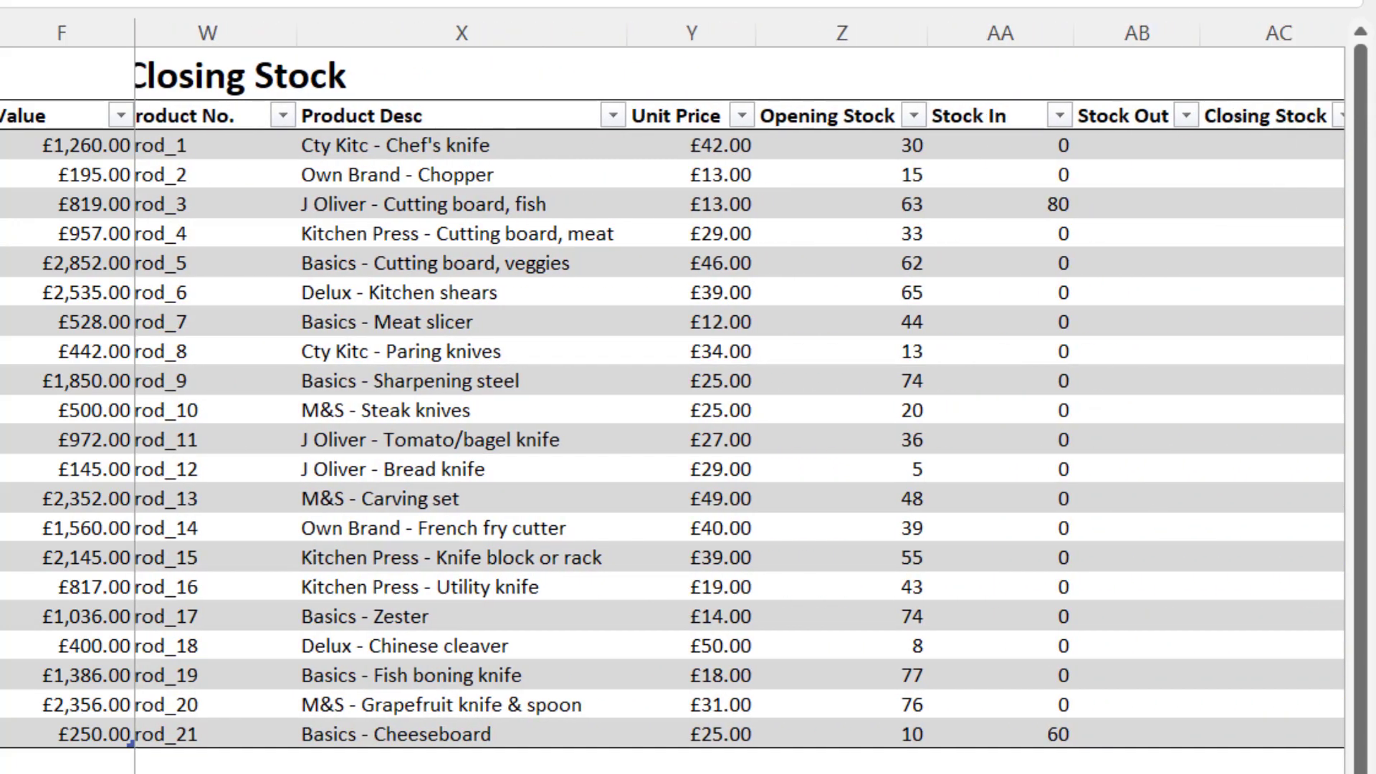
pyautogui.click(1042, 202)
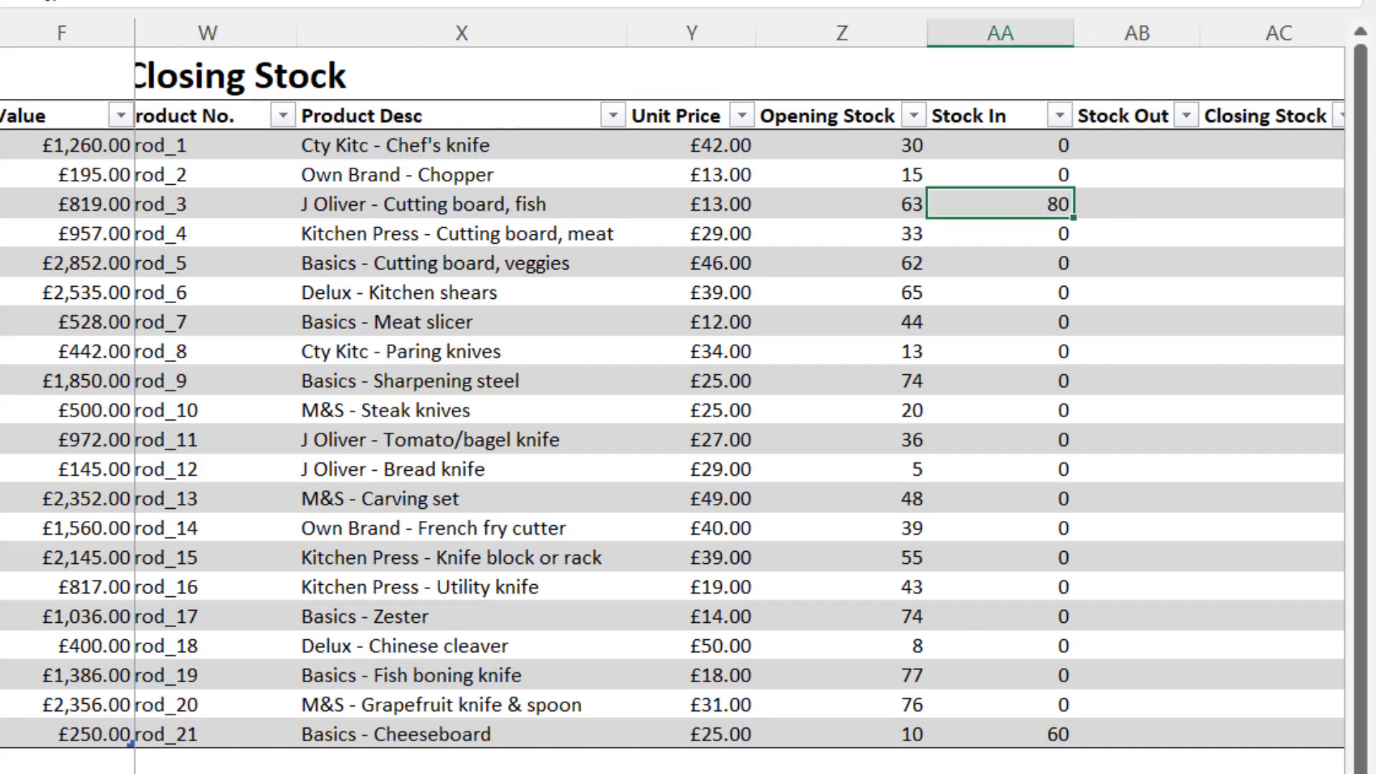
pyautogui.hscroll(3, 738, 380)
# - Enter =SUMIF(Stock_out[Product No.],[@[Product No.]],Stock_out[Stock]) in Stock Out, giving Prod_6 20 and Prod_21 10
pyautogui.click(962, 140)
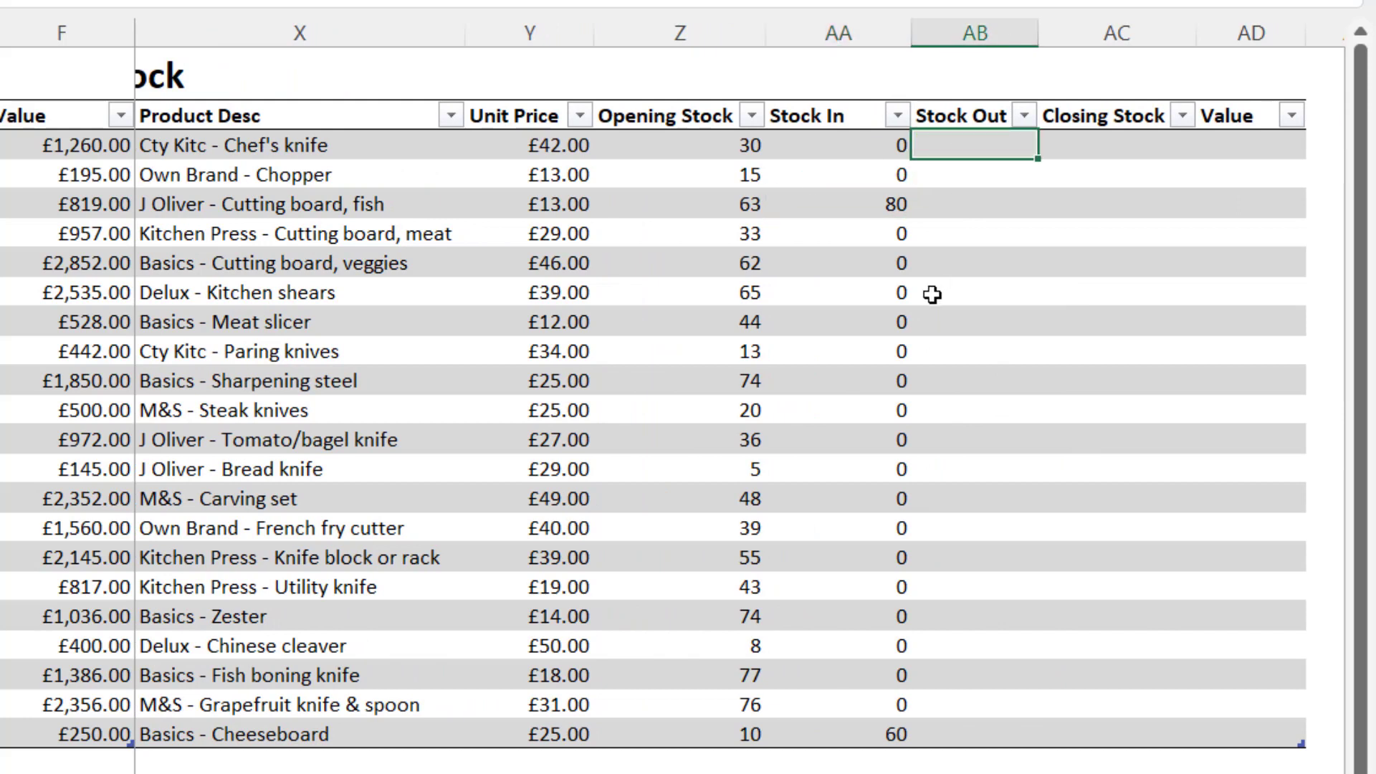
pyautogui.write('=s')
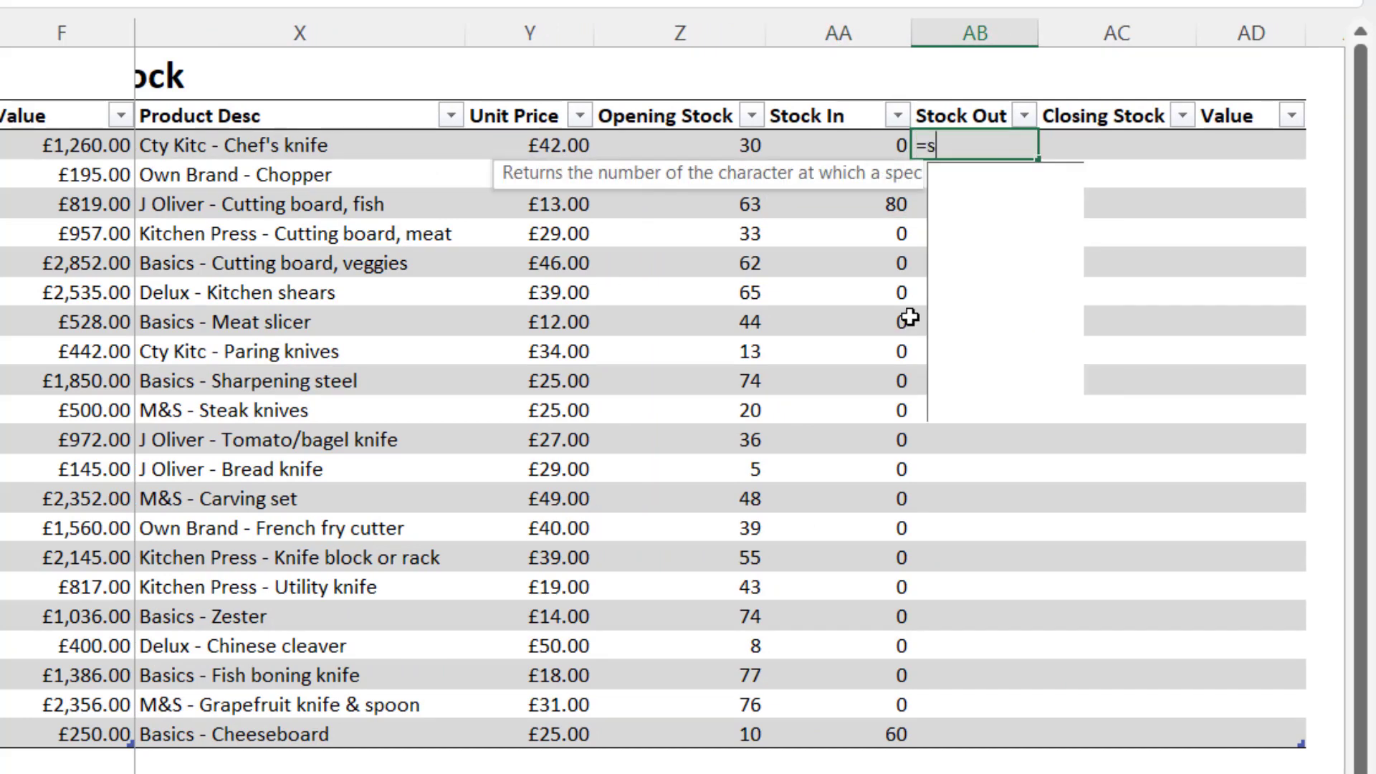
pyautogui.write('umif(')
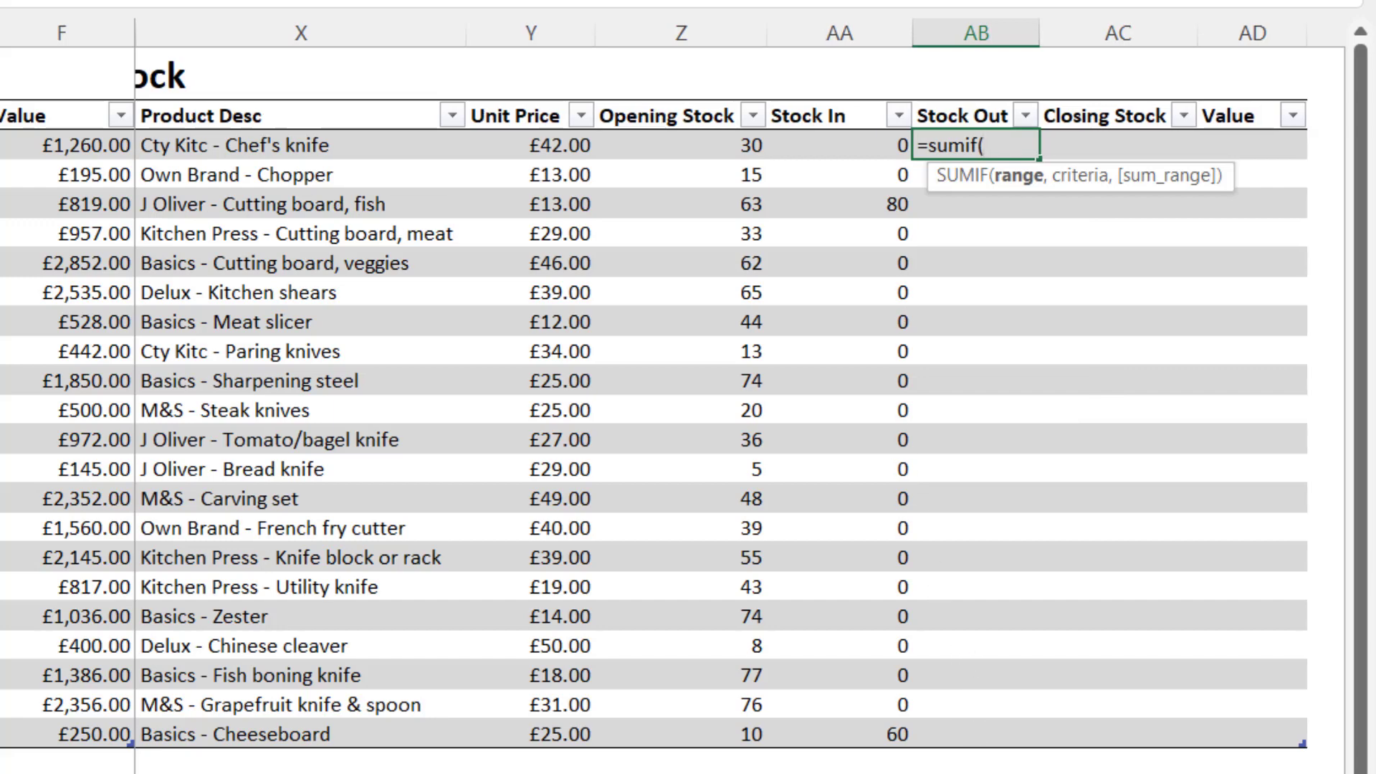
pyautogui.hscroll(-10, 717, 430)
pyautogui.hscroll(-3, 716, 430)
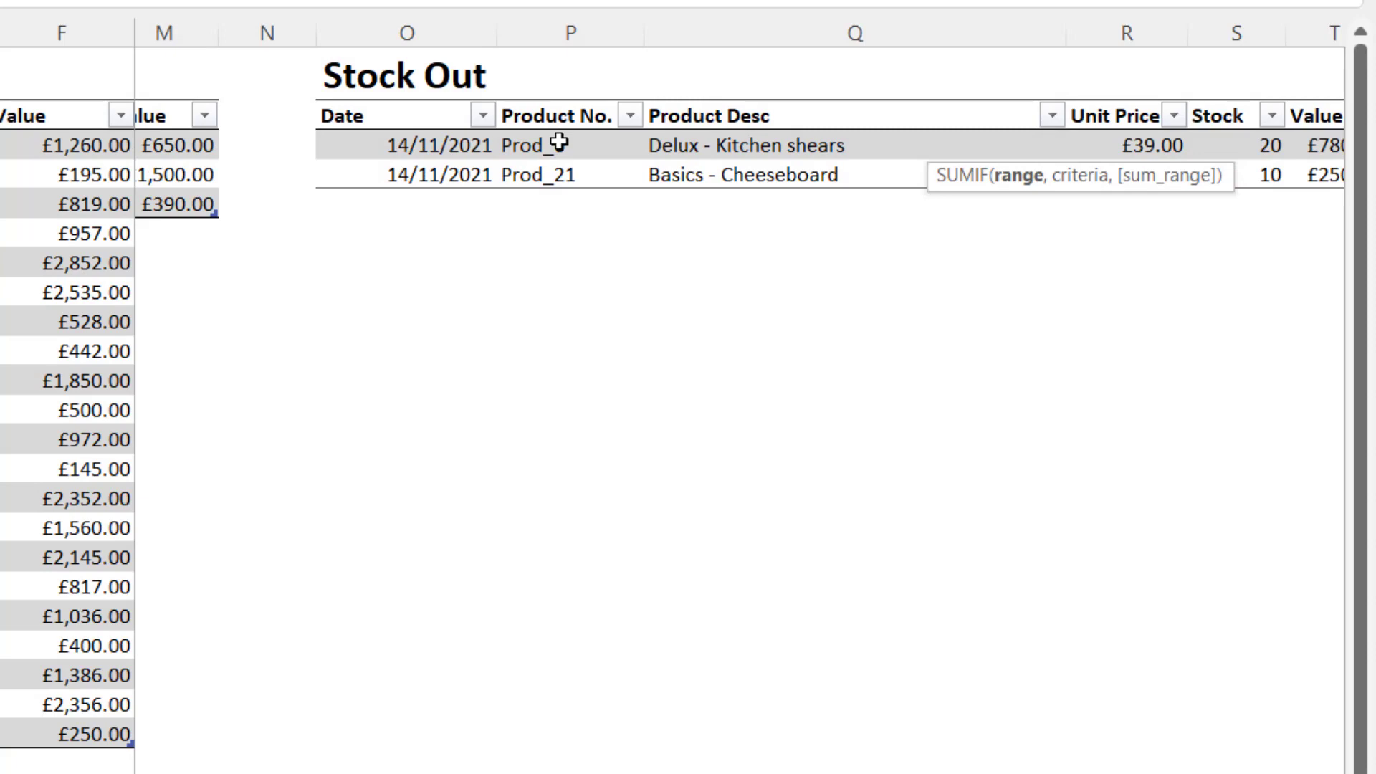
pyautogui.moveTo(558, 143); pyautogui.dragTo(562, 175)
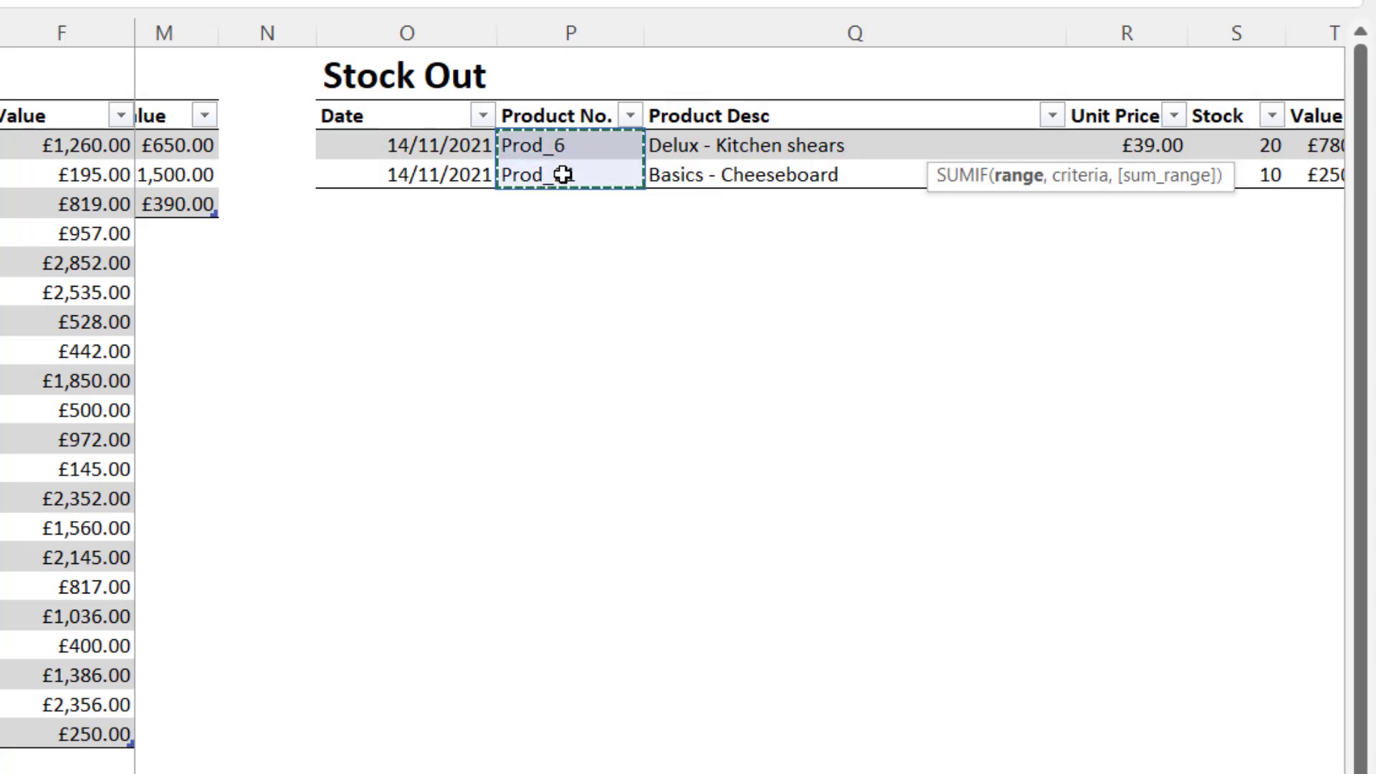
pyautogui.write(',')
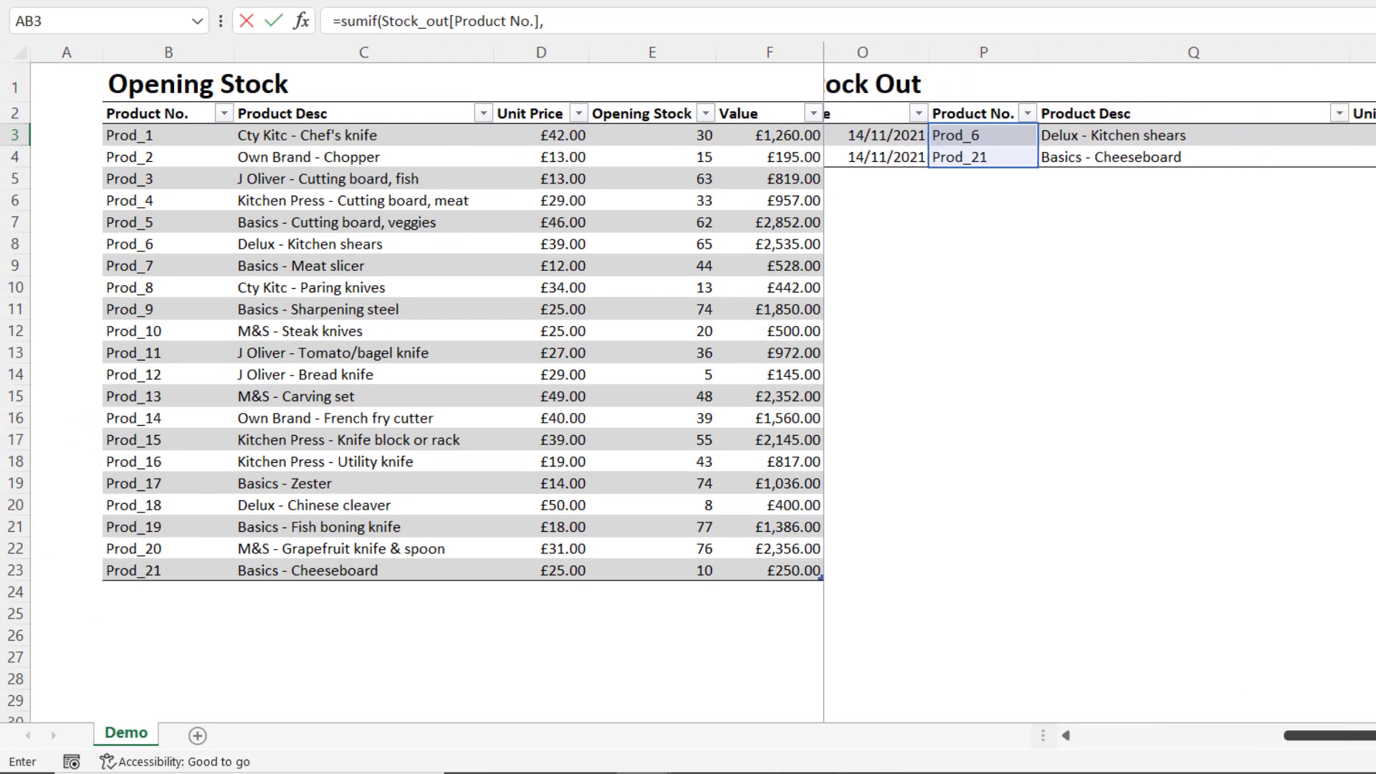
pyautogui.hscroll(10, 1100, 314)
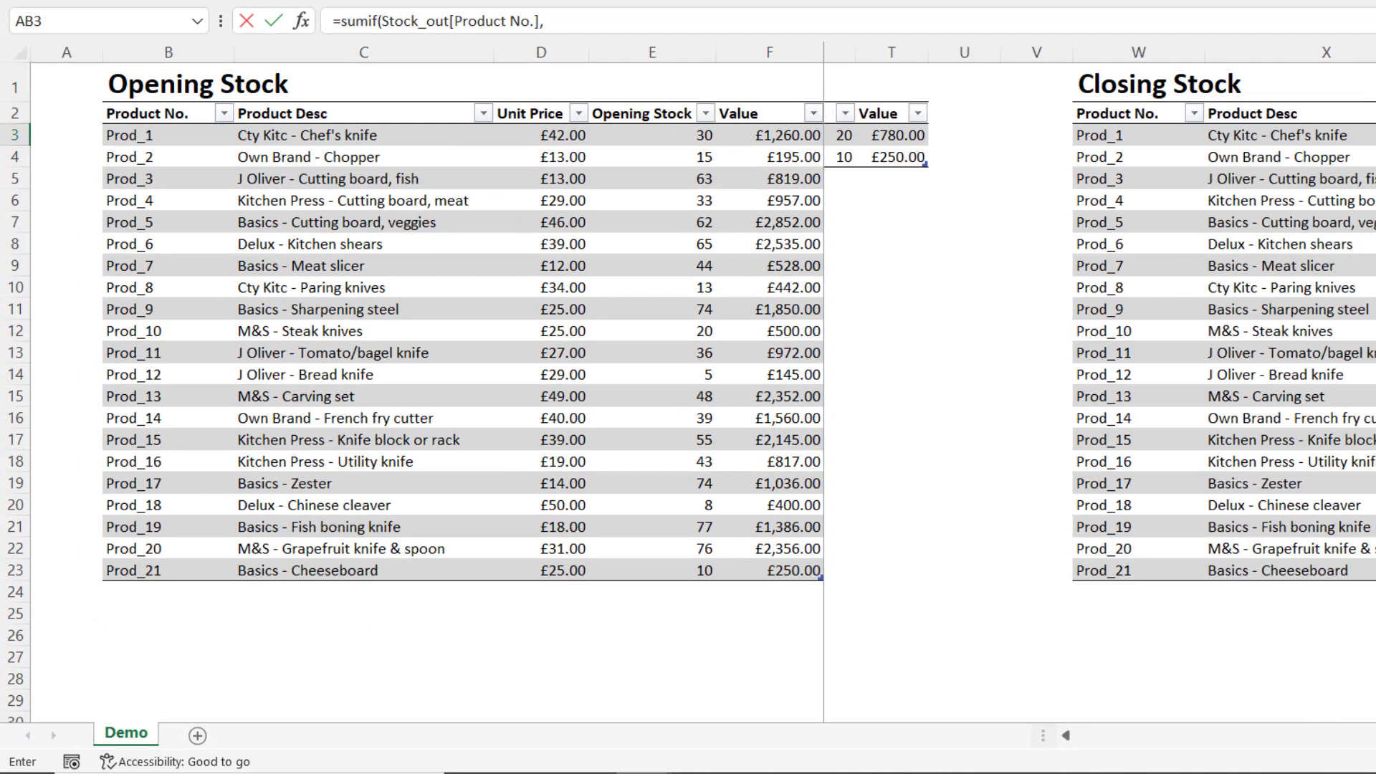
pyautogui.click(1128, 133)
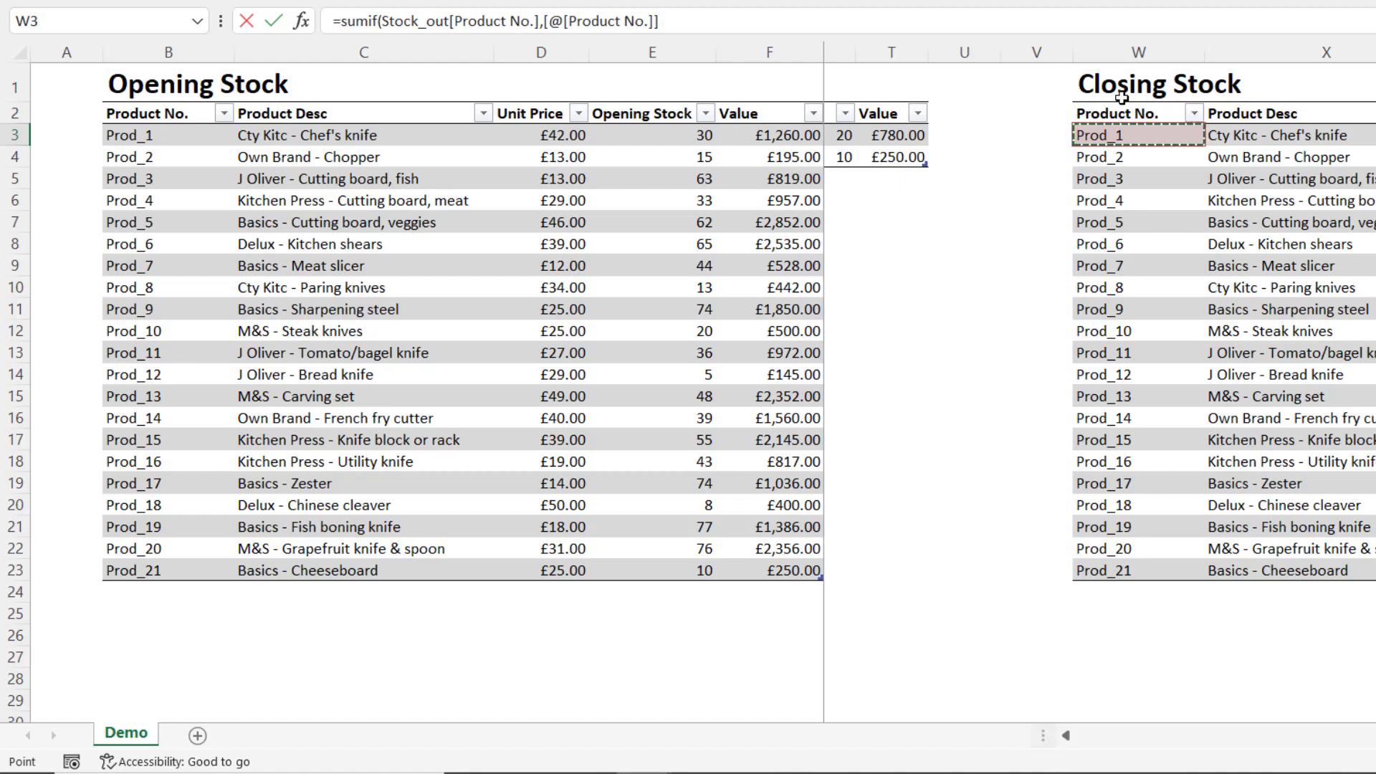
pyautogui.write(',')
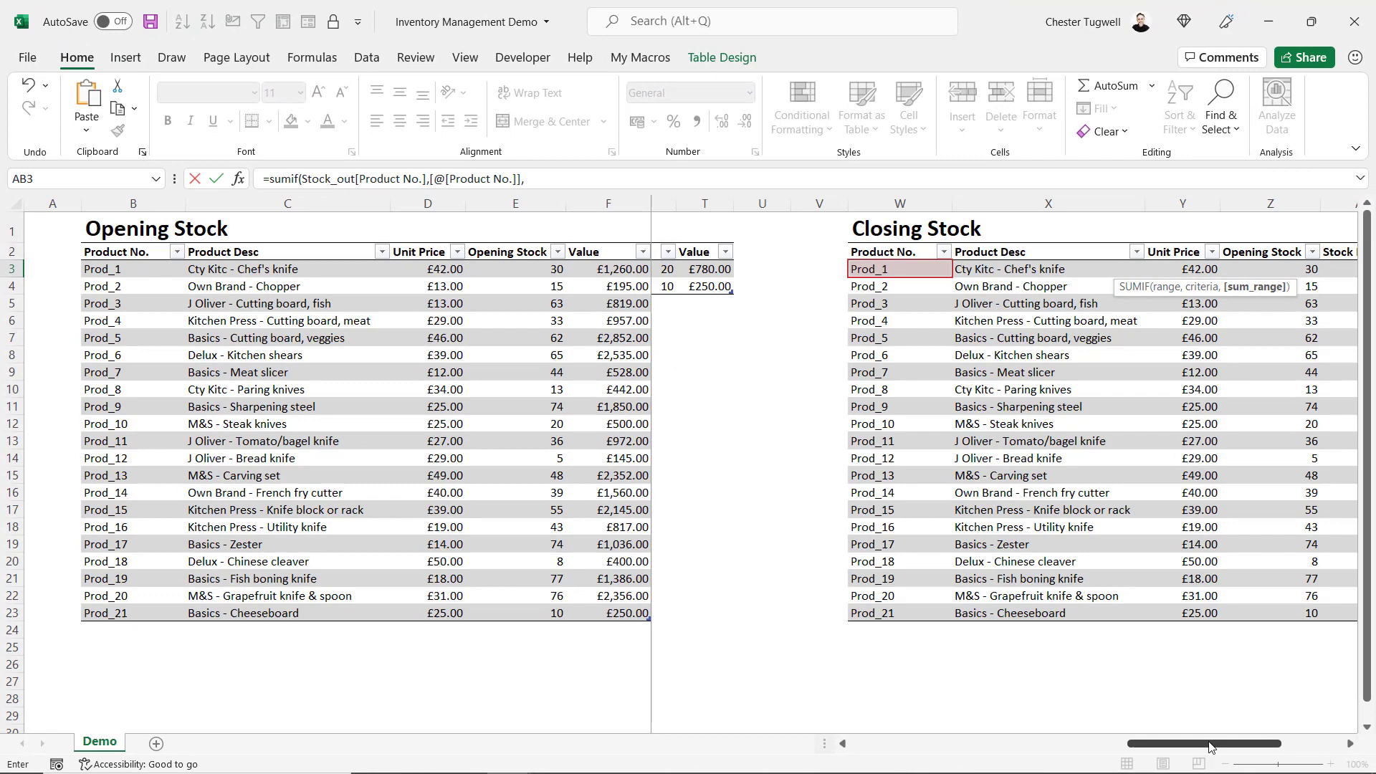
pyautogui.moveTo(1209, 746); pyautogui.dragTo(1080, 738)
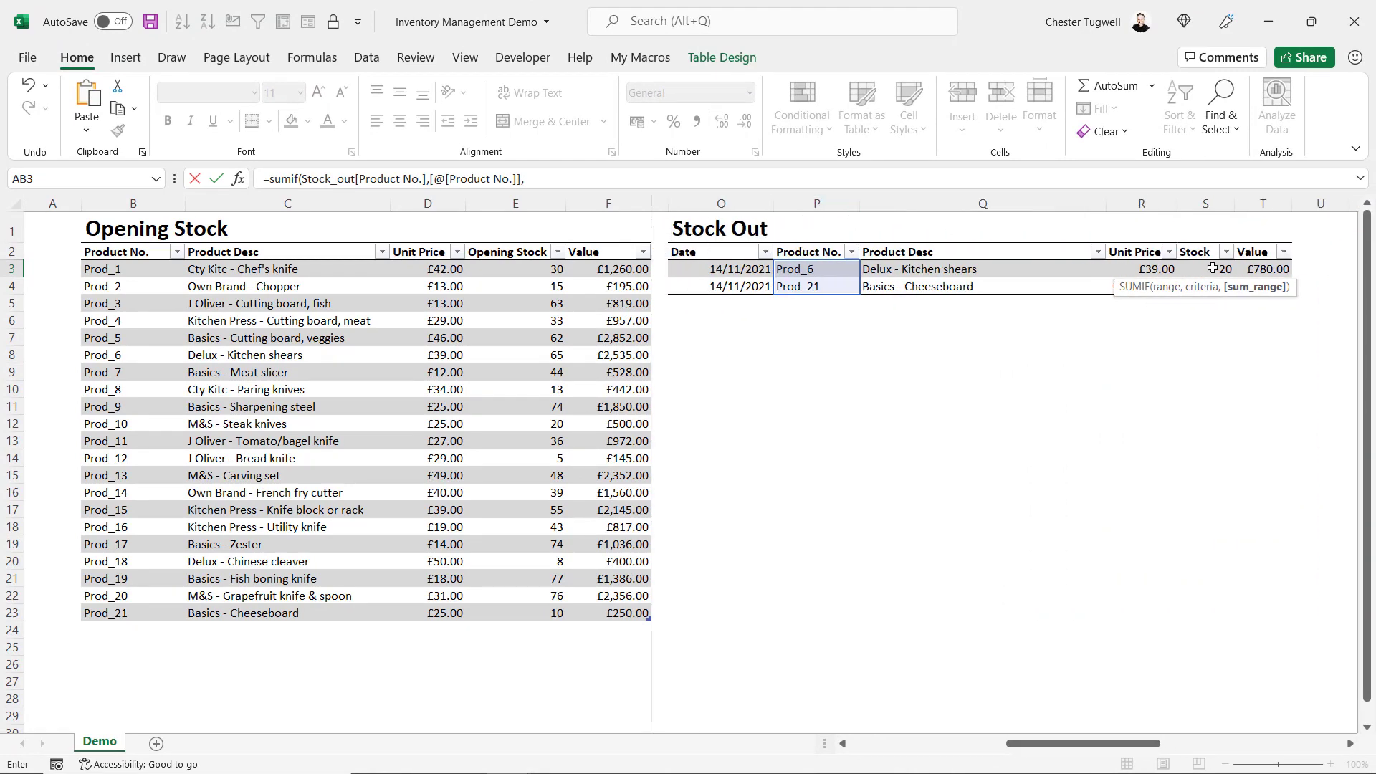
pyautogui.moveTo(1212, 269); pyautogui.dragTo(1213, 288)
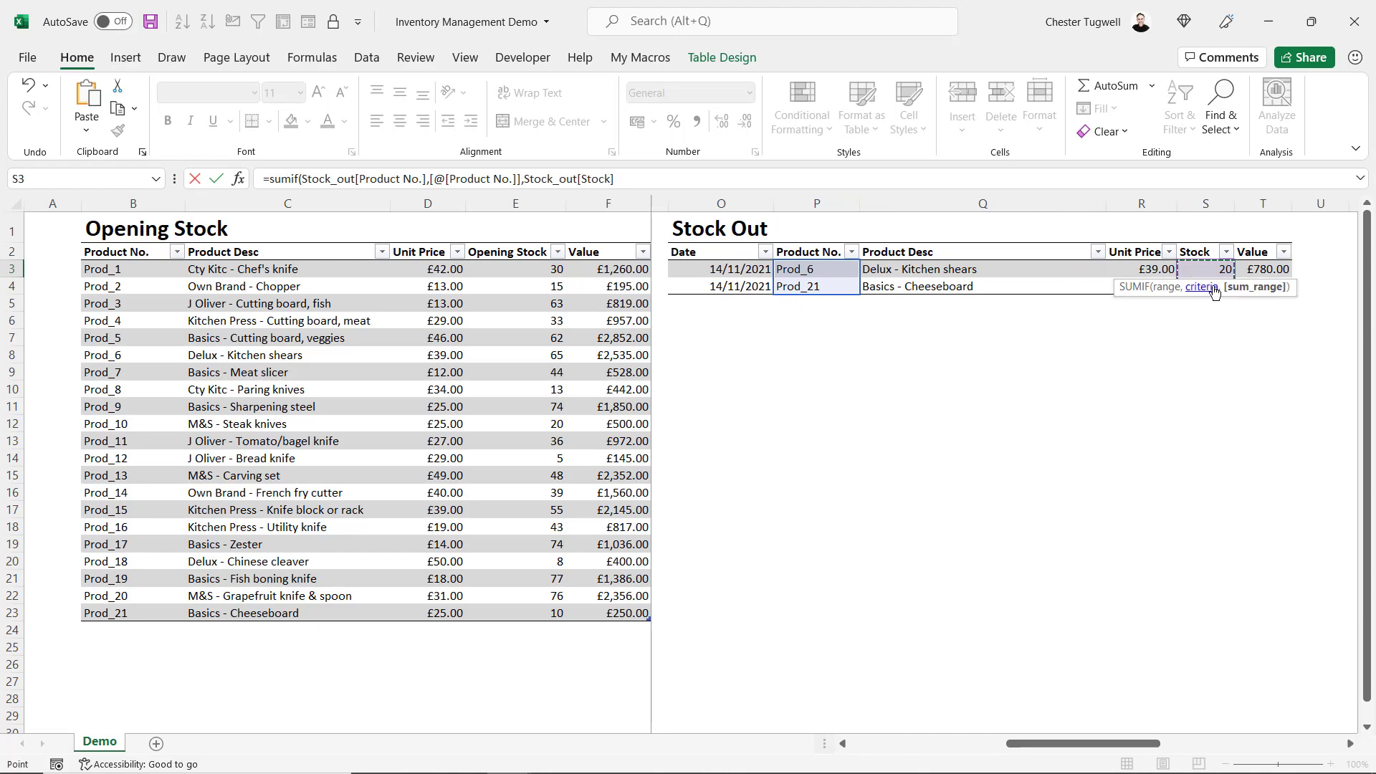
pyautogui.write(')')
pyautogui.press('Return')
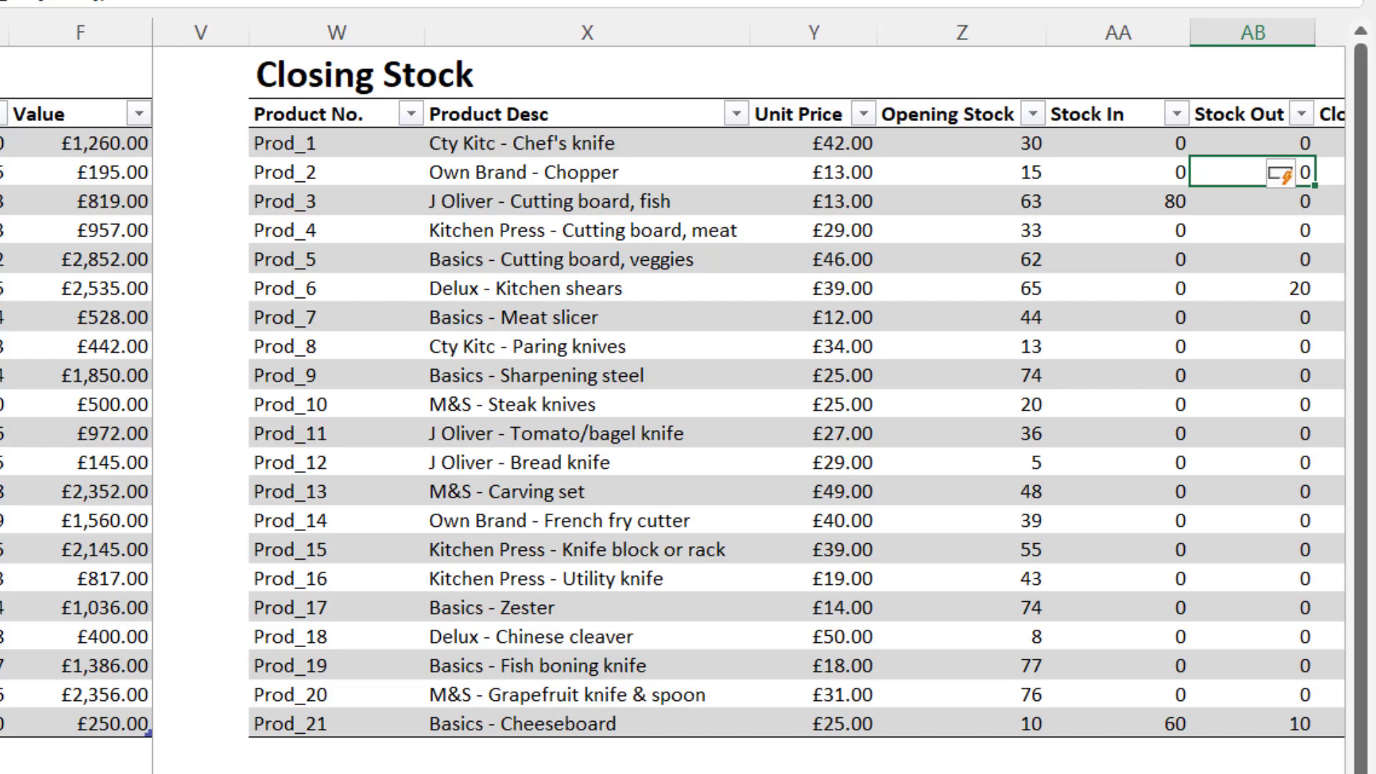
# - Add a Stock Out entry dated 15/11/2021 for 60 units of Prod_21
pyautogui.hscroll(-10, 749, 430)
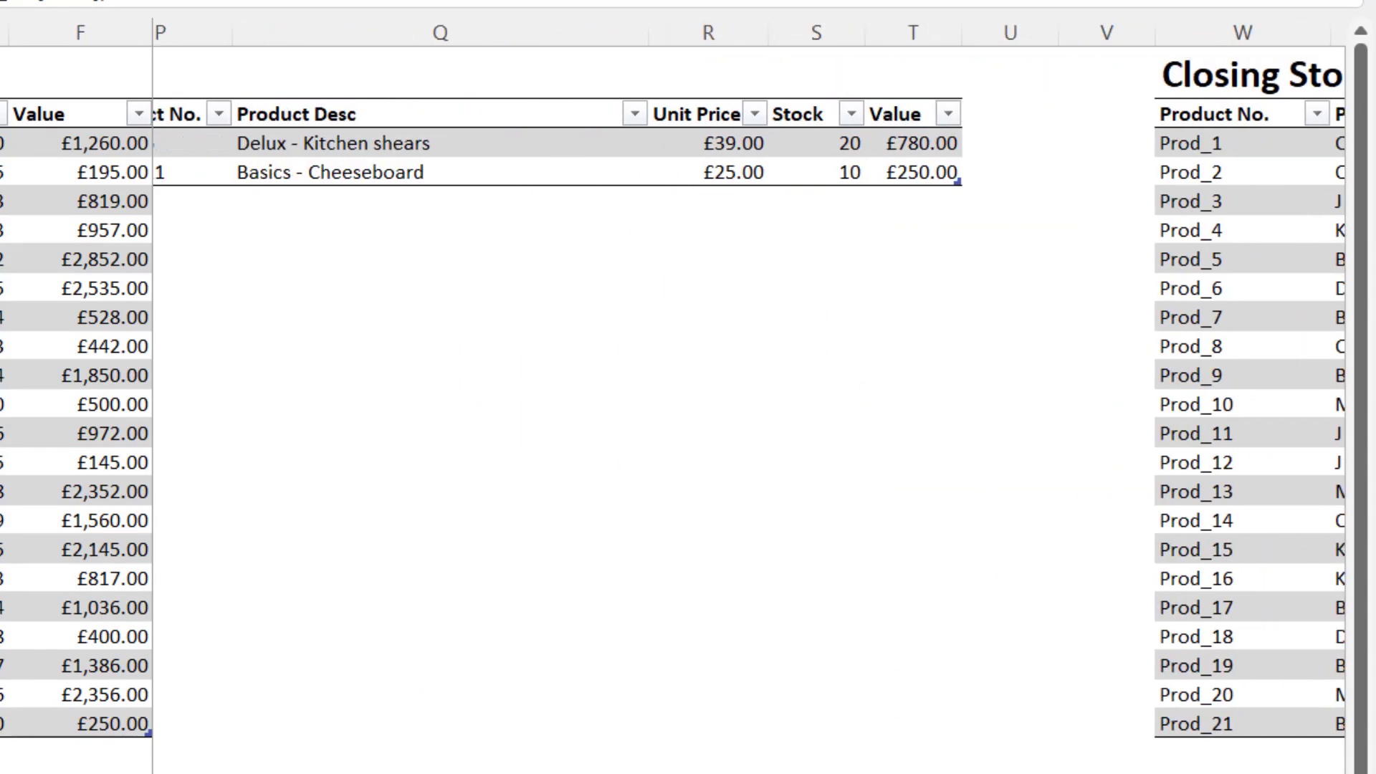
pyautogui.hscroll(-3, 309, 148)
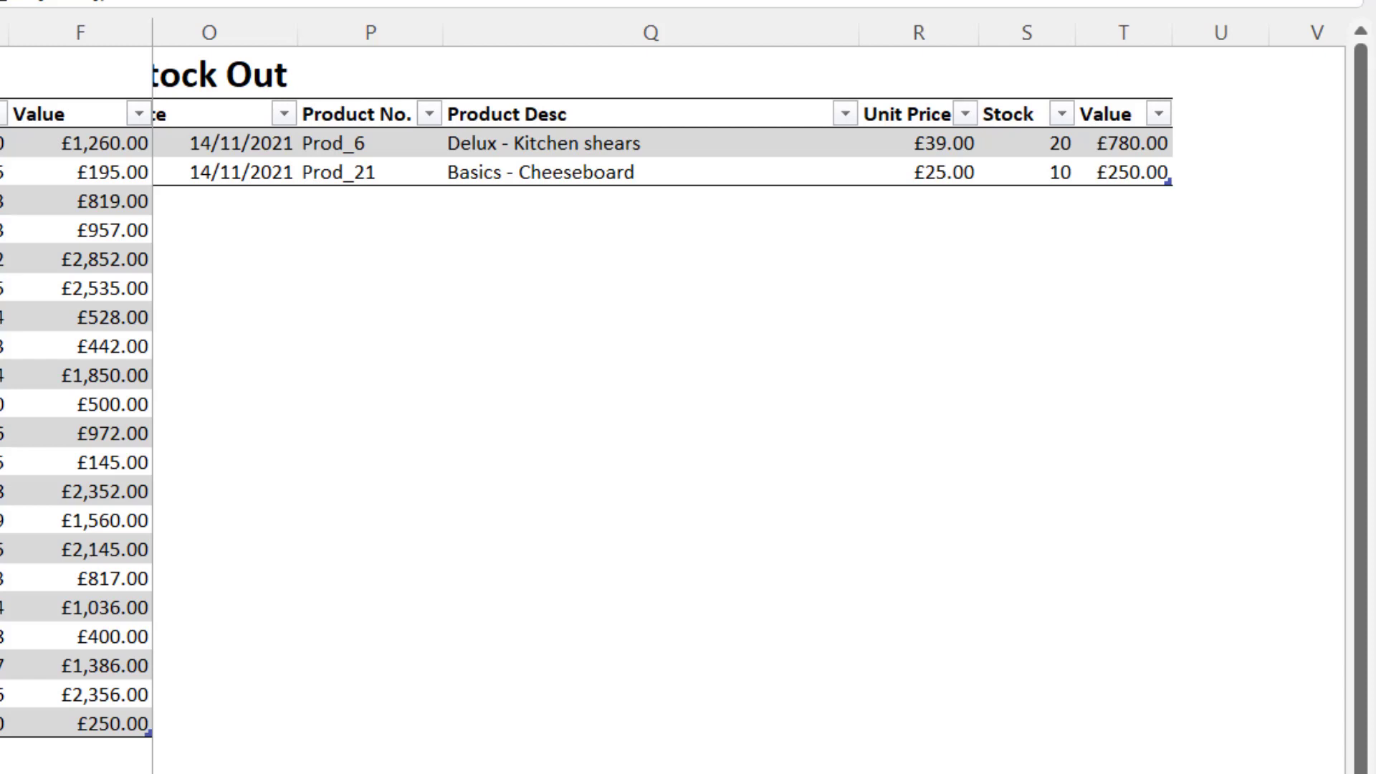
pyautogui.hscroll(-2, 738, 286)
pyautogui.click(306, 195)
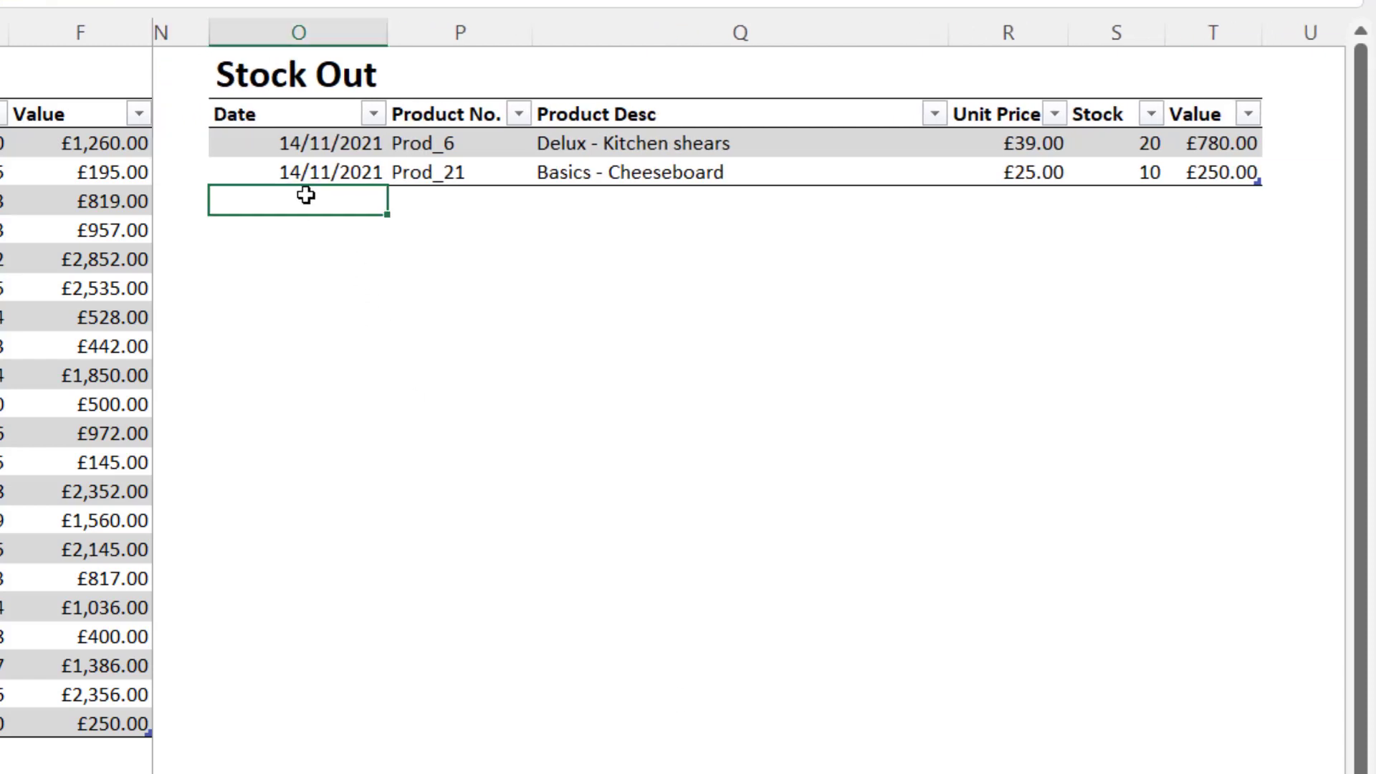
pyautogui.hotkey('ctrl', ';')
pyautogui.press('Tab')
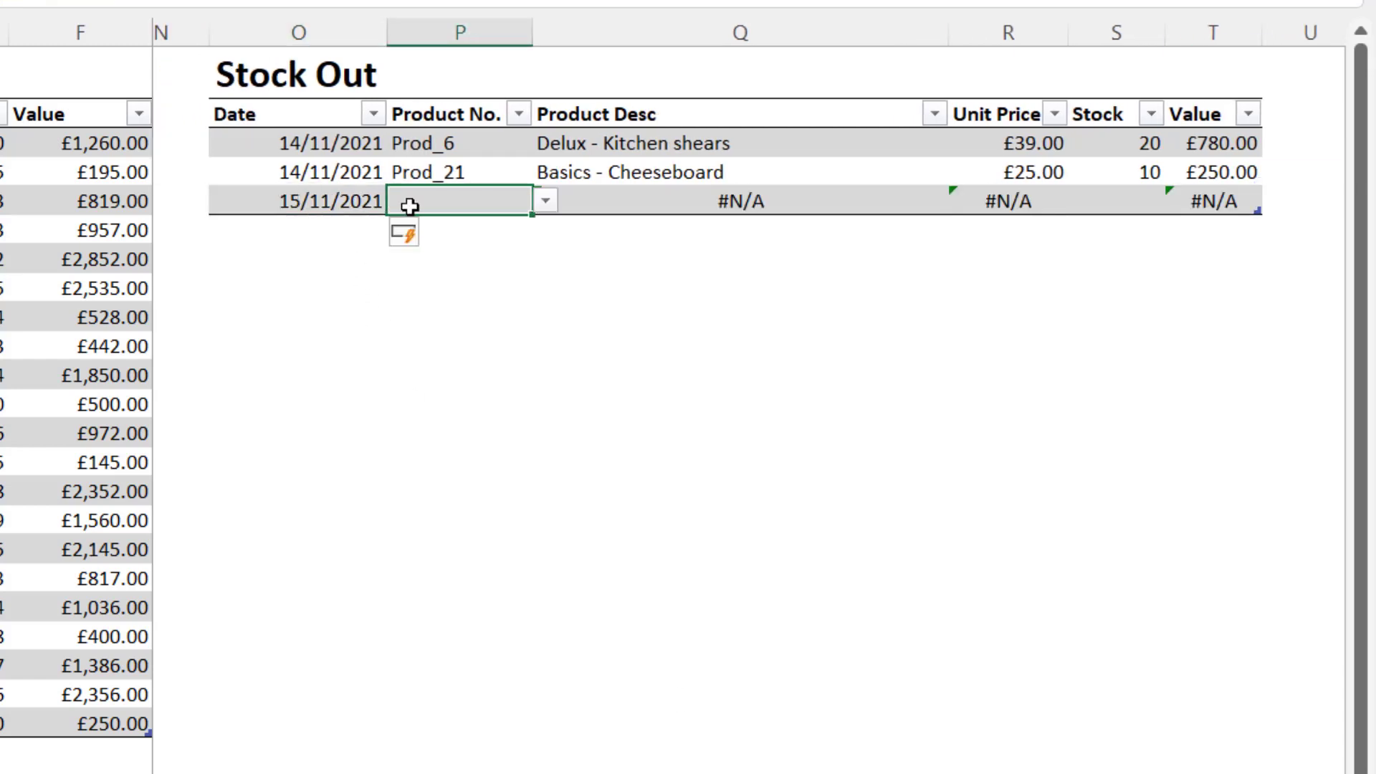
pyautogui.click(545, 200)
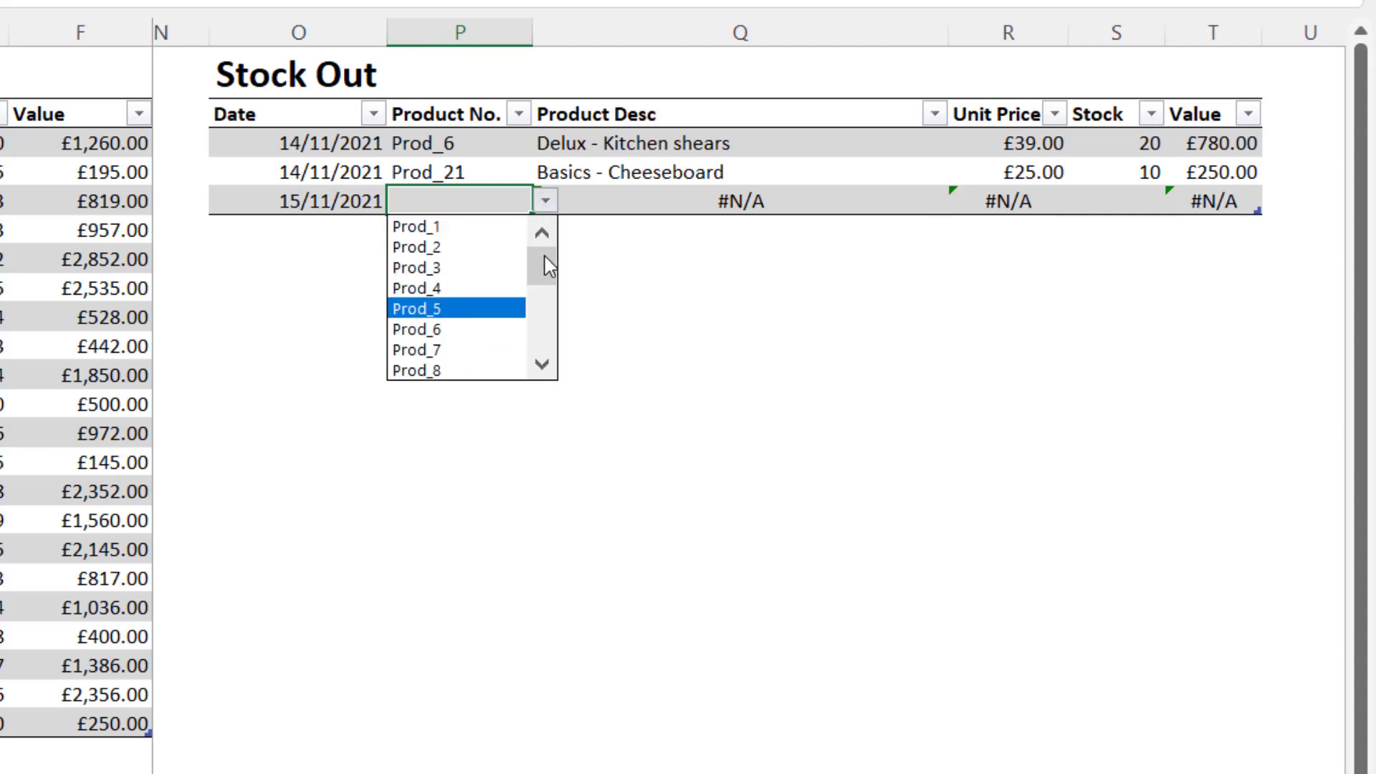
pyautogui.scroll(-4, 437, 329)
pyautogui.click(430, 369)
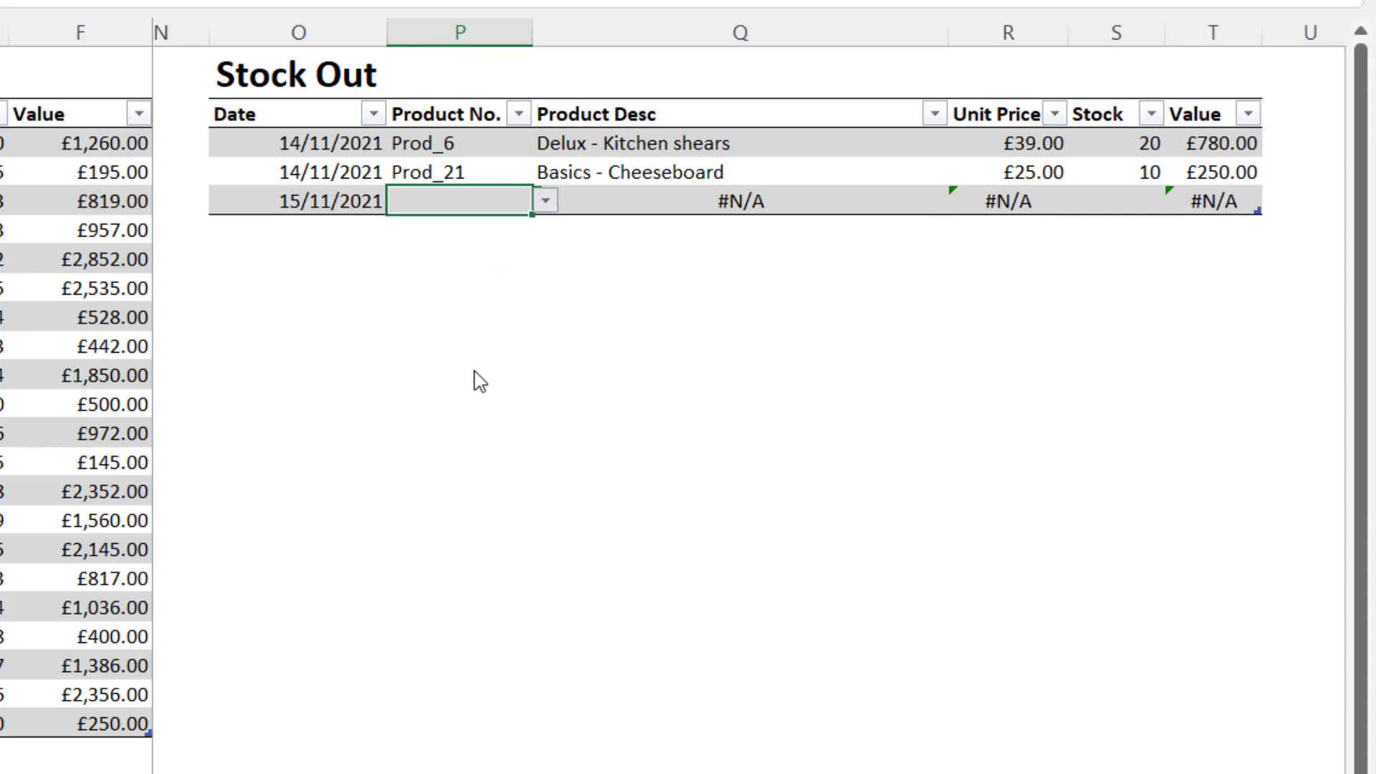
pyautogui.click(1135, 206)
pyautogui.write('60')
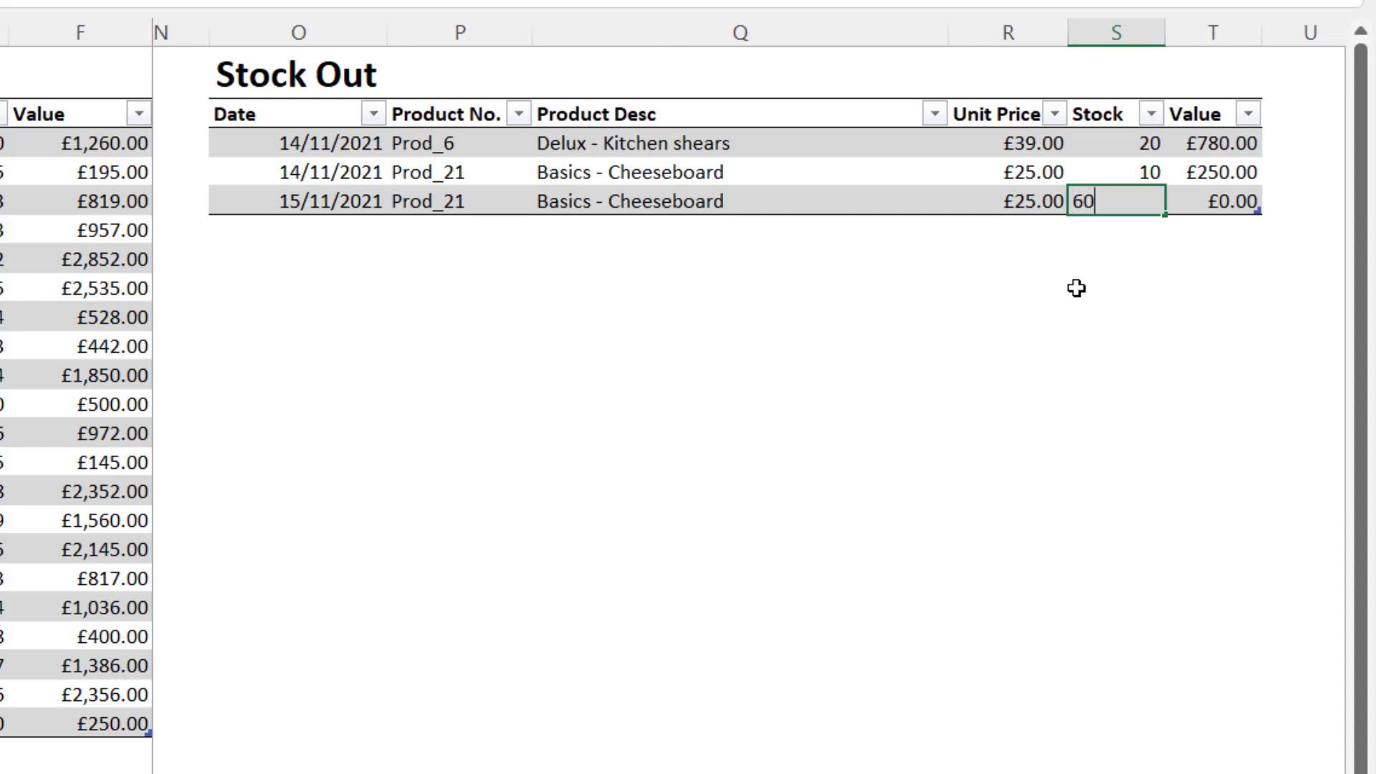
pyautogui.press('Return')
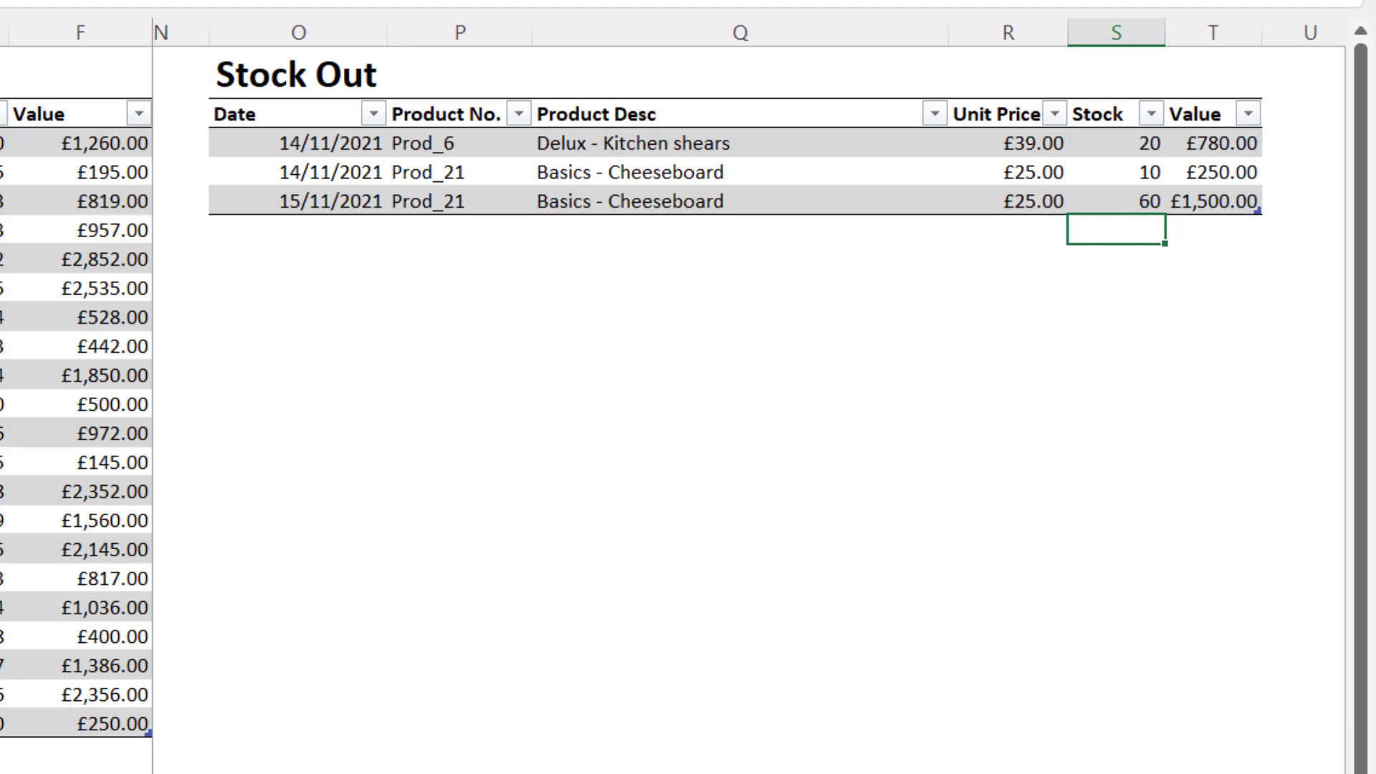
pyautogui.hscroll(6, 749, 394)
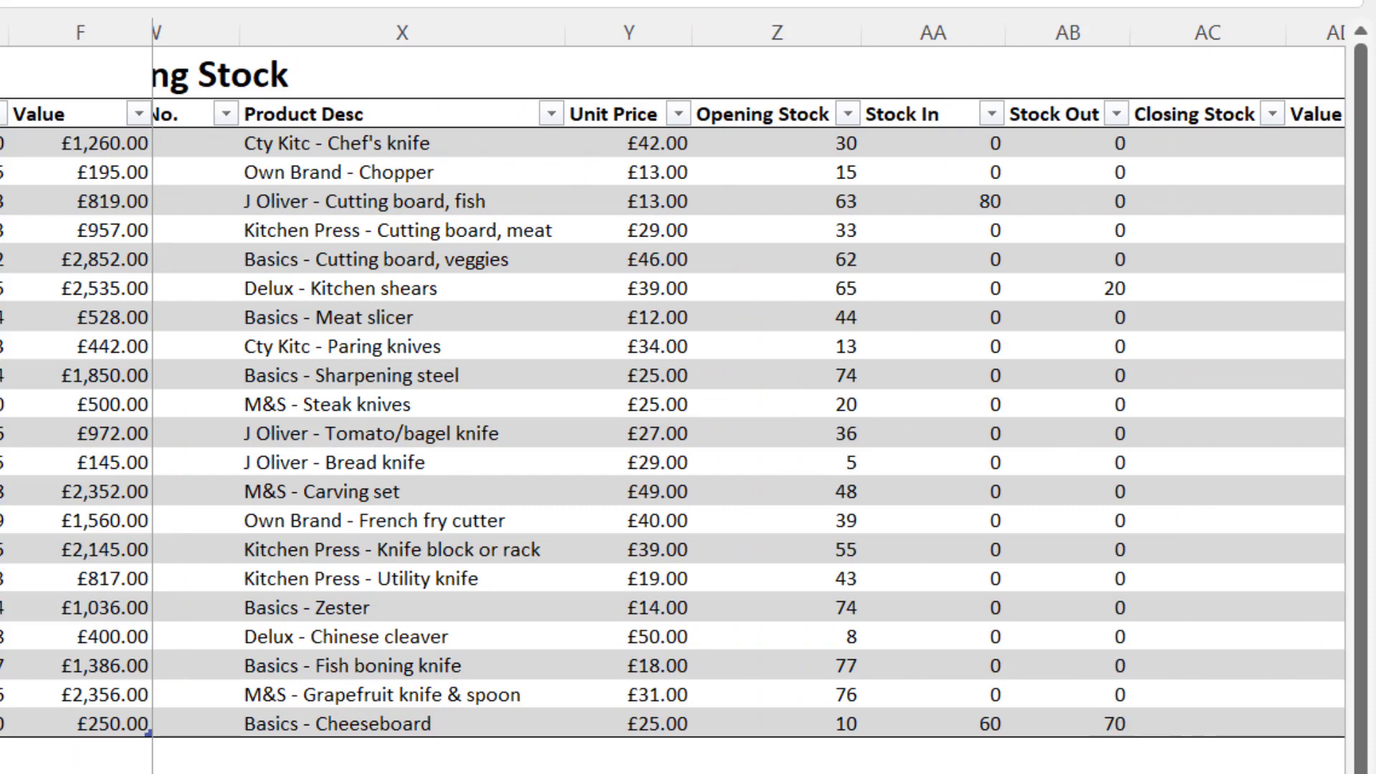
# - Enter =[@[Opening Stock]]+[@[Stock In]]-[@[Stock Out]] in the Closing Stock column
pyautogui.hscroll(1, 1087, 139)
pyautogui.click(1088, 142)
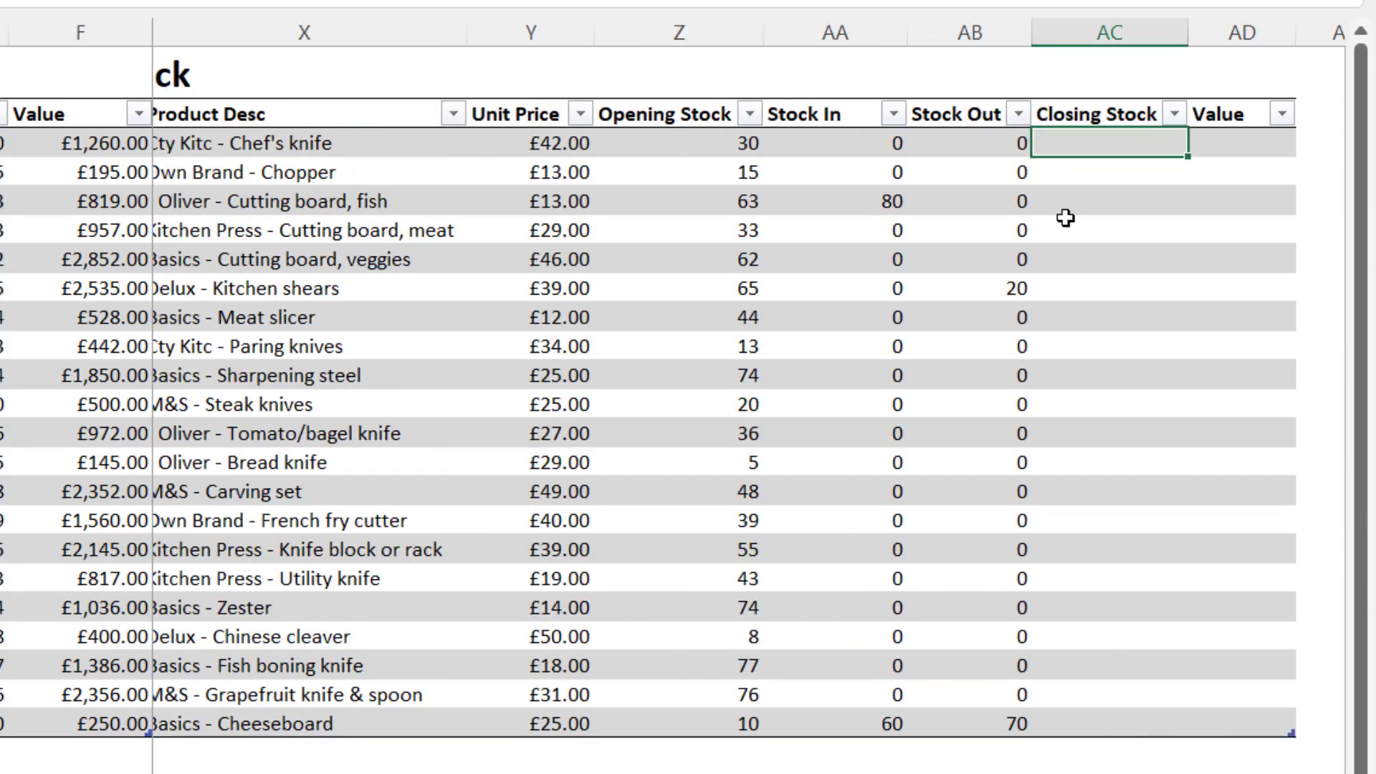
pyautogui.write('=')
pyautogui.click(647, 146)
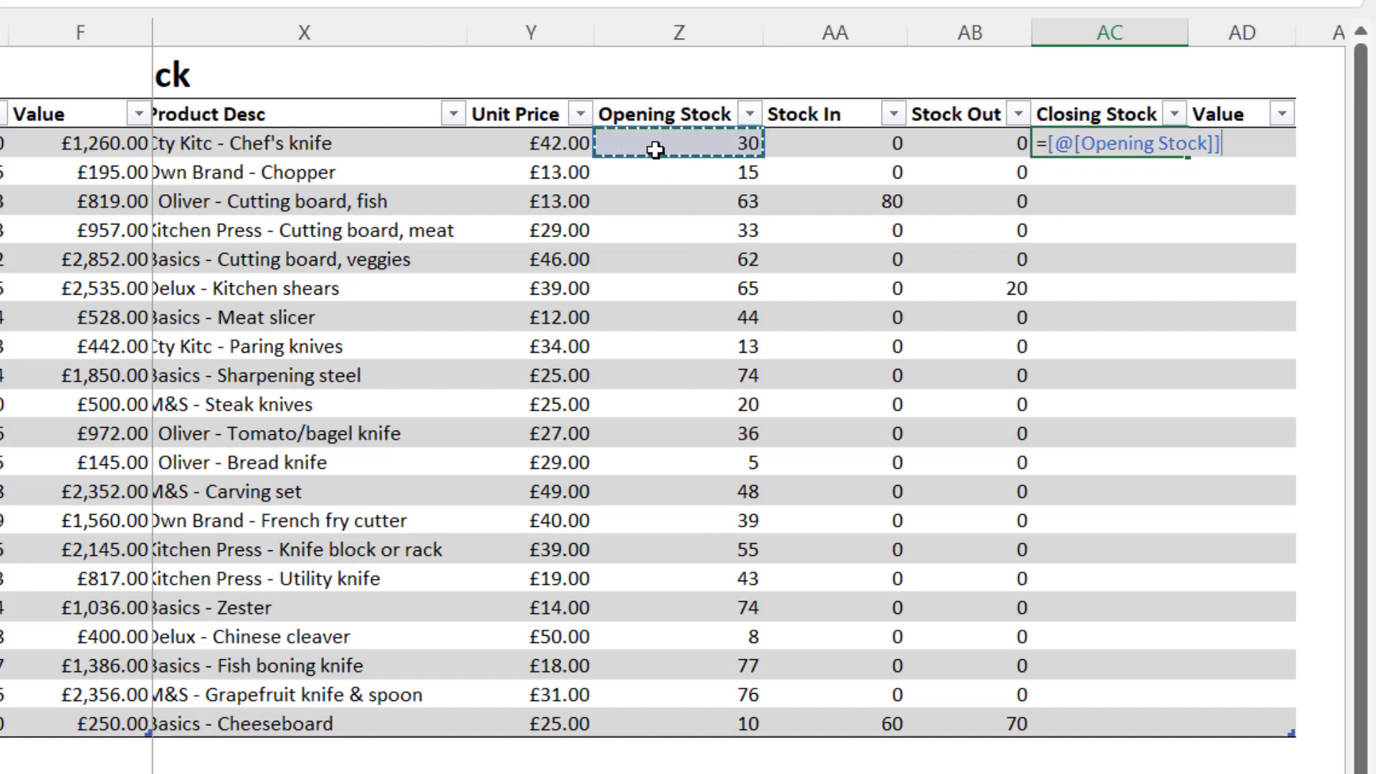
pyautogui.write('+')
pyautogui.click(848, 145)
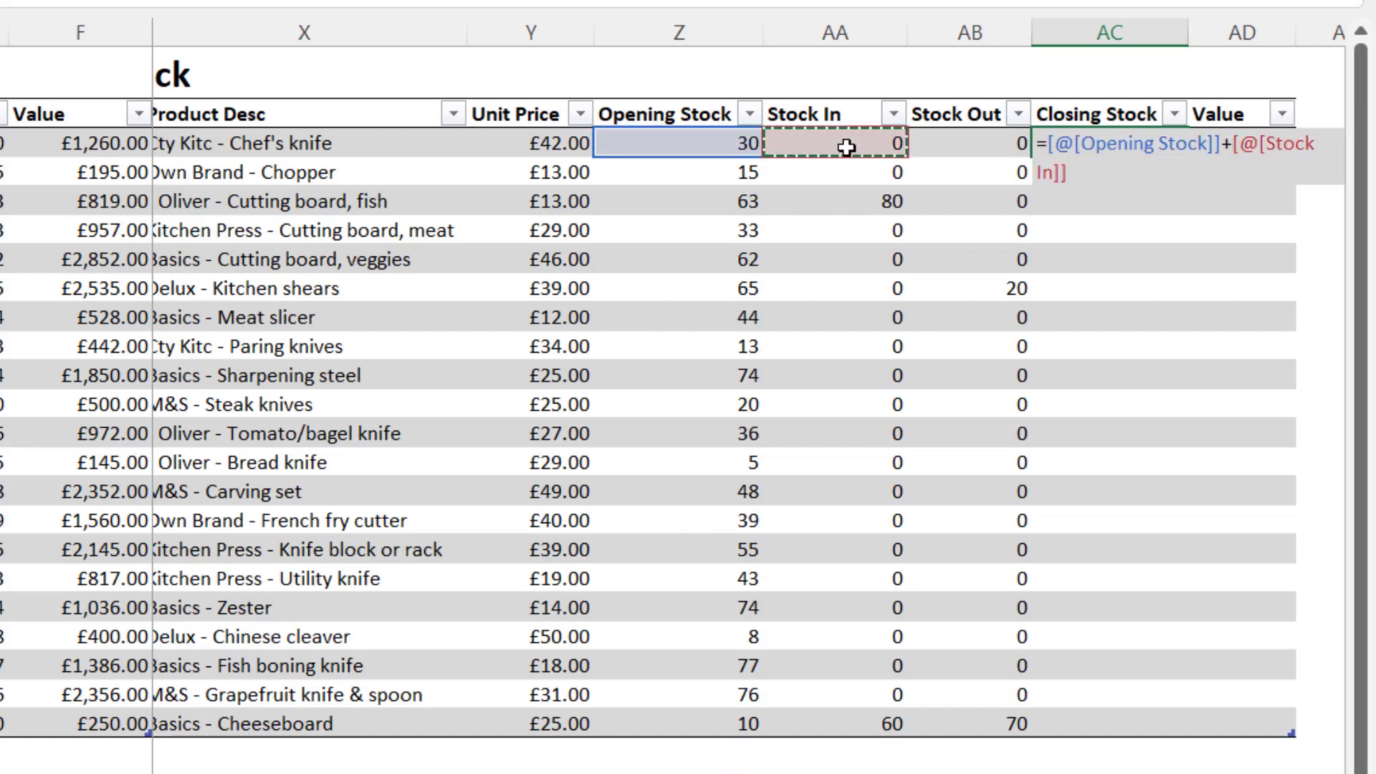
pyautogui.write('-')
pyautogui.click(958, 147)
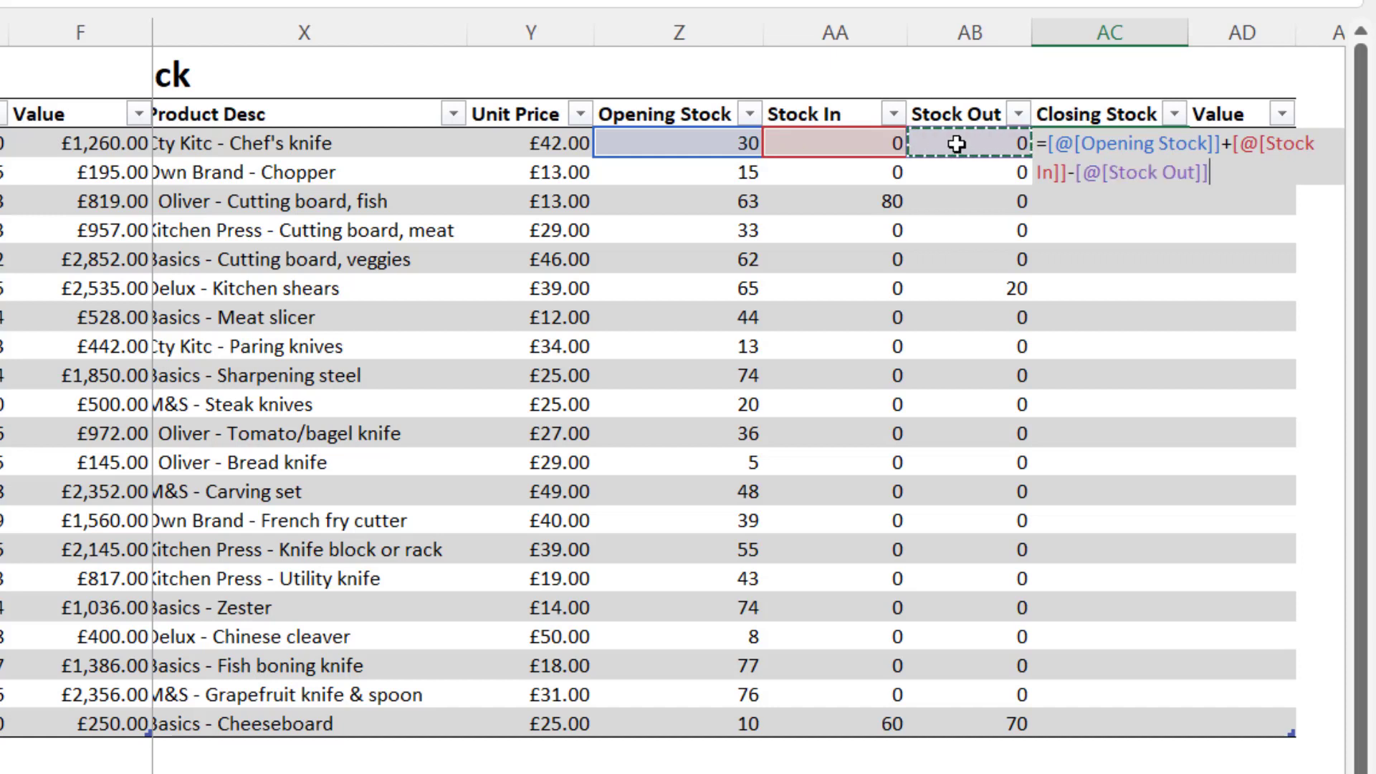
pyautogui.press('Return')
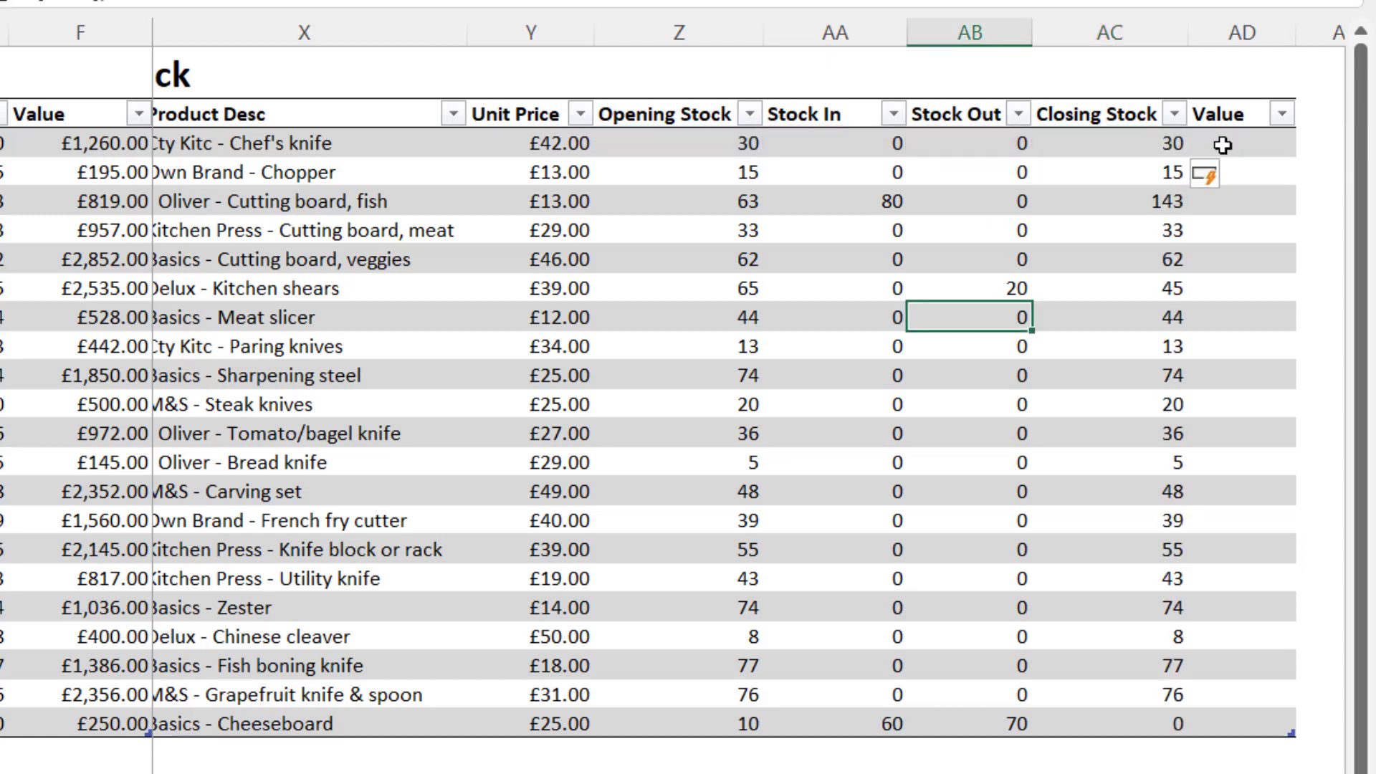
# - Enter =[@[Closing Stock]]*[@[Unit Price]] in the Value column, giving £1,859.00 for Prod_3
pyautogui.click(1223, 144)
pyautogui.write('=')
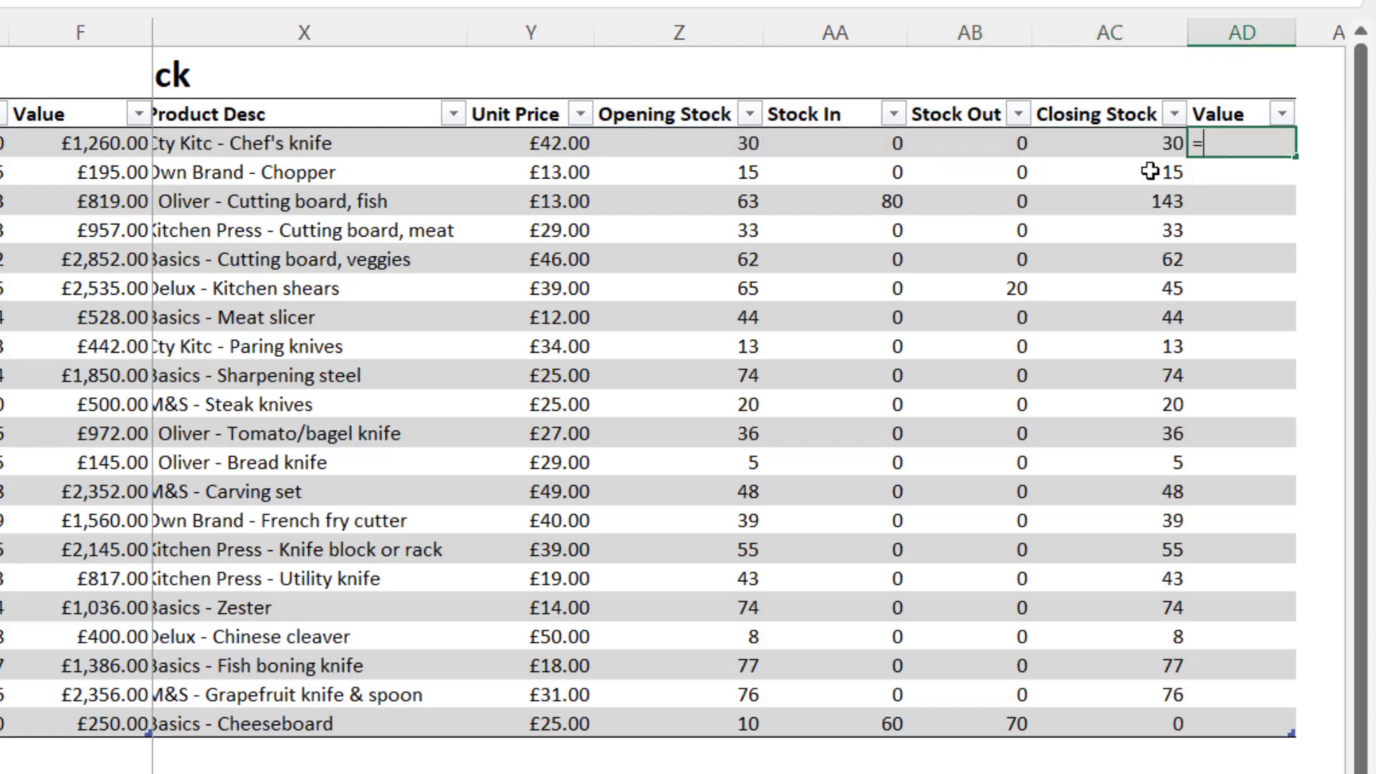
pyautogui.click(1122, 145)
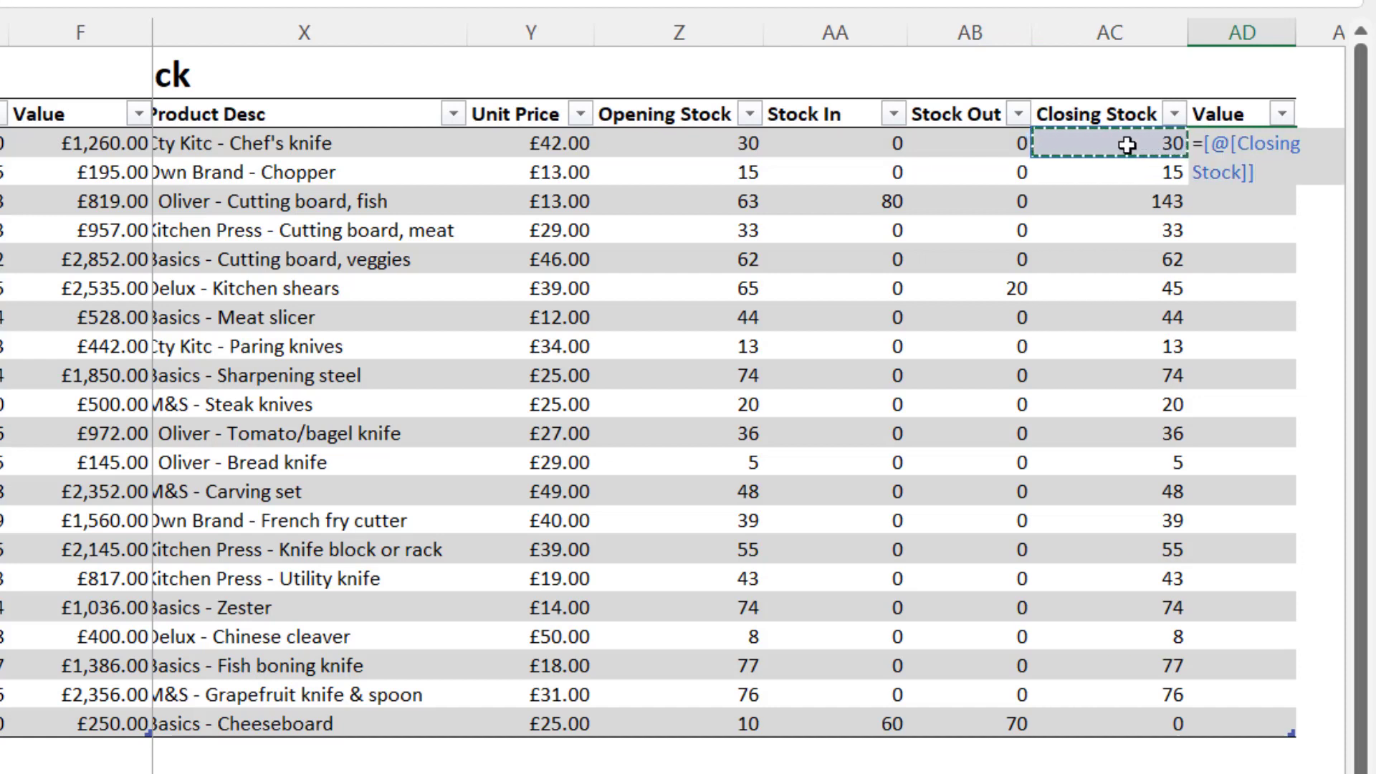
pyautogui.write('*')
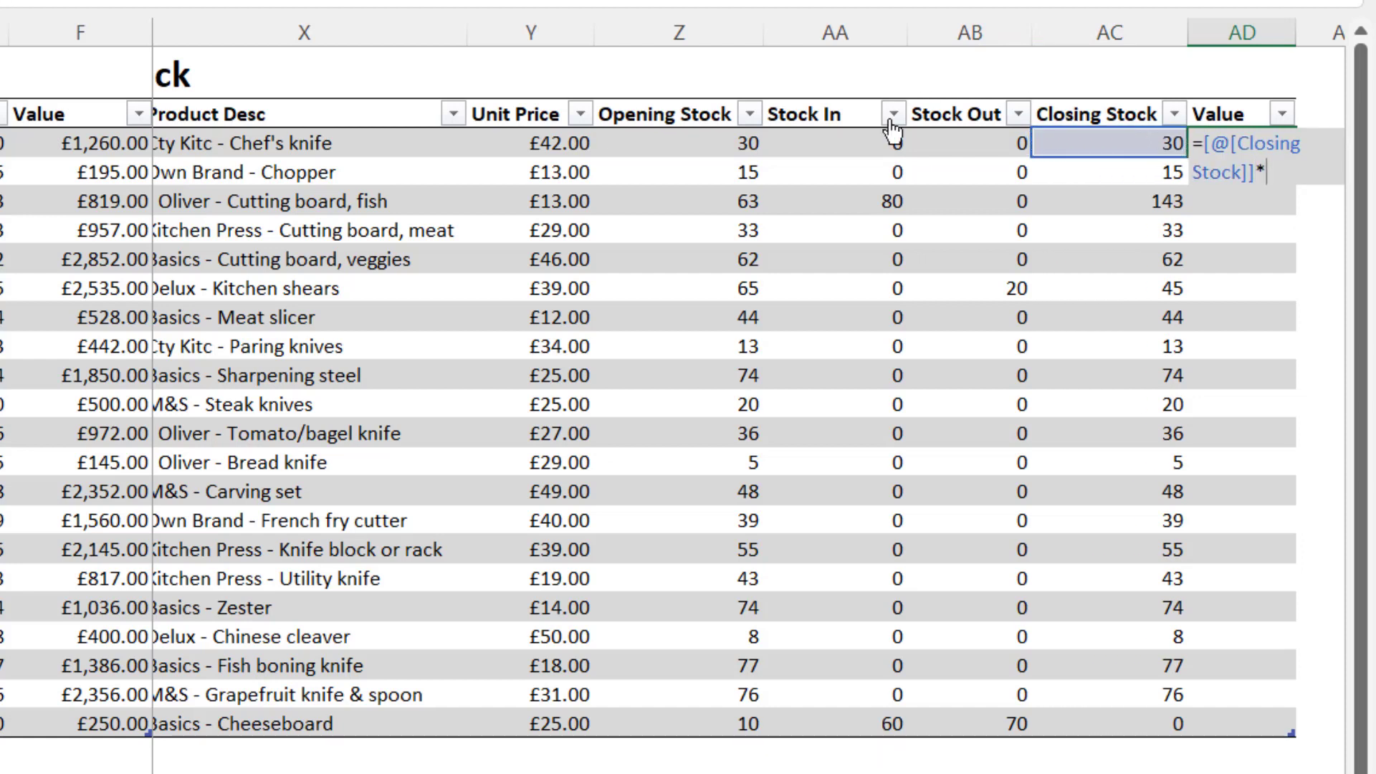
pyautogui.click(548, 143)
pyautogui.press('Return')
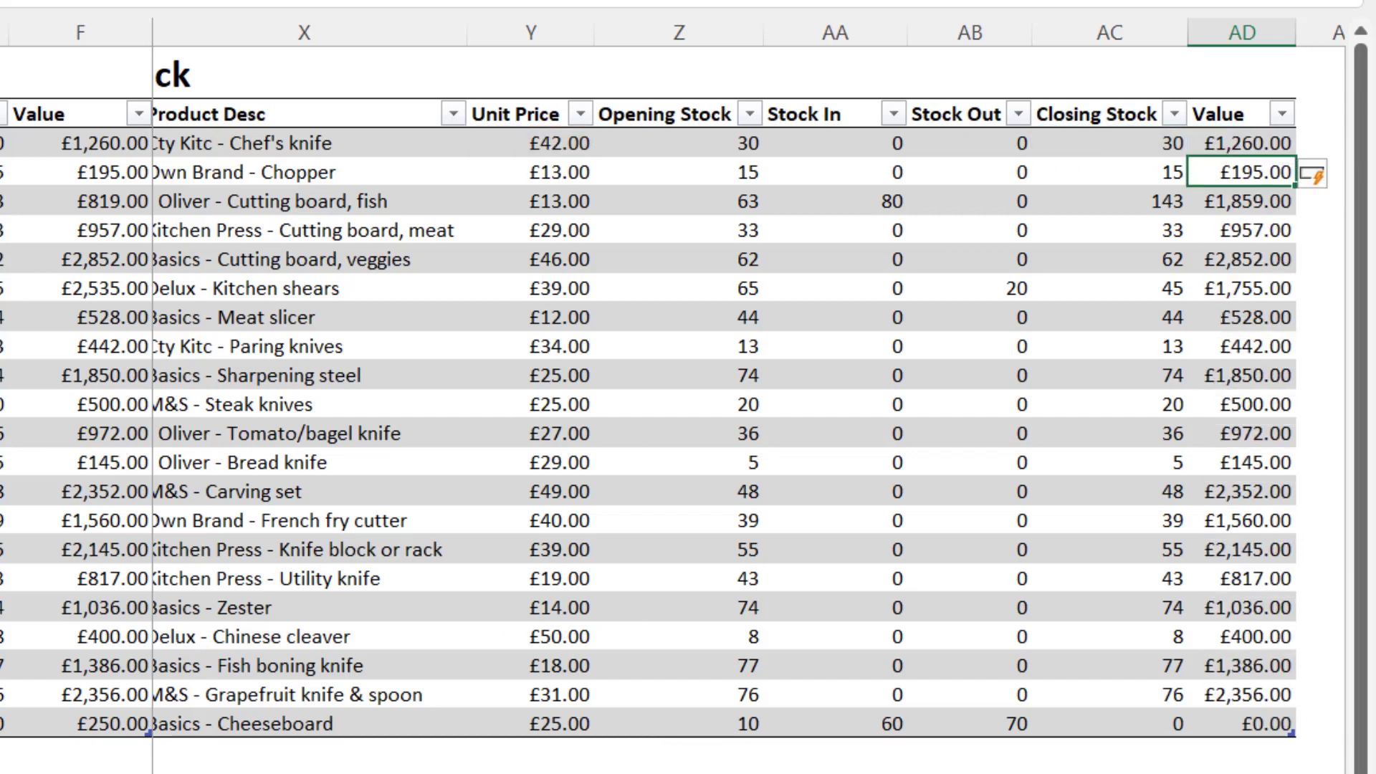
pyautogui.hscroll(-2, 748, 379)
pyautogui.hscroll(-3, 749, 378)
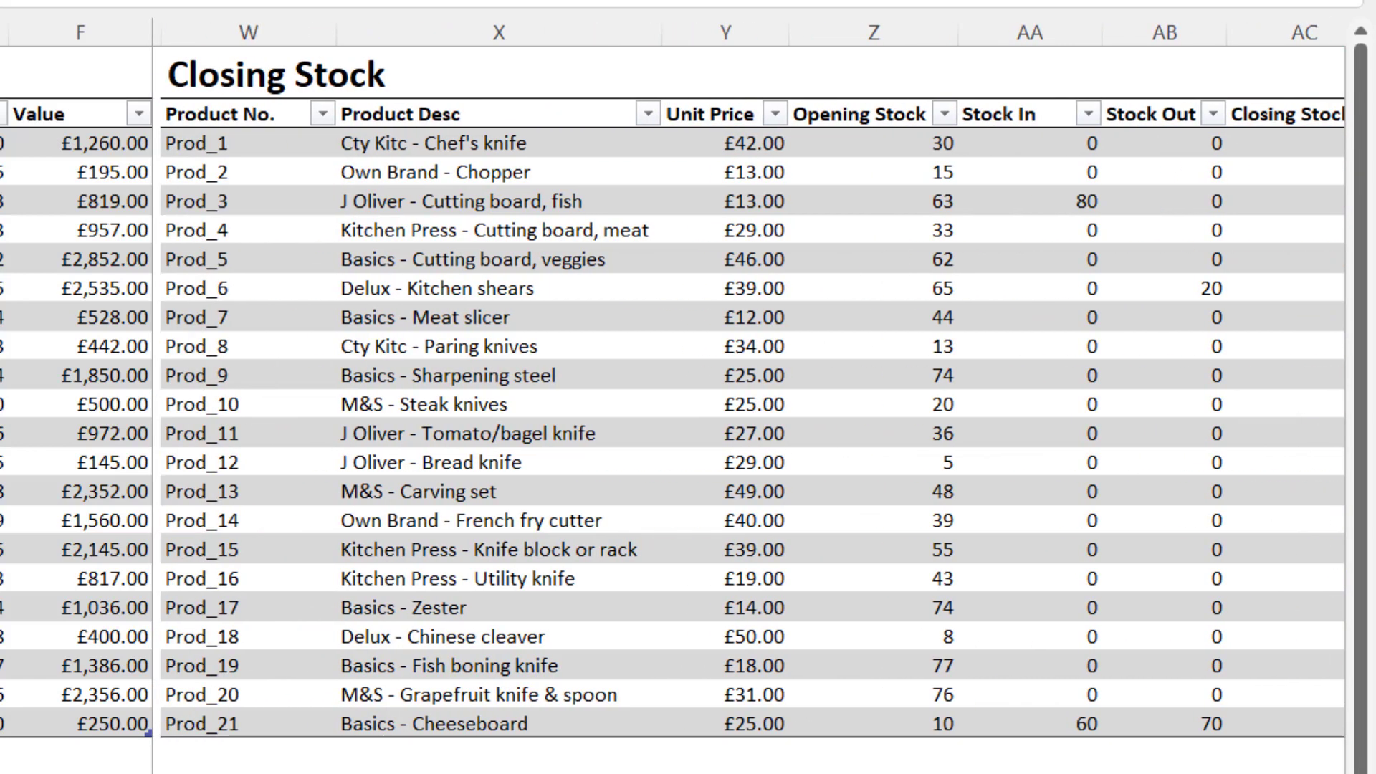
pyautogui.hscroll(6, 749, 382)
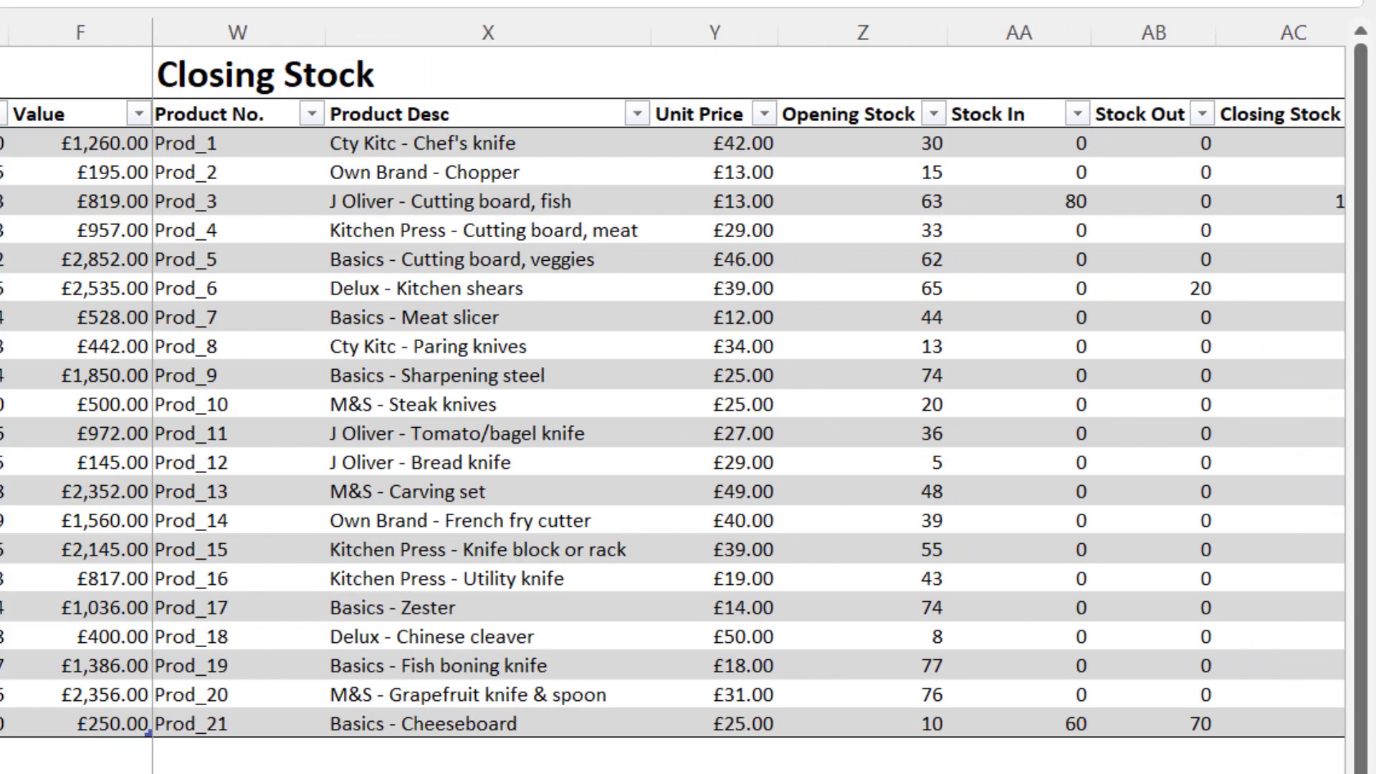
pyautogui.hscroll(1, 749, 381)
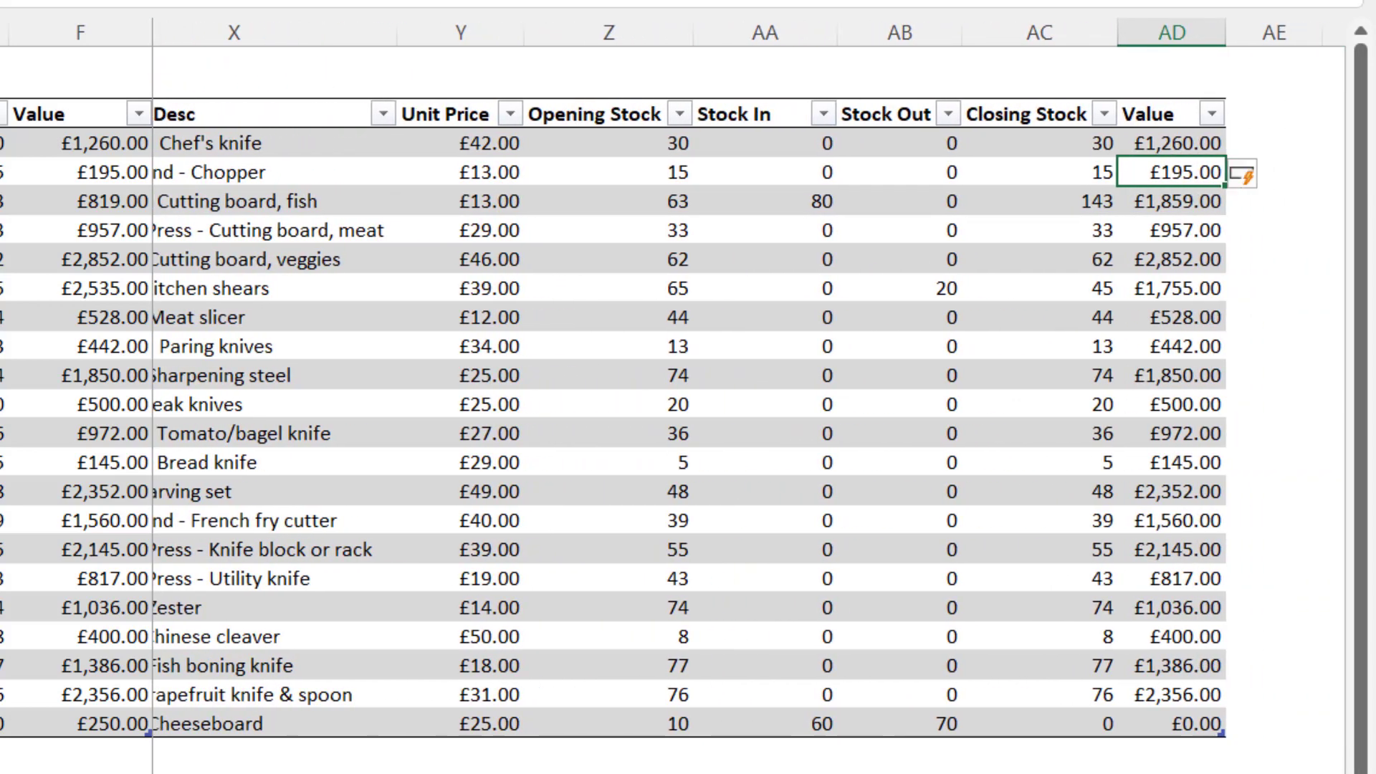
pyautogui.click(659, 721)
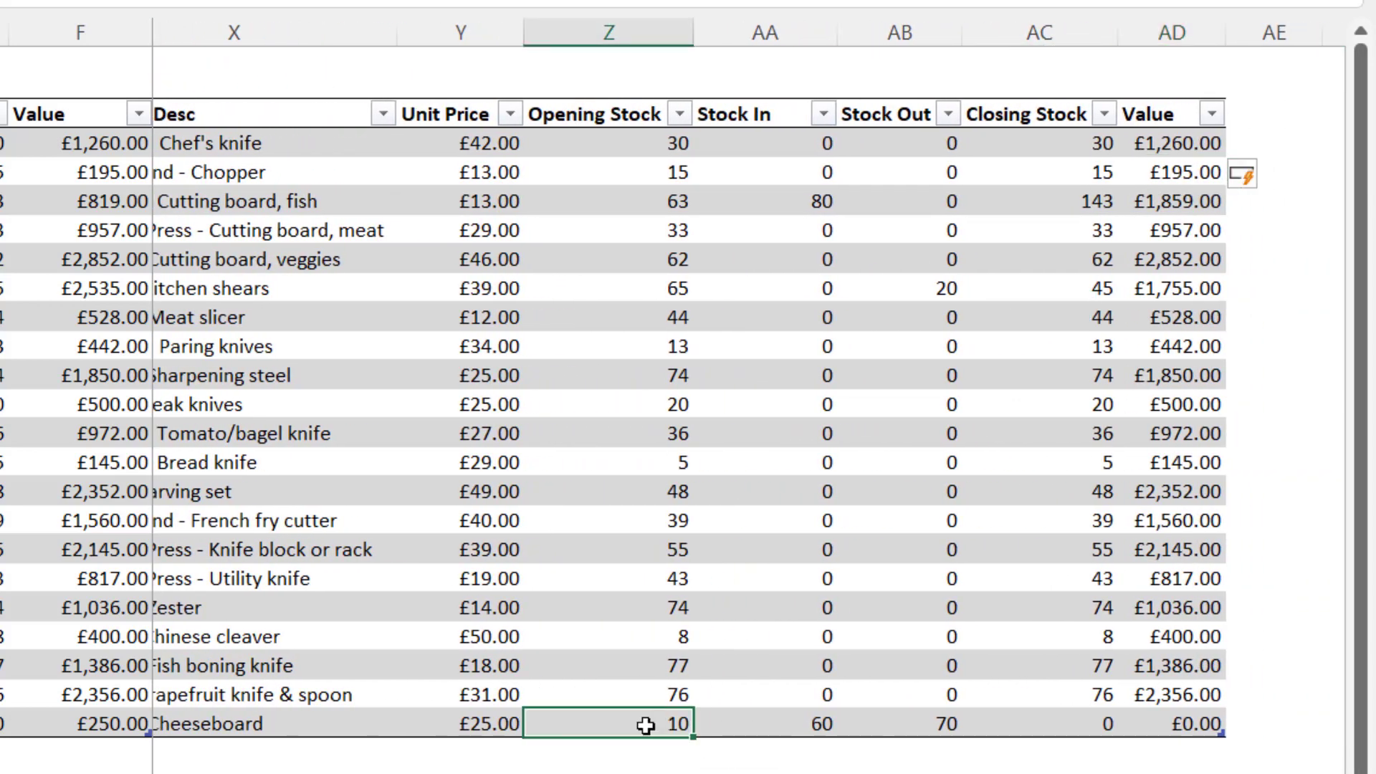
pyautogui.click(806, 725)
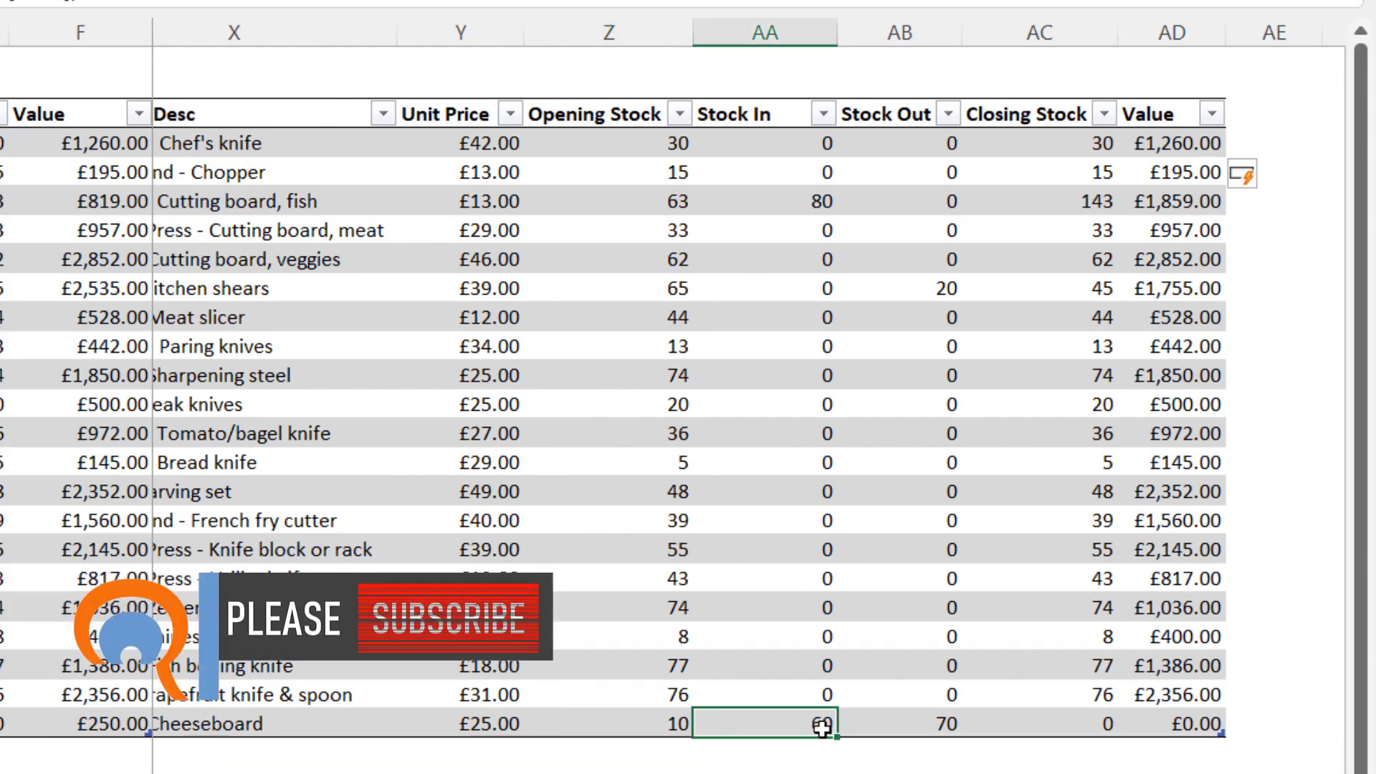
pyautogui.click(931, 726)
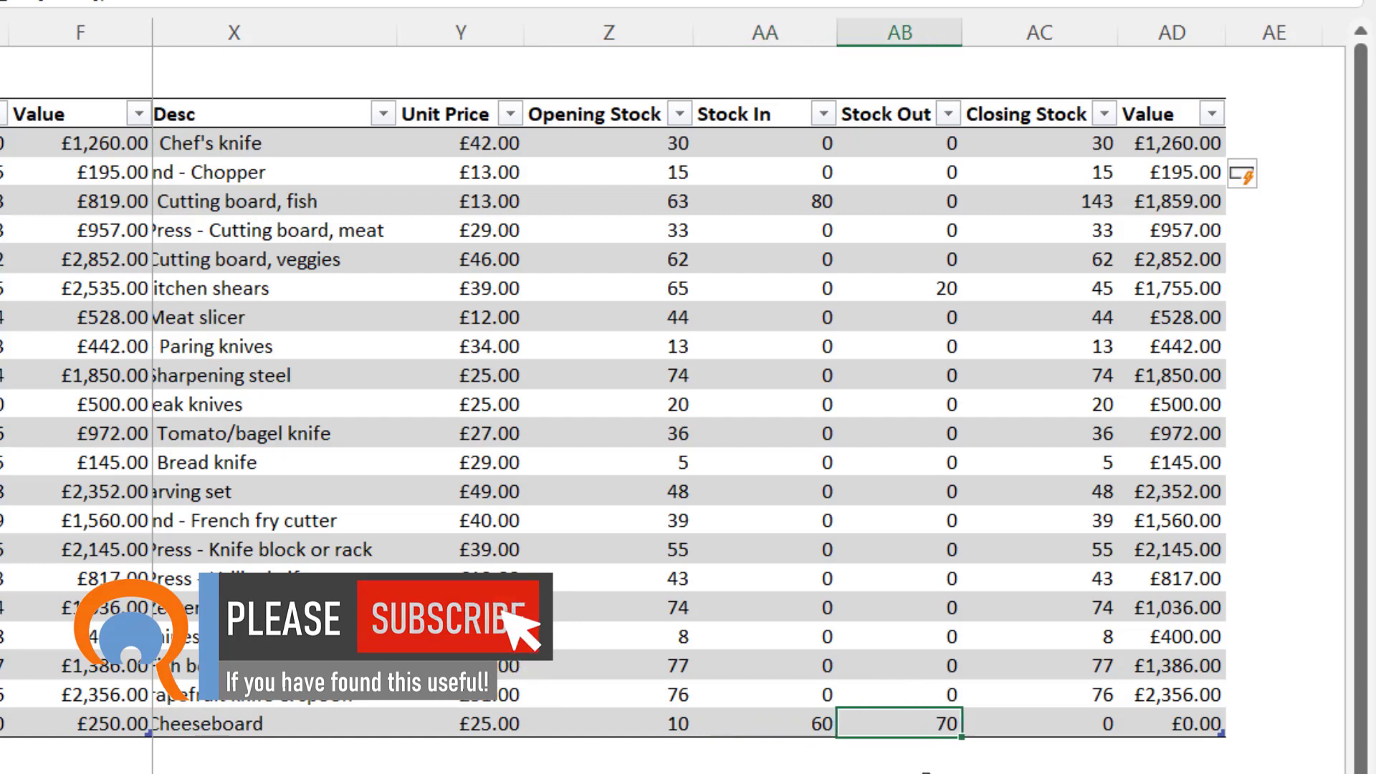
pyautogui.click(1089, 725)
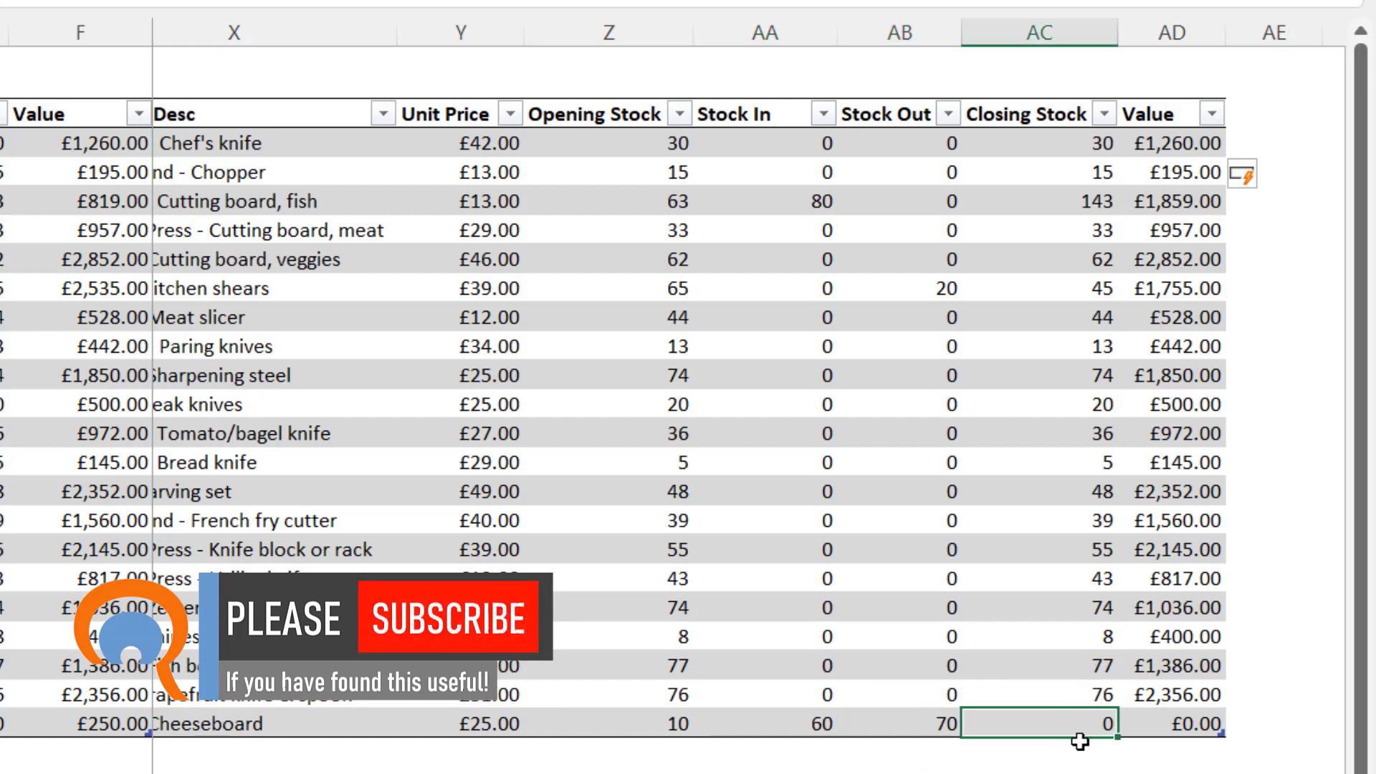